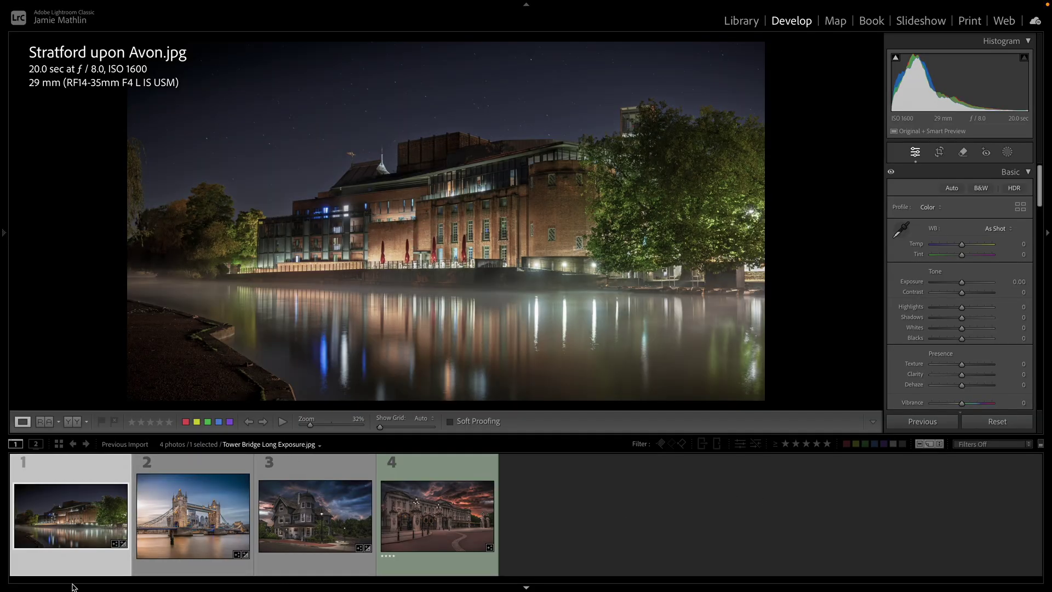
View the Stratford upon Avon, Tower Bridge, Westport and Buckingham Palace photos in turn, ending on the Stratford upon Avon photo.
left_click(167, 530)
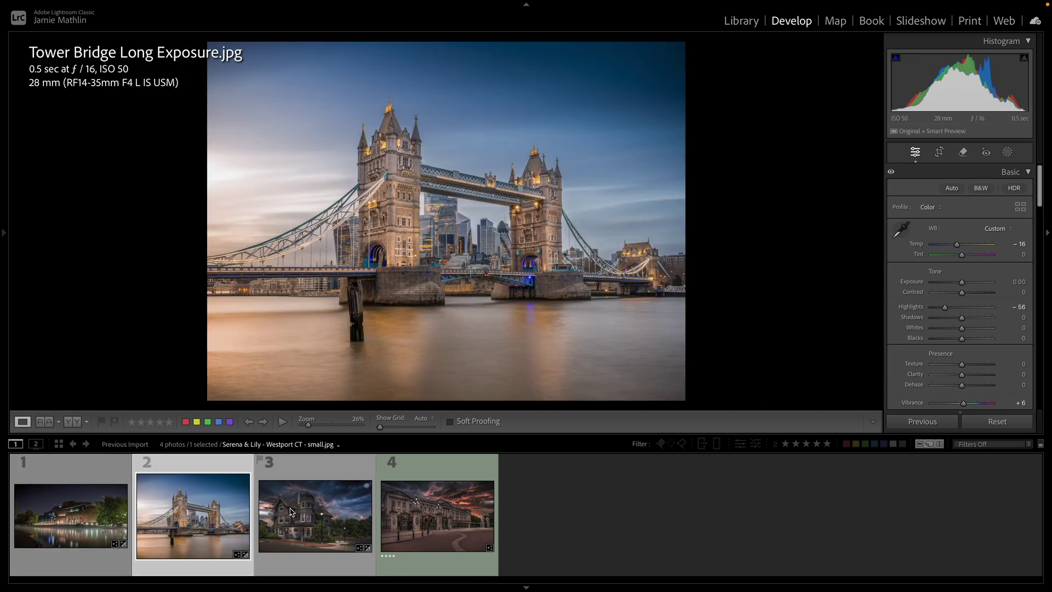
left_click(76, 534)
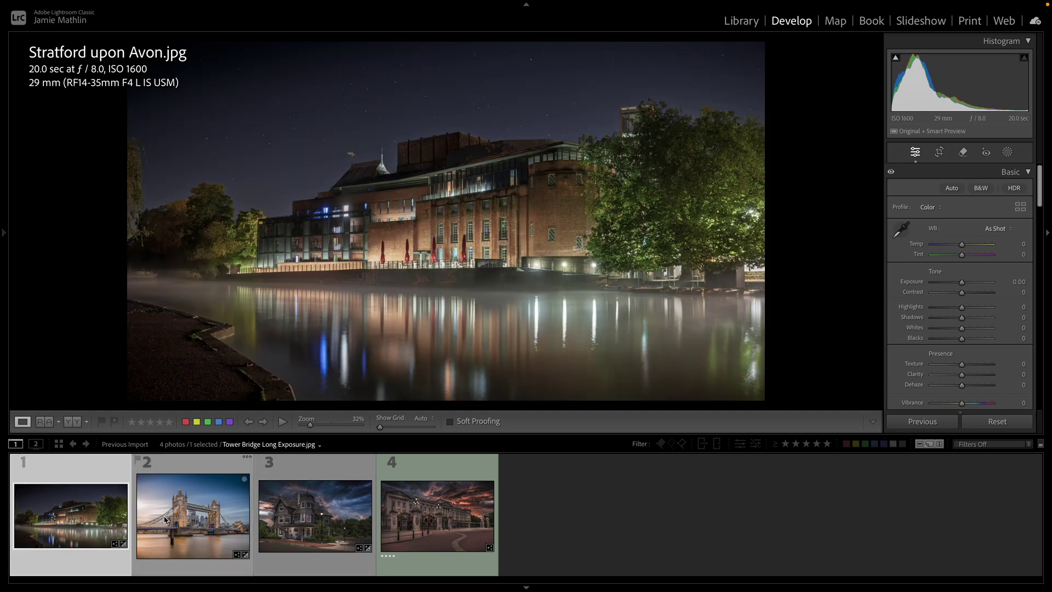
left_click(186, 520)
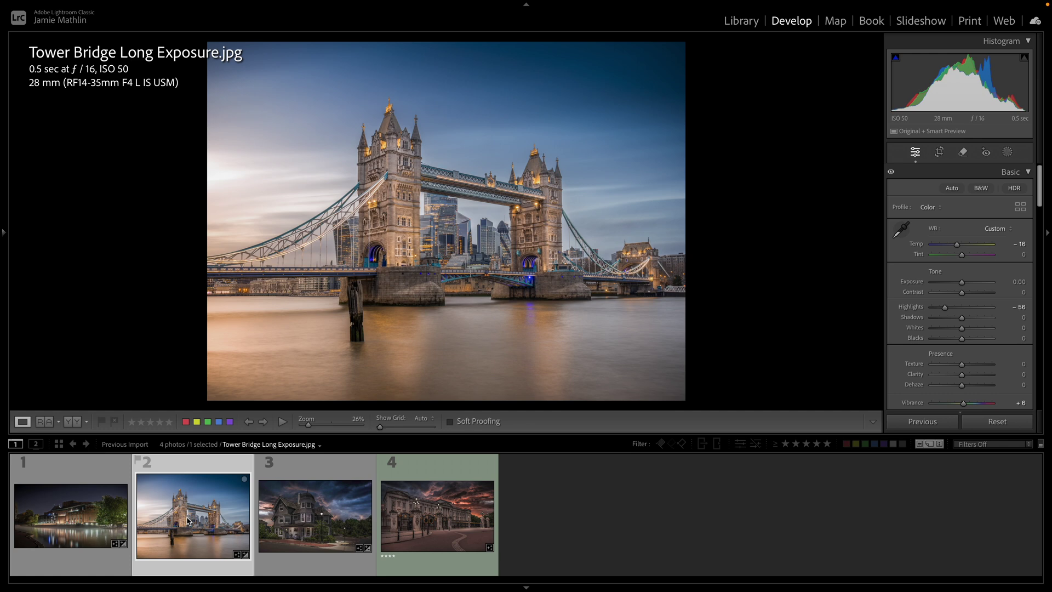
left_click(296, 518)
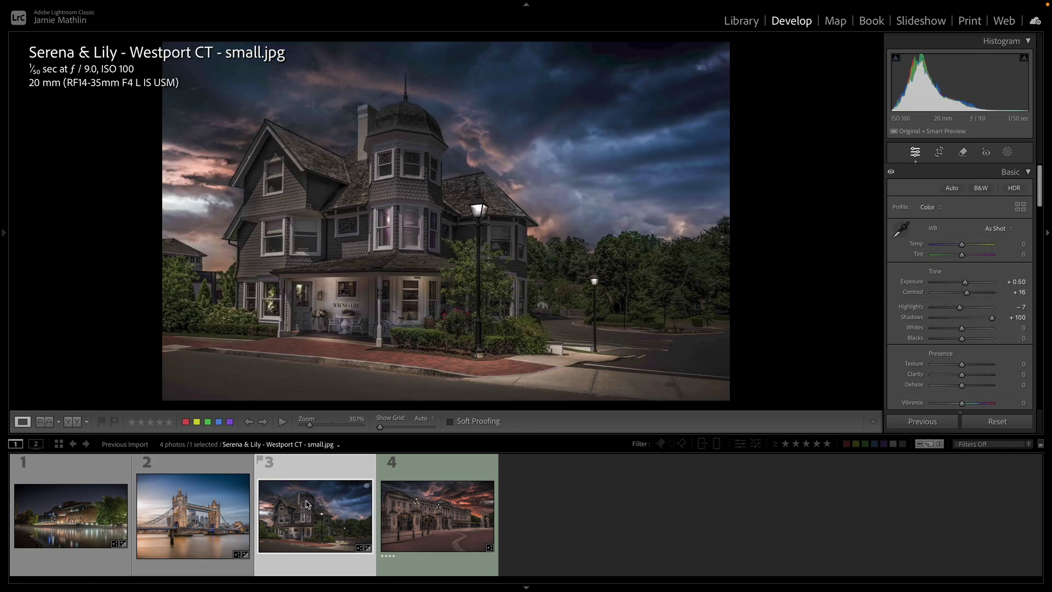
left_click(432, 515)
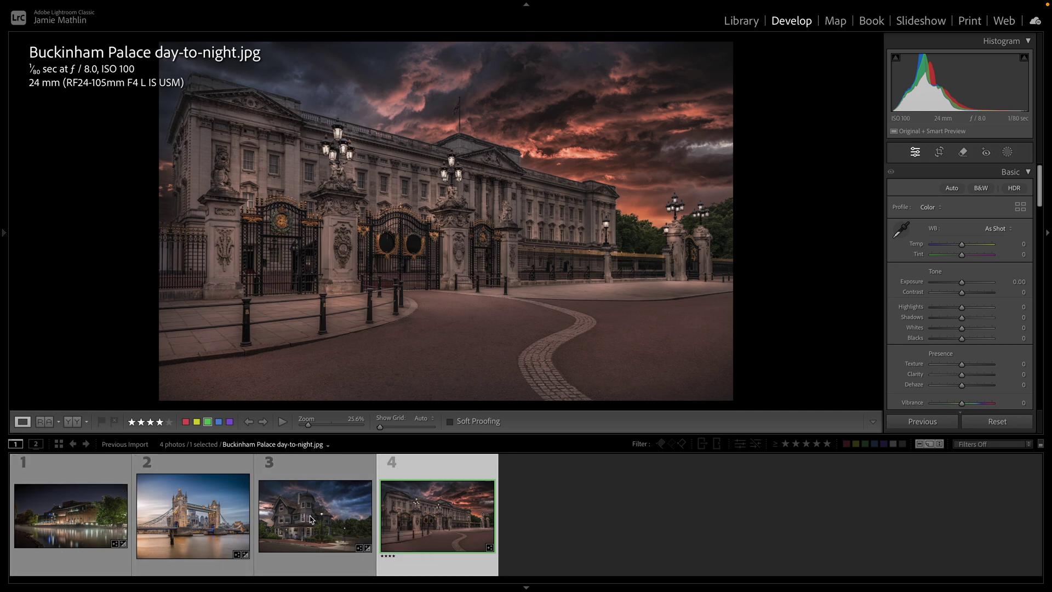
left_click(97, 529)
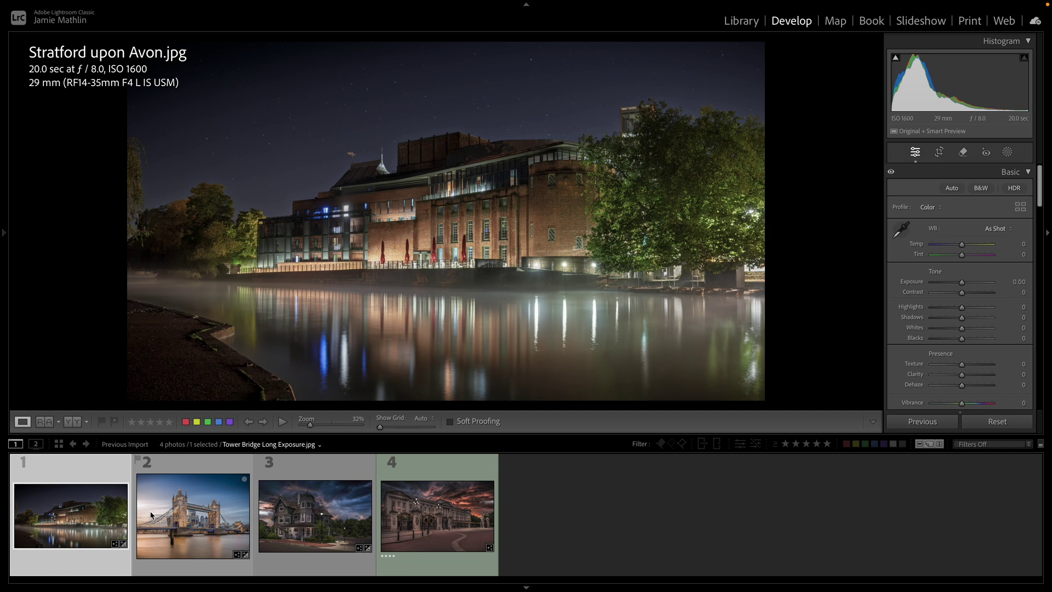
right_click(80, 521)
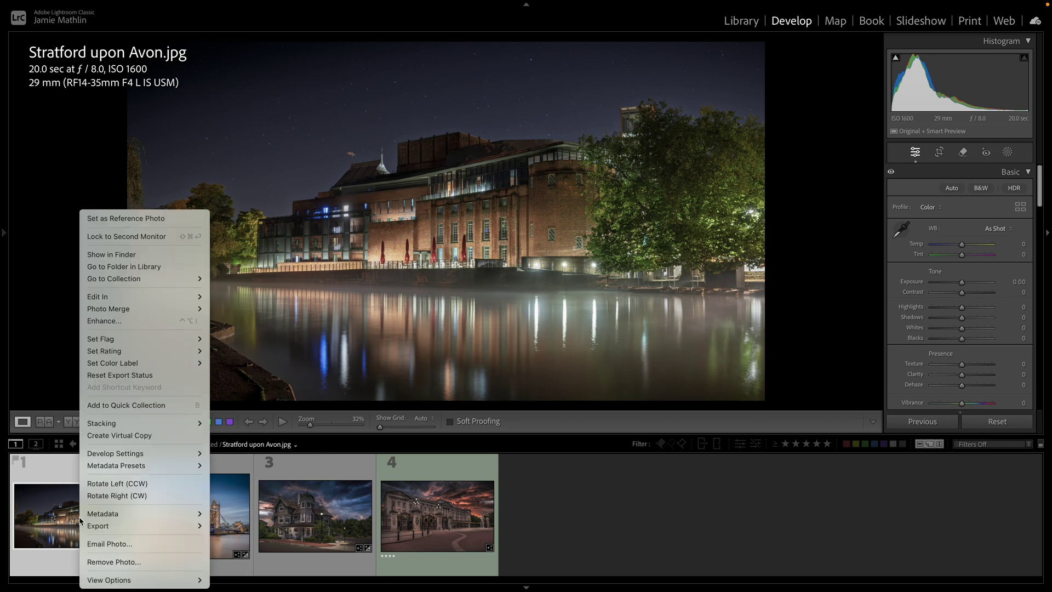
mouse_move(132, 300)
left_click(117, 172)
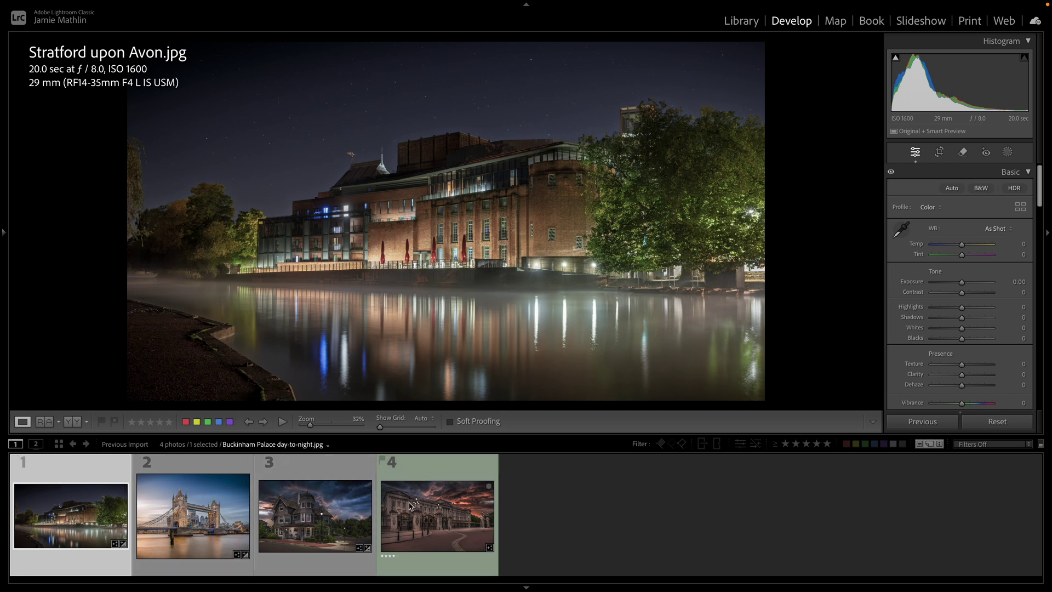
Select all four photos and open them in Adobe Photoshop 2025 as copies with Lightroom adjustments.
key("ctrl+a")
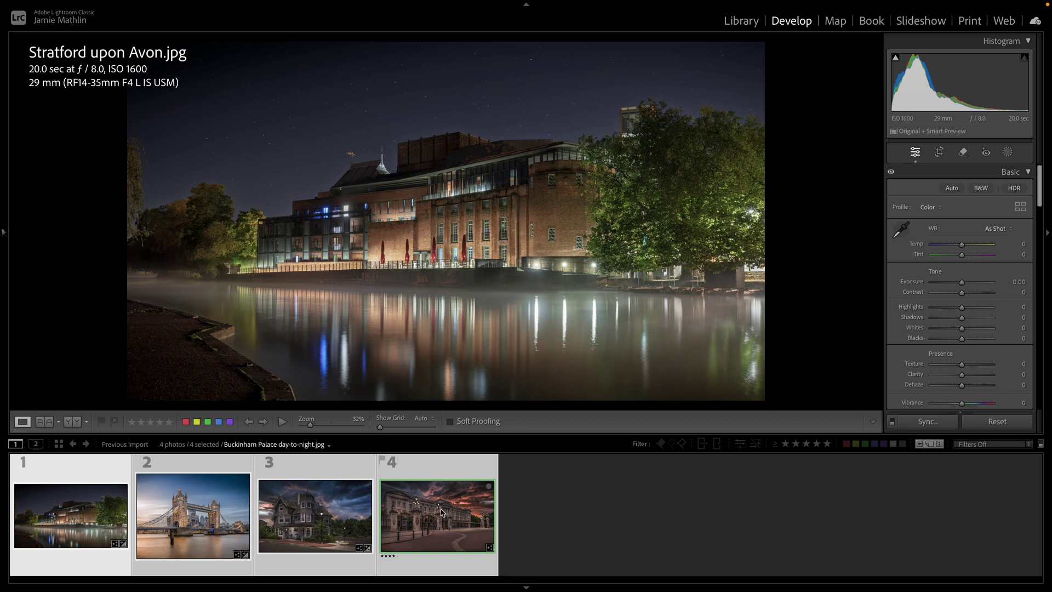
right_click(286, 513)
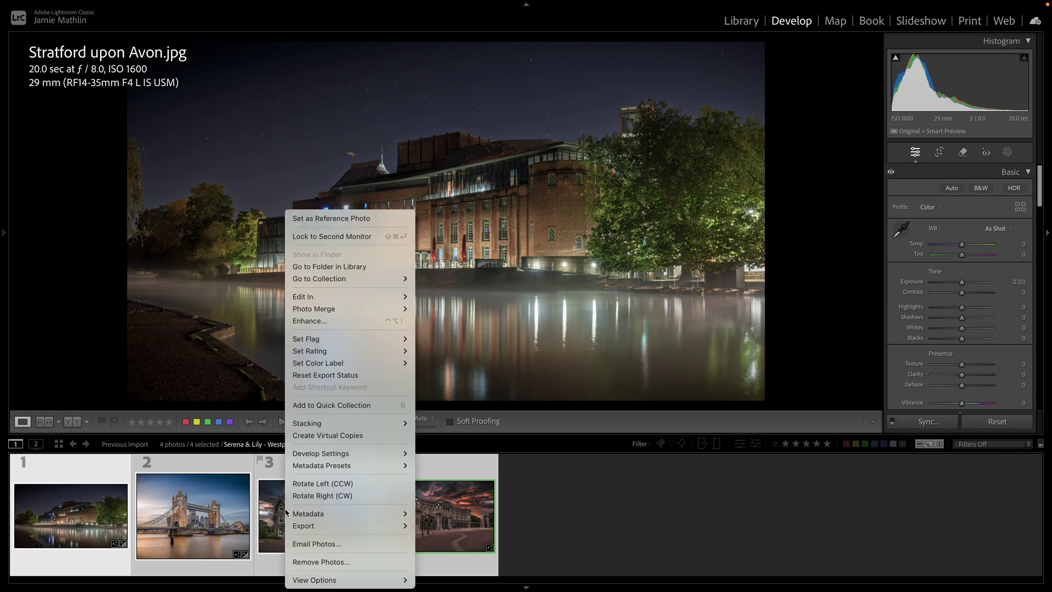
mouse_move(308, 301)
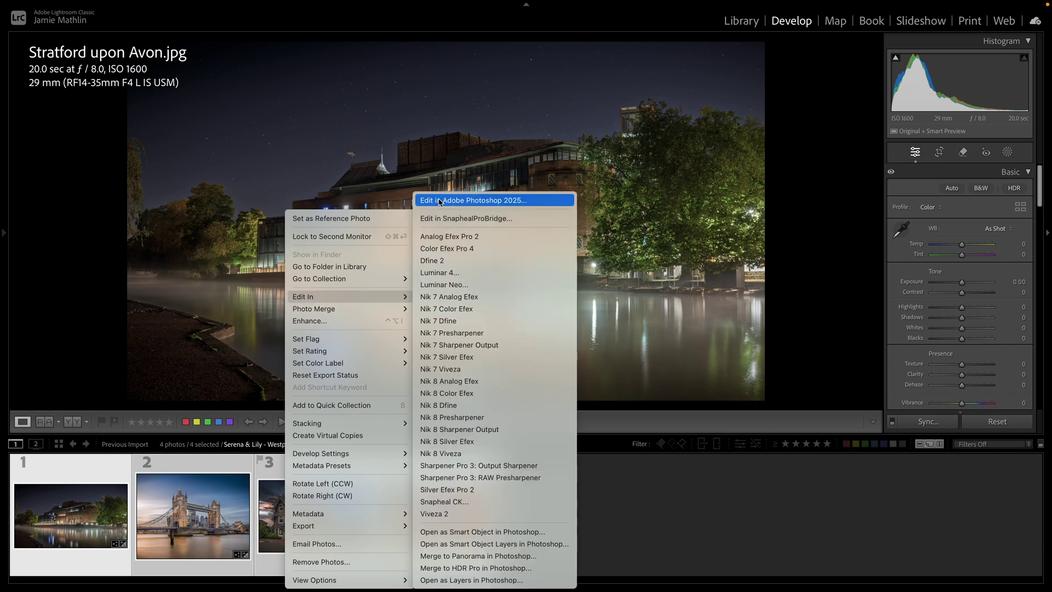
left_click(468, 201)
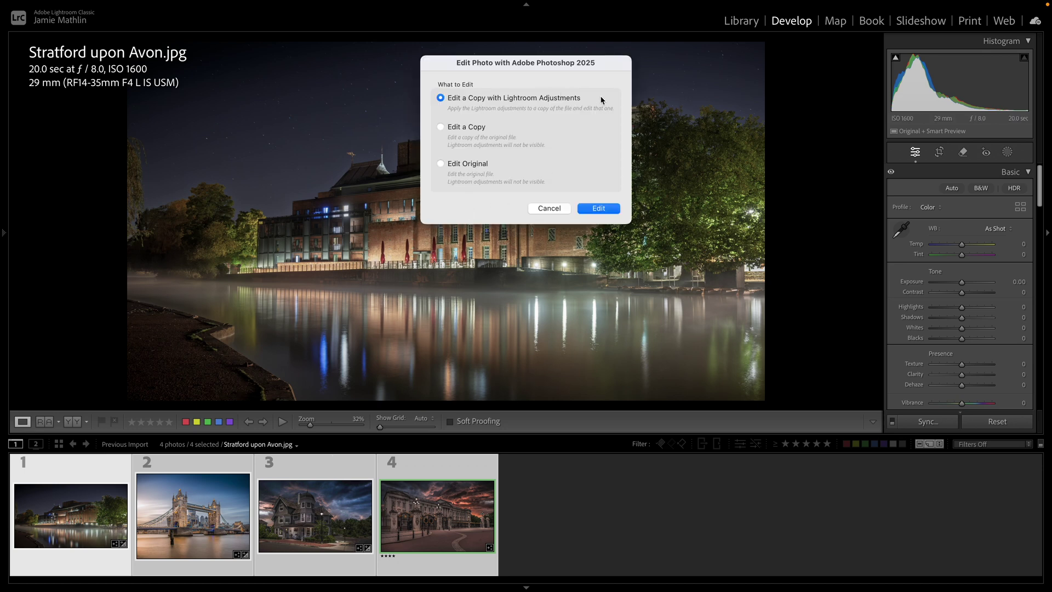
left_click(597, 209)
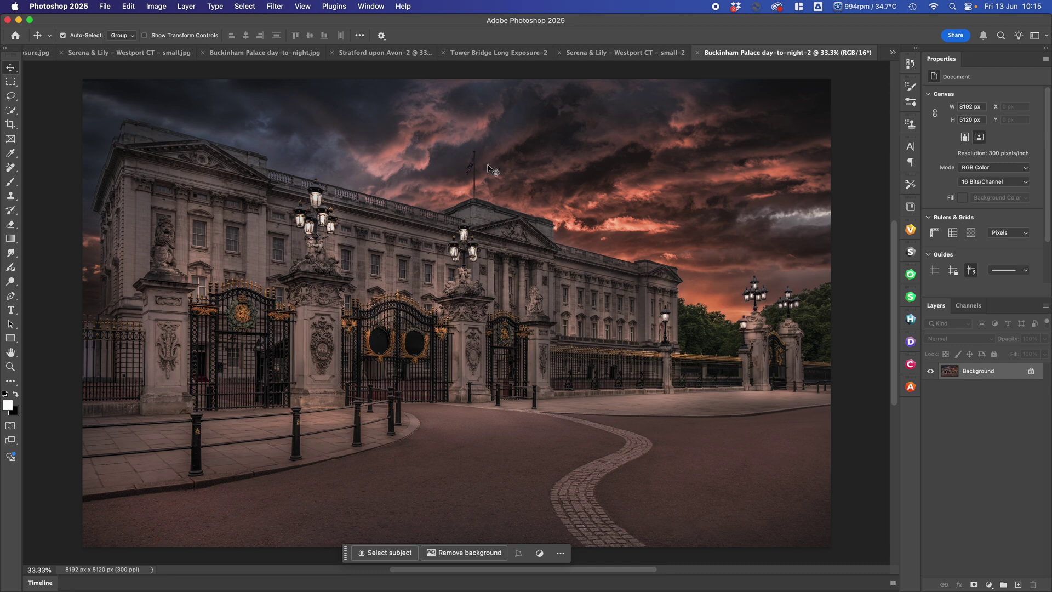
Look through the plug-ins that Photoshop lists under Nik Collection 8.
left_click(330, 10)
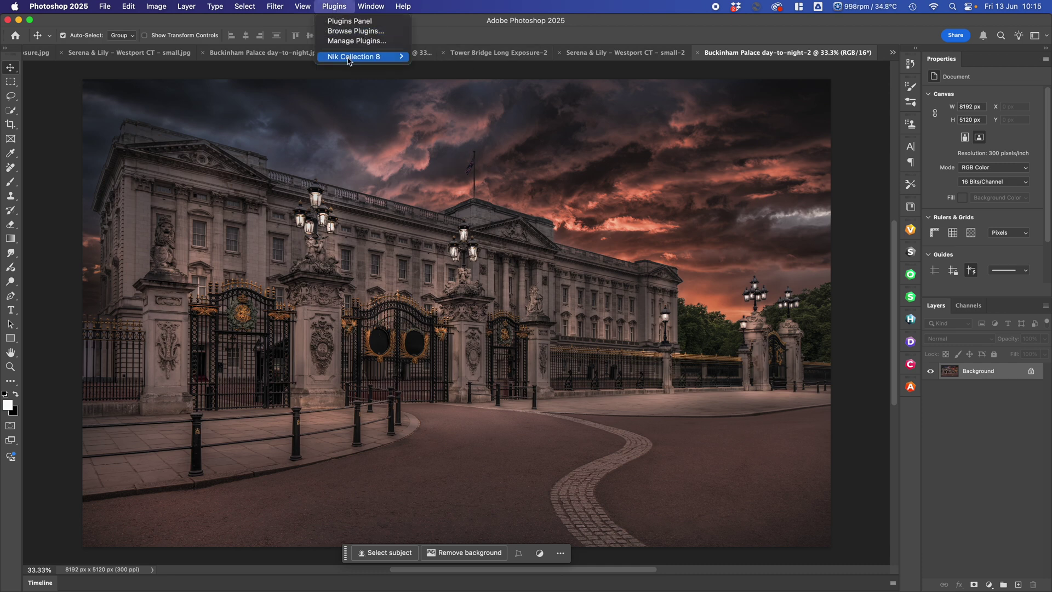
mouse_move(346, 61)
mouse_move(378, 56)
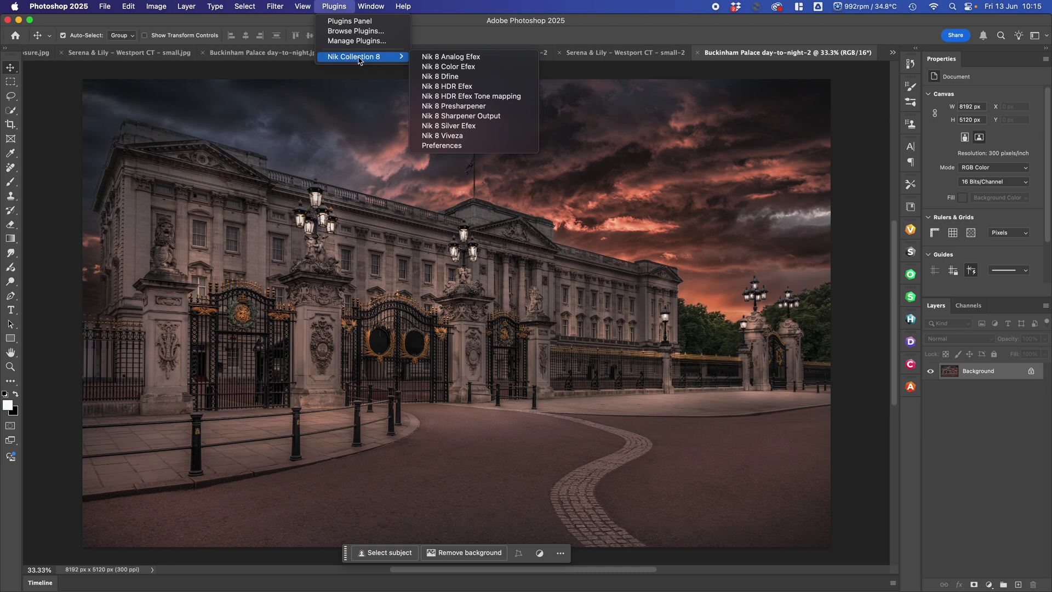
left_click(342, 11)
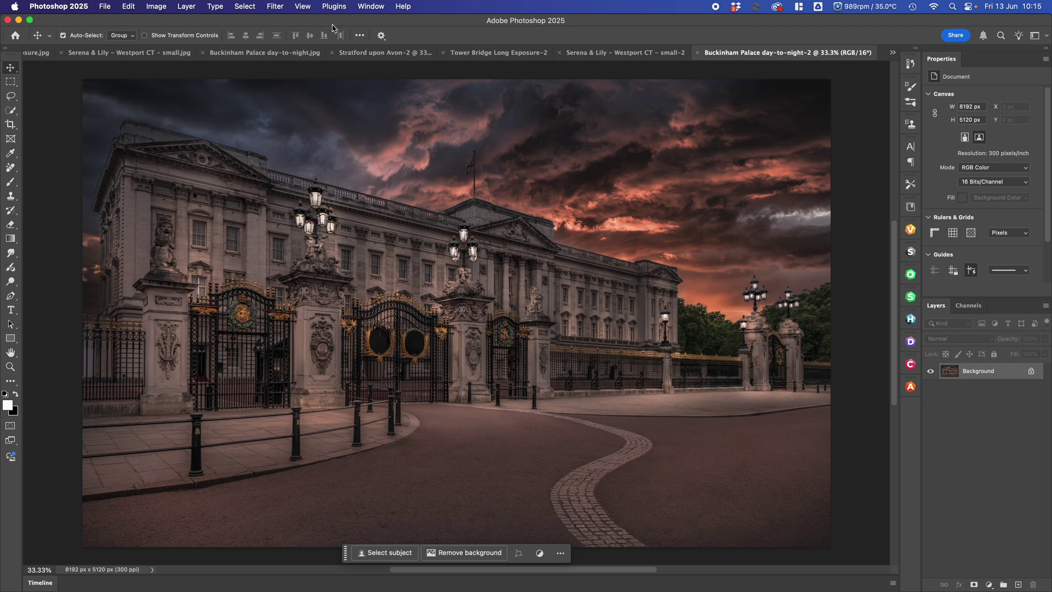
Look at the docked Nik 8 plug-in panels, including Viveza, Silver Efex and Color Efex.
left_click(911, 230)
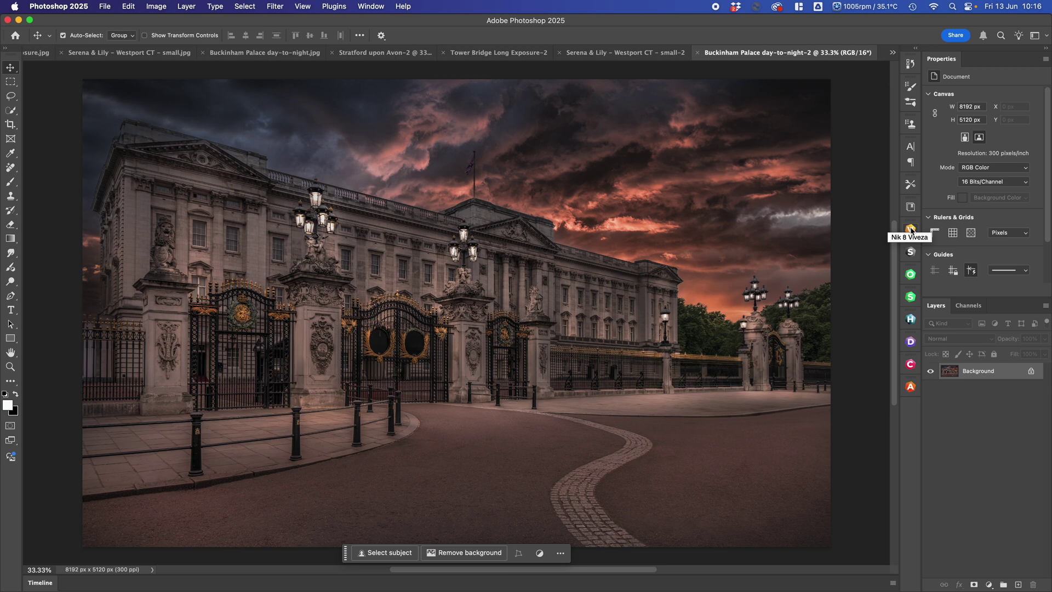
left_click(912, 231)
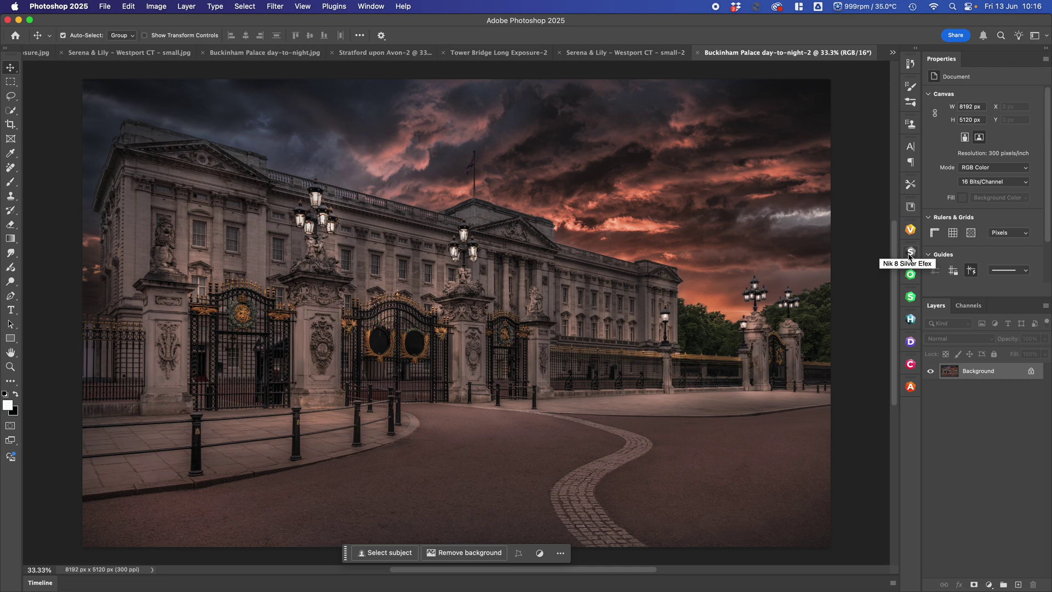
left_click(910, 253)
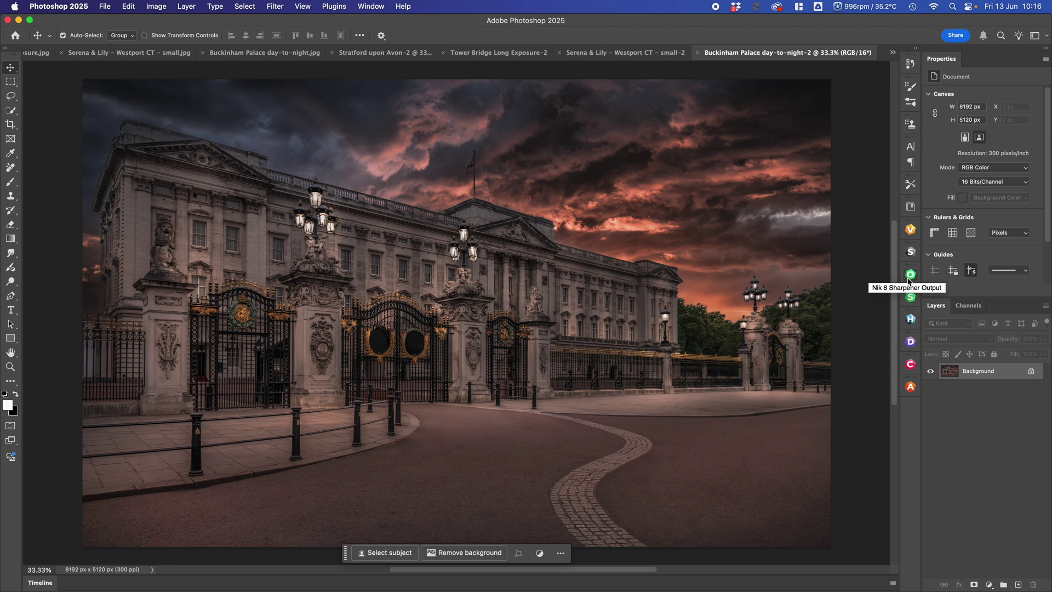
left_click(912, 319)
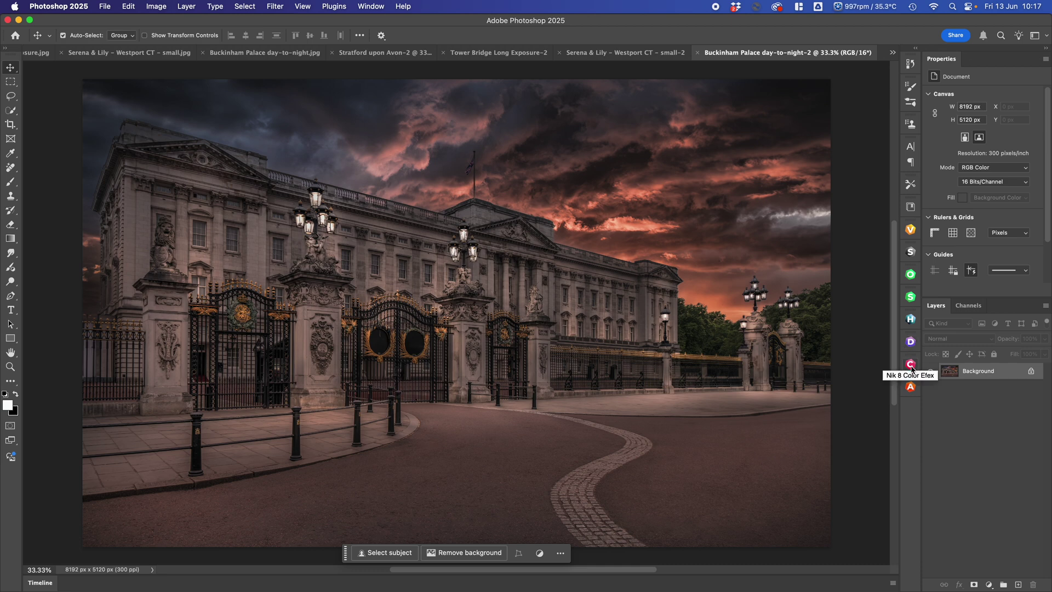
left_click(912, 364)
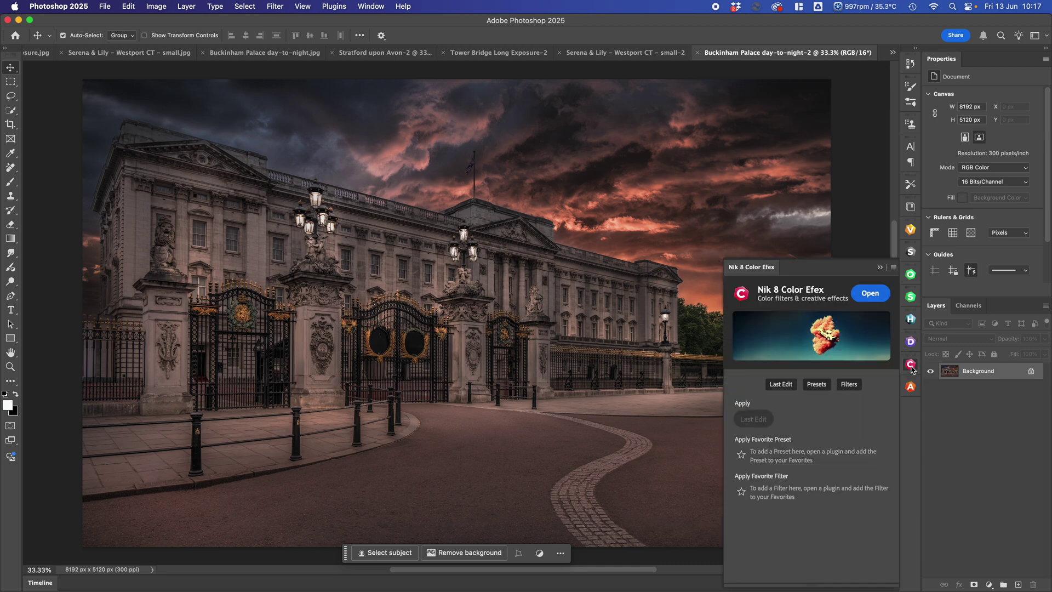
left_click(880, 268)
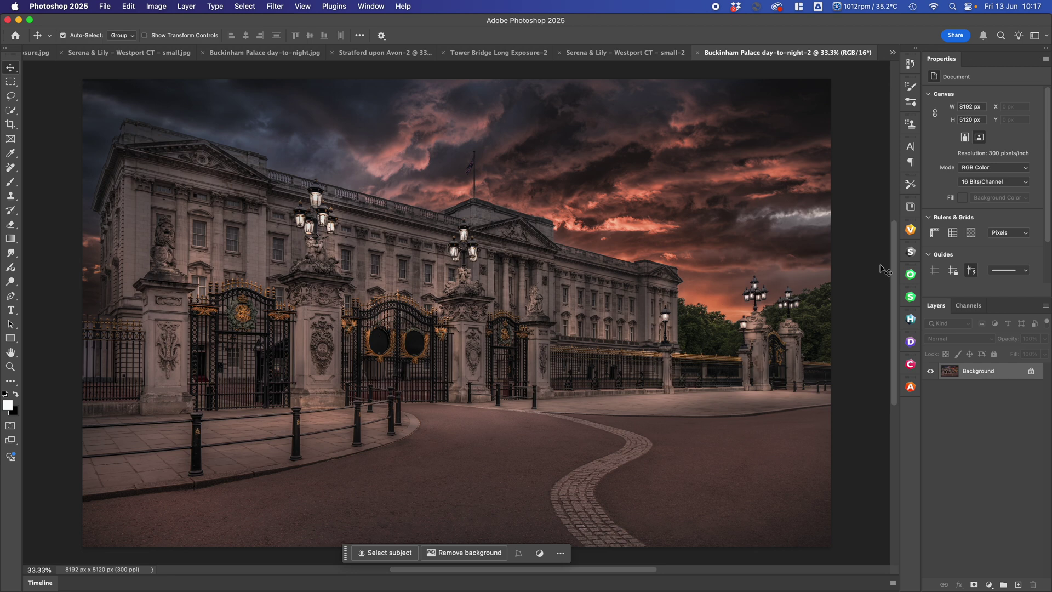
left_click(910, 388)
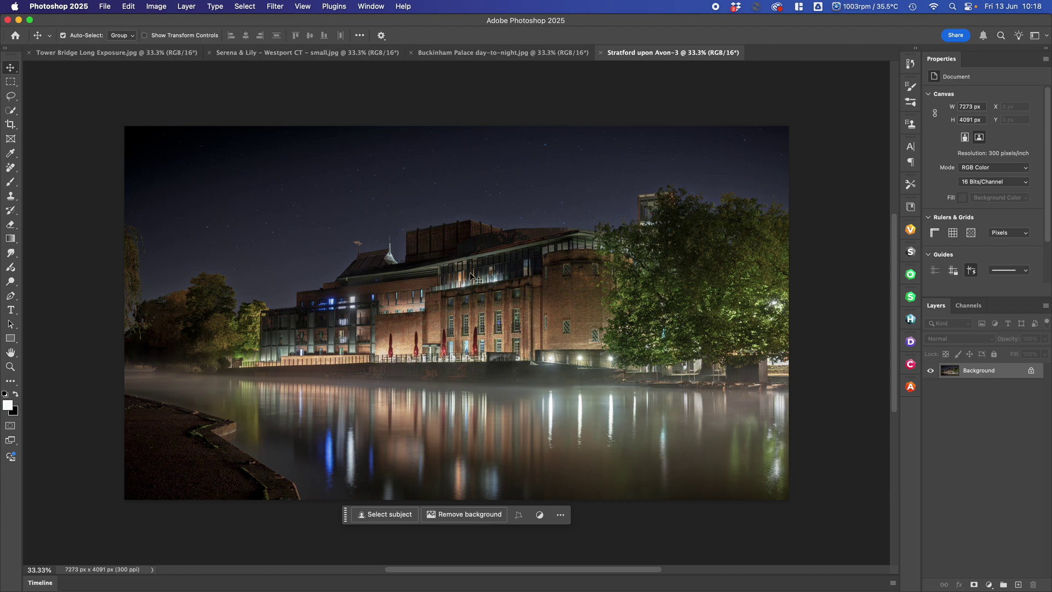
Try the Last Edit, Presets and Filters display options for Nik 8 Silver Efex, finishing with all three sections shown.
left_click(910, 255)
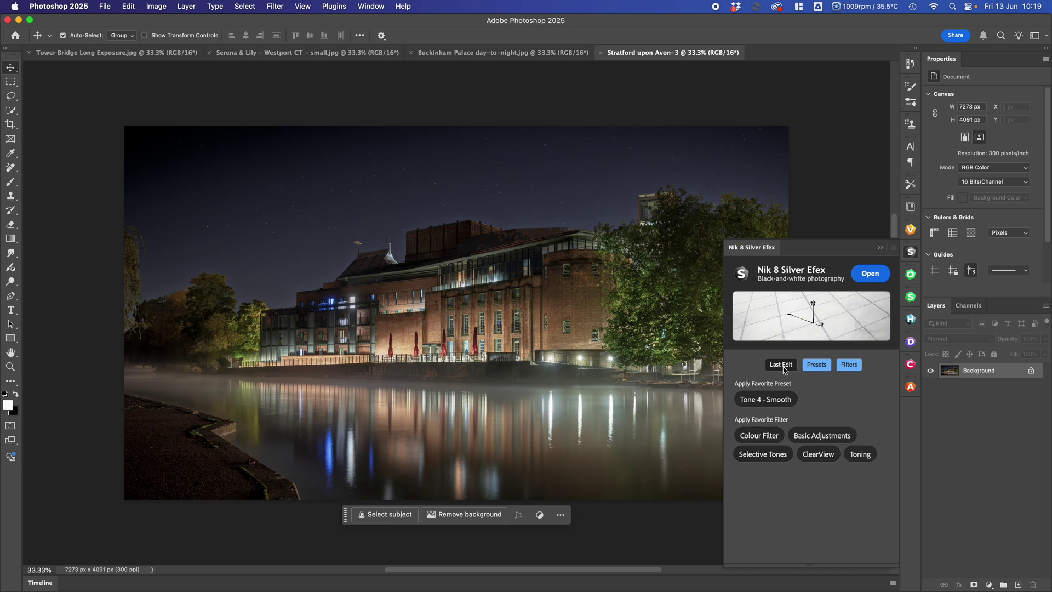
left_click(848, 366)
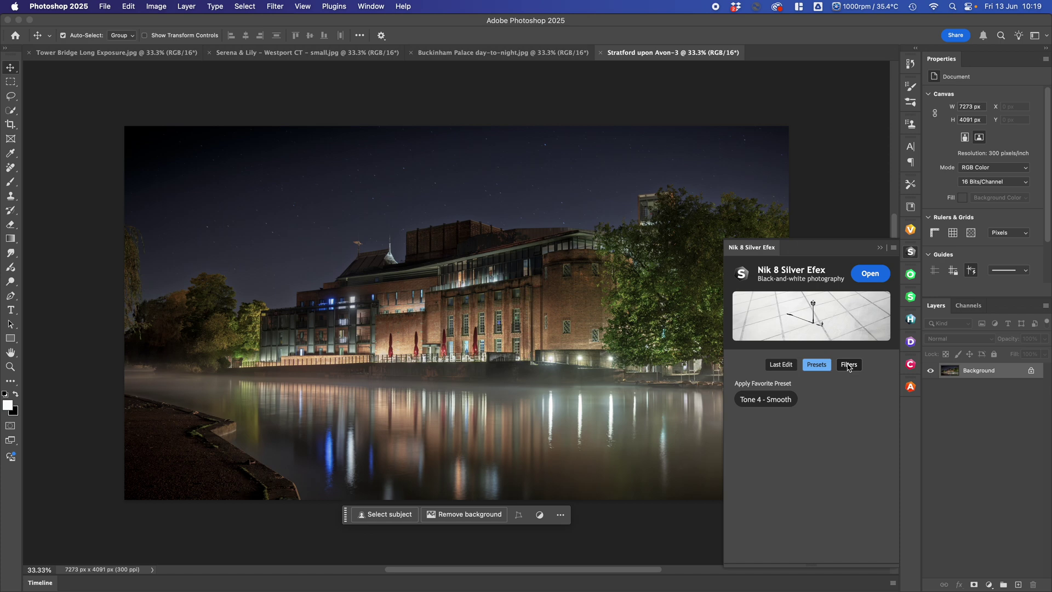
left_click(848, 365)
left_click(789, 367)
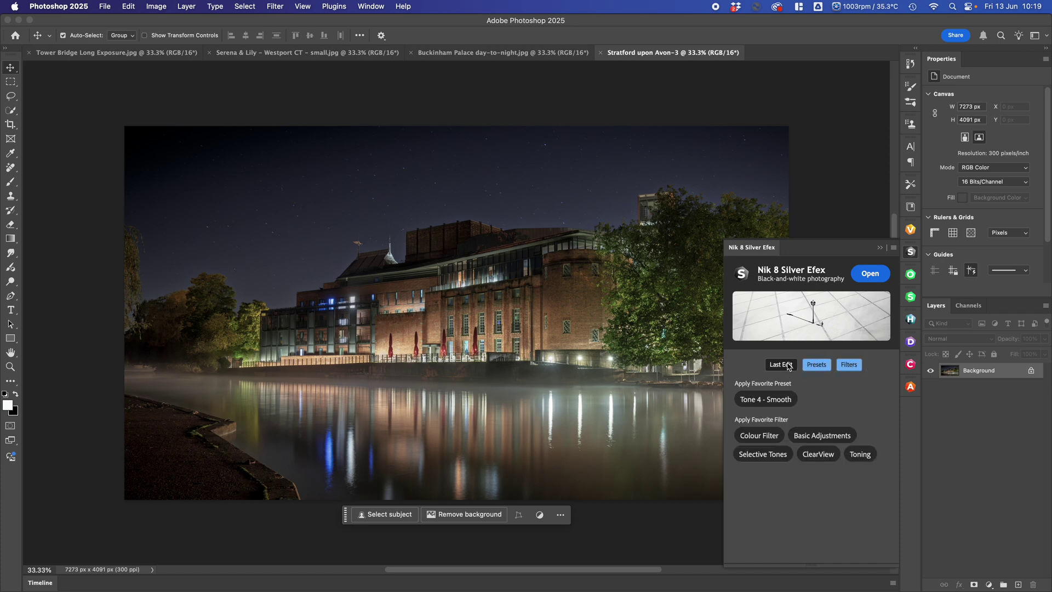
left_click(788, 366)
left_click(817, 364)
left_click(849, 365)
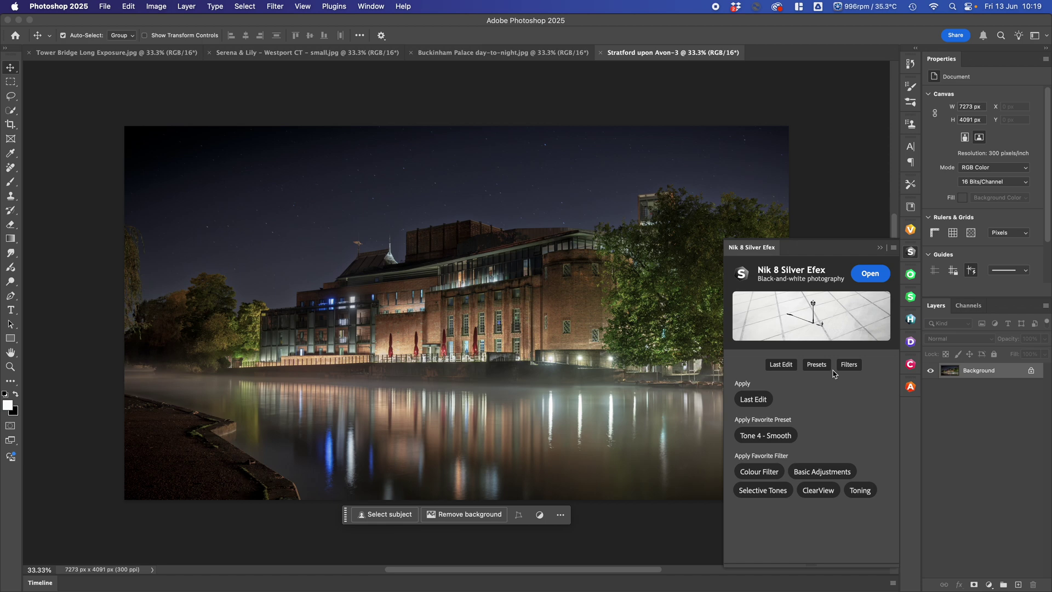
Open the Stratford upon Avon photo in Nik 8 Silver Efex and look at its Presets, Filters and Original Image sections.
left_click(873, 277)
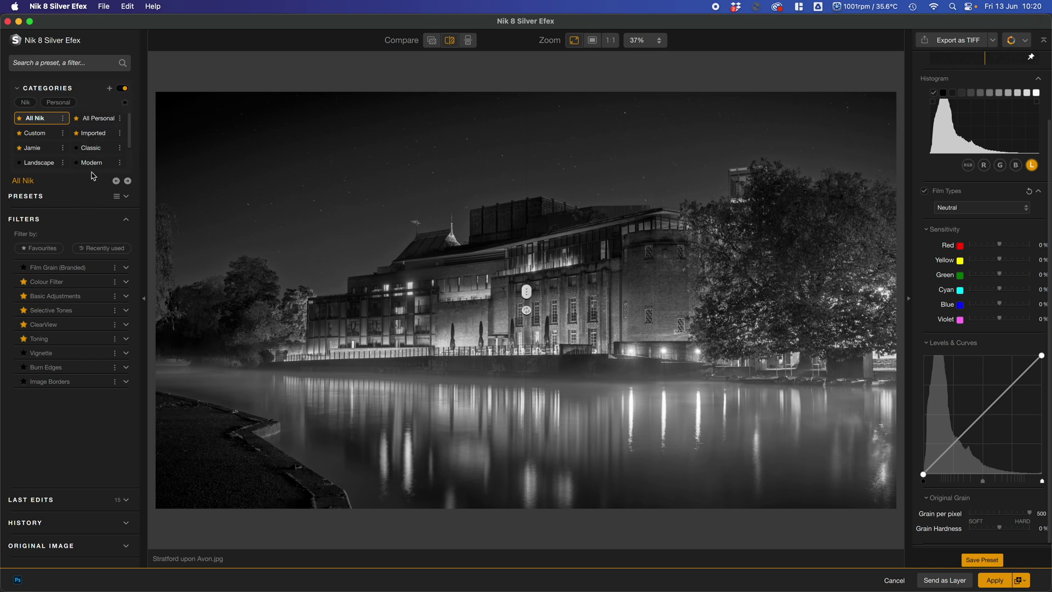
left_click(127, 197)
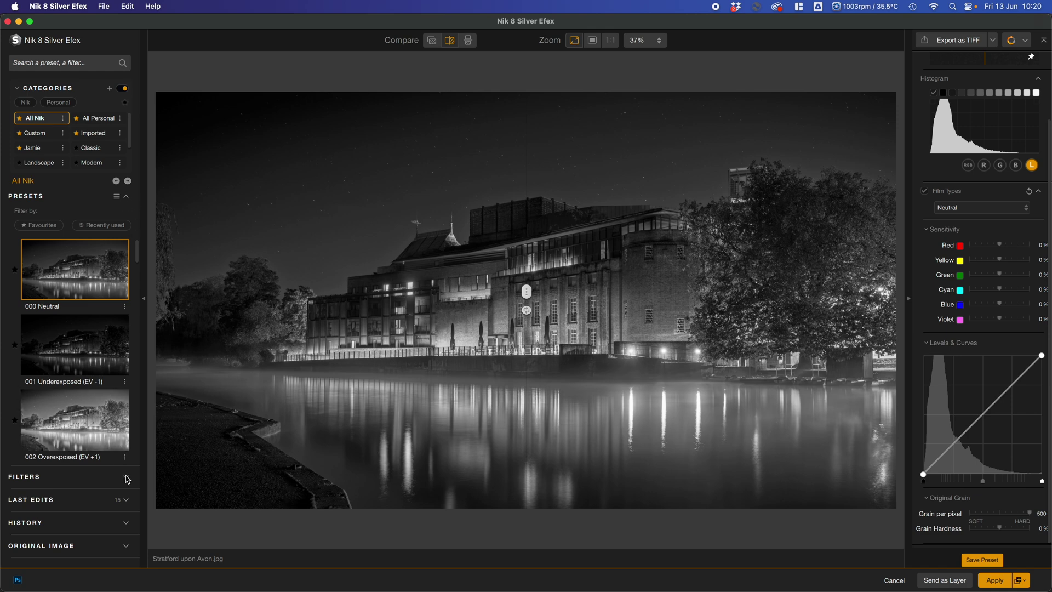
left_click(127, 479)
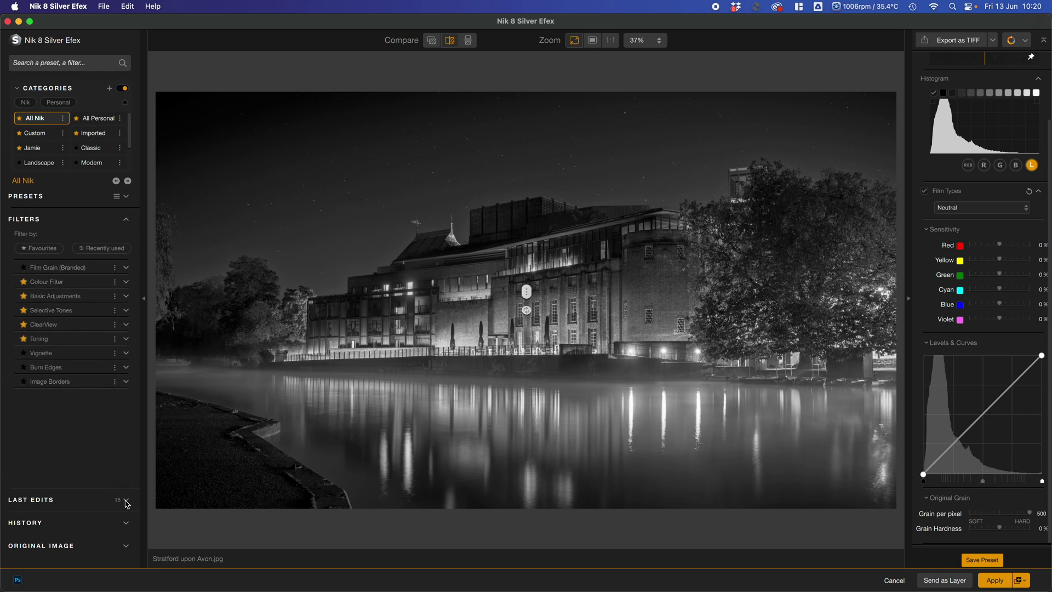
left_click(128, 547)
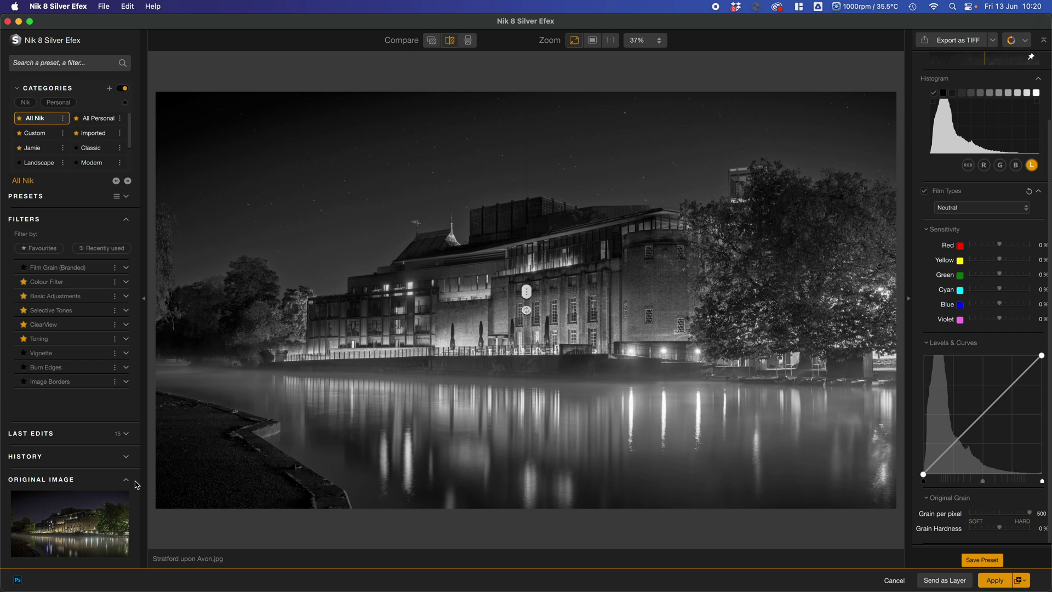
left_click(126, 480)
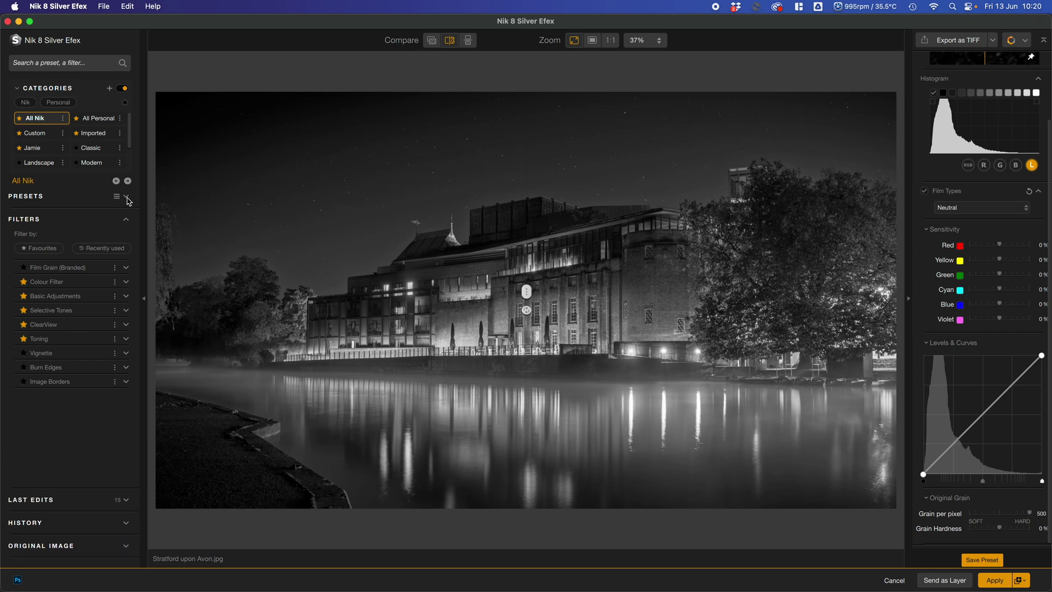
Expand the presets, switch to the personal category named after the photographer and browse its presets.
left_click(127, 198)
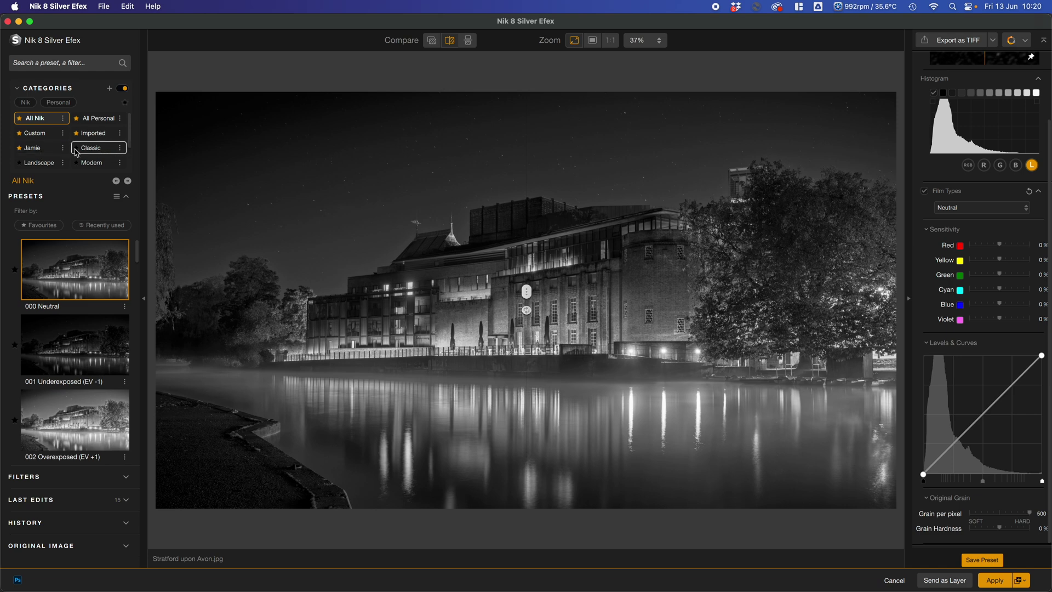
left_click(40, 153)
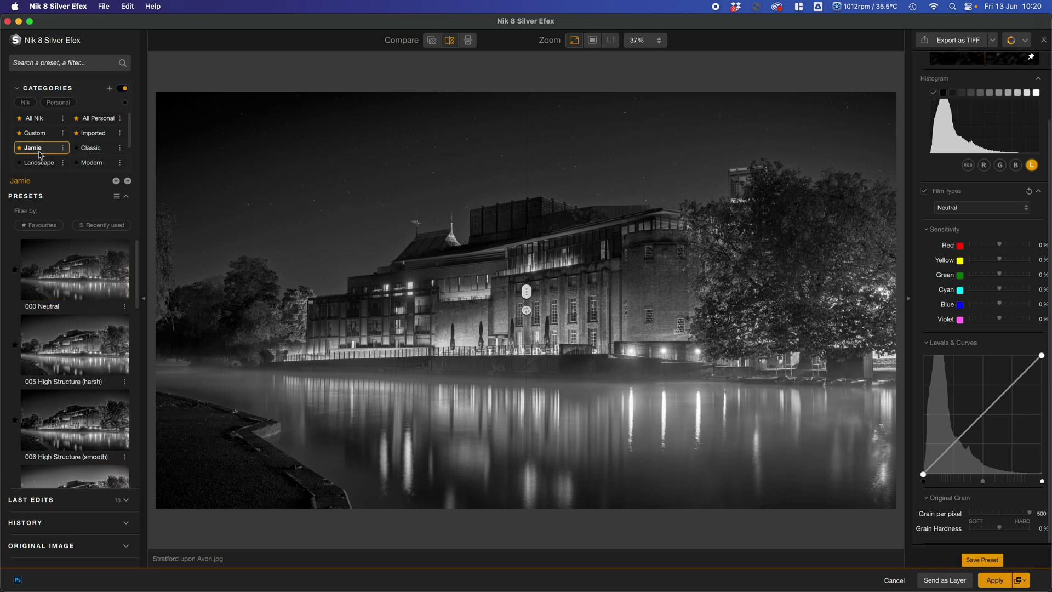
scroll(93, 277, "down", 10)
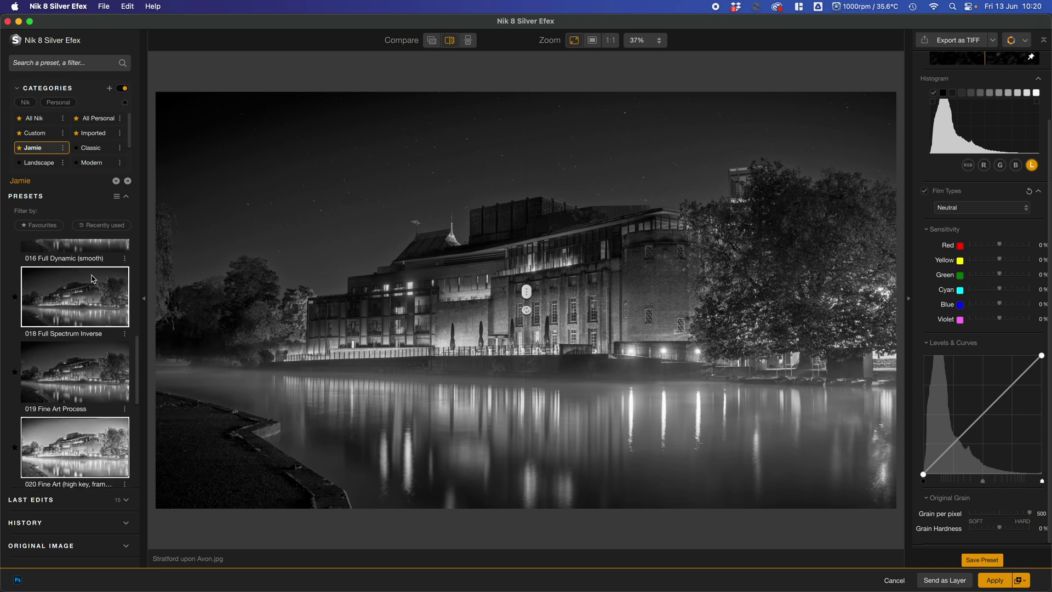
Try the 043 More Silver preset, comparing it with the unedited photo and looking over its adjustment settings.
left_click(90, 381)
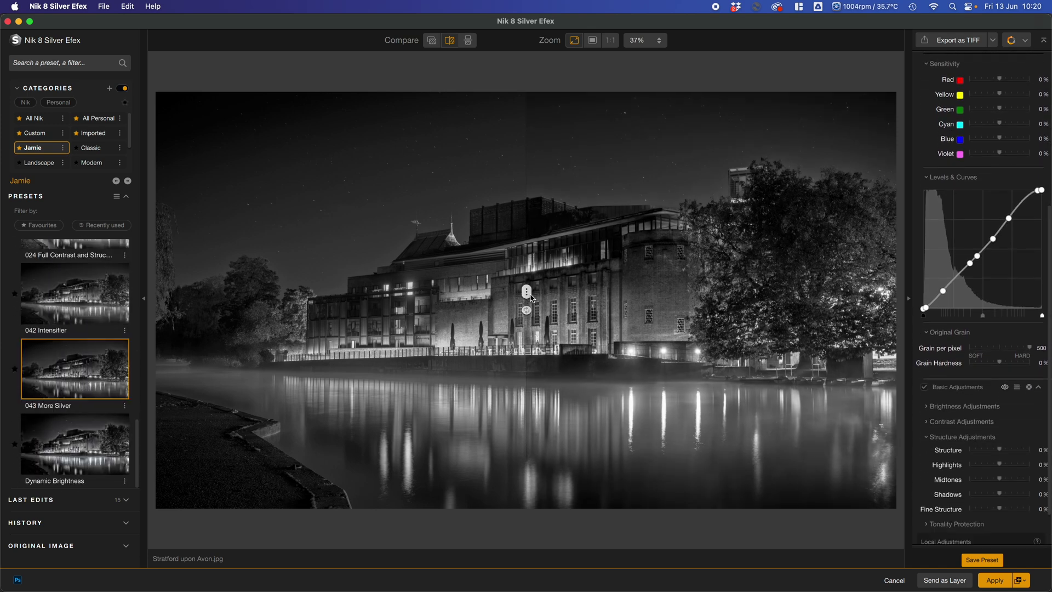
mouse_move(524, 296)
left_mouse_down()
mouse_move(252, 291)
mouse_move(789, 294)
mouse_move(816, 292)
mouse_move(816, 272)
mouse_move(342, 269)
mouse_move(186, 299)
mouse_move(633, 293)
mouse_move(514, 290)
left_mouse_up()
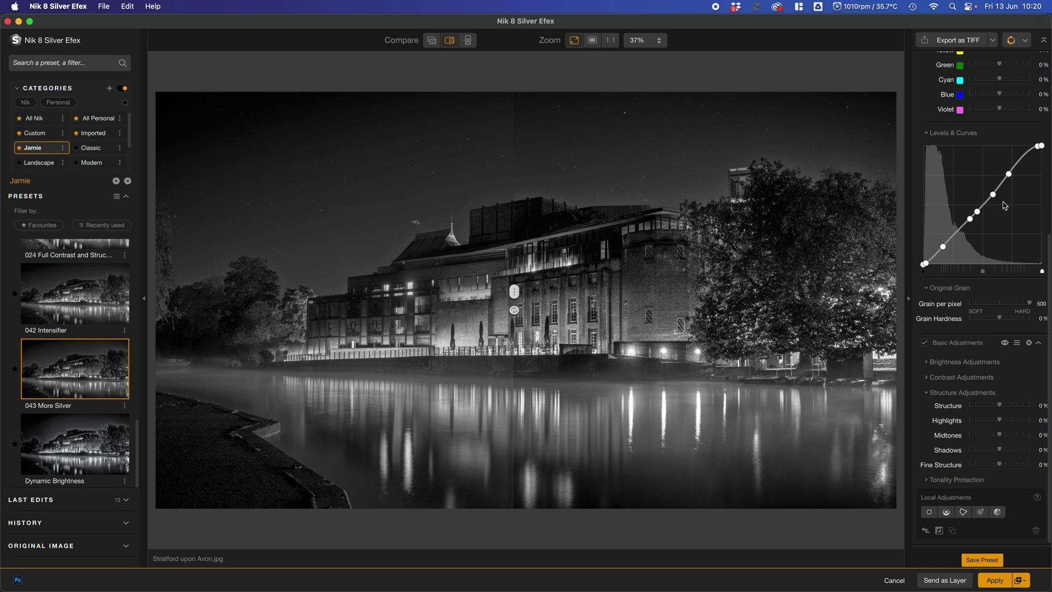
scroll(981, 337, "up", 2)
scroll(981, 337, "up", 8)
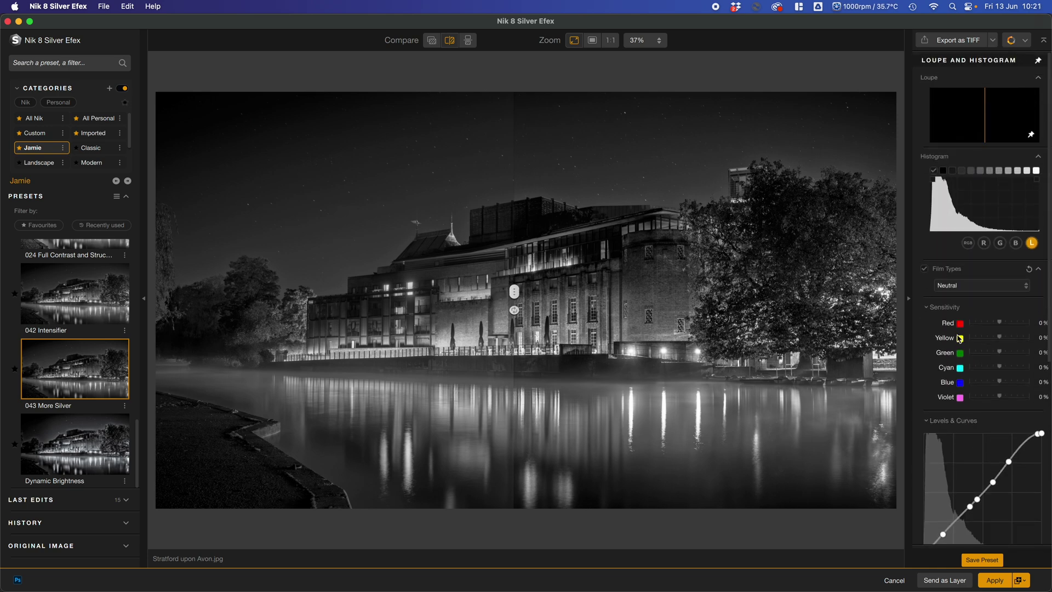
Switch to the All Nik category and apply the 006 High Structure (smooth) preset.
left_click(47, 122)
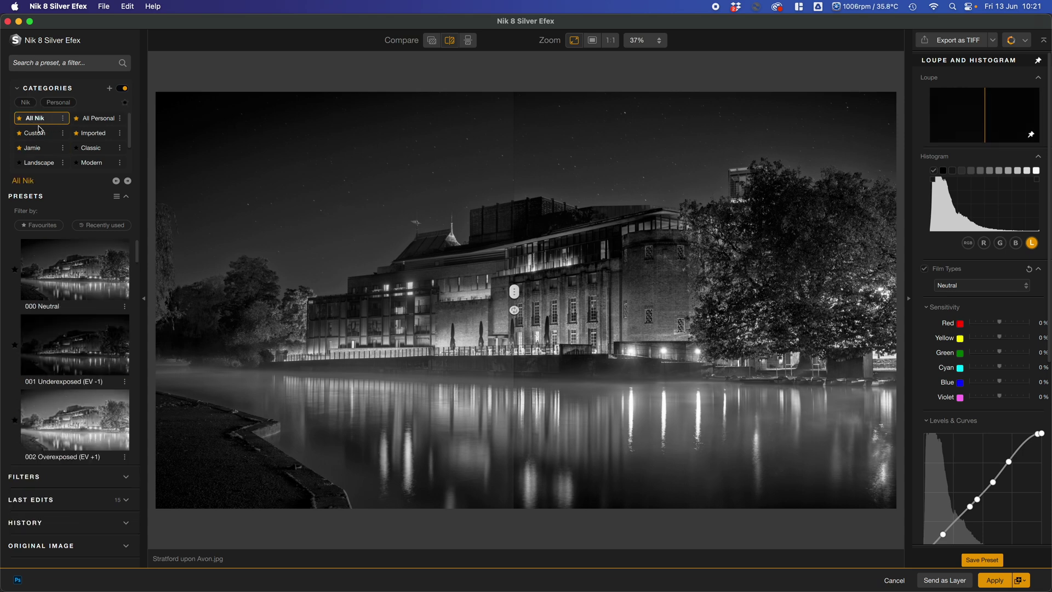
scroll(111, 317, "down", 1)
scroll(111, 317, "down", 6)
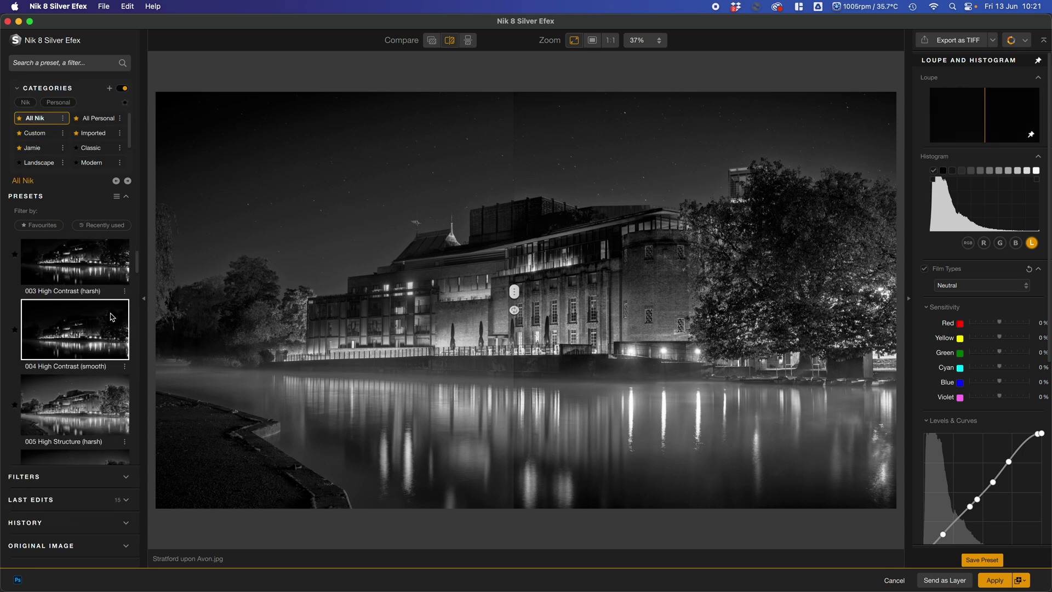
scroll(111, 316, "down", 1)
scroll(104, 329, "down", 3)
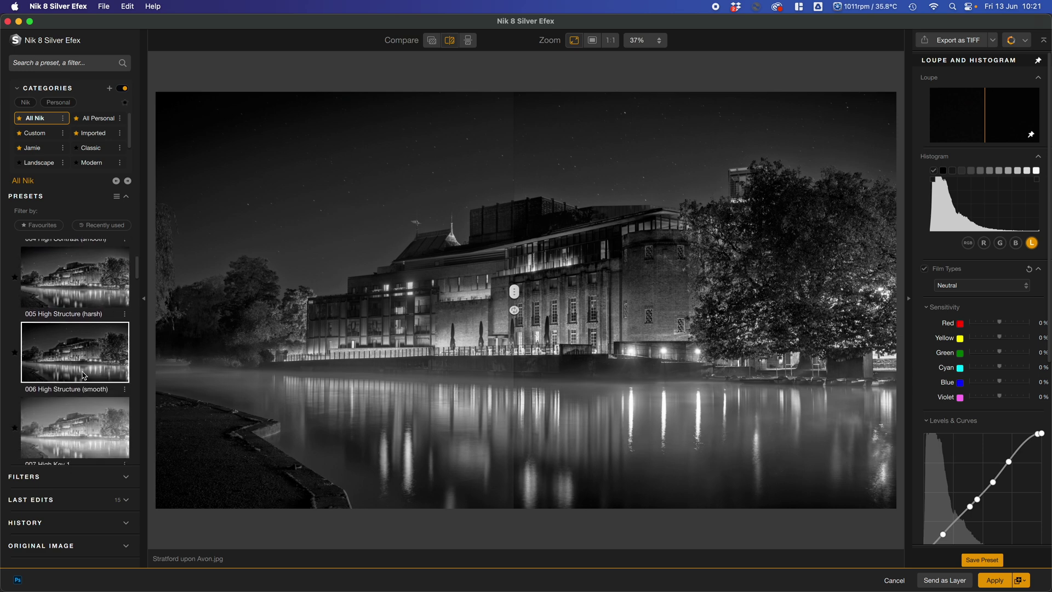
left_click(78, 350)
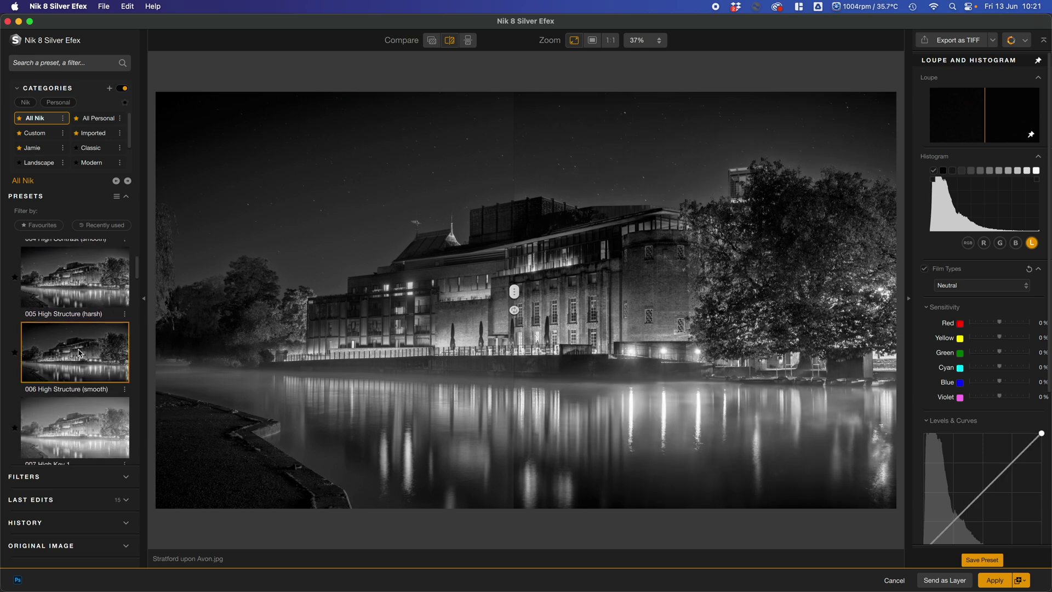
Compare the photo before and after by sweeping the split line, and review the preset's adjustment settings.
left_click_drag(514, 301, 182, 301)
left_click_drag(772, 255, 364, 232)
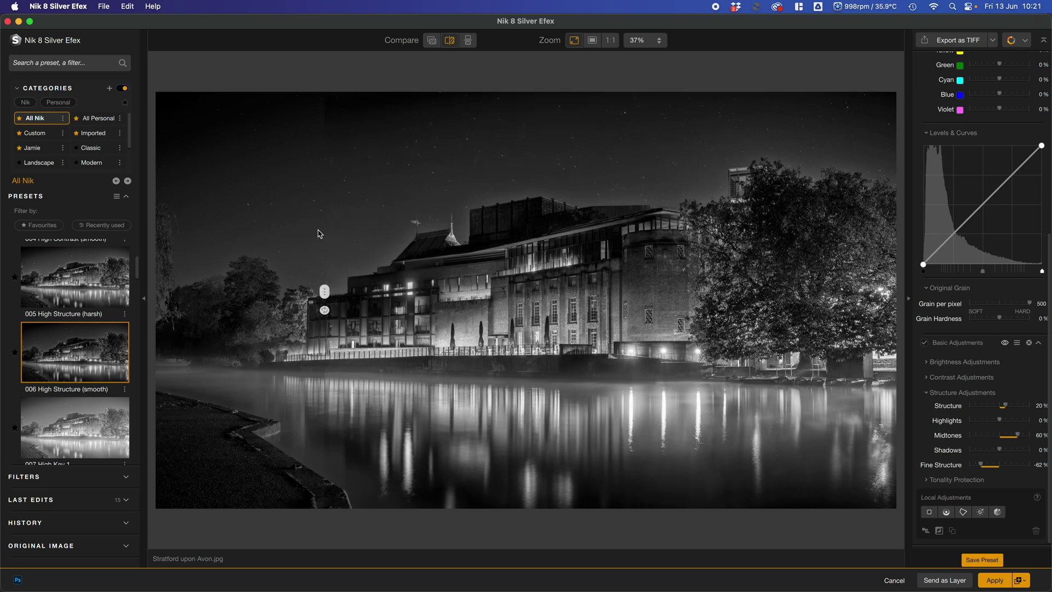
mouse_move(325, 310)
left_mouse_down()
mouse_move(665, 310)
mouse_move(336, 322)
left_mouse_up()
scroll(970, 341, "up", 10)
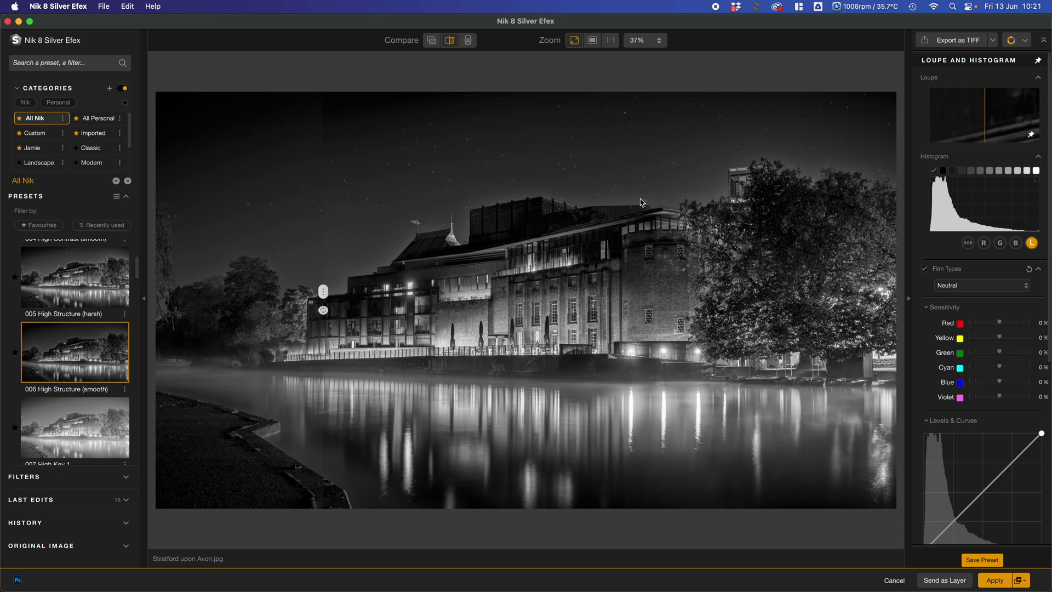
scroll(970, 301, "down", 5)
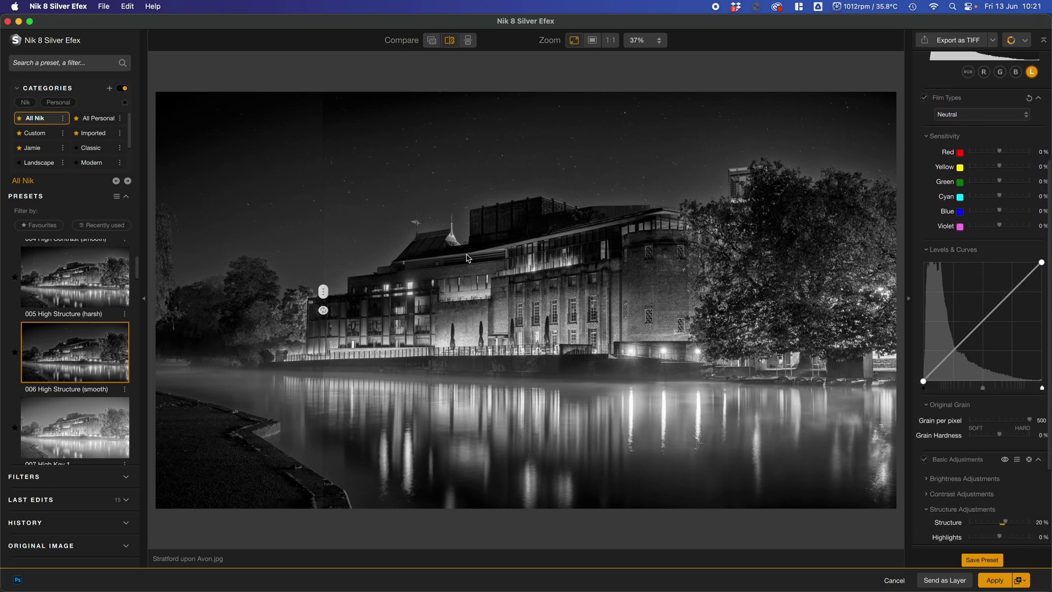
Expand the filters list and check the effect of Basic Adjustments by toggling it and shifting the before/after split line.
left_click(132, 477)
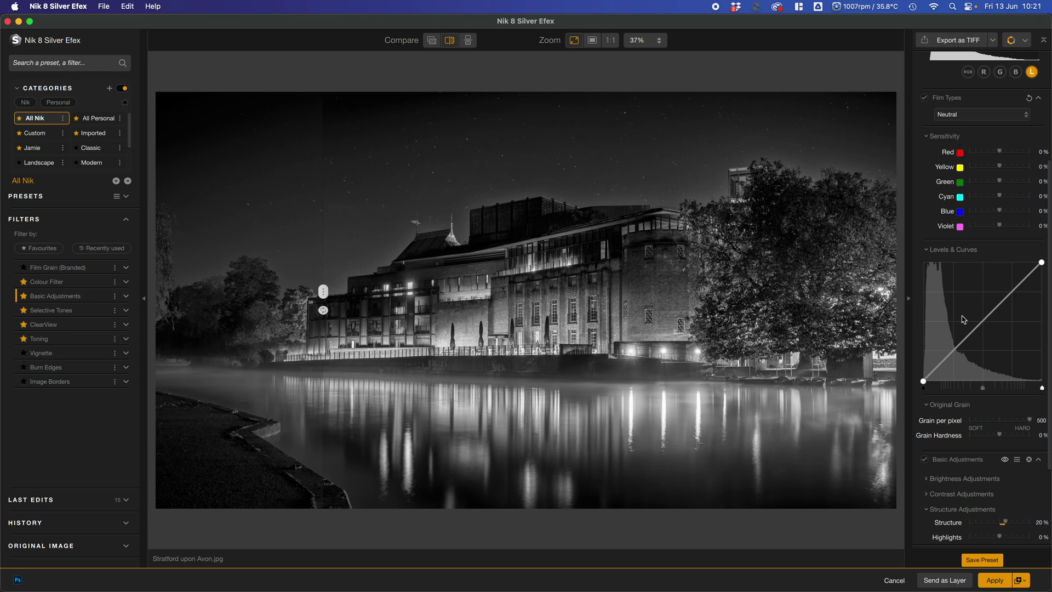
scroll(964, 319, "up", 5)
scroll(964, 320, "down", 10)
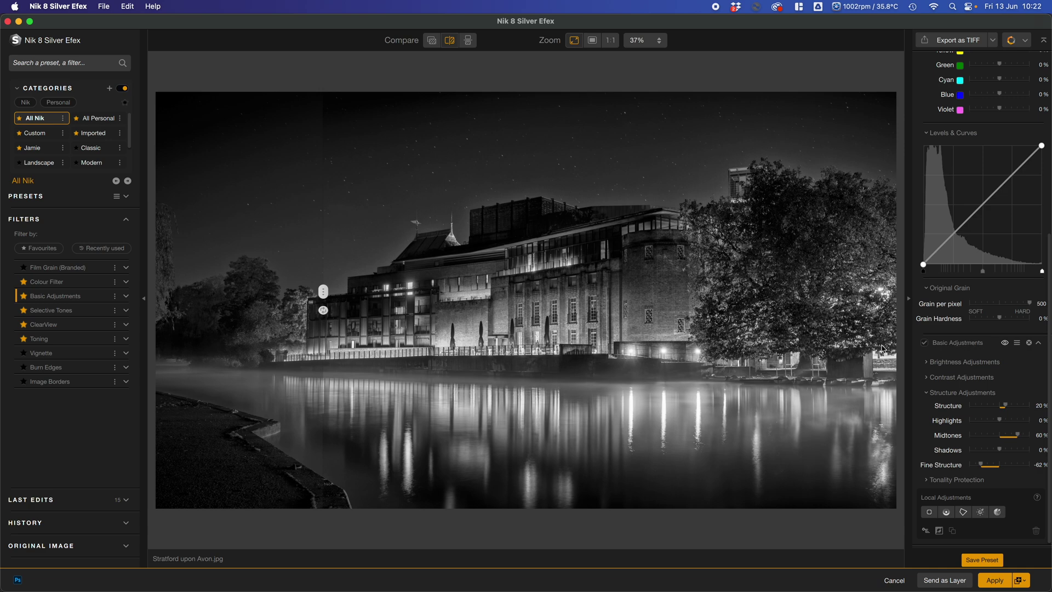
left_click(925, 343)
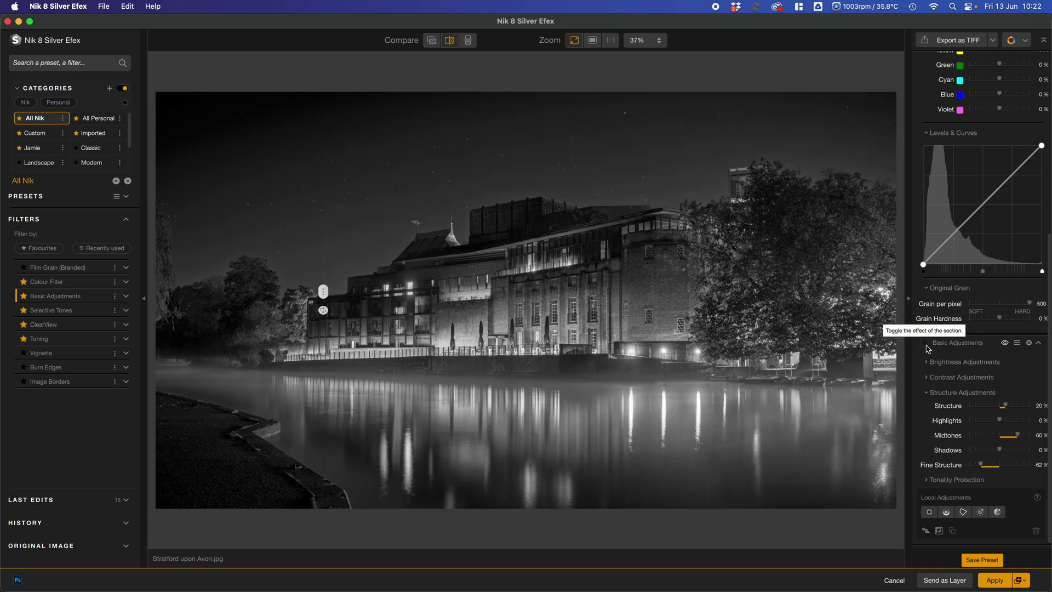
left_click_drag(326, 293, 349, 256)
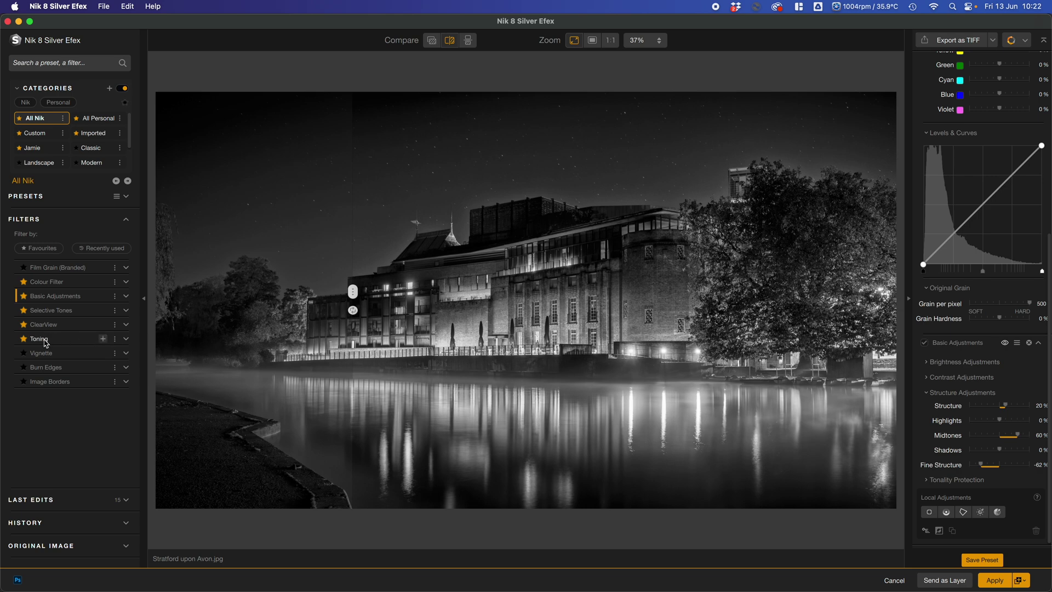
Add the Toning, ClearView and Selective Tones filters to the photo and compare it with the original.
left_click(103, 339)
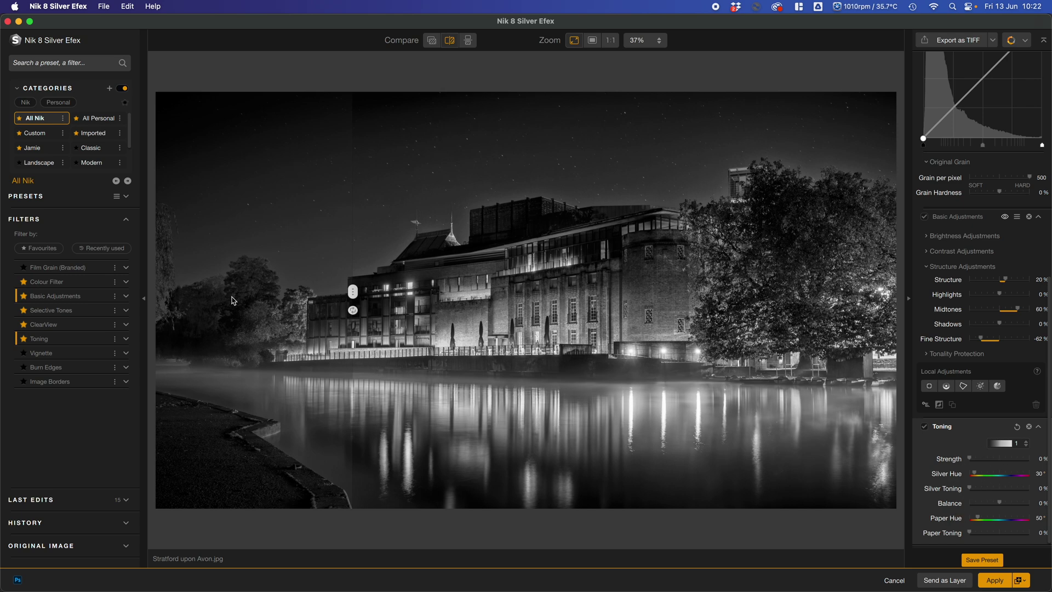
left_click(104, 325)
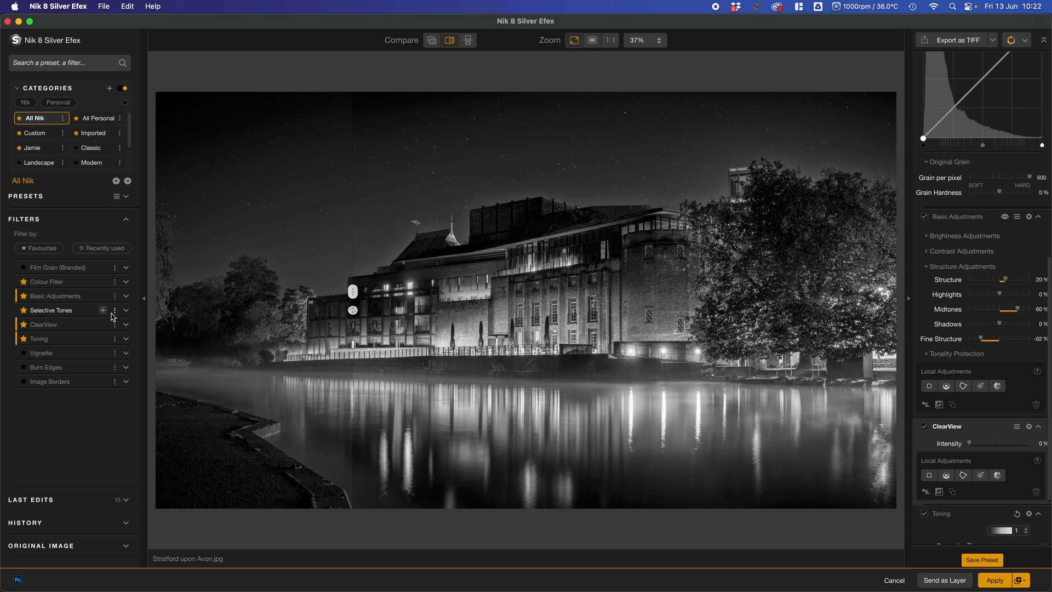
left_click(103, 310)
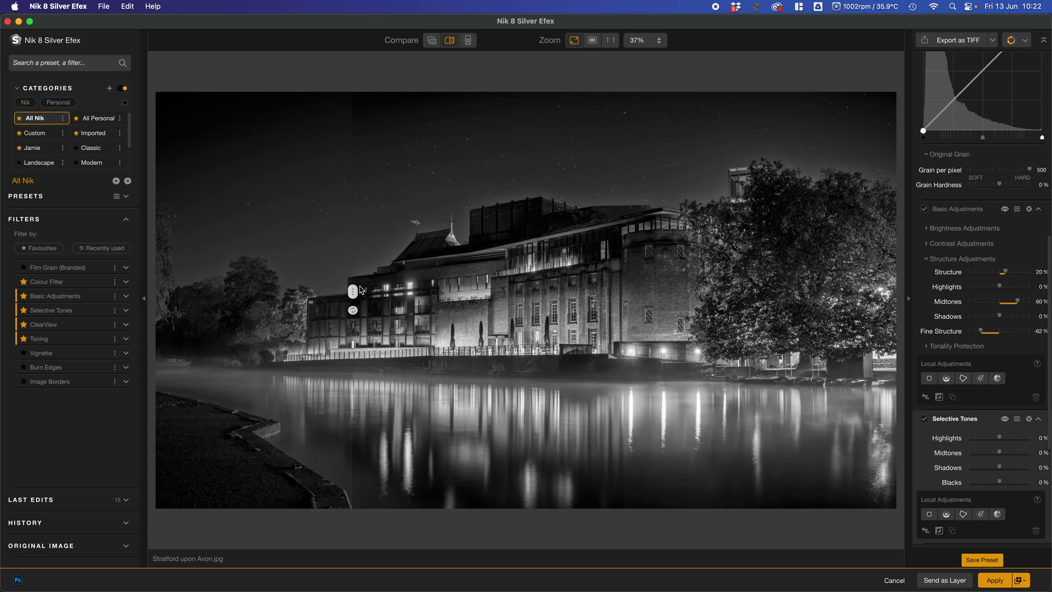
left_click_drag(354, 291, 323, 334)
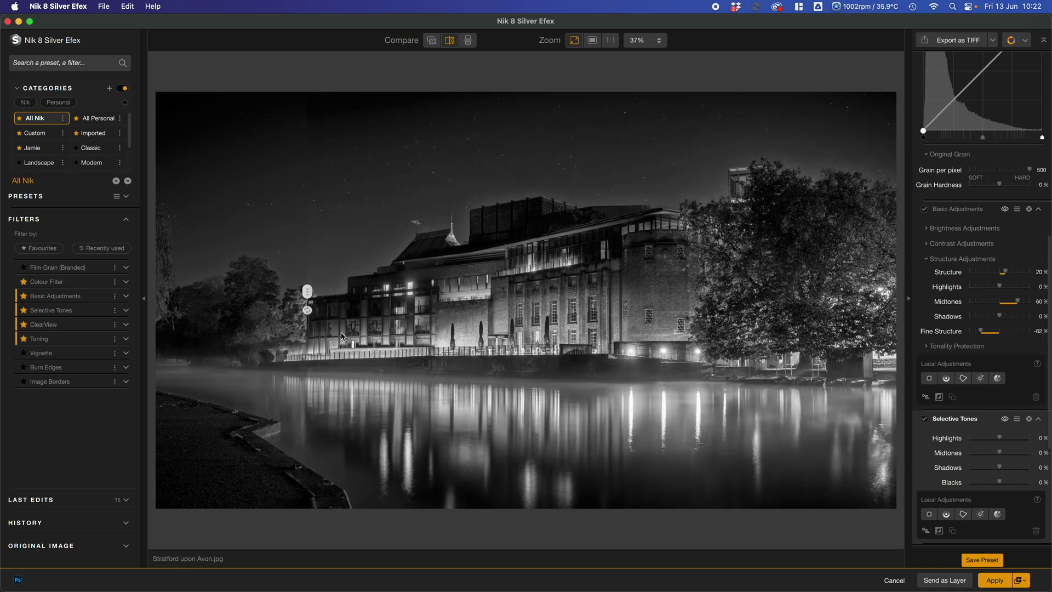
left_click_drag(307, 299, 276, 298)
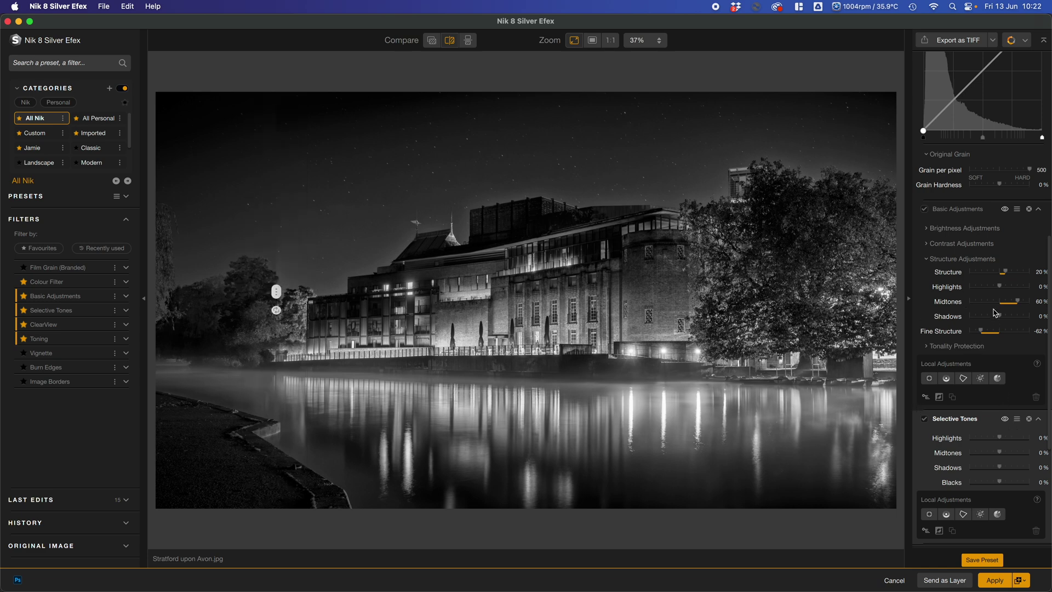
Apply Selenium toning preset 4 in the Toning filter and check it against the original.
scroll(996, 318, "down", 8)
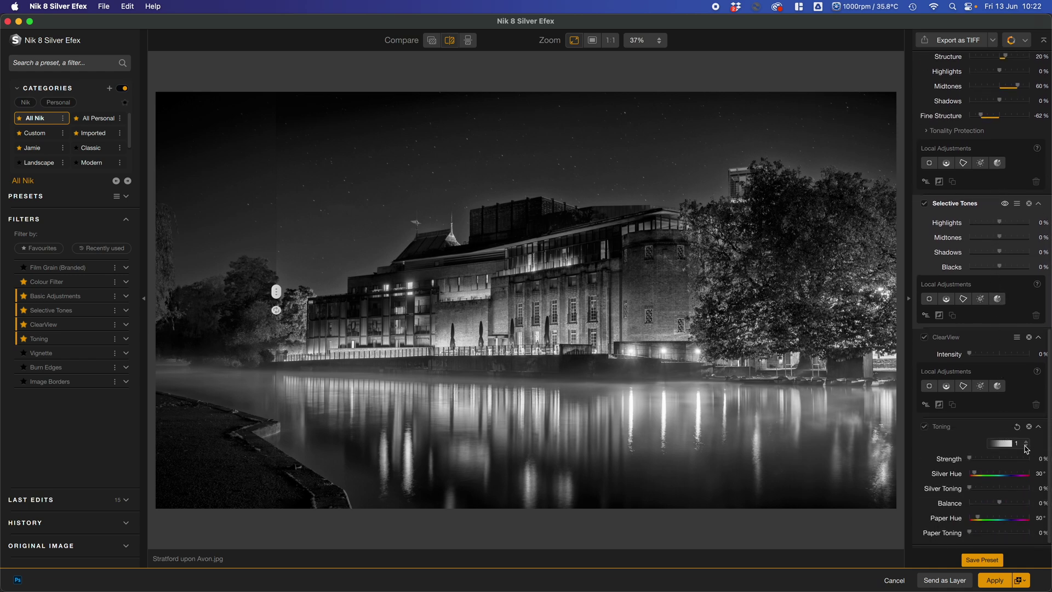
left_click(1027, 449)
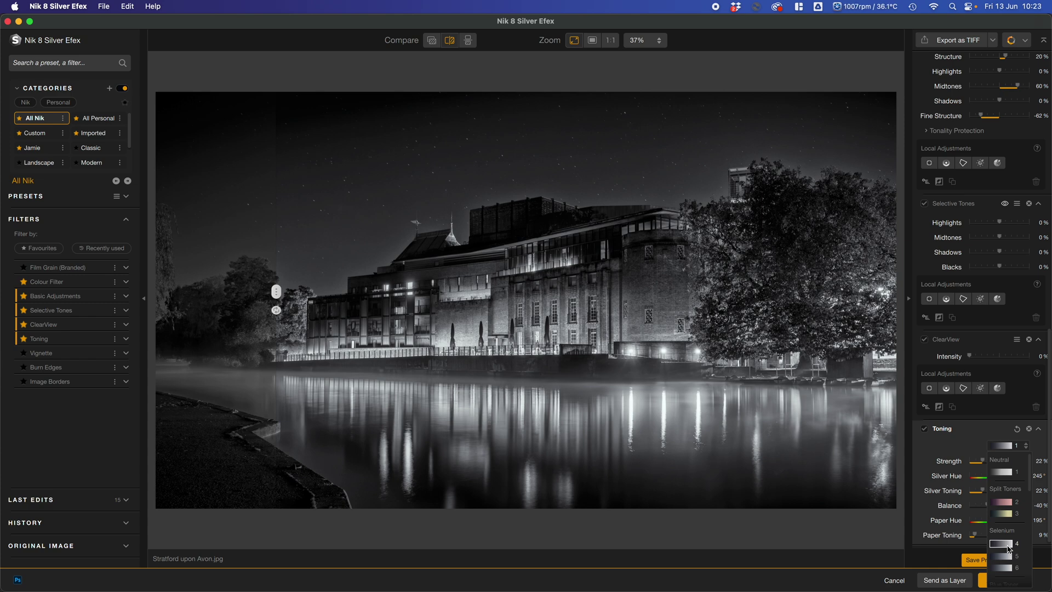
left_click(1008, 549)
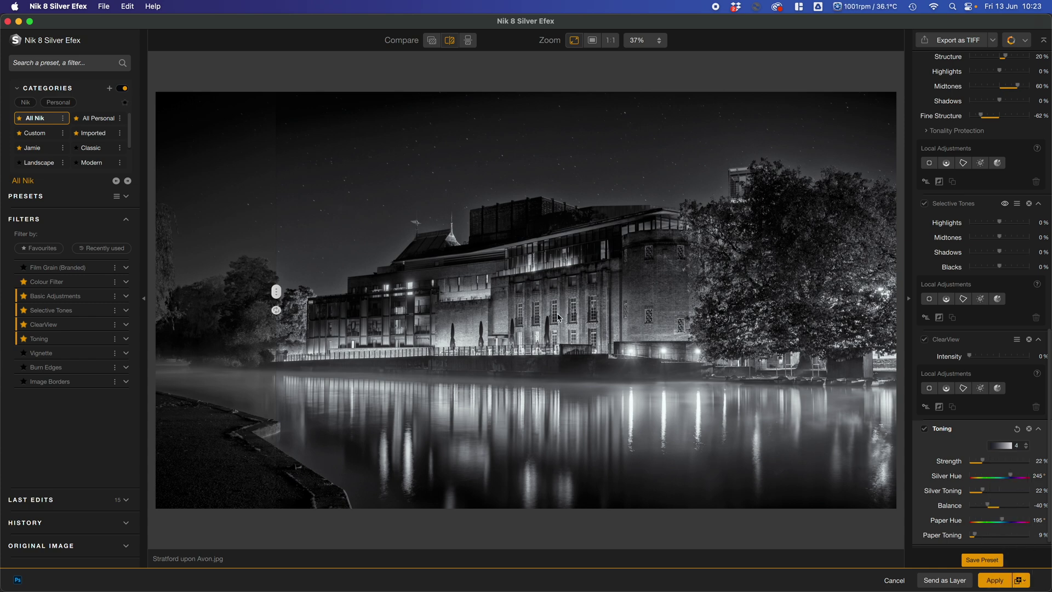
mouse_move(285, 298)
left_mouse_down()
mouse_move(783, 321)
mouse_move(384, 291)
mouse_move(192, 290)
mouse_move(704, 290)
mouse_move(276, 292)
left_mouse_up()
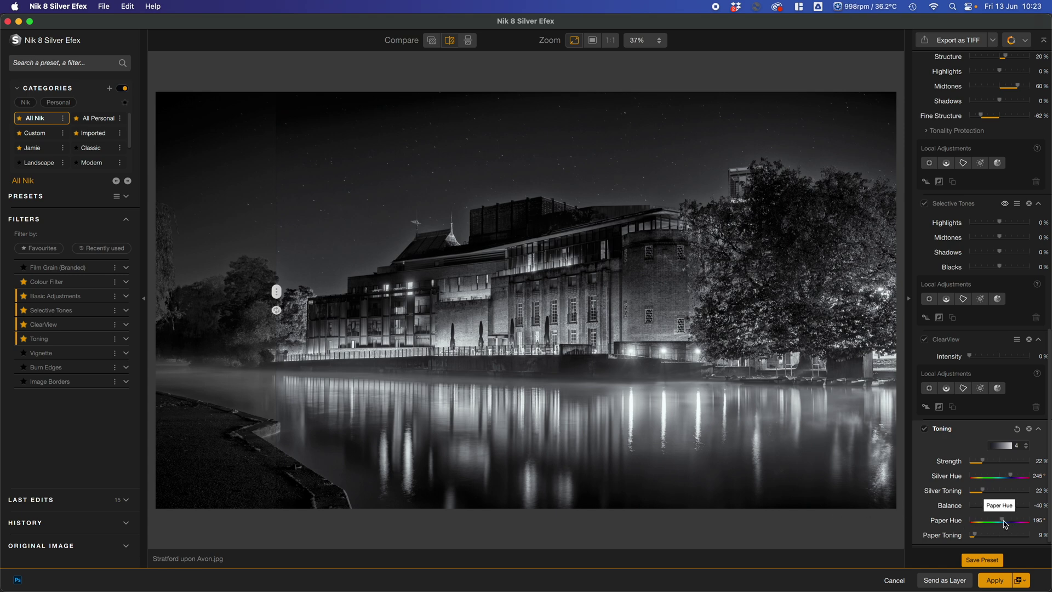
Set the Toning filter's Paper Hue to 282° and its Paper Toning to 13 %.
left_click(1004, 521)
left_click_drag(1005, 523, 1016, 525)
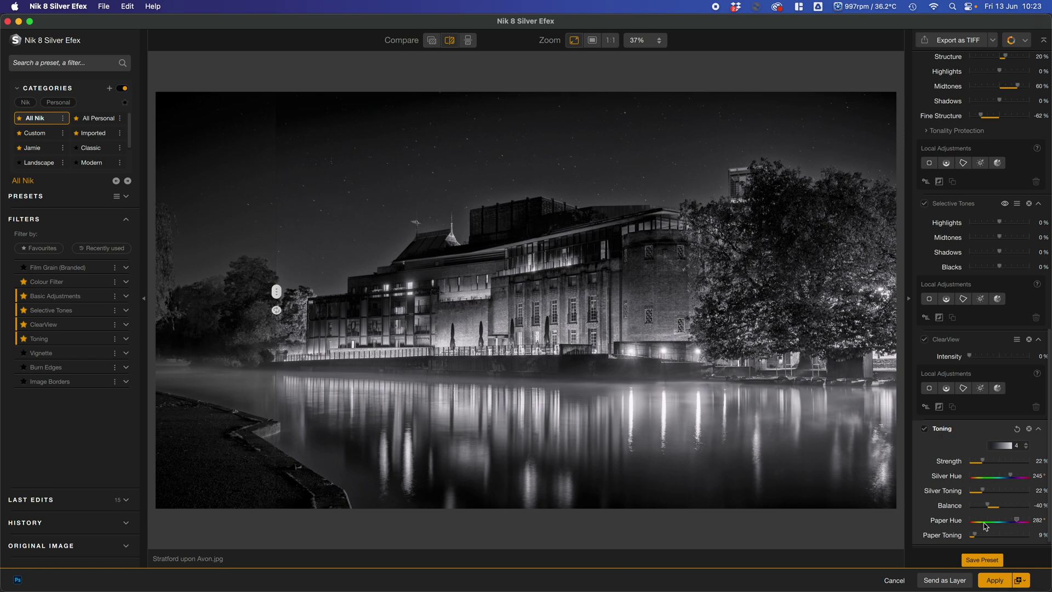
left_click_drag(976, 538, 1007, 539)
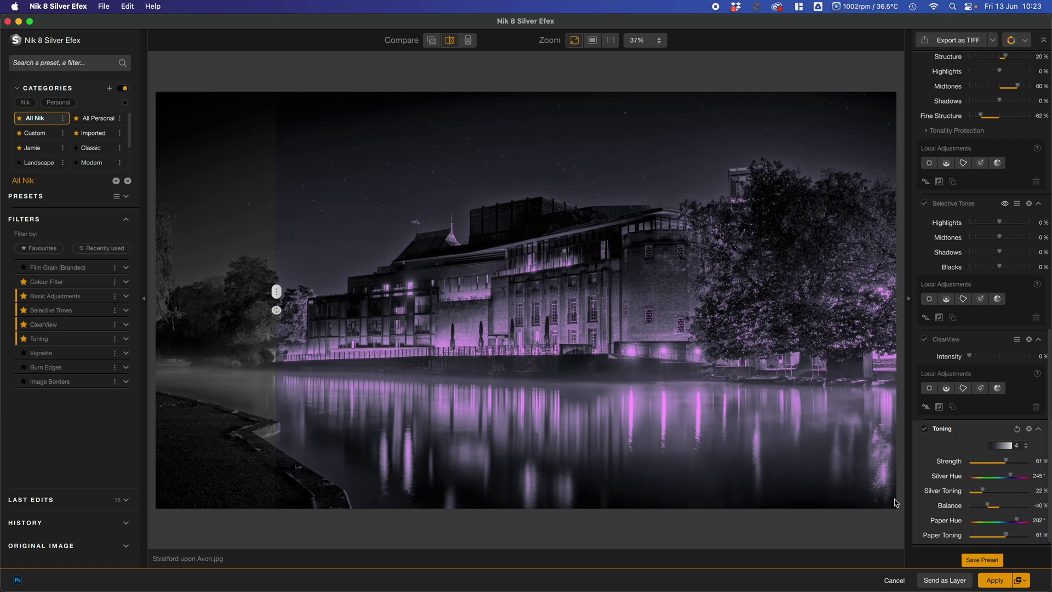
left_click_drag(1013, 539, 980, 540)
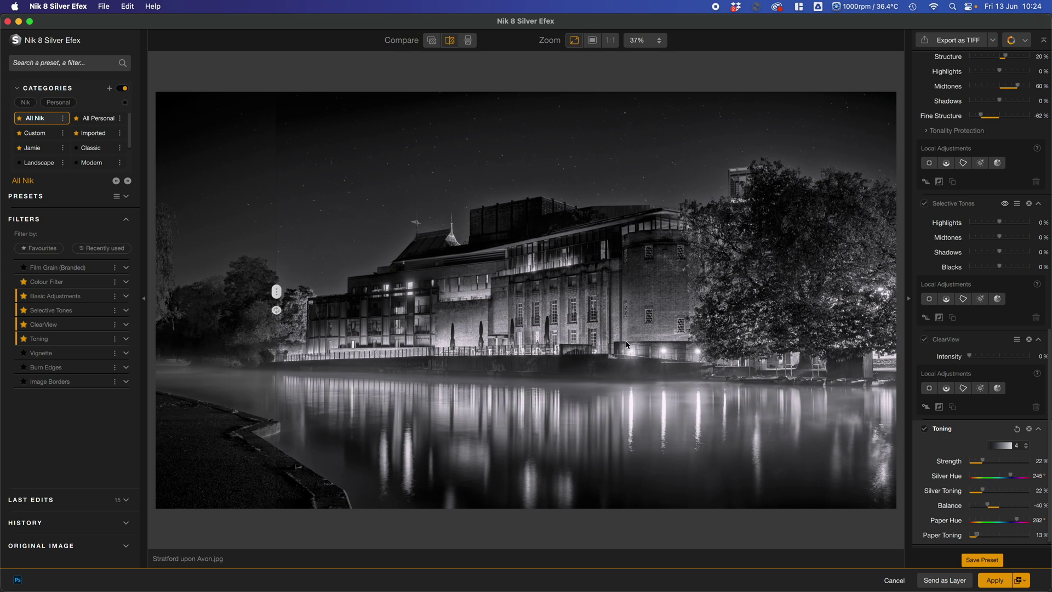
Set the ClearView filter's Intensity to 14 %.
scroll(955, 467, "up", 5)
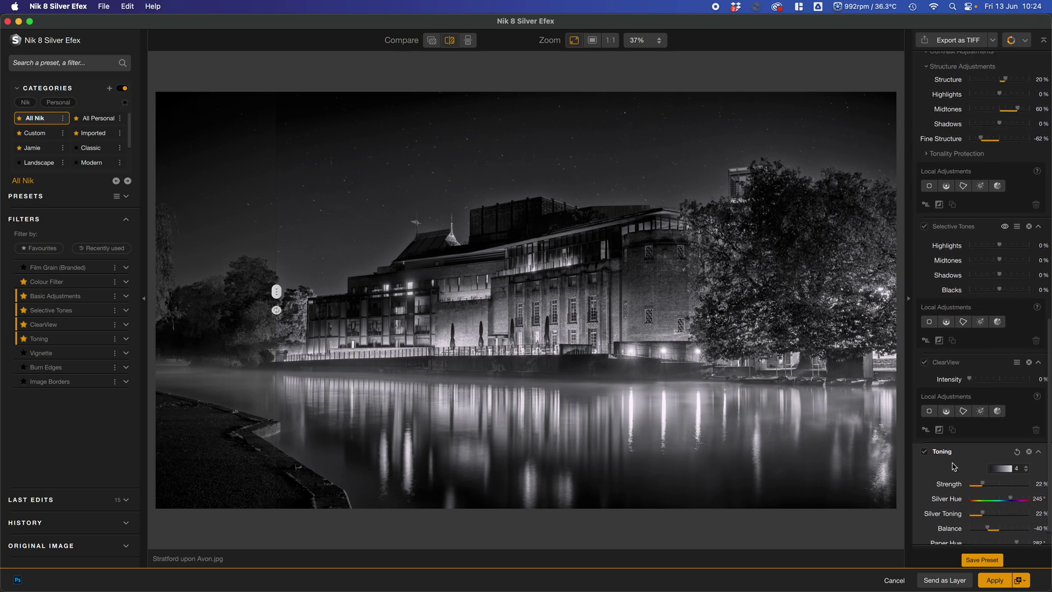
scroll(955, 466, "down", 3)
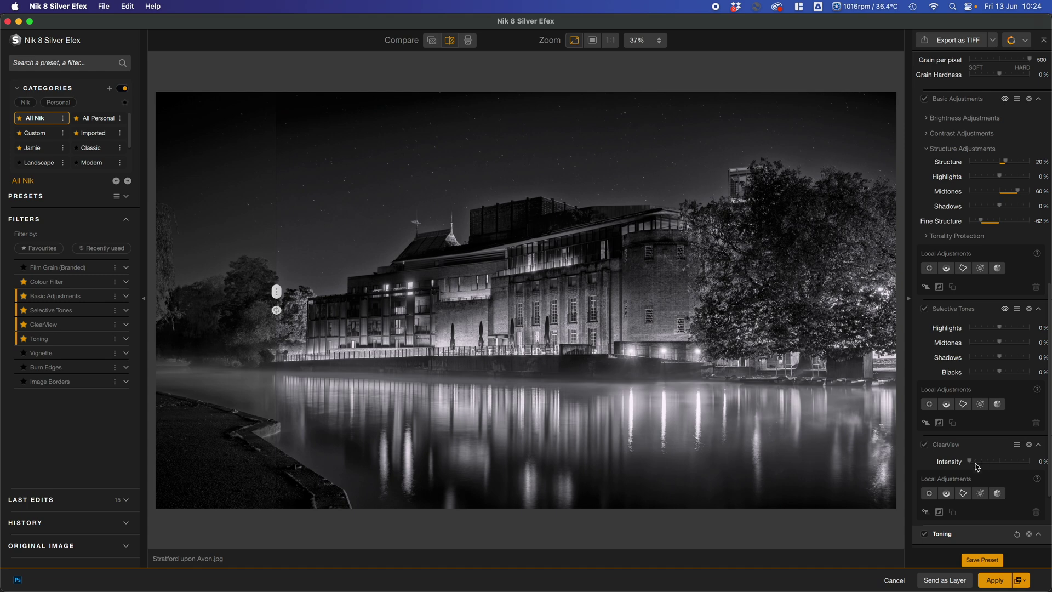
left_click(978, 462)
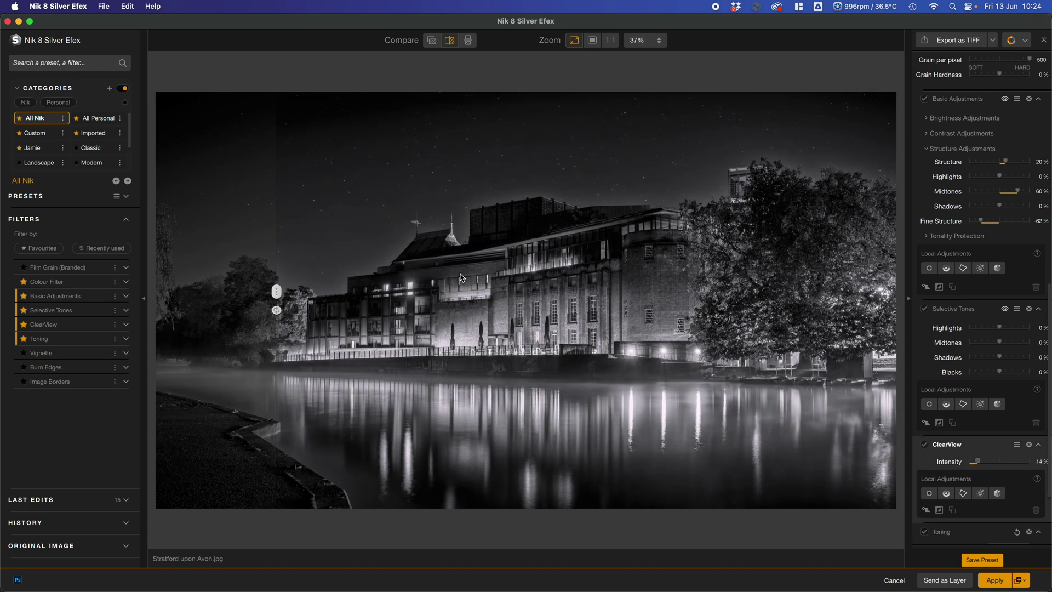
Expand the brightness and contrast groups of Basic Adjustments, and set Amplify Blacks to 18 %, Amplify Whites to 30 % and Contrast to -16 %.
scroll(952, 340, "up", 15)
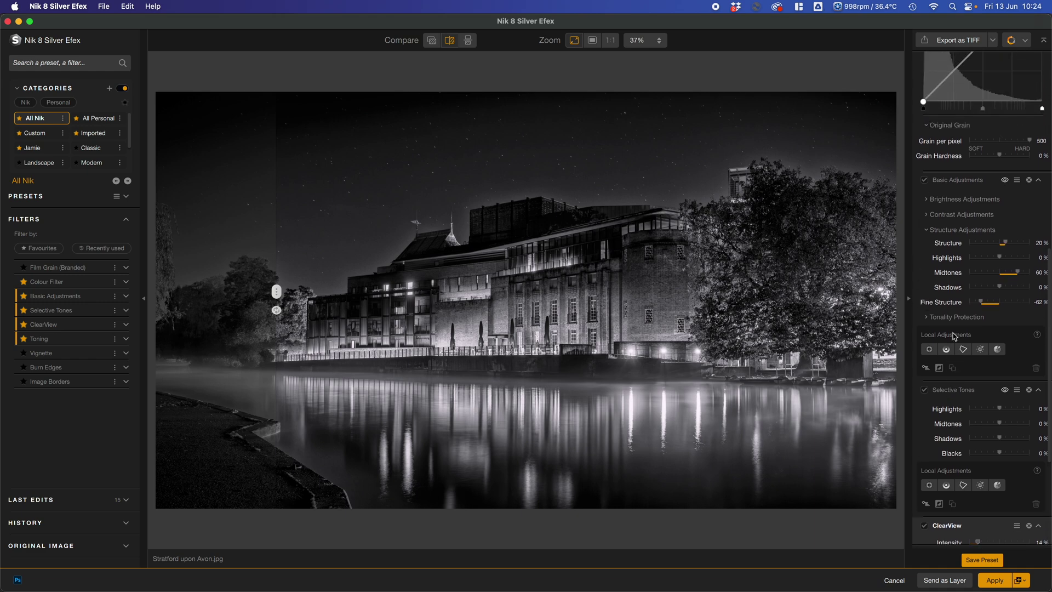
scroll(953, 336, "down", 10)
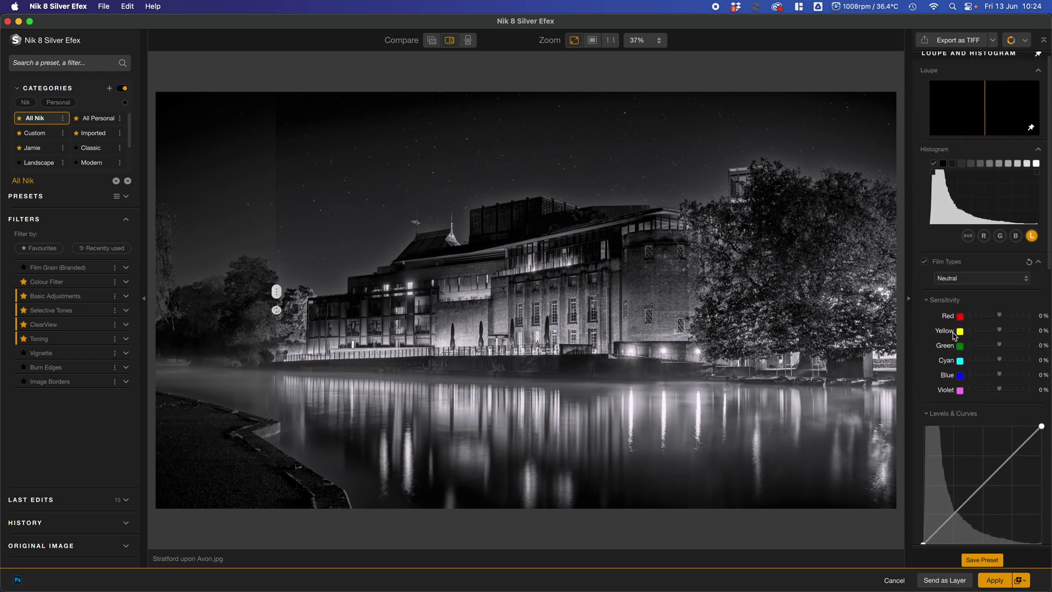
scroll(954, 335, "down", 3)
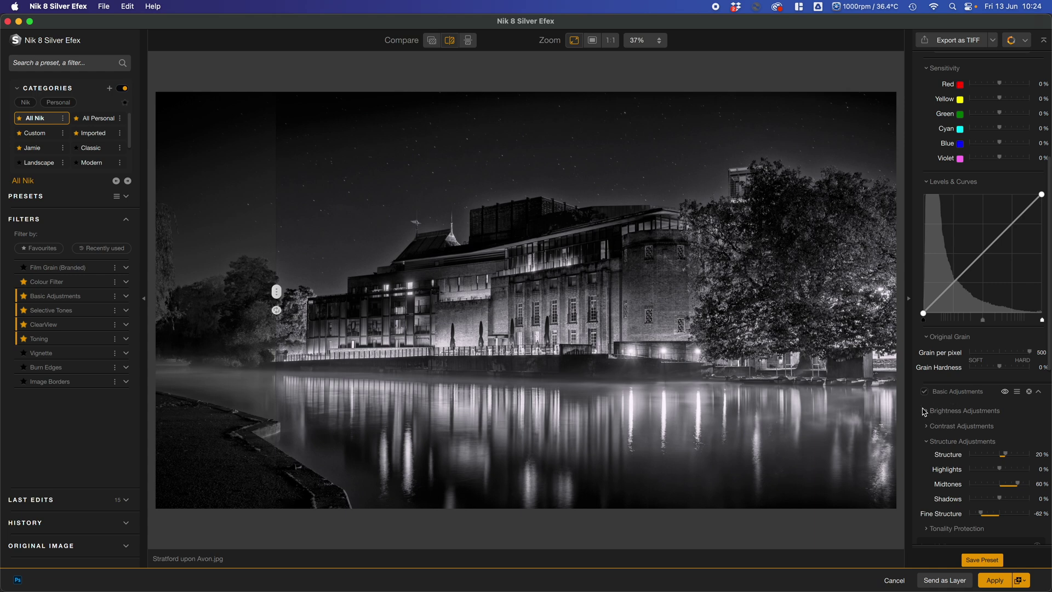
left_click(927, 427)
left_click(964, 411)
scroll(969, 426, "down", 5)
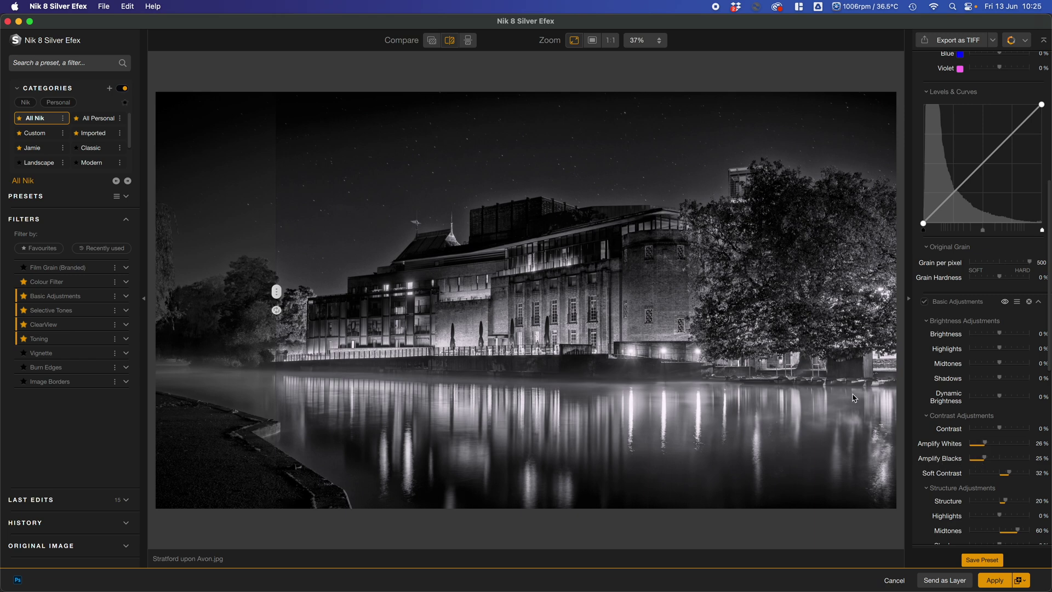
left_click(981, 464)
left_click_drag(983, 463, 980, 463)
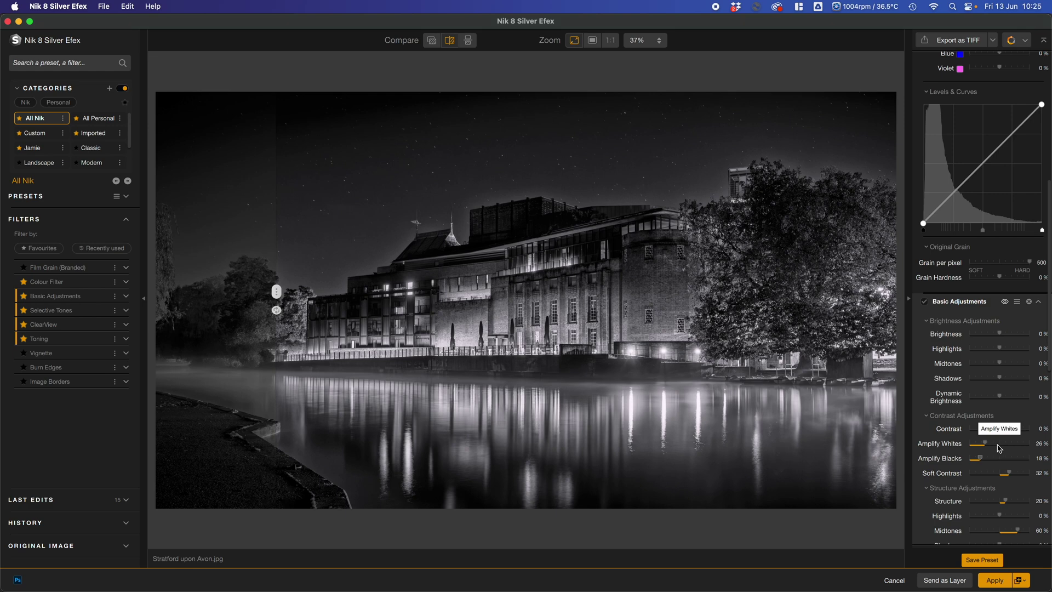
left_click(999, 445)
left_click_drag(994, 449, 991, 450)
left_click(996, 434)
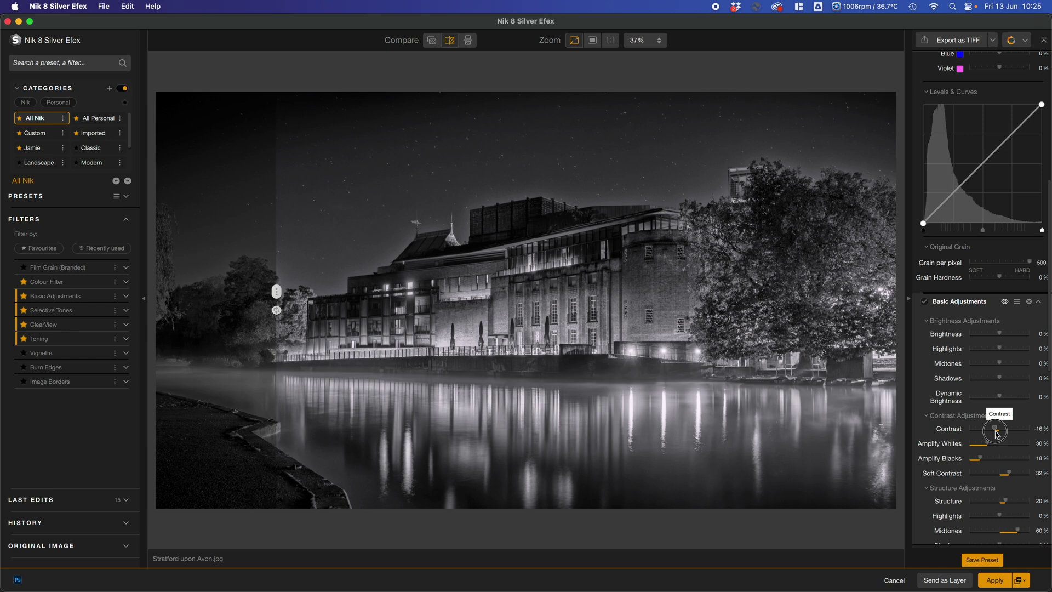
In Basic Adjustments, set Contrast to -8 %, brightness Shadows to 41 %, Midtones to -20 % and Highlights to -28 %, and compare with the original.
left_click_drag(998, 434, 1000, 434)
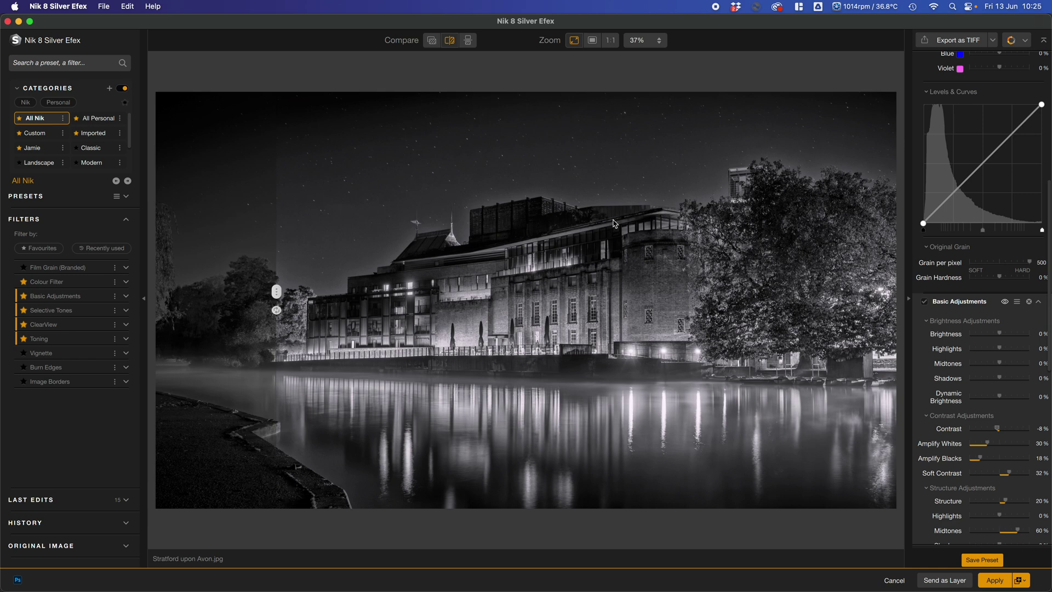
left_click(1014, 381)
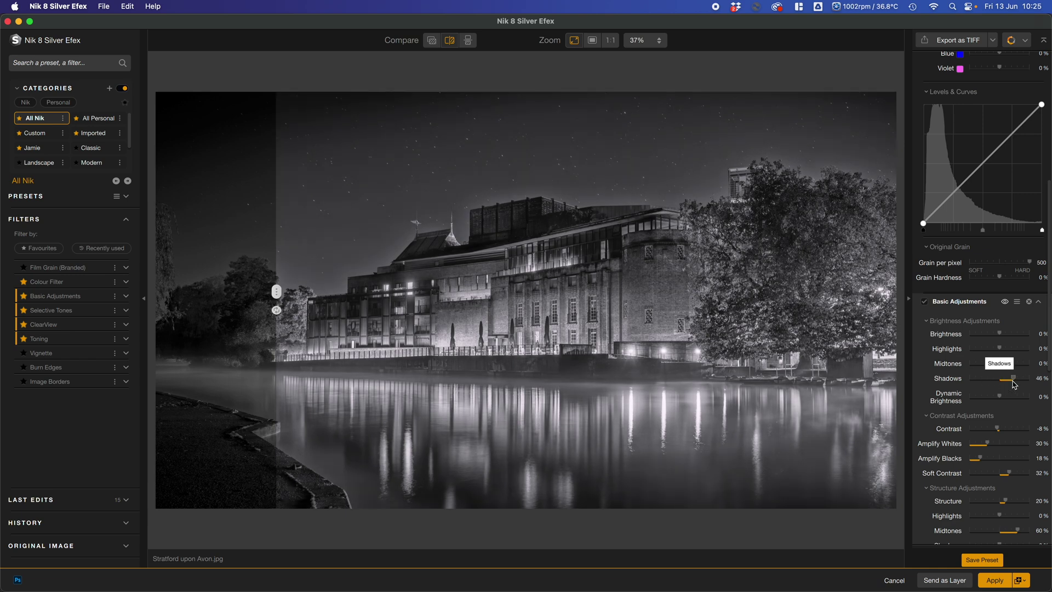
left_click(989, 363)
left_click(990, 350)
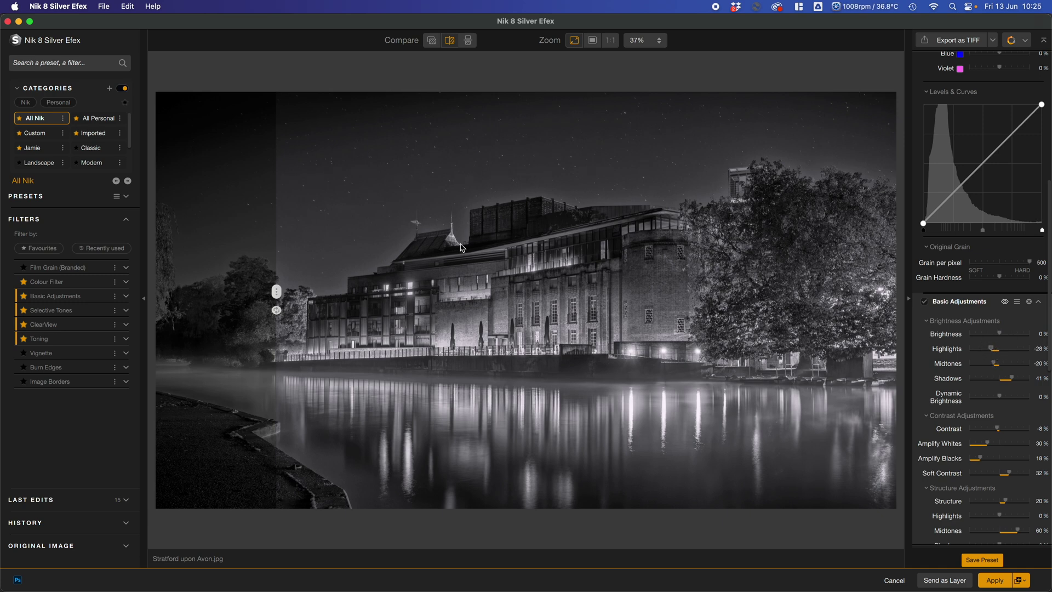
left_click_drag(275, 303, 942, 308)
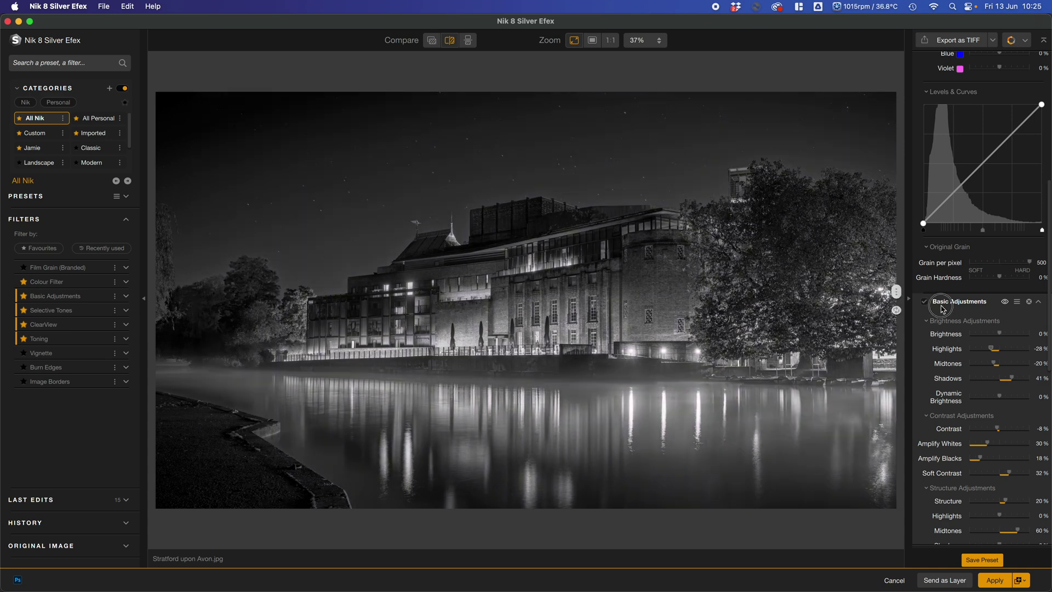
left_click_drag(943, 309, 235, 388)
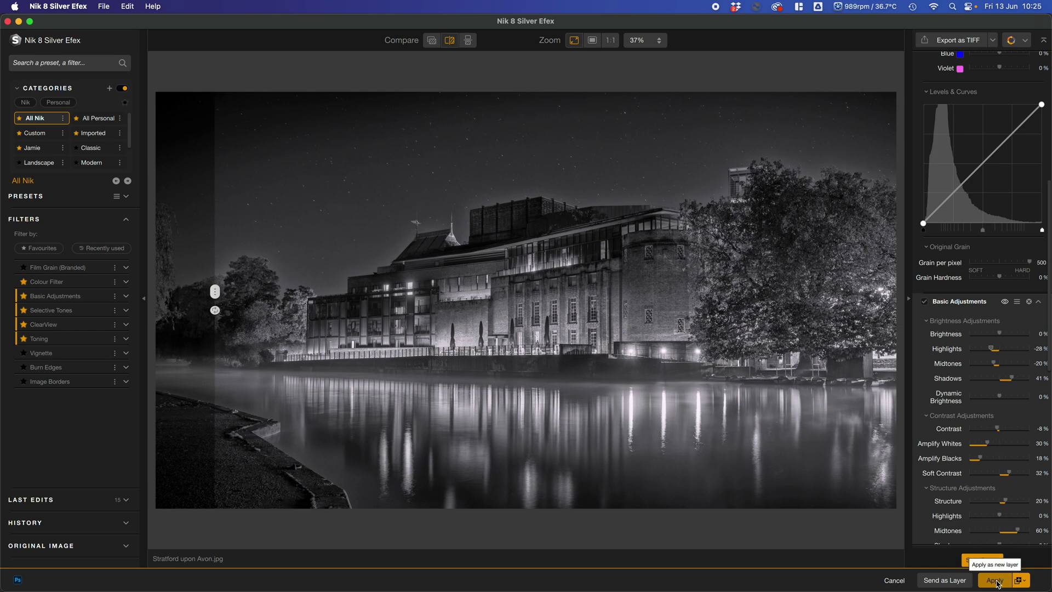
Send the current edit to Photoshop as a layer without closing the plug-in, and return to Silver Efex from Photoshop.
left_click(944, 585)
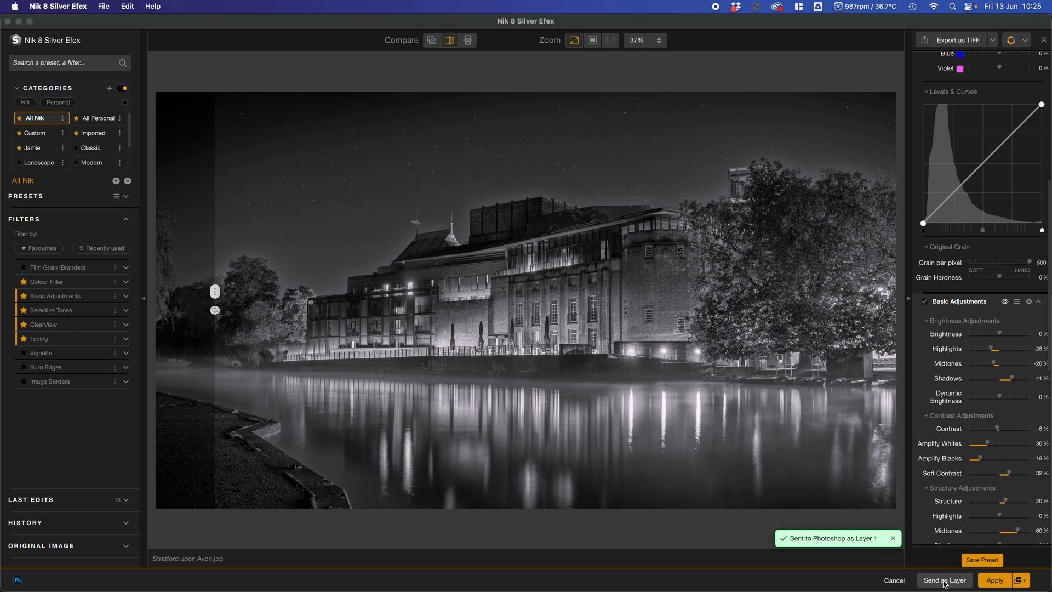
left_click(858, 544)
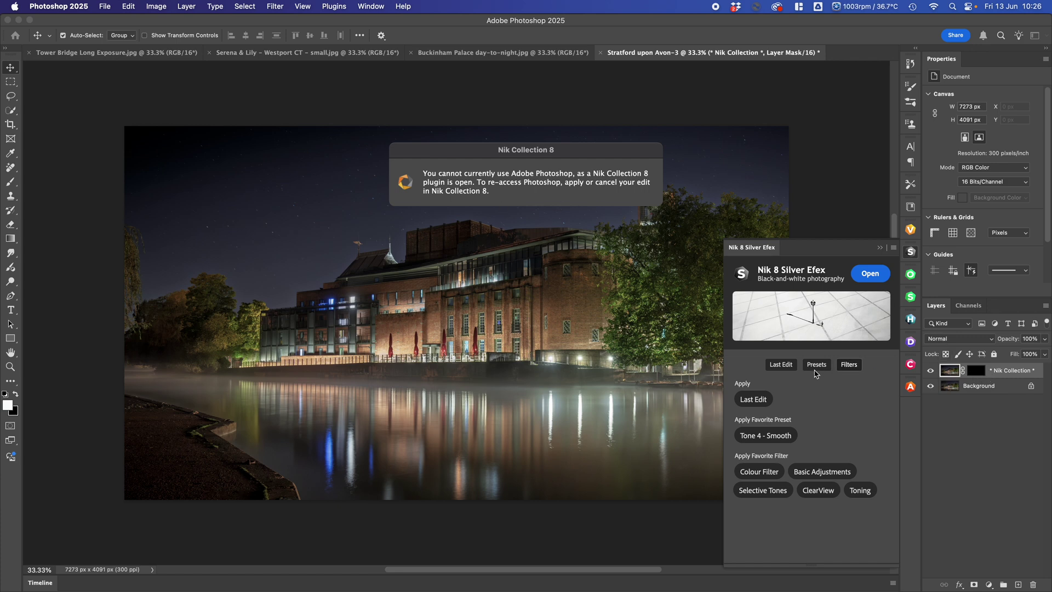
mouse_move(895, 580)
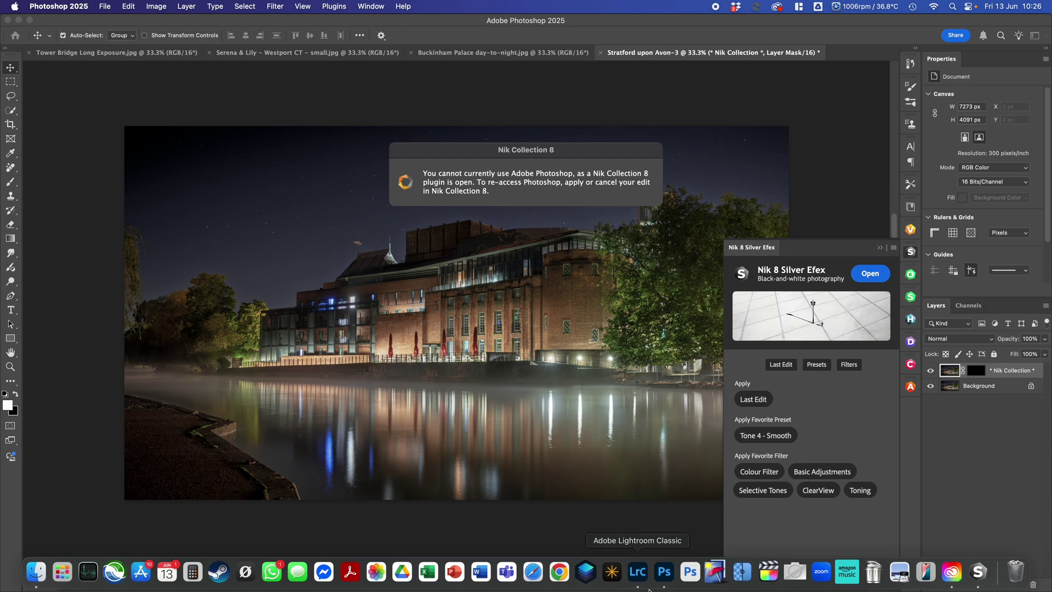
left_click(977, 573)
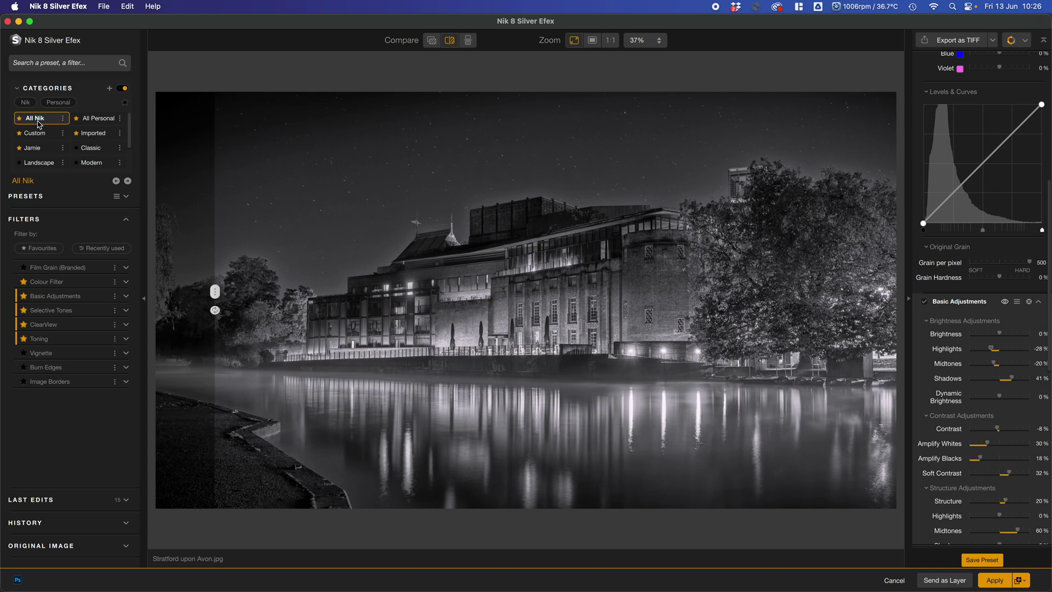
Apply the All Nik preset 016 Full Dynamic (smooth) and compare it with the original photo.
left_click(126, 196)
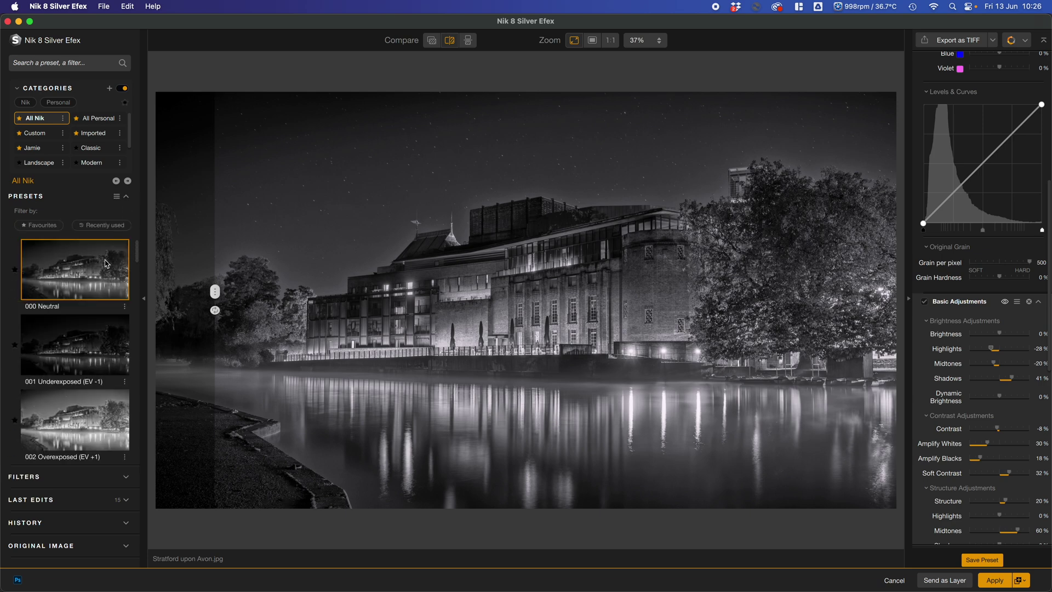
scroll(100, 318, "down", 8)
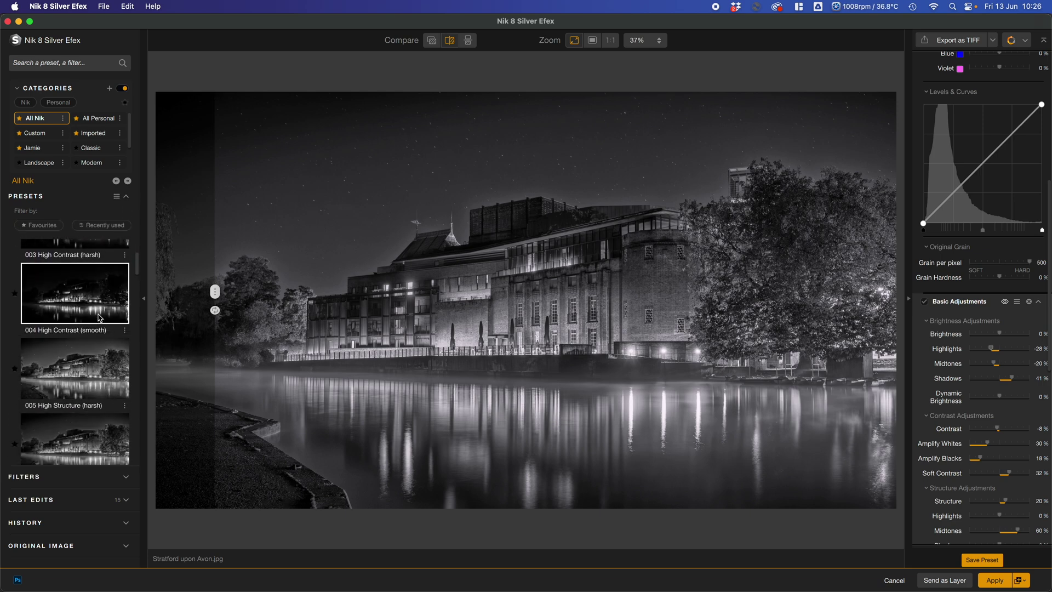
scroll(100, 318, "down", 1)
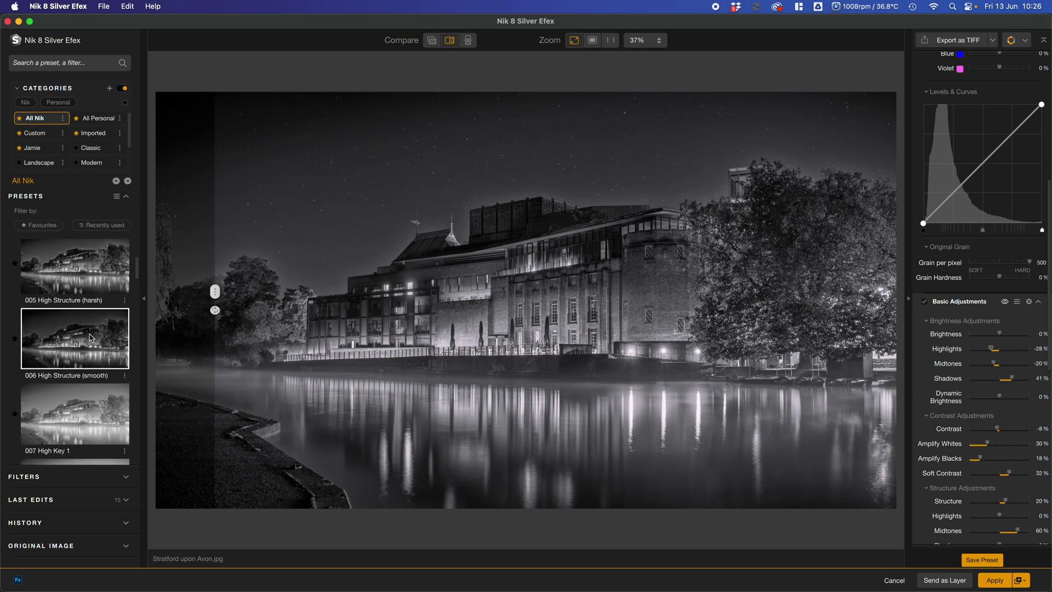
scroll(91, 337, "down", 10)
scroll(91, 338, "down", 10)
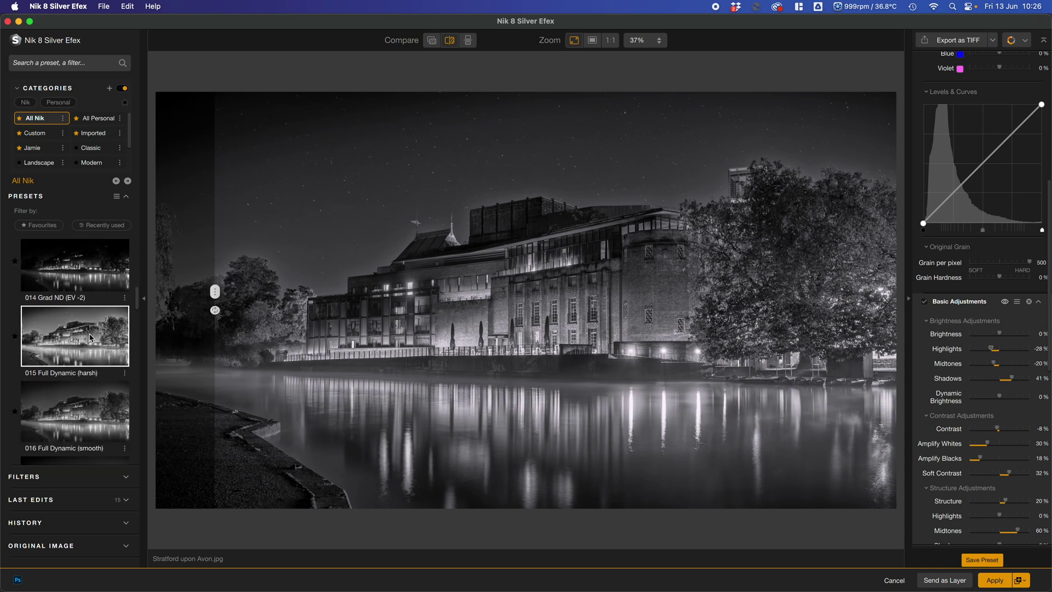
left_click(83, 421)
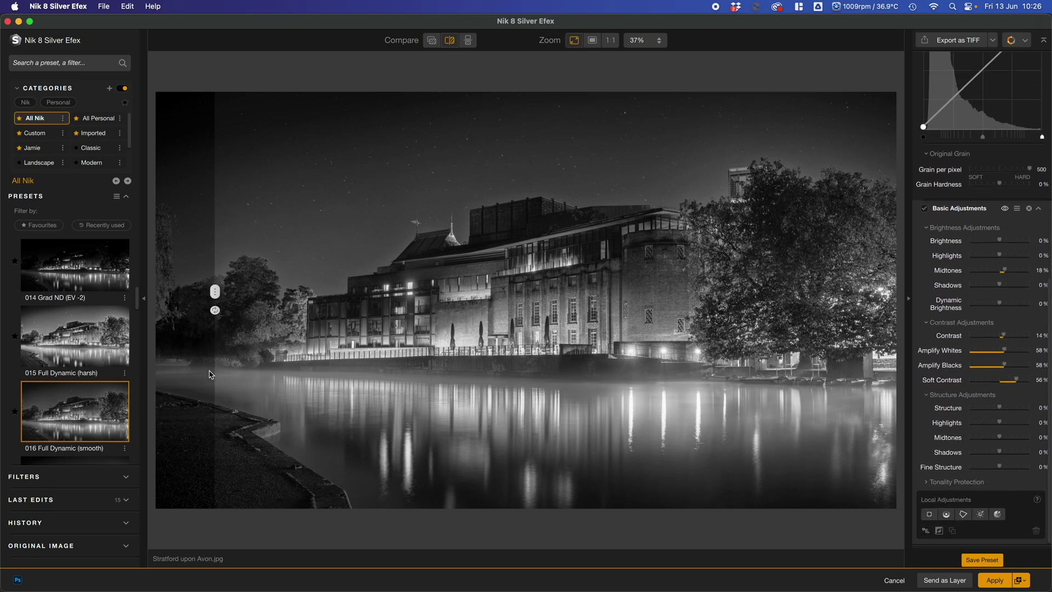
left_click_drag(212, 361, 264, 347)
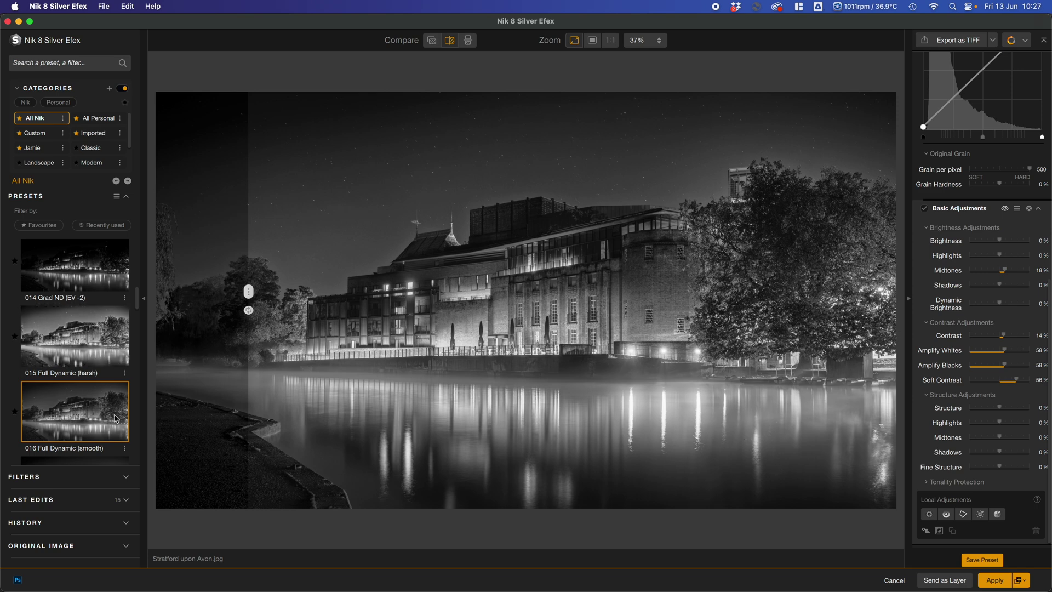
Add the ClearView, Toning and Selective Tones filters to the edit.
left_click(94, 476)
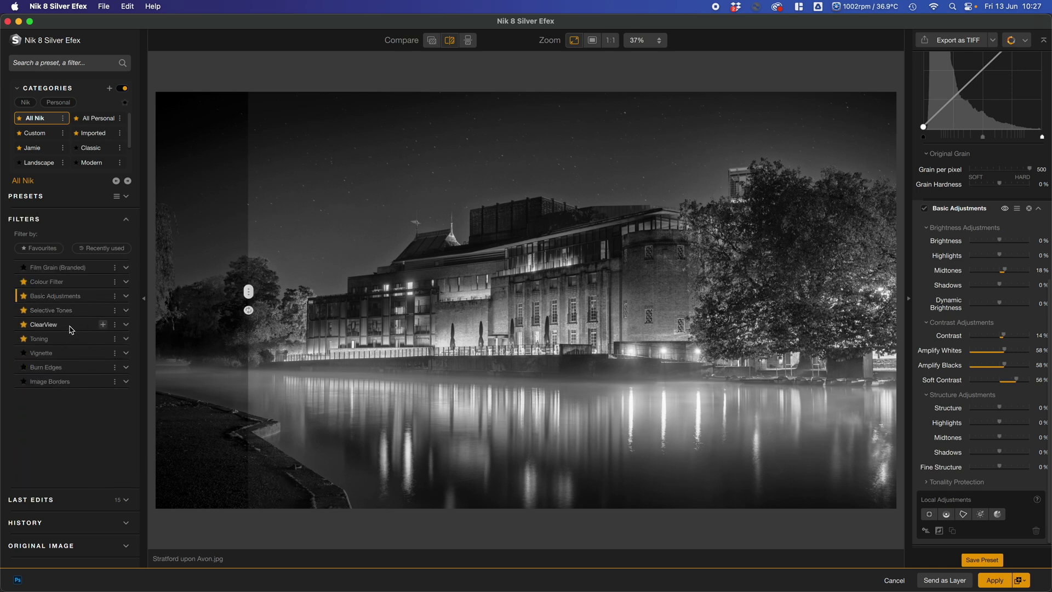
left_click(103, 325)
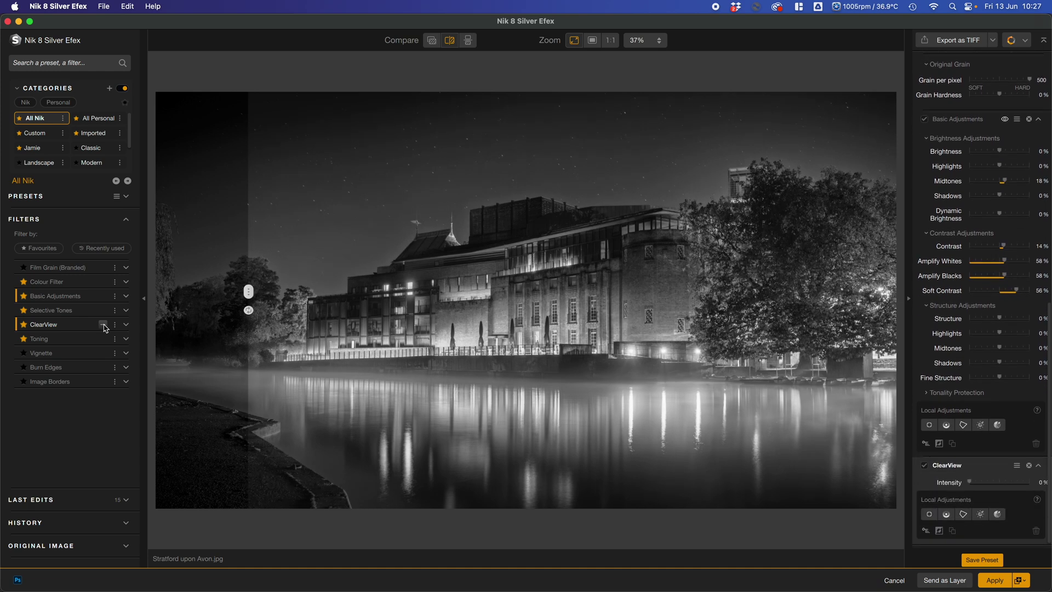
left_click(104, 338)
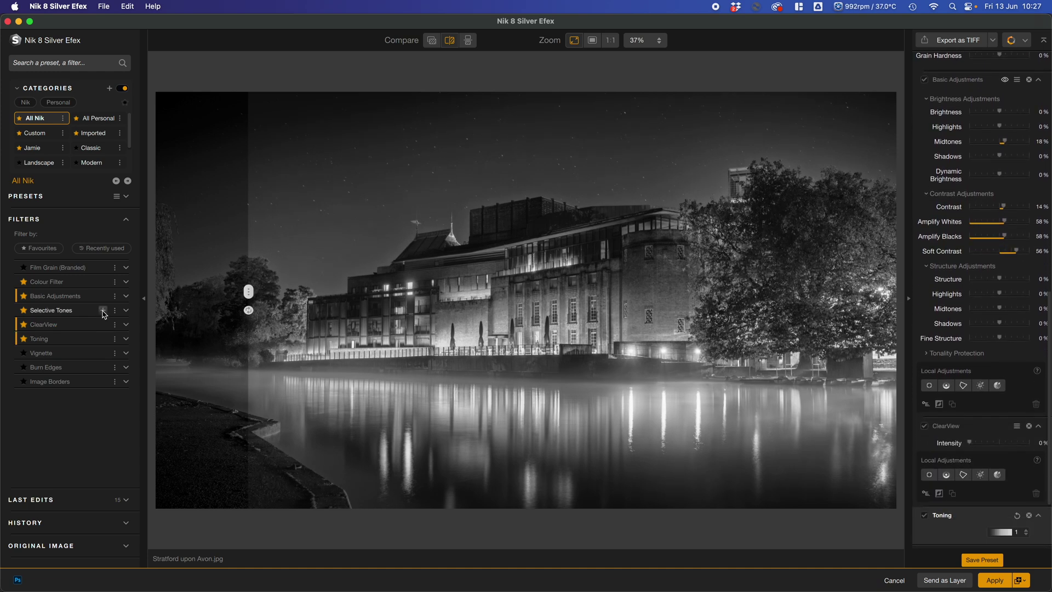
left_click(103, 311)
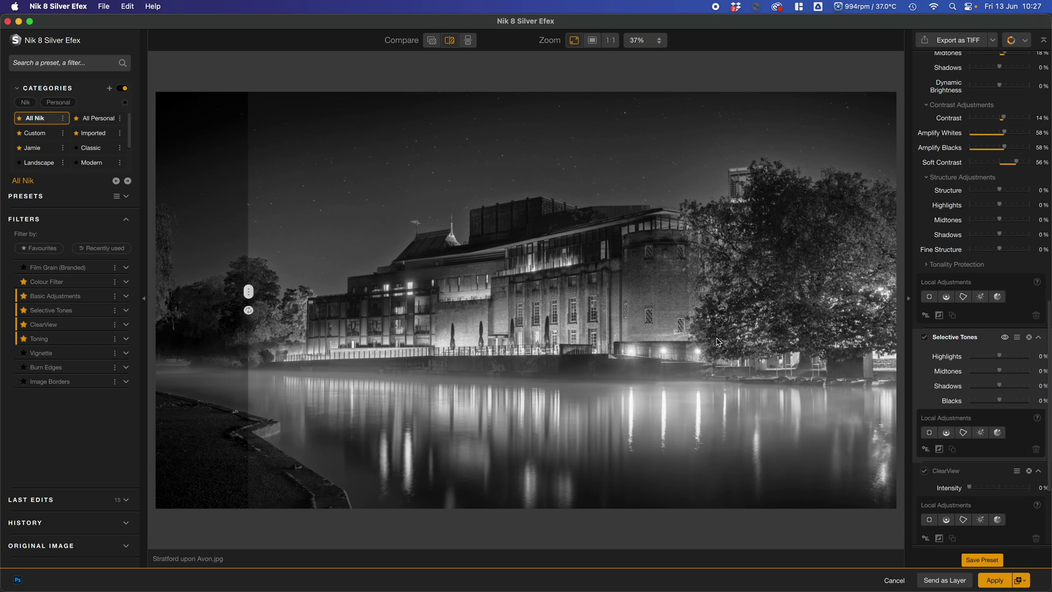
Set the Selective Tones filter's Highlights to -23 %, Midtones to 17 %, Shadows to 4 % and Blacks to -3 %.
scroll(951, 441, "up", 2)
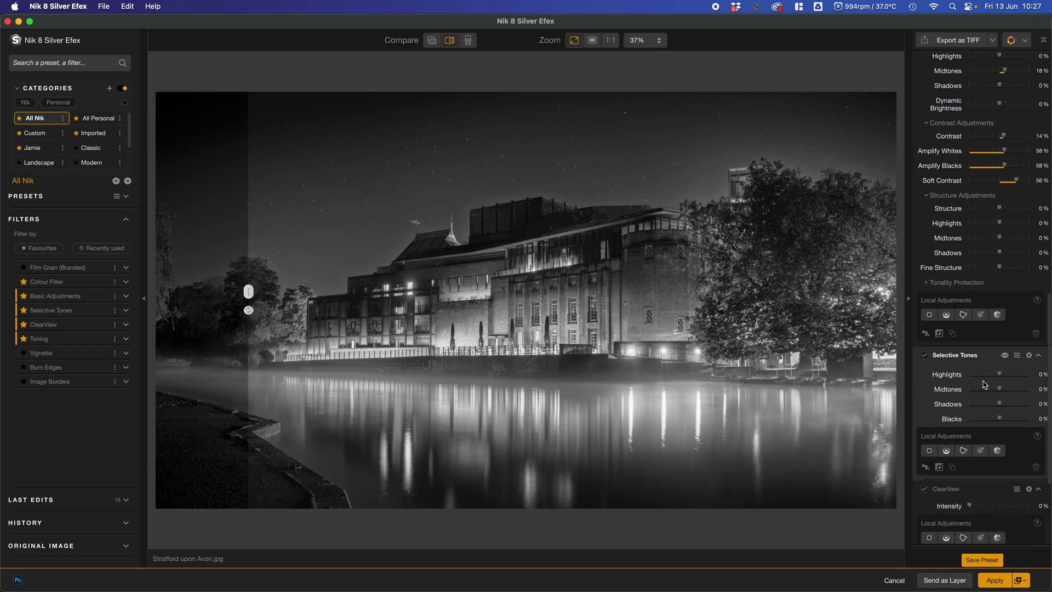
left_click_drag(997, 375, 989, 378)
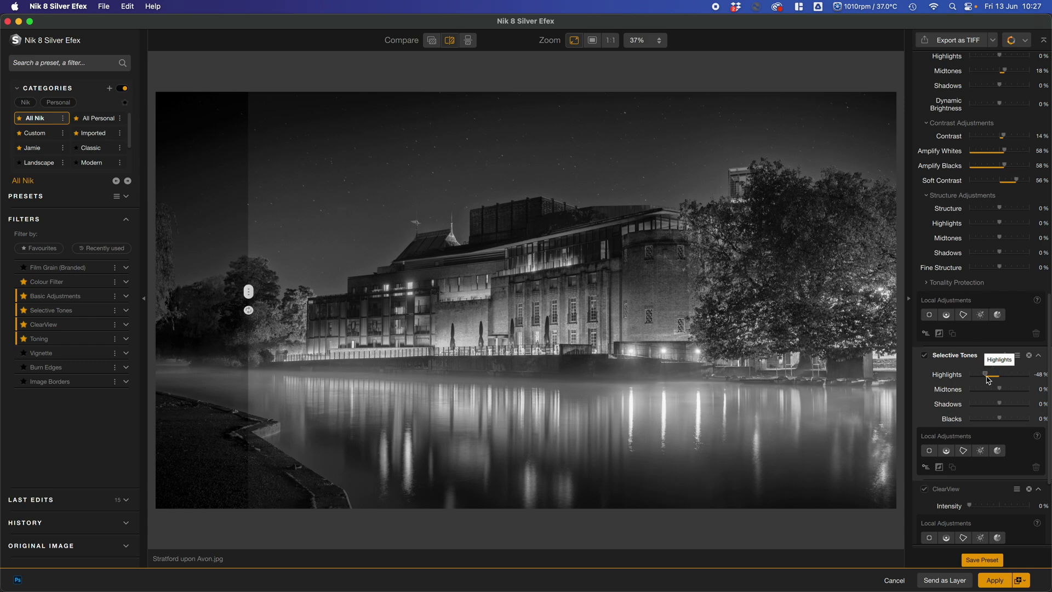
left_click_drag(1001, 389, 1003, 412)
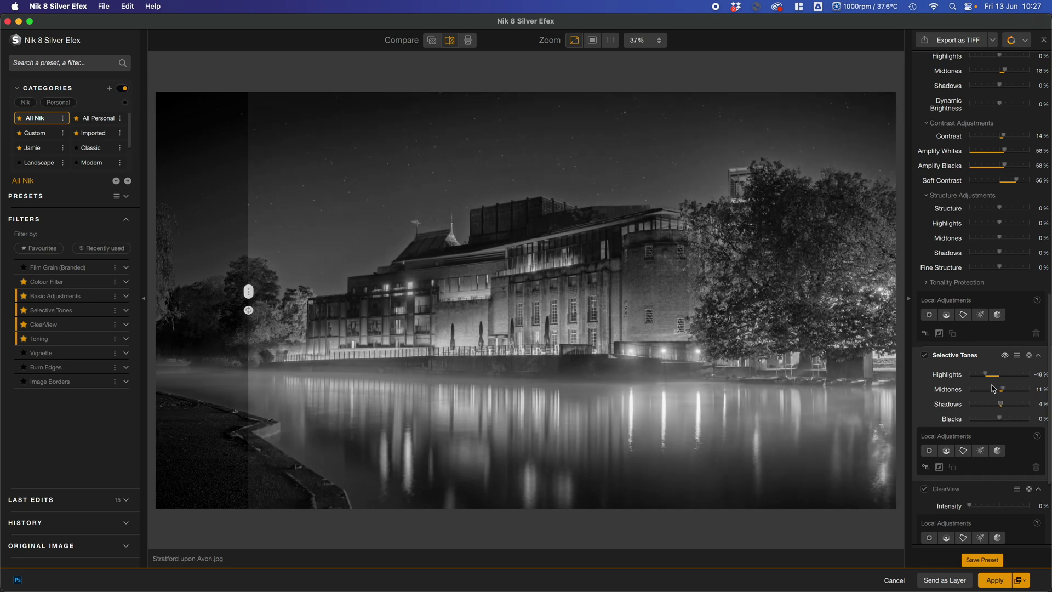
left_click_drag(987, 376, 1001, 423)
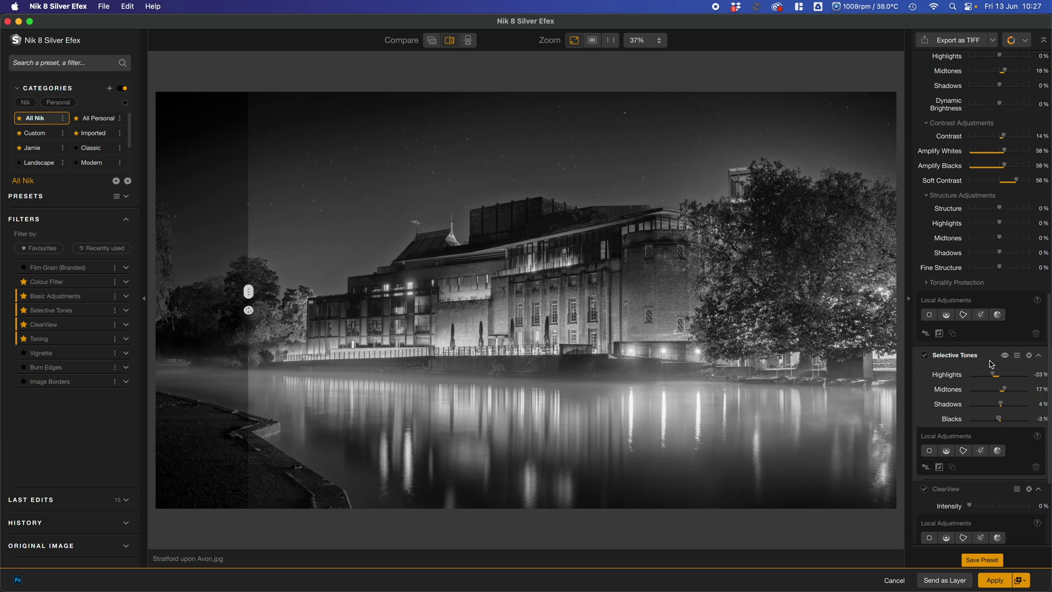
Set the ClearView filter's Intensity to 2 %.
scroll(929, 299, "down", 5)
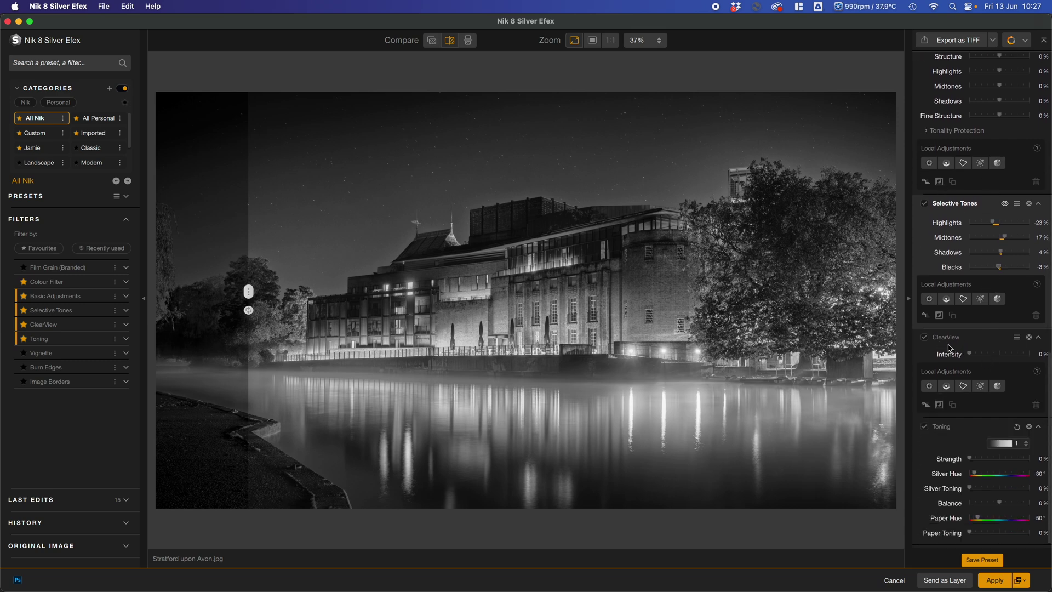
left_click(971, 356)
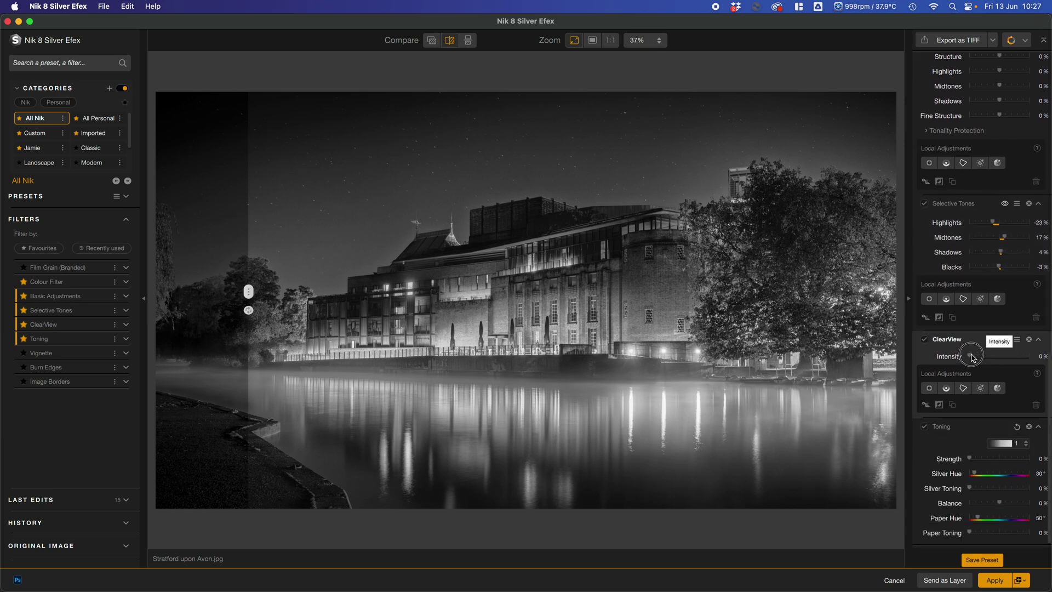
left_click_drag(972, 356, 974, 357)
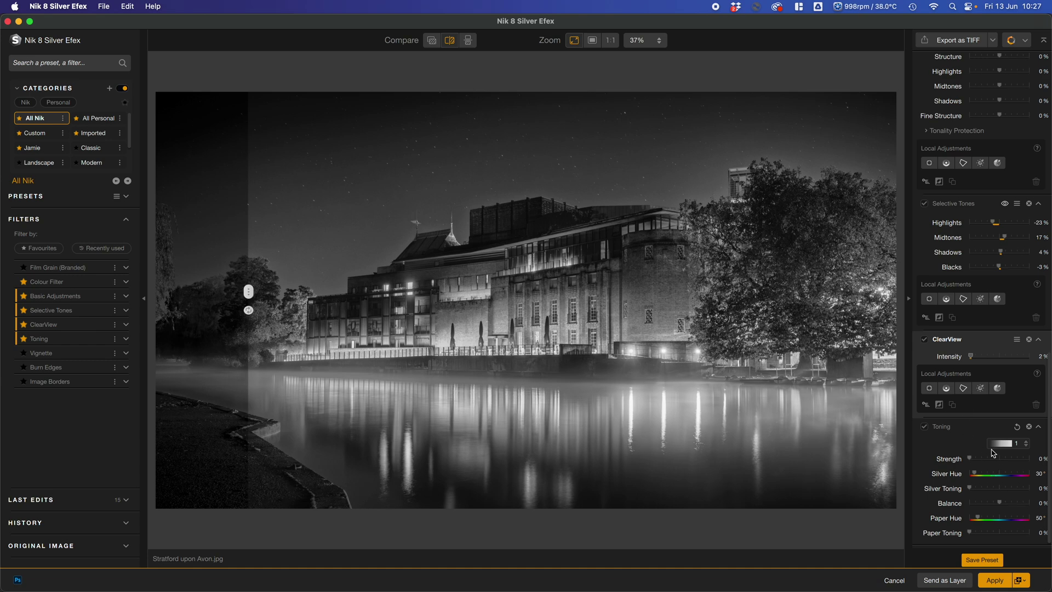
Apply Coffee toning preset 13 in the Toning filter and compare the result with the original.
left_click(1029, 449)
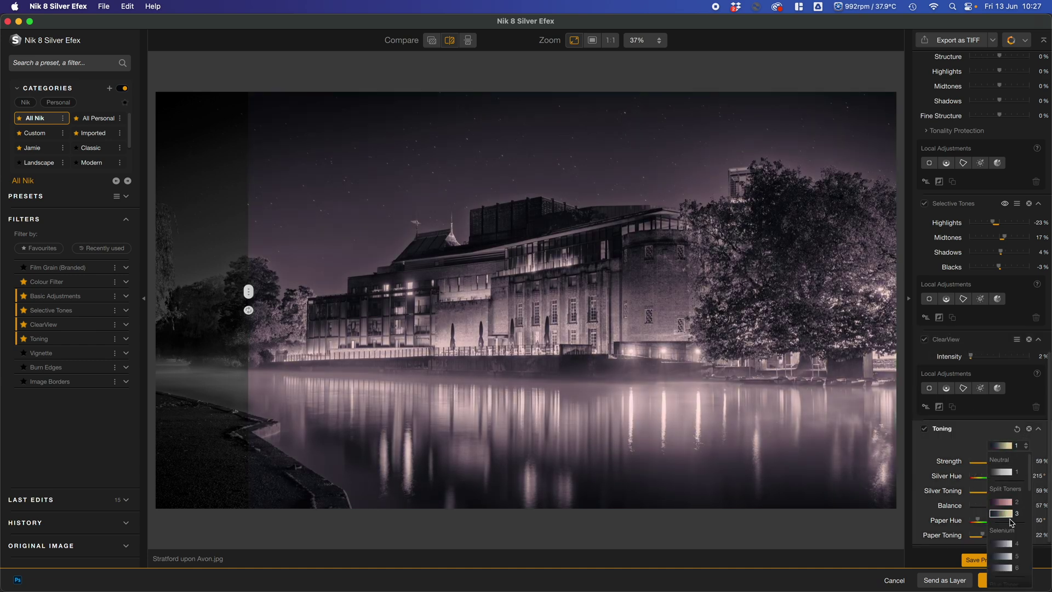
scroll(1009, 521, "down", 3)
scroll(1012, 524, "down", 4)
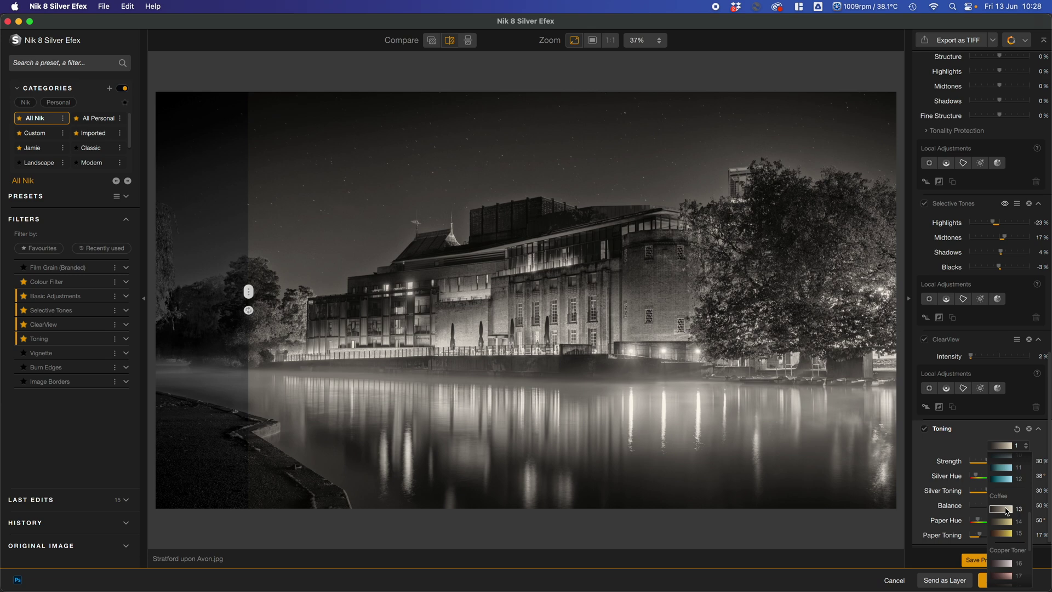
left_click(1007, 511)
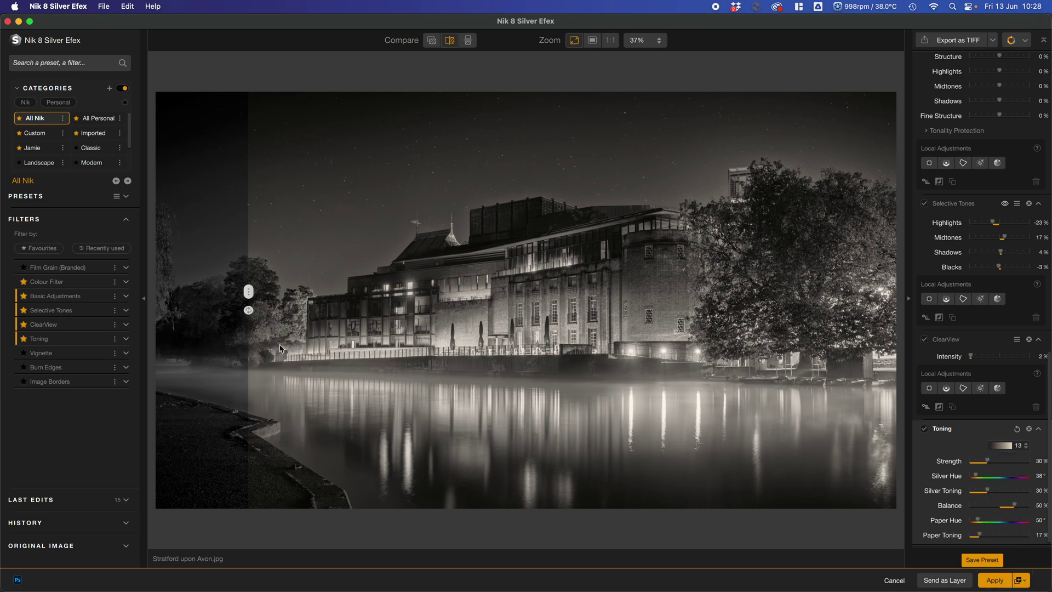
left_click_drag(248, 291, 218, 351)
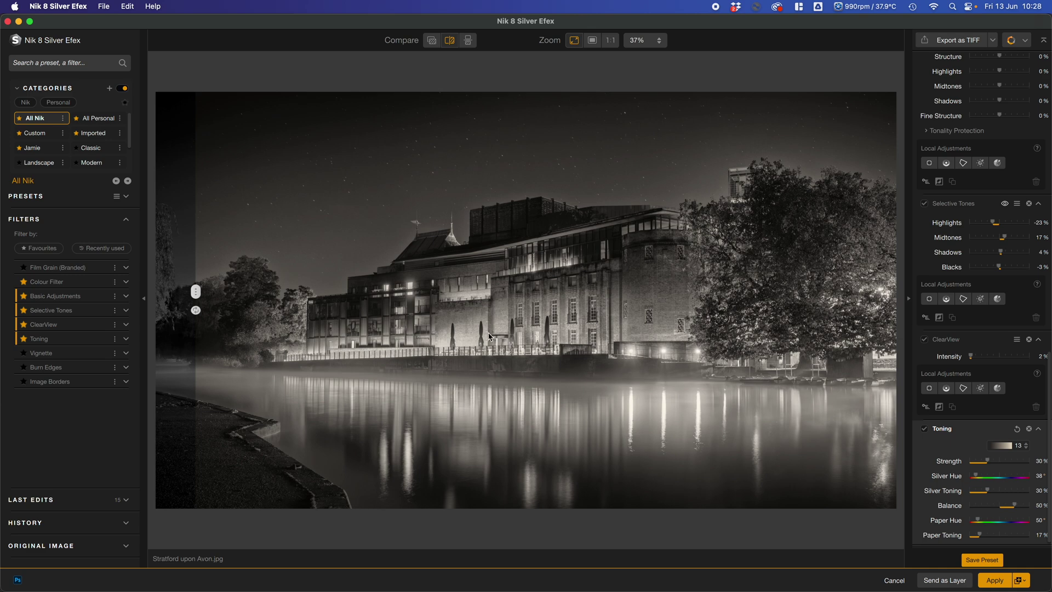
In the structure group of Basic Adjustments, set Structure to -24 %, Fine Structure to 23 % and Shadows to -41 %.
scroll(963, 464, "up", 10)
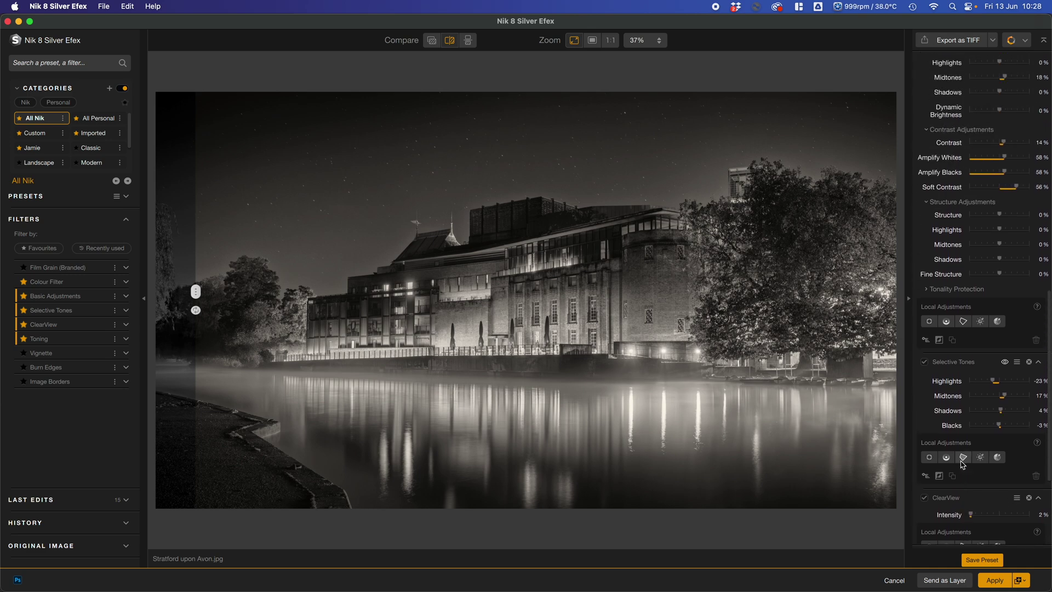
left_click_drag(996, 417, 993, 416)
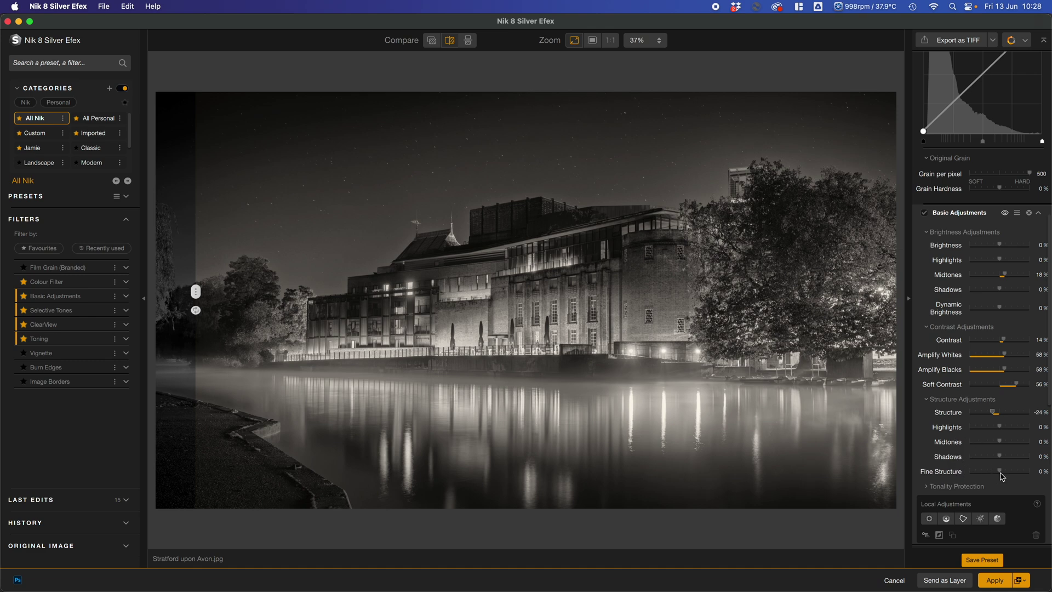
left_click_drag(1004, 474, 1006, 476)
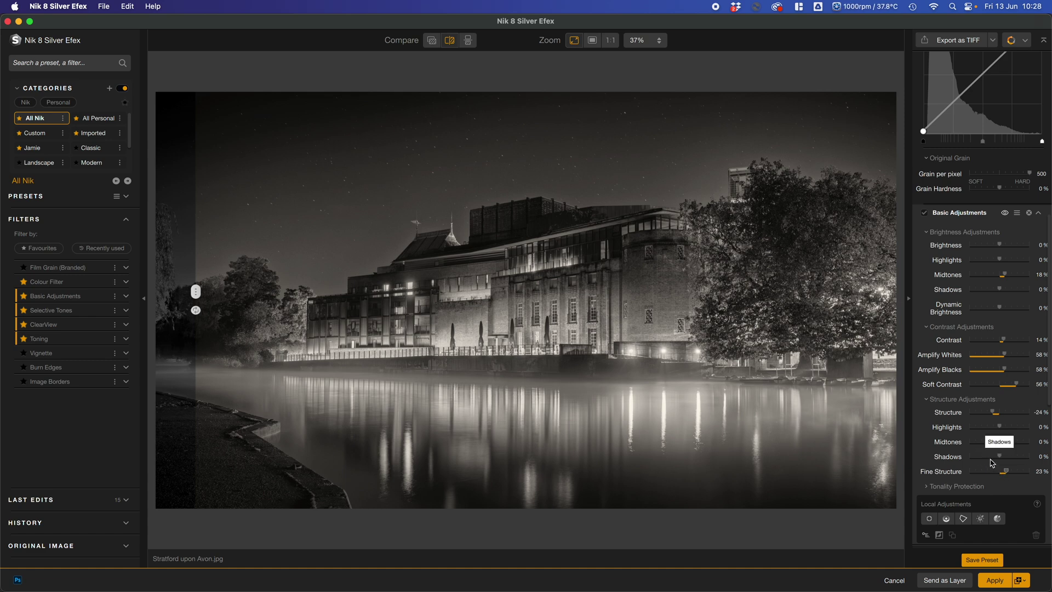
left_click(990, 458)
left_click(1015, 458)
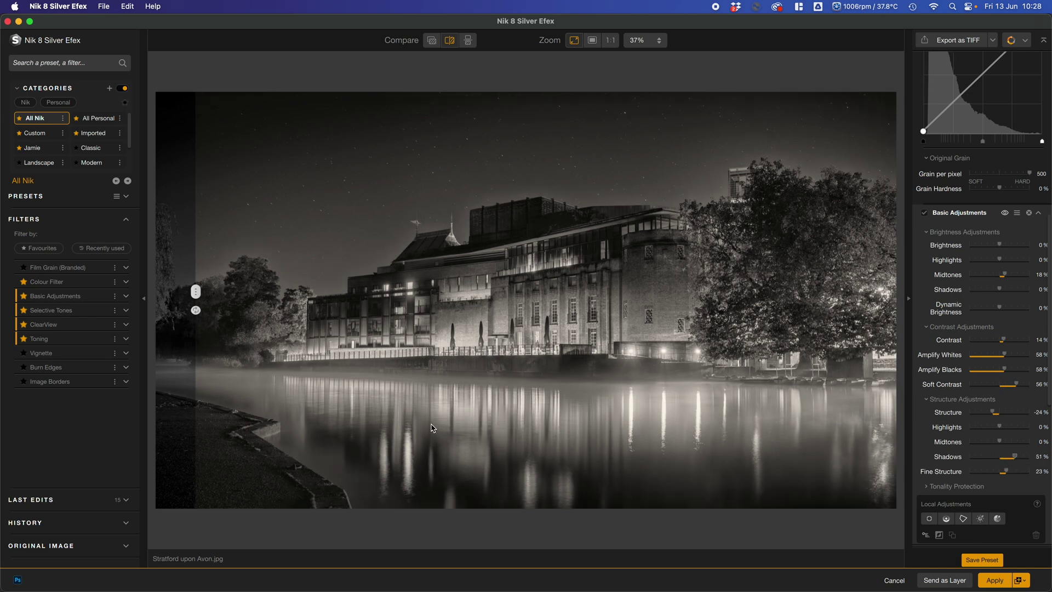
left_click(988, 458)
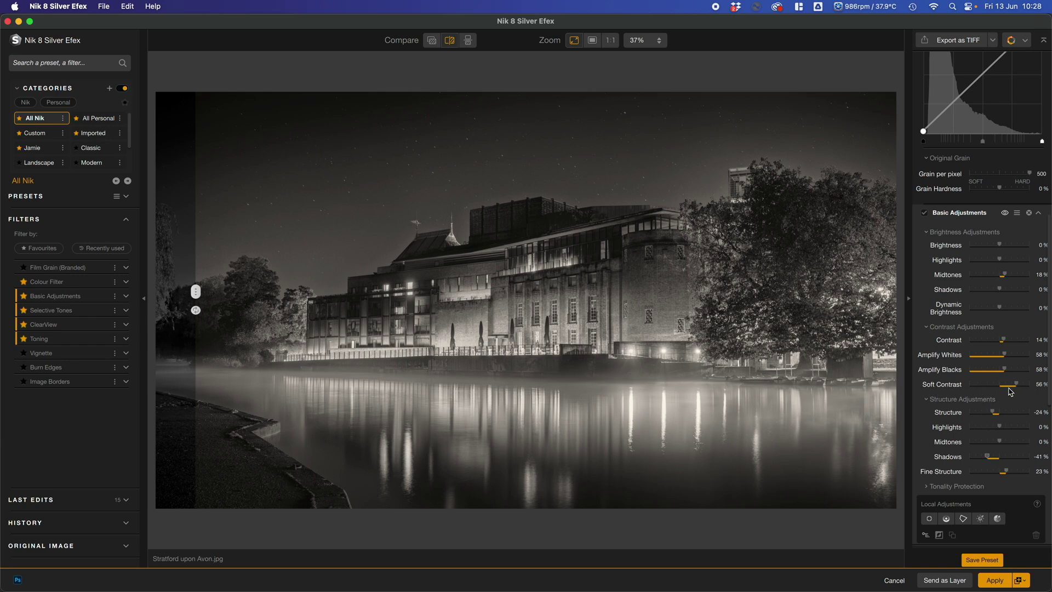
In Basic Adjustments, set Soft Contrast to 3 % and Brightness to -19 %.
left_click(984, 387)
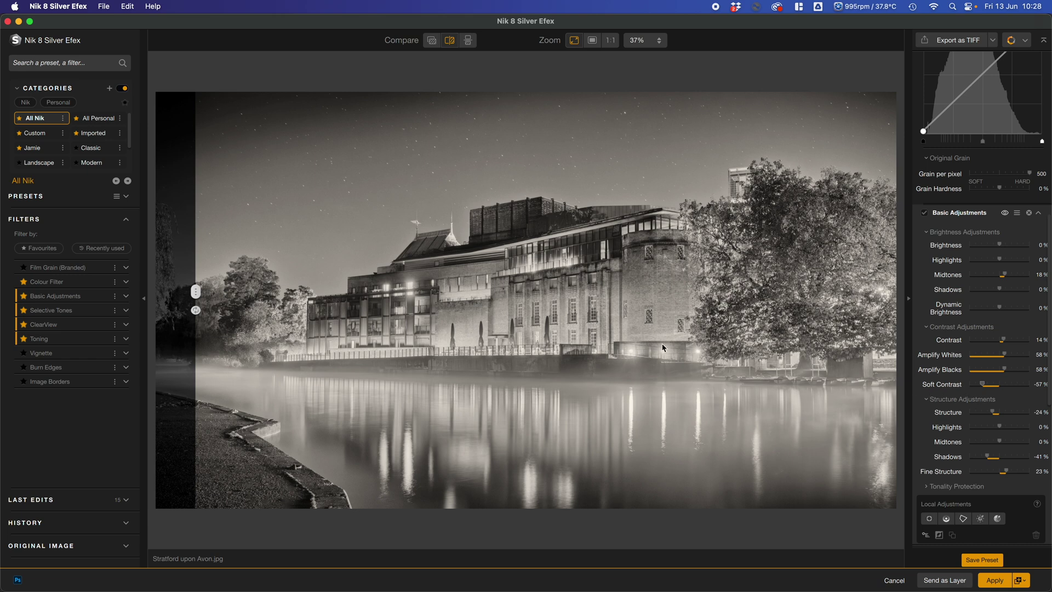
left_click_drag(1001, 246, 987, 253)
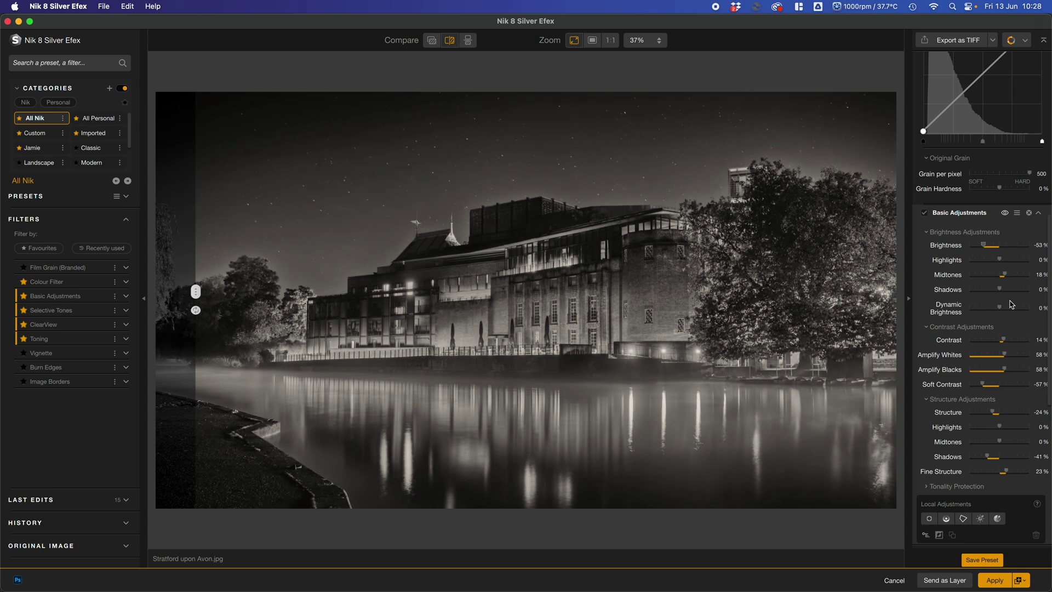
left_click(1001, 386)
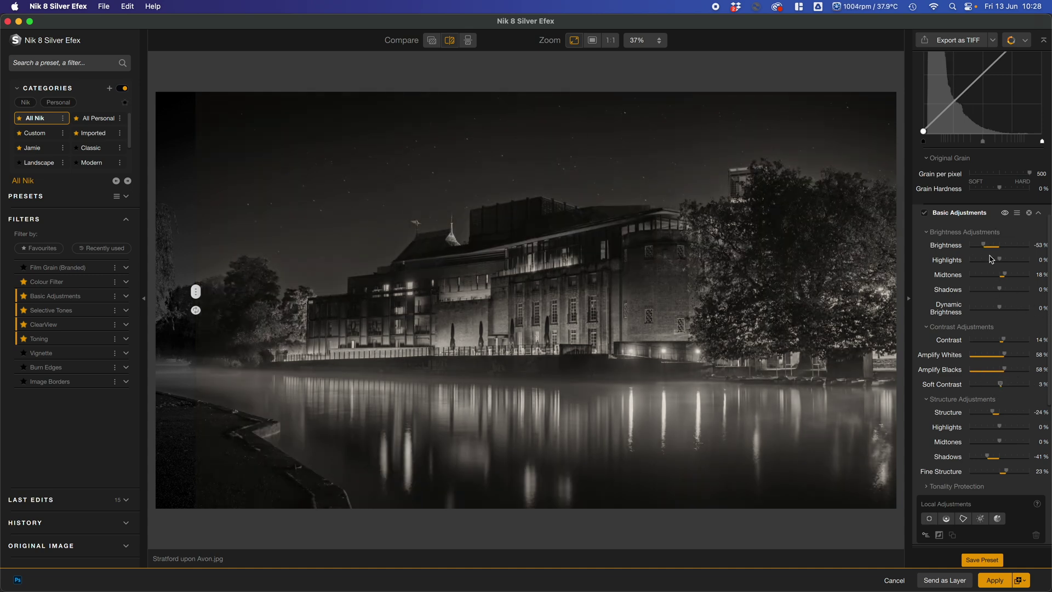
left_click_drag(987, 249, 996, 251)
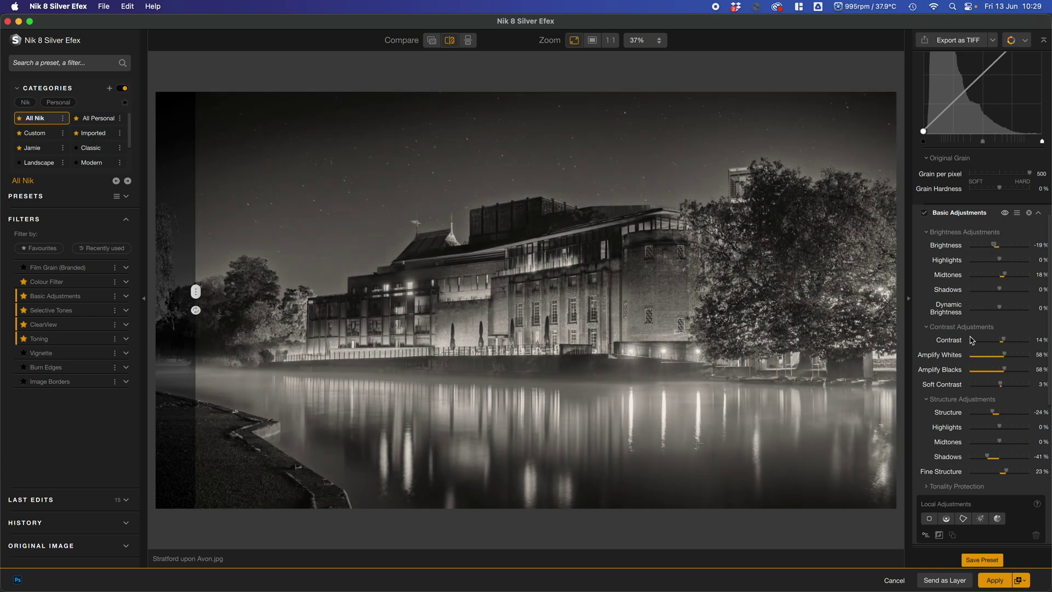
Compare the toned version with the original using the split view and the side-by-side view, finishing in the split view.
scroll(992, 345, "up", 8)
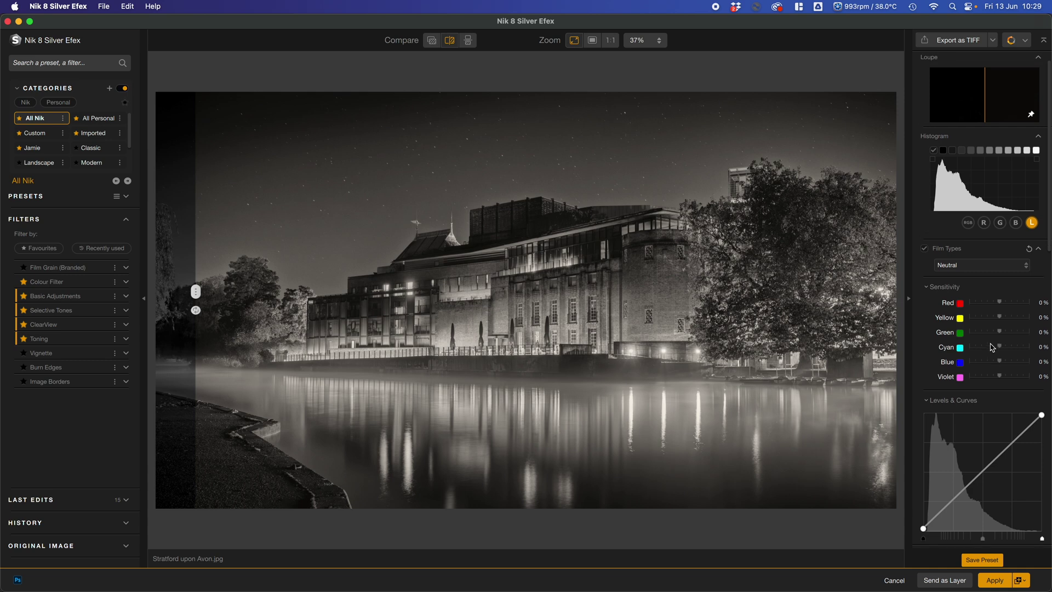
scroll(992, 346, "up", 2)
left_click_drag(196, 348, 612, 307)
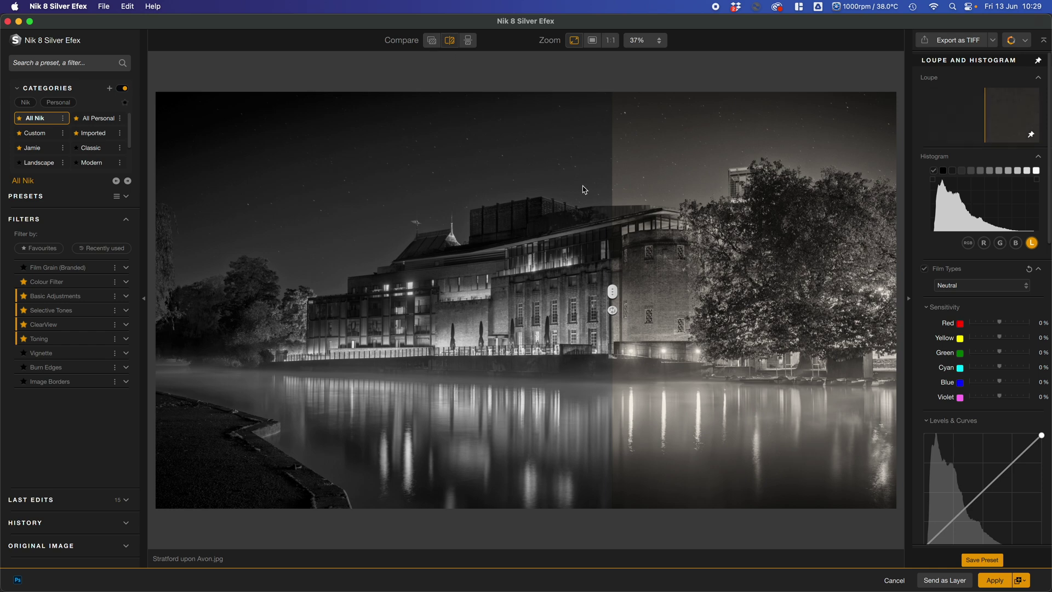
left_click_drag(612, 274, 551, 279)
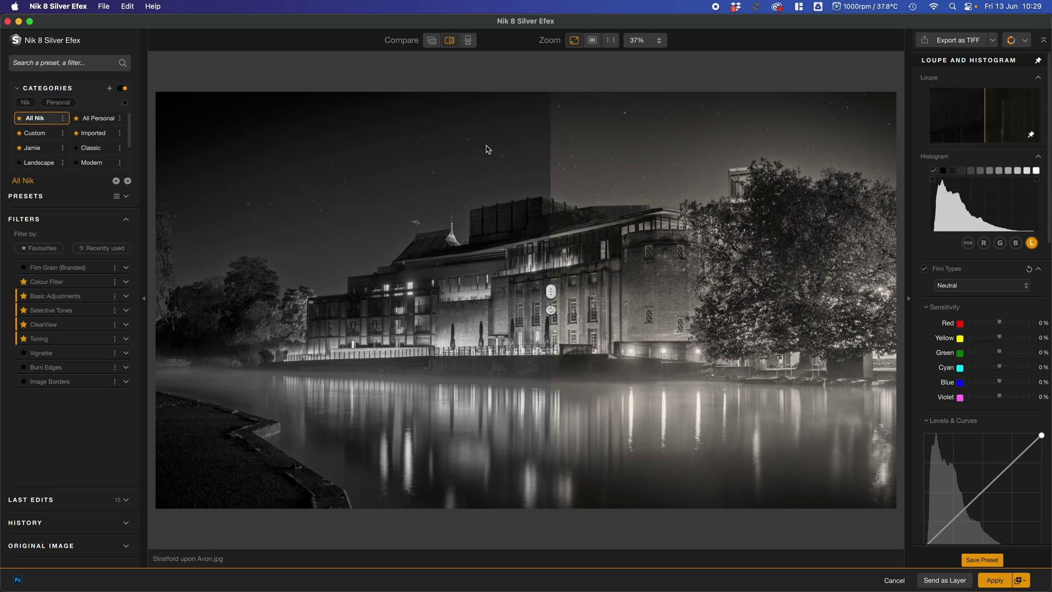
left_click(432, 44)
left_click(468, 41)
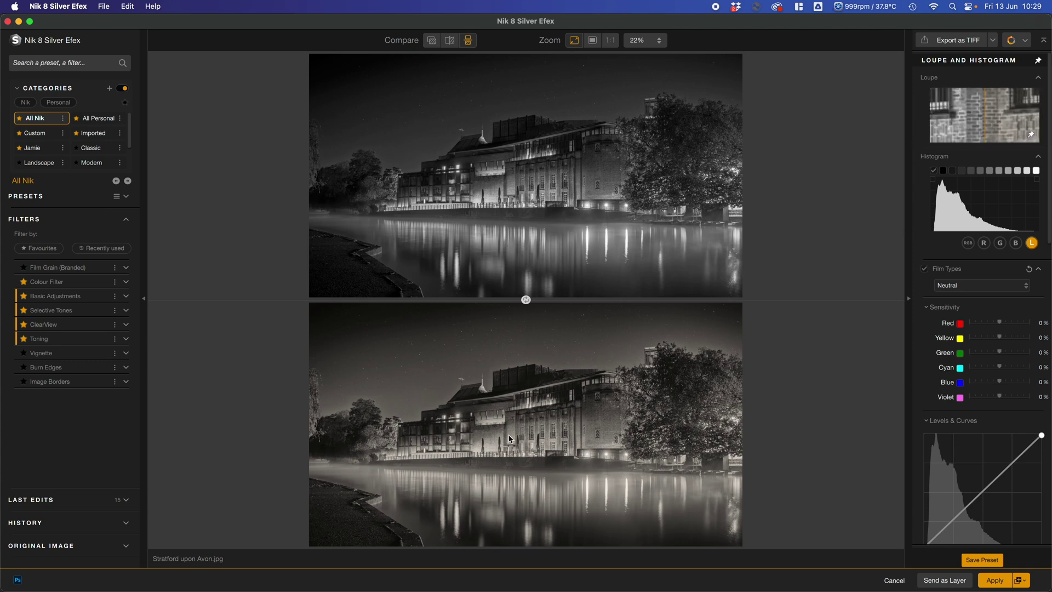
left_click(450, 40)
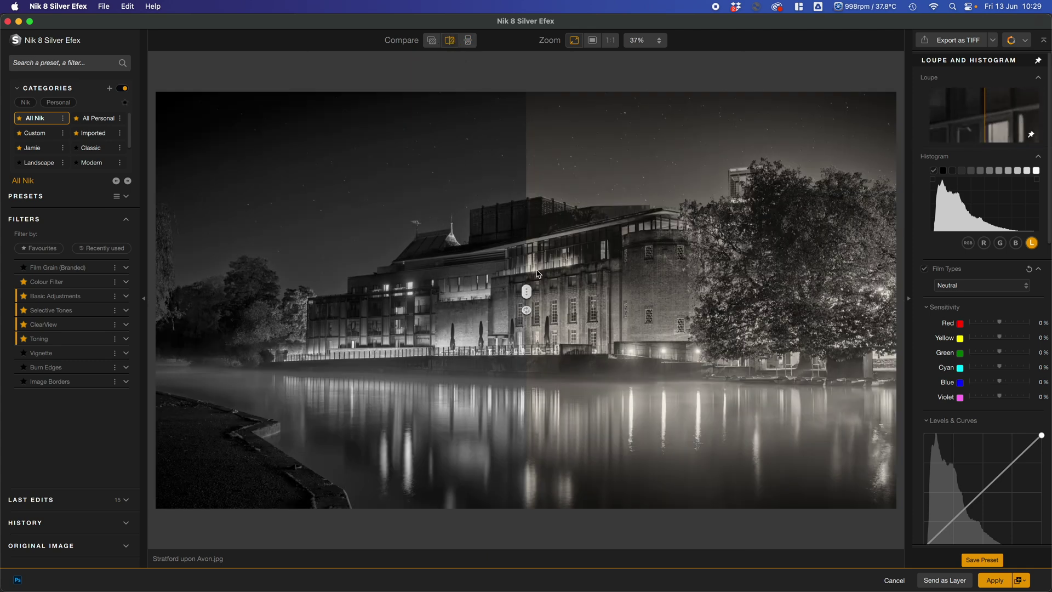
left_click_drag(526, 292, 311, 291)
left_click_drag(301, 335, 278, 336)
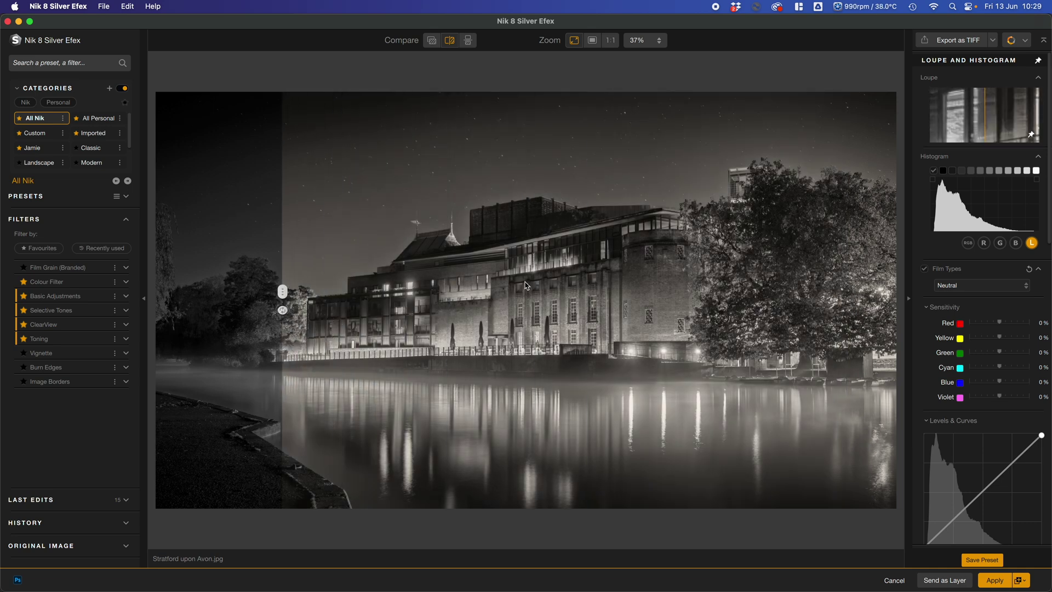
Send the toned version to Photoshop as a layer and close Silver Efex along with its plug-in panel.
left_click(940, 582)
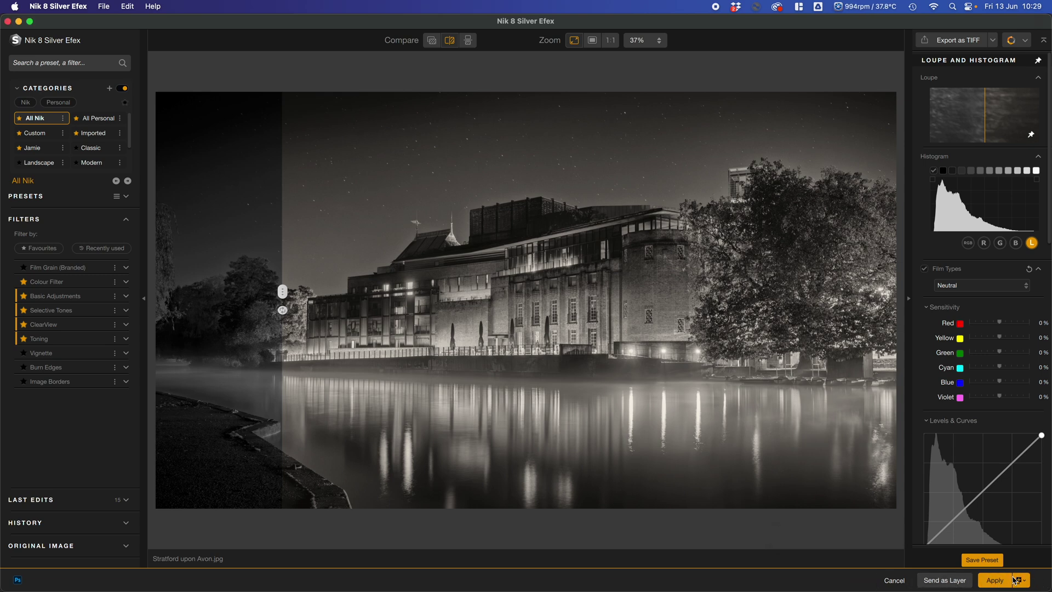
left_click(897, 580)
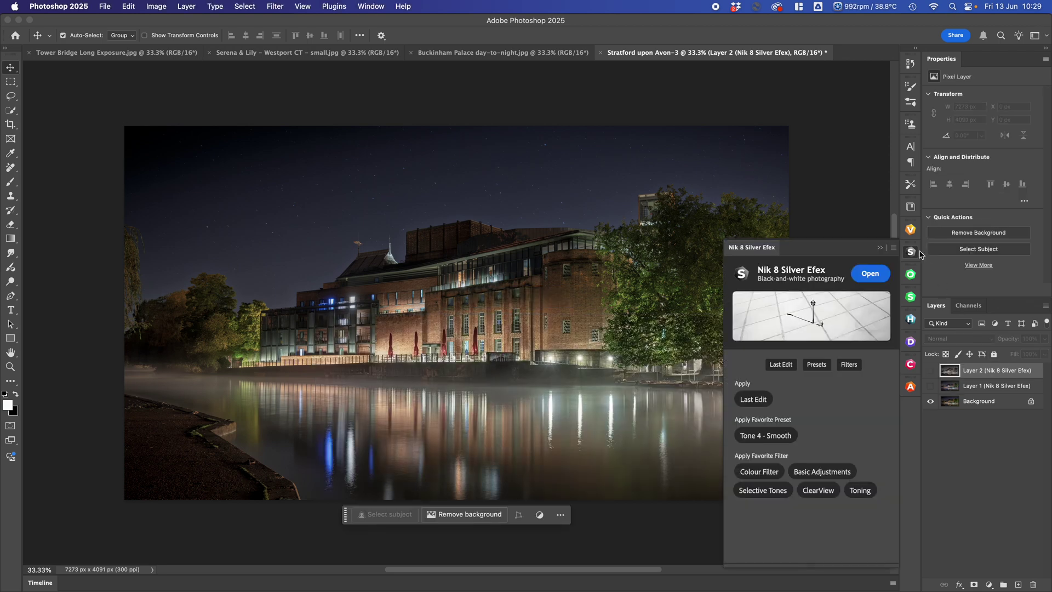
left_click(880, 248)
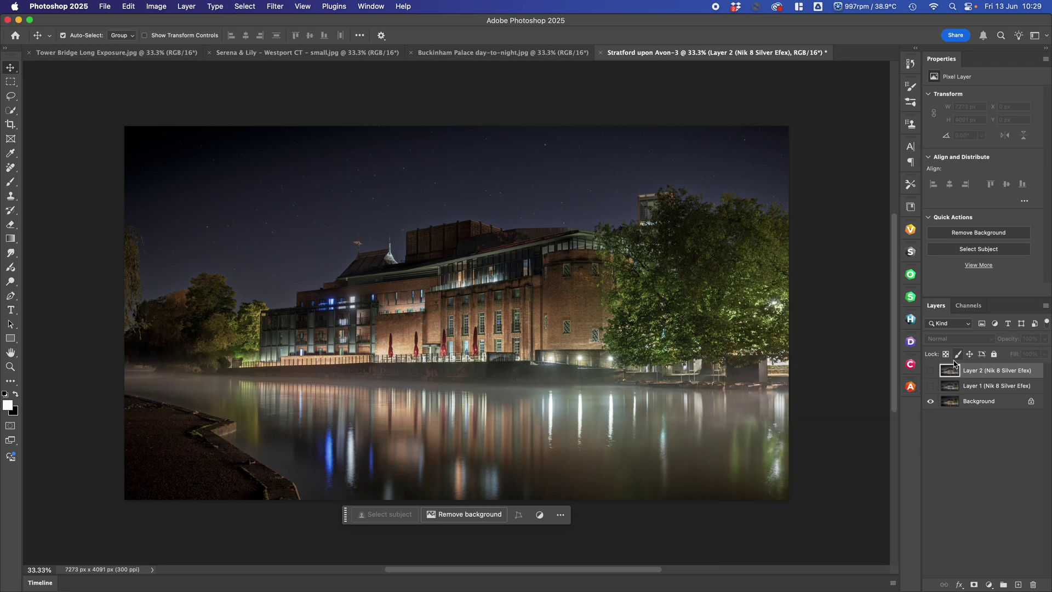
Compare the two Silver Efex layers by toggling their visibility, leaving Layer 2 shown and Layer 1 hidden over the Background.
left_click(931, 371)
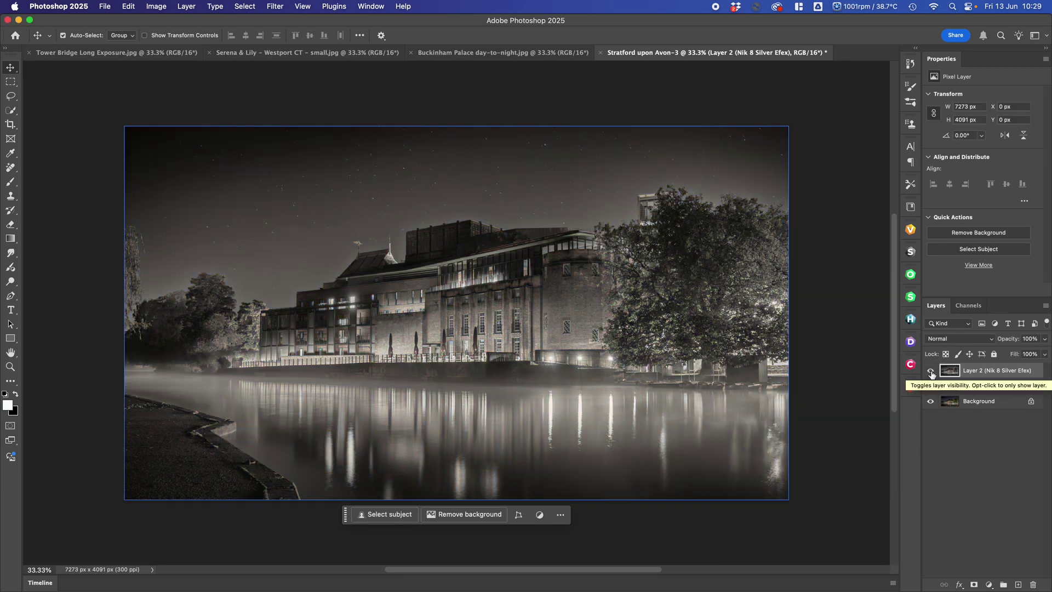
left_click(931, 372)
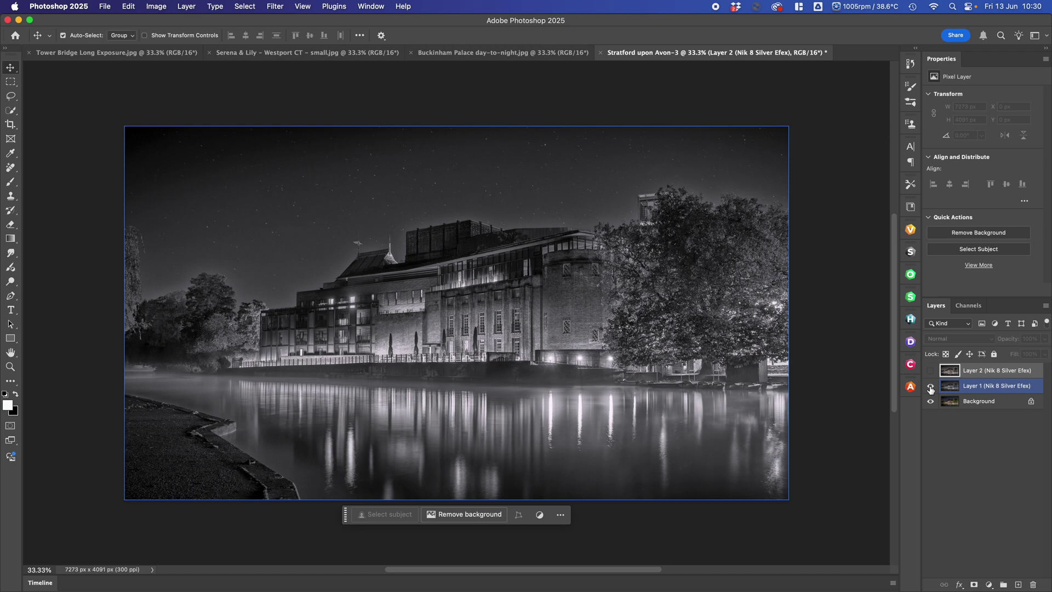
left_click(930, 388)
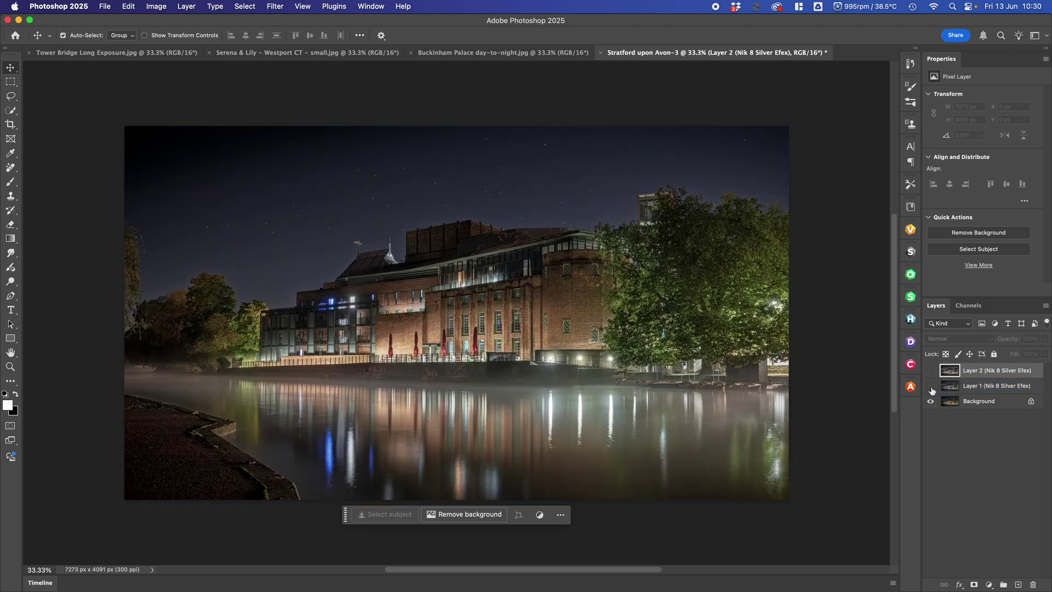
left_click(931, 387)
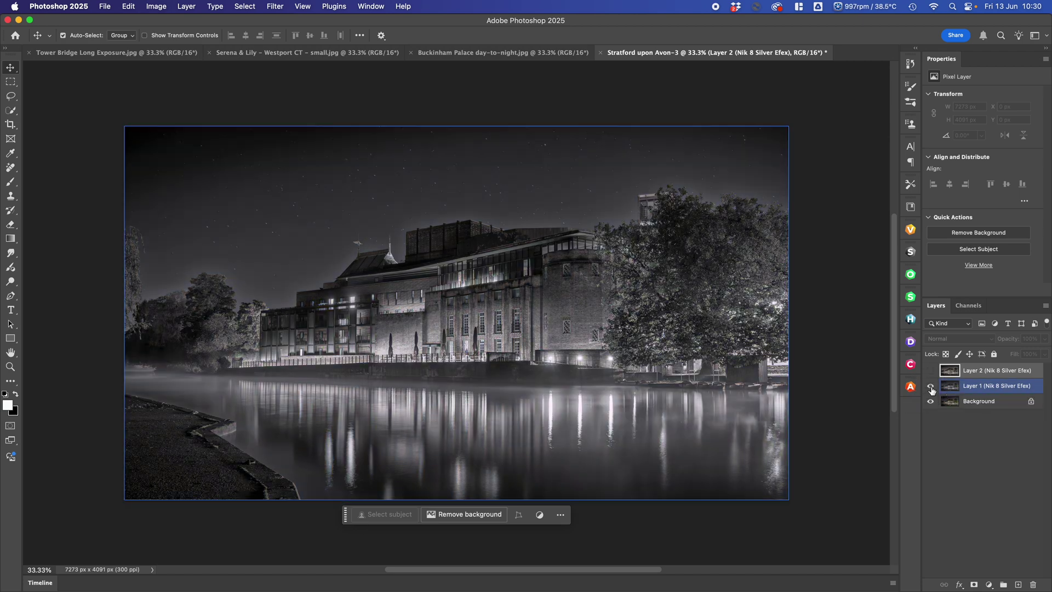
left_click(931, 371)
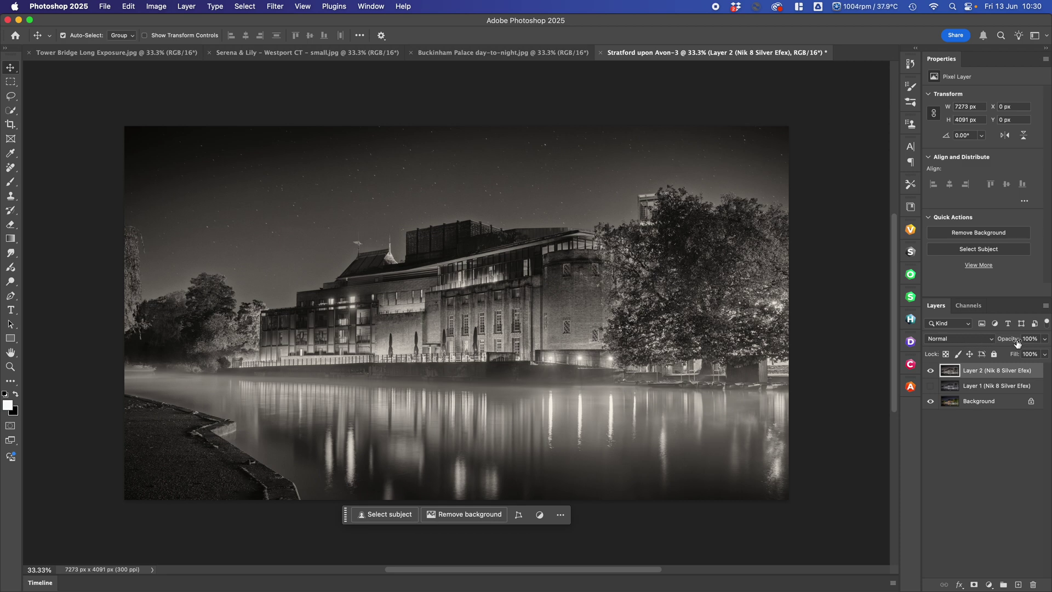
Blend Layer 2 with the colour Background by setting its opacity to 67 %, checking the blend against the Background alone.
left_click(1045, 339)
left_click_drag(1045, 353, 1004, 365)
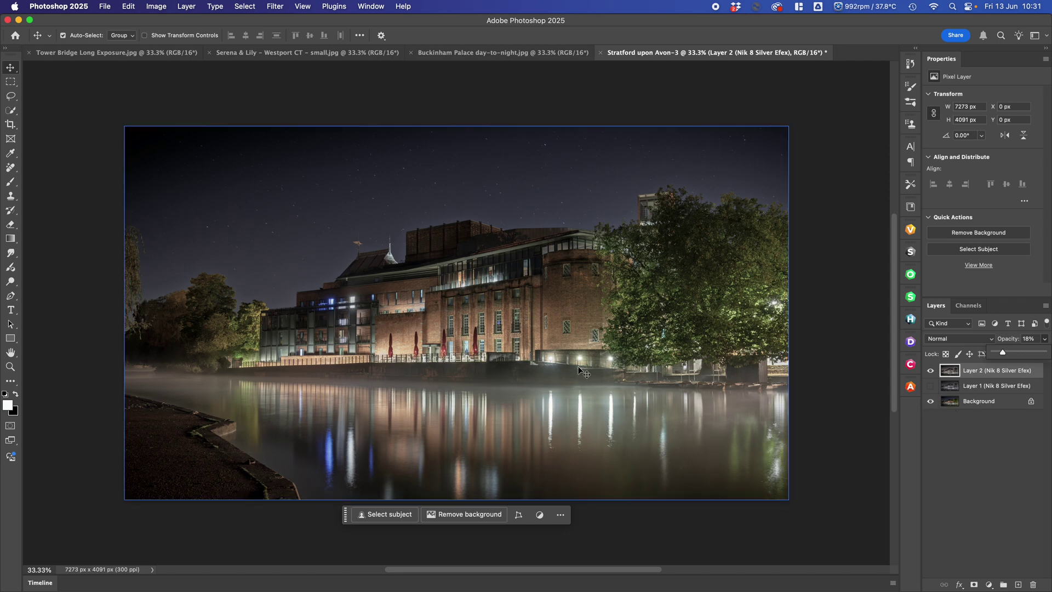
left_click_drag(1002, 357, 1030, 359)
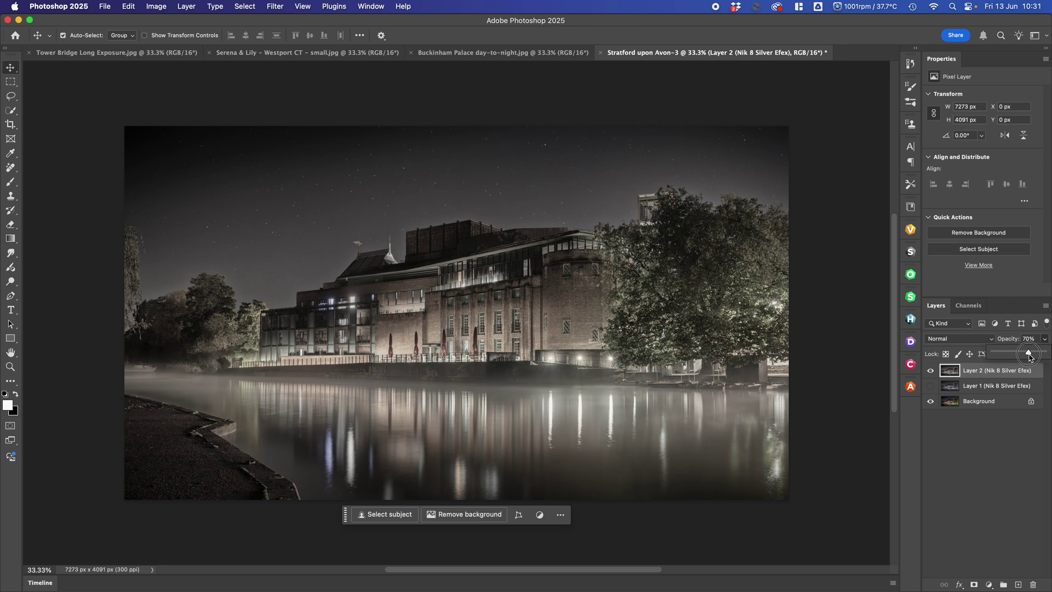
left_click_drag(1029, 353, 1020, 356)
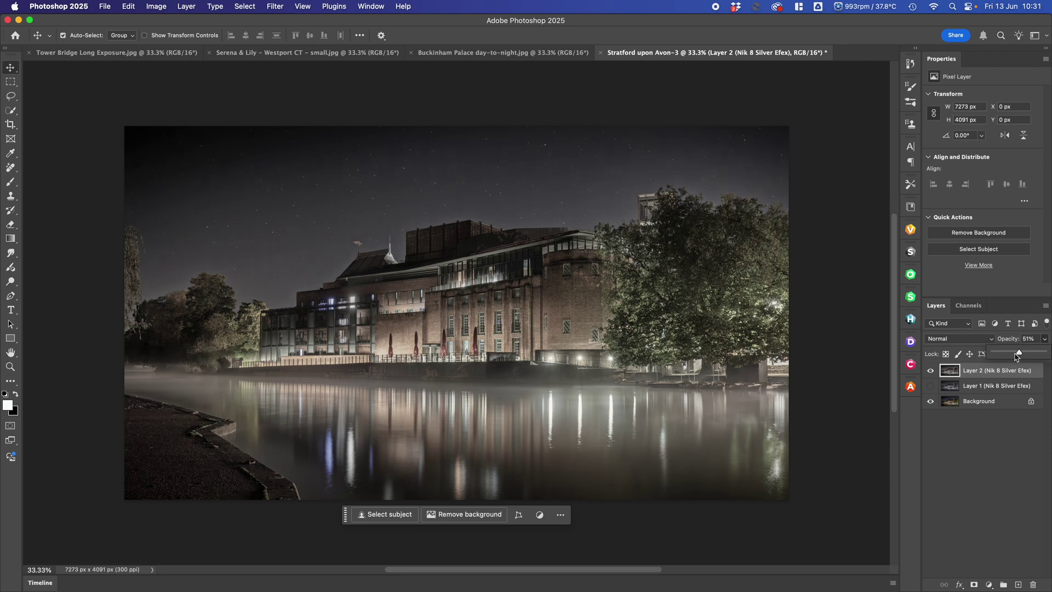
left_click(931, 371)
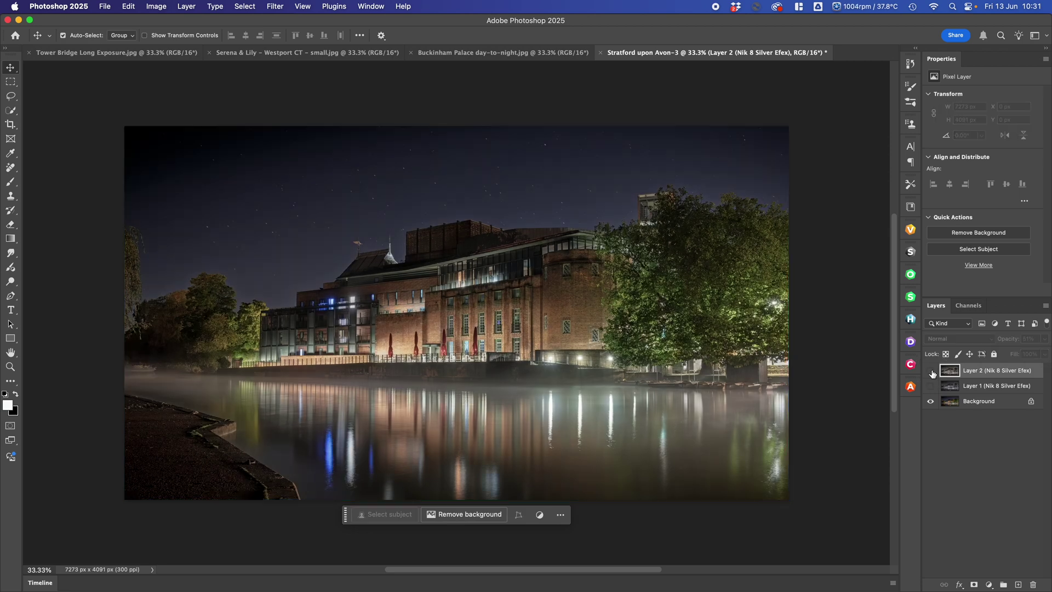
left_click(932, 373)
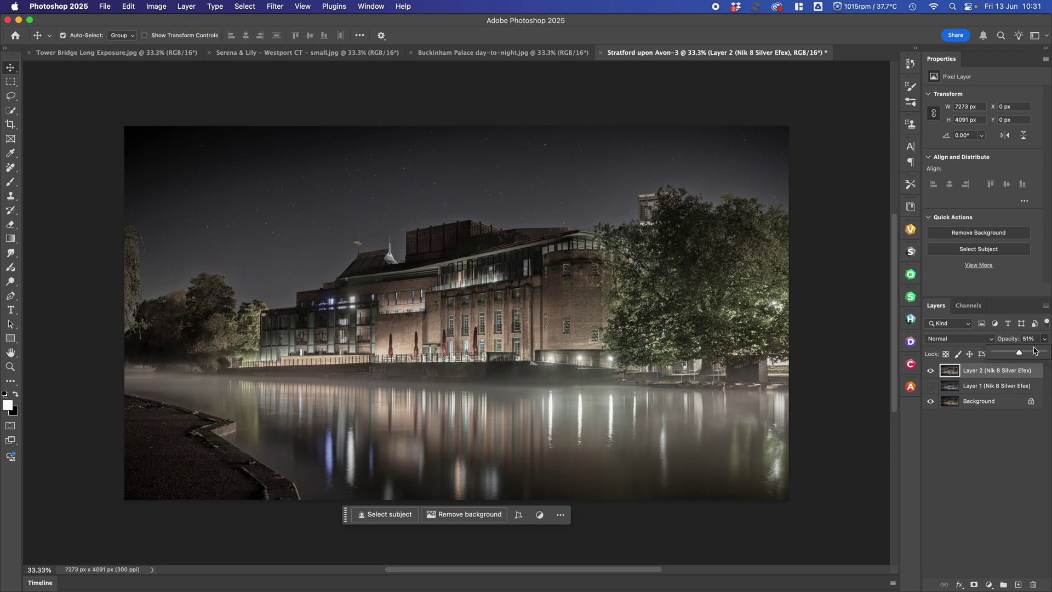
mouse_move(1022, 355)
left_mouse_down()
mouse_move(1037, 356)
mouse_move(1029, 356)
left_mouse_up()
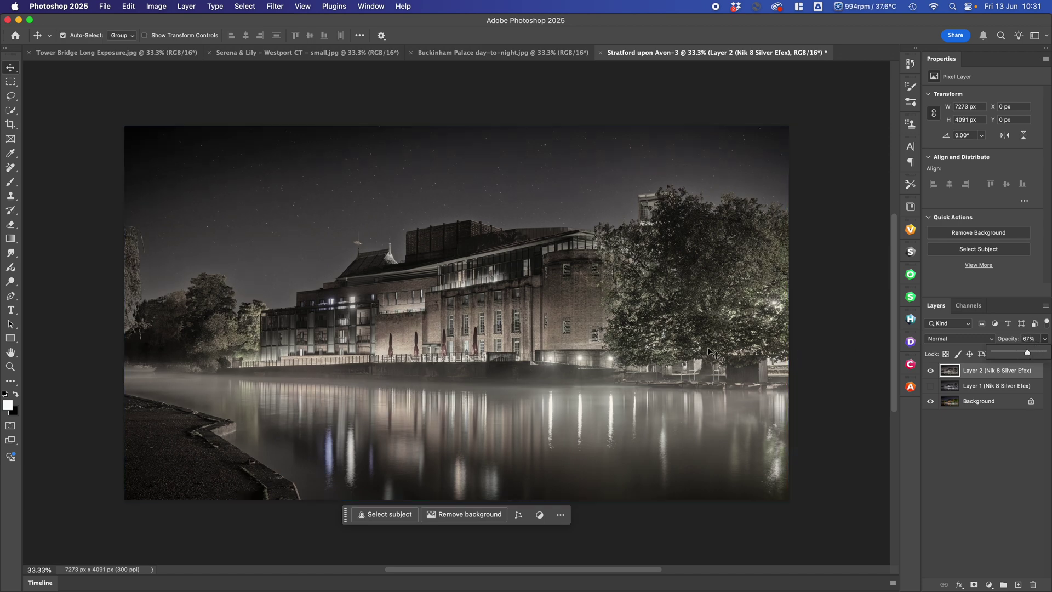
Select all three layers and merge the visible ones, keeping the hidden Layer 1 separate.
left_click(990, 405)
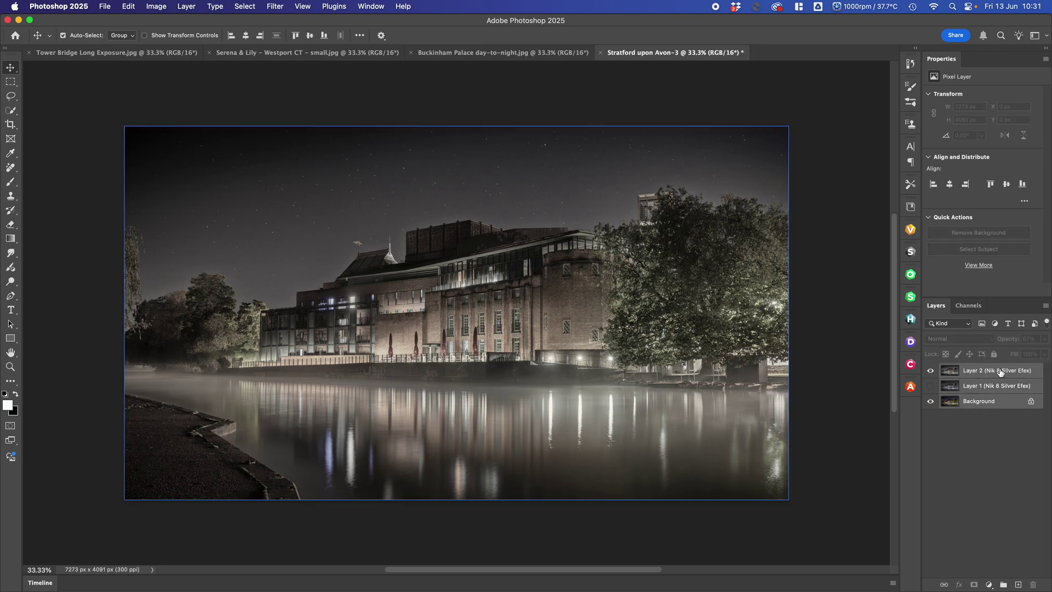
right_click(989, 405)
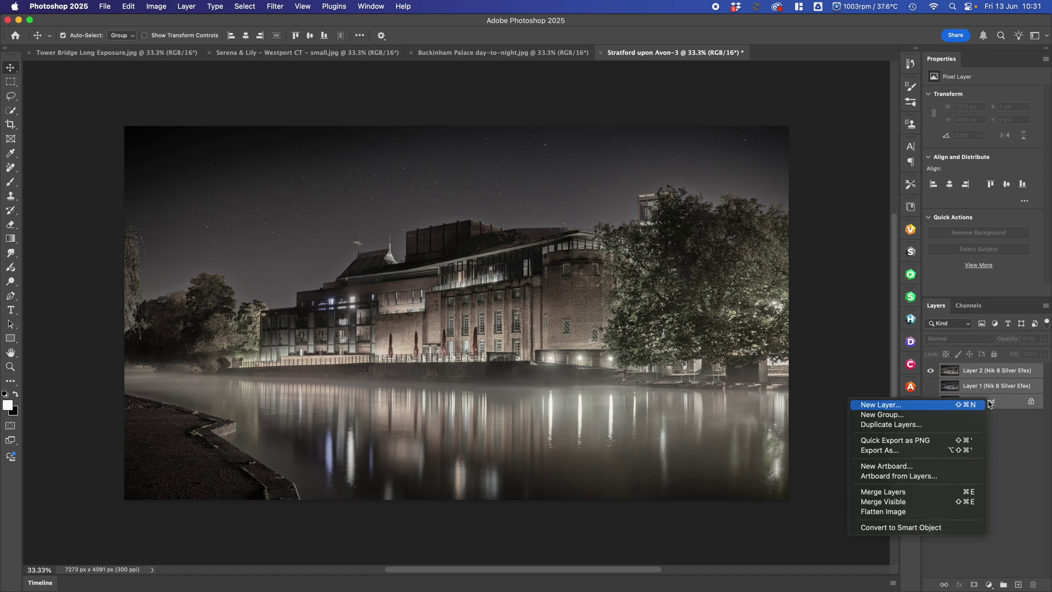
left_click(903, 502)
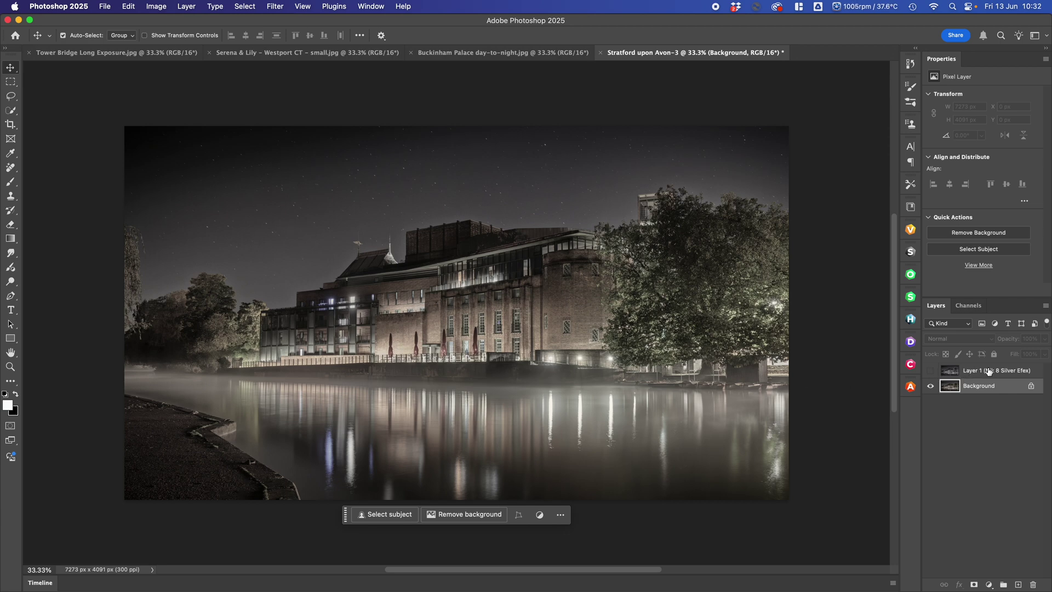
Show Layer 1 over the merged Background and set its opacity to 15 %.
left_click(930, 372)
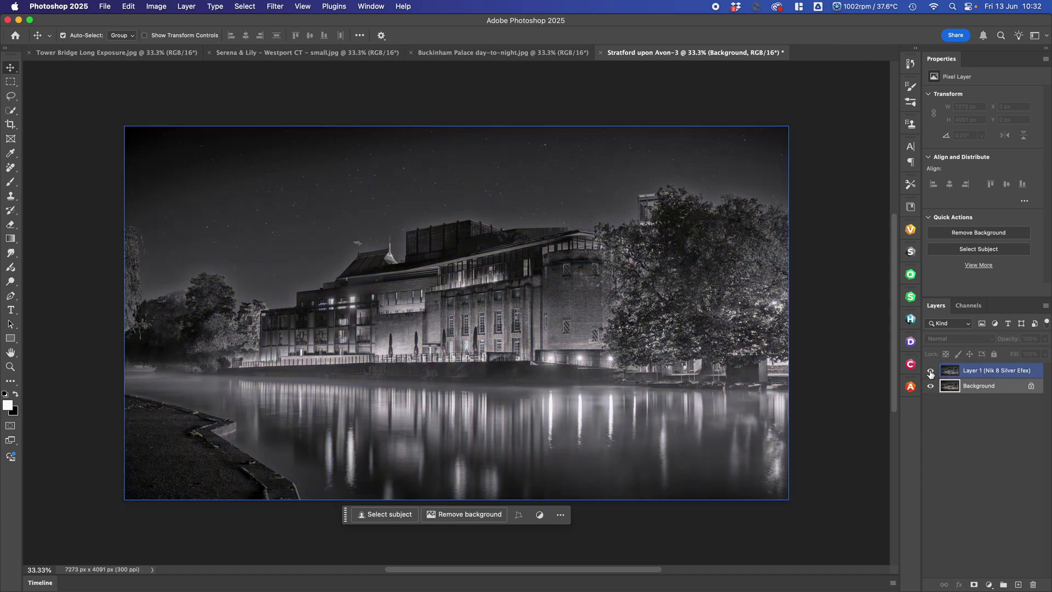
left_click(980, 371)
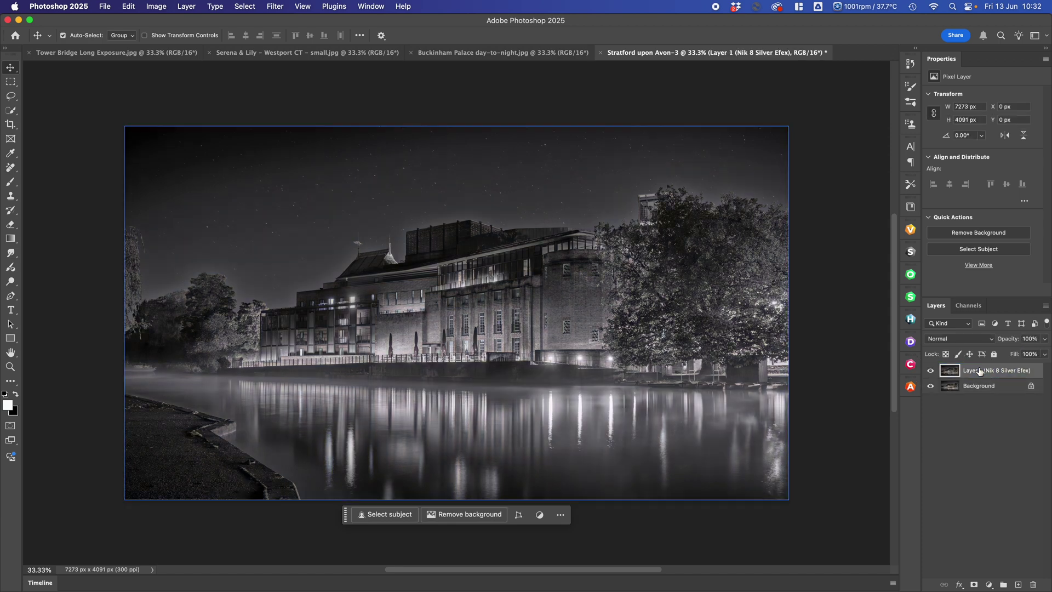
left_click(1044, 340)
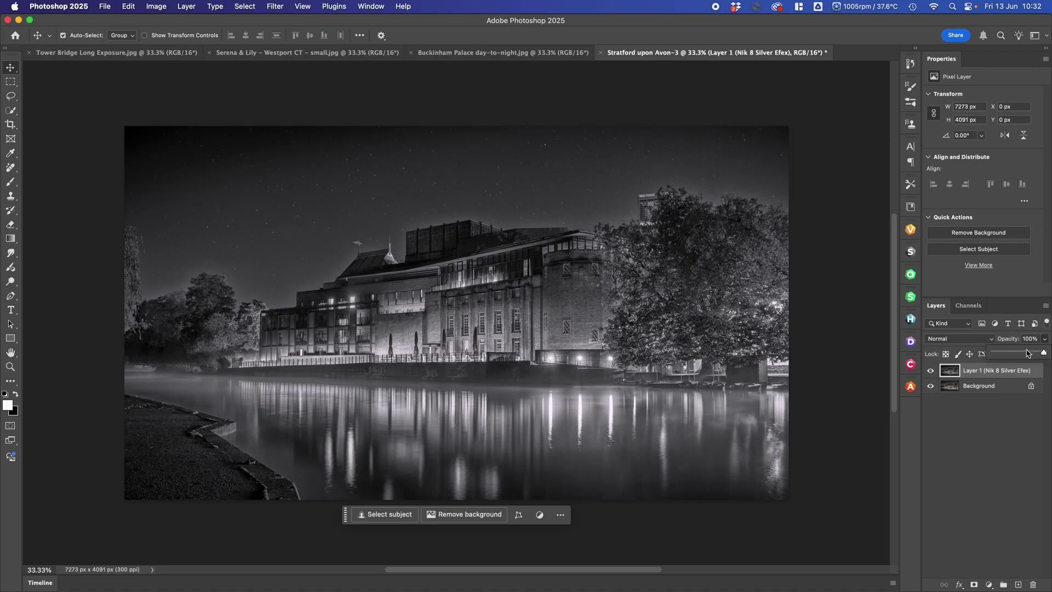
left_click(1016, 354)
left_click_drag(1016, 356, 1003, 359)
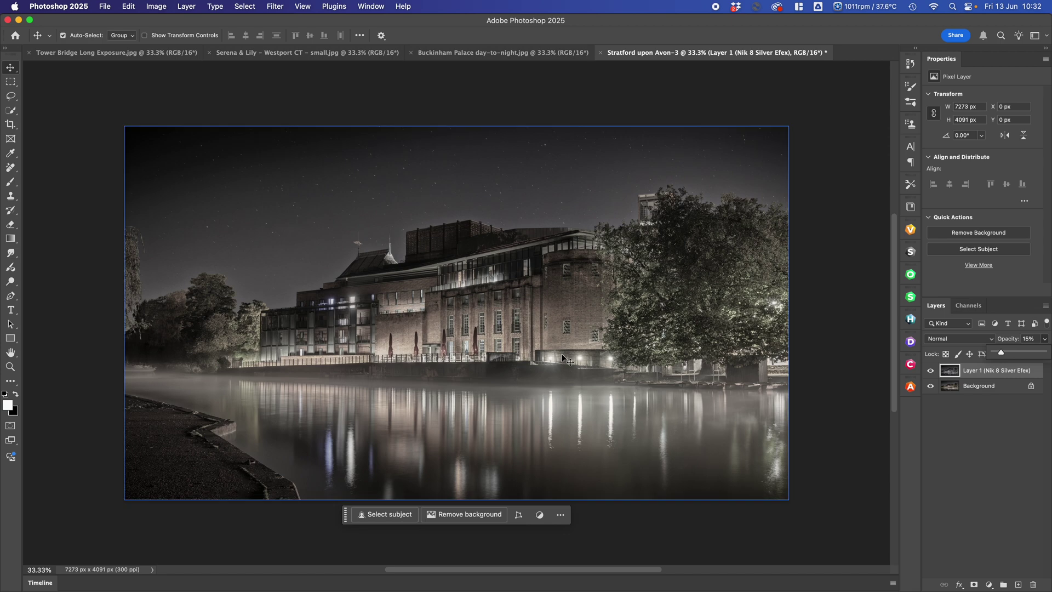
Merge Layer 1 and the Background with Merge Visible.
left_click(972, 389, "shift")
right_click(971, 389)
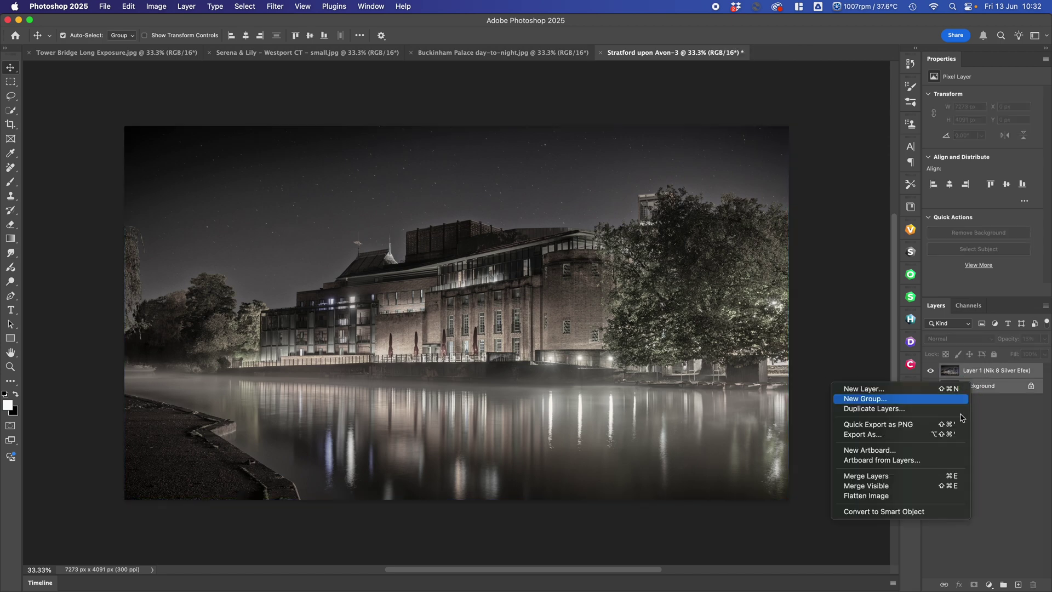
left_click(875, 486)
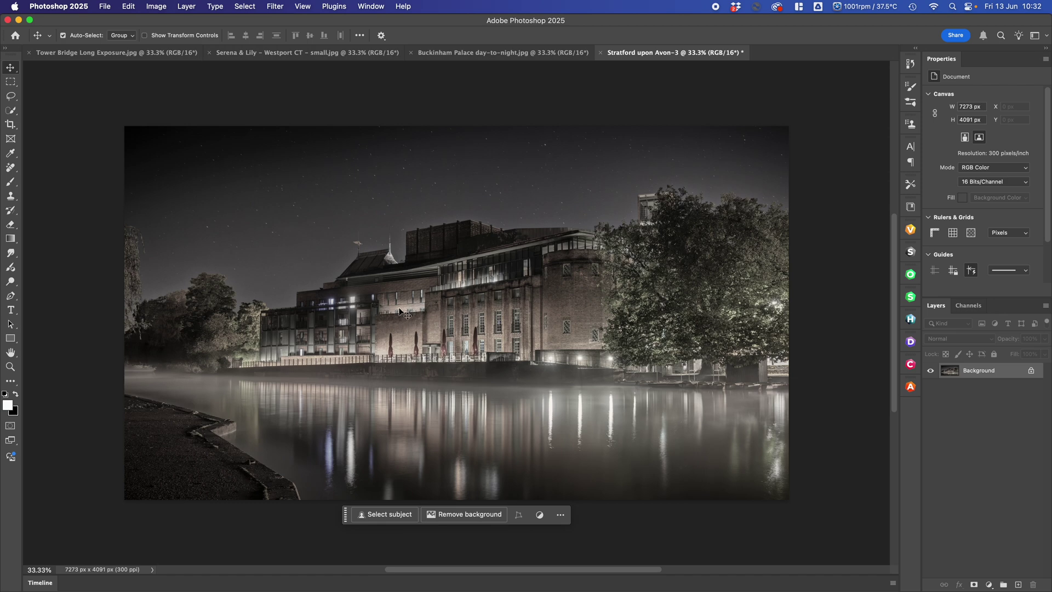
Close the Stratford upon Avon document without saving the changes.
left_click(104, 6)
left_click(123, 73)
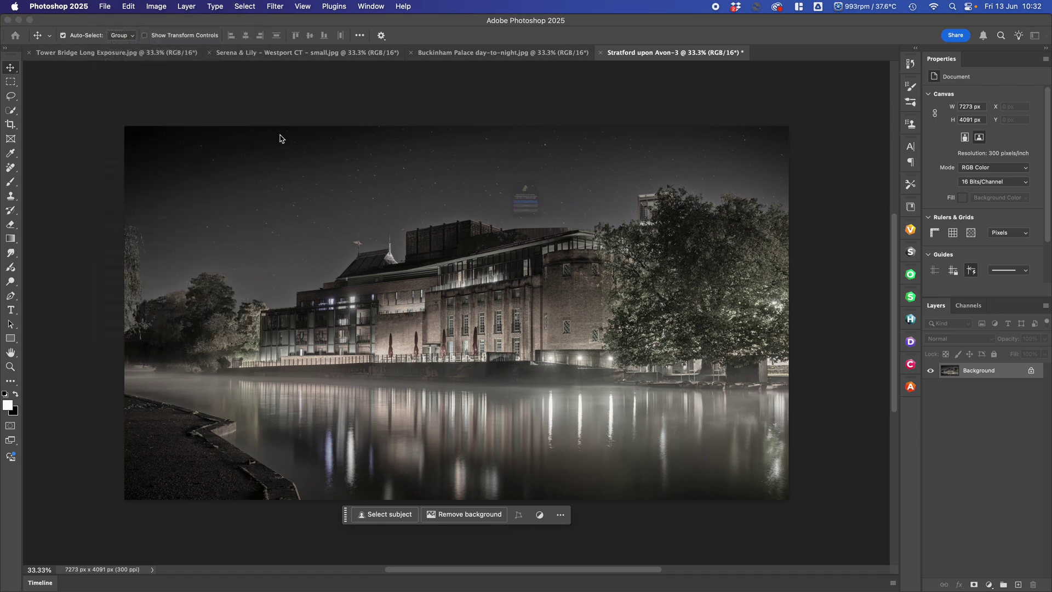
left_click(538, 225)
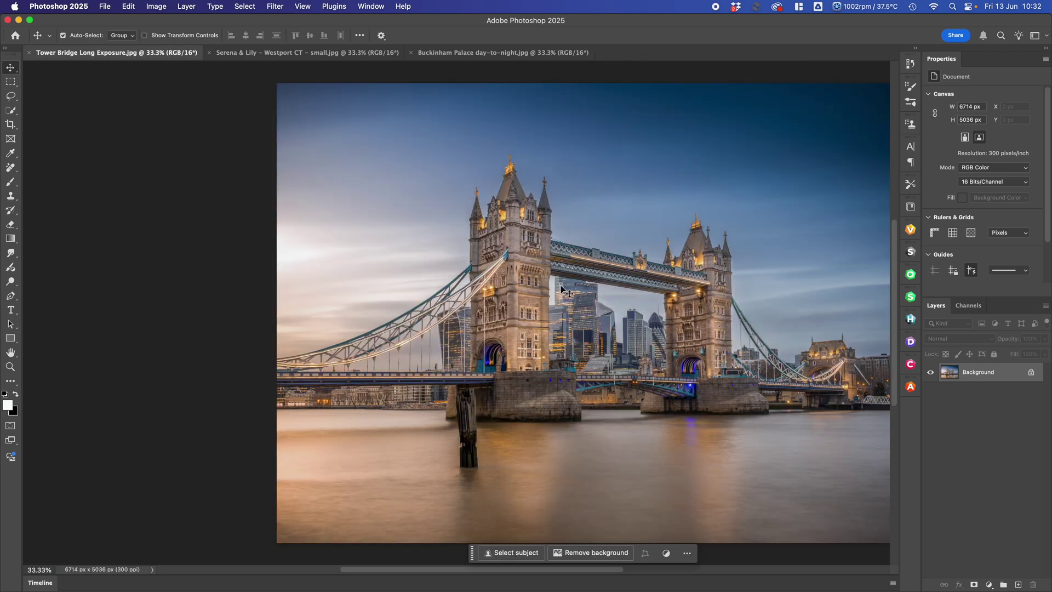
Switch to Lightroom Classic and compare the original Stratford upon Avon photo with its edited TIFF version.
scroll(561, 285, "right", 5)
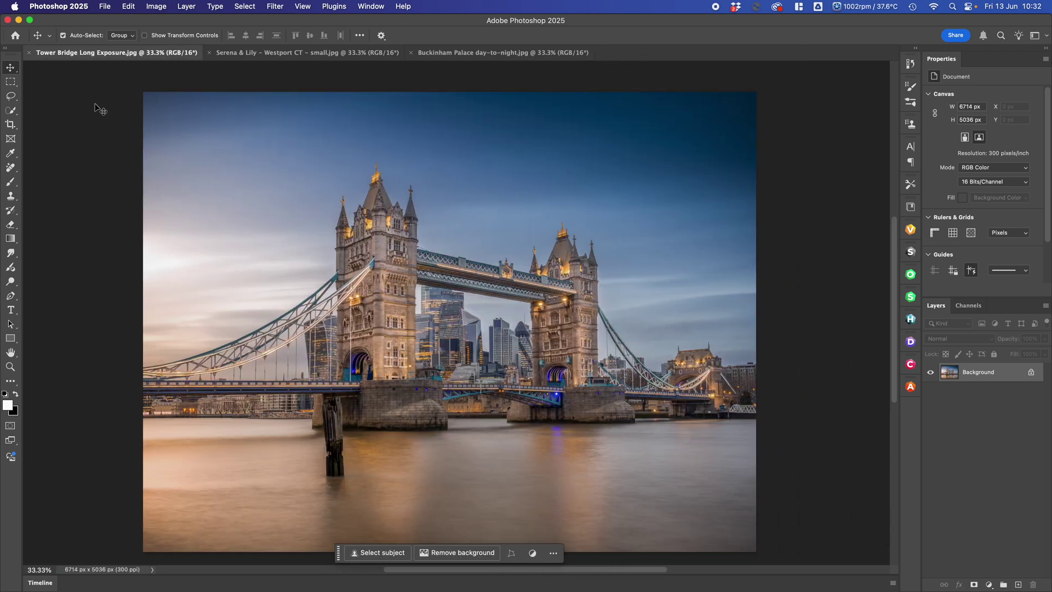
mouse_move(574, 582)
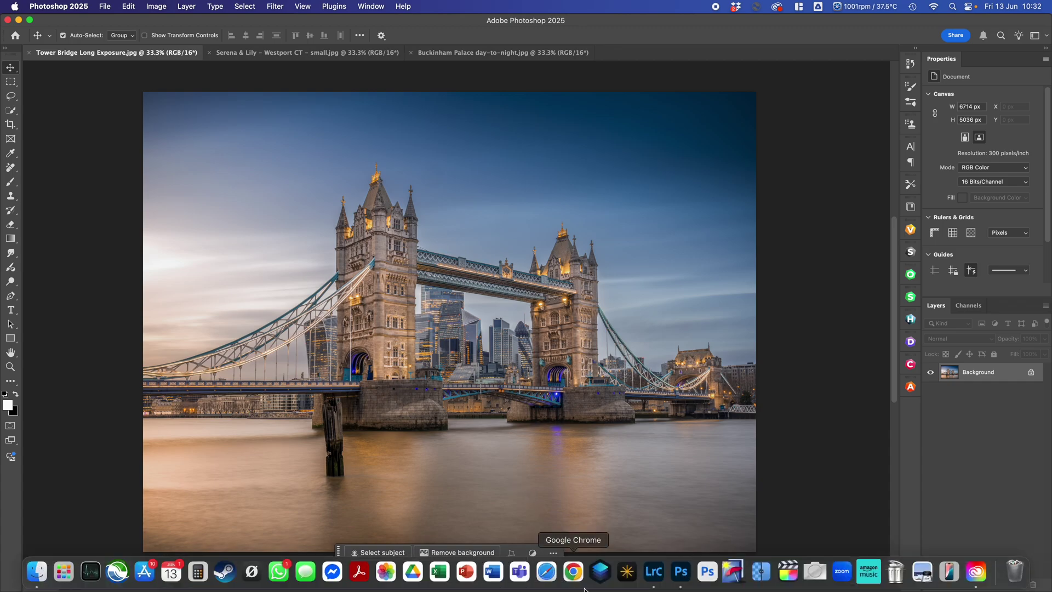
left_click(658, 579)
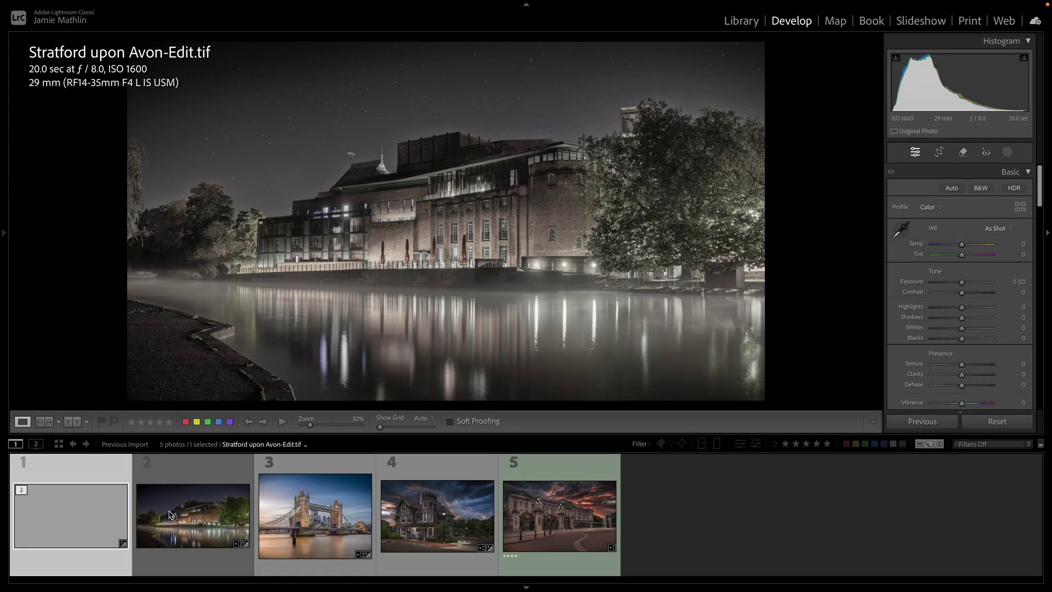
left_click(188, 518)
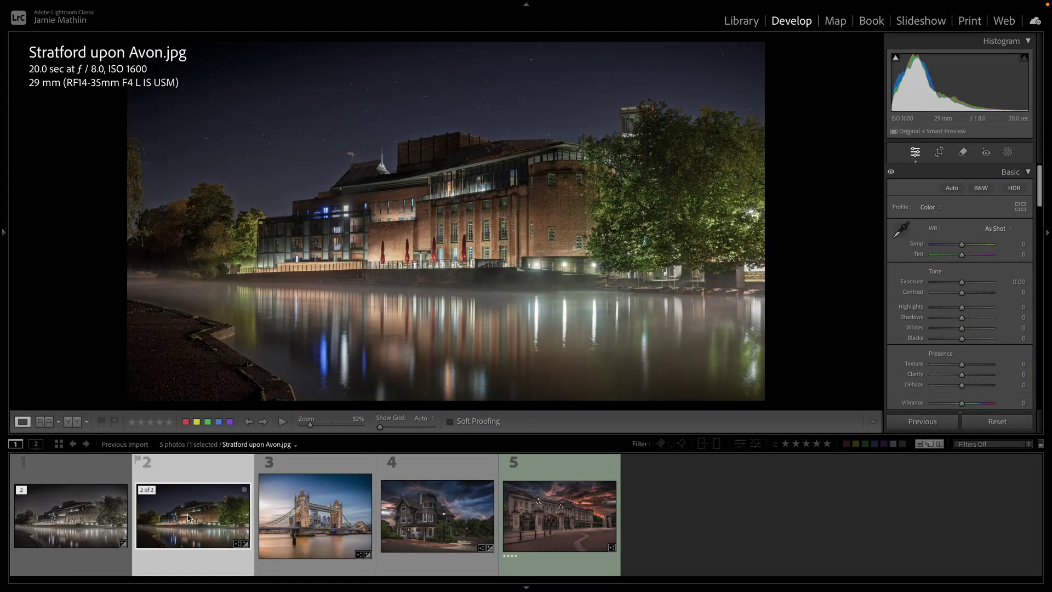
key("Left")
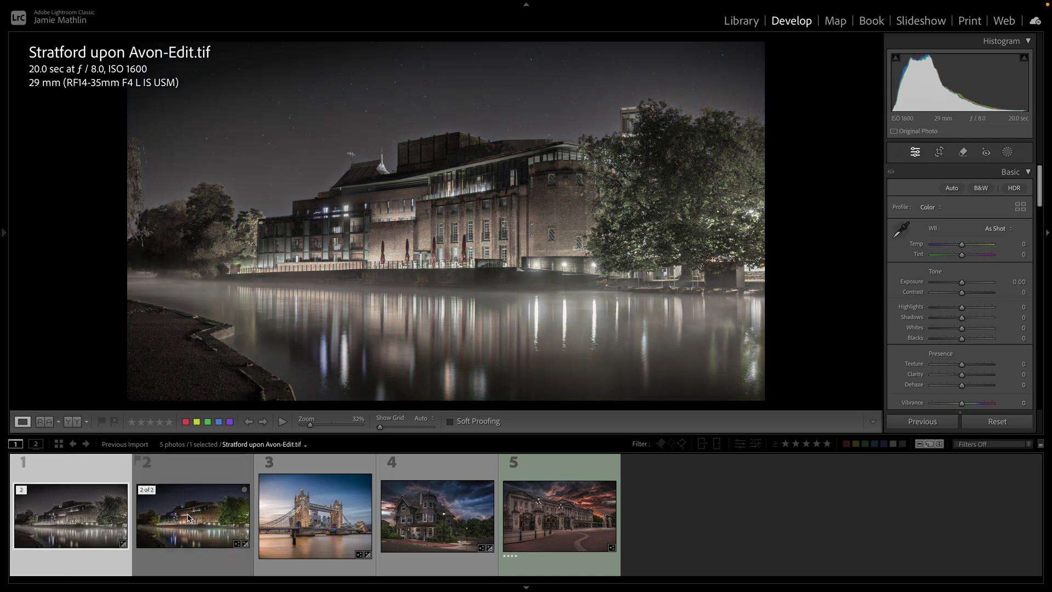
Set the edited Stratford upon Avon photo's Vibrance to +17, Saturation to -2 and Temp to +2.
scroll(930, 347, "down", 2)
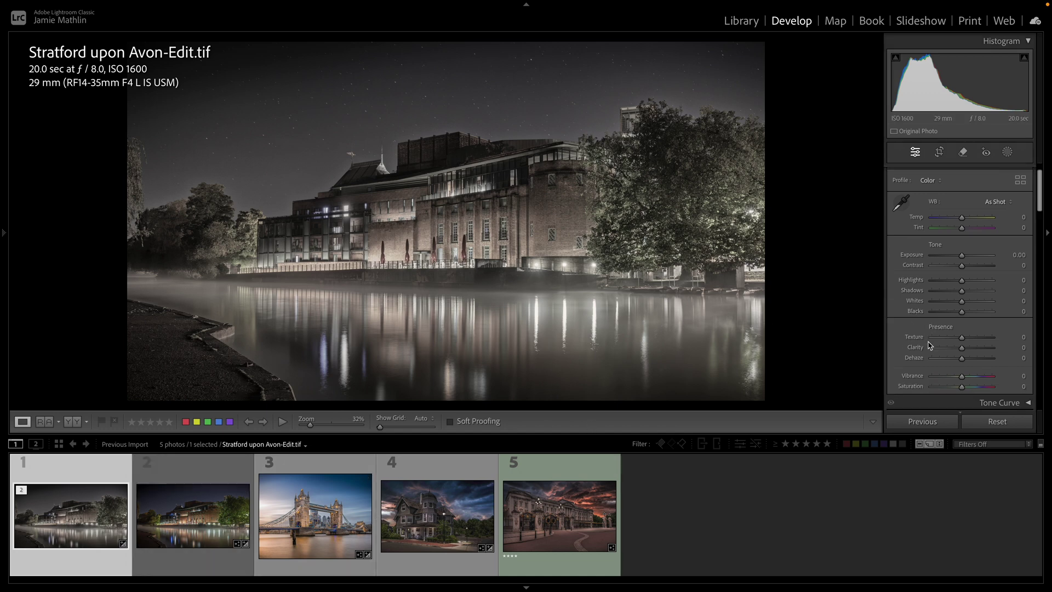
left_click_drag(962, 348, 967, 349)
left_click(959, 362)
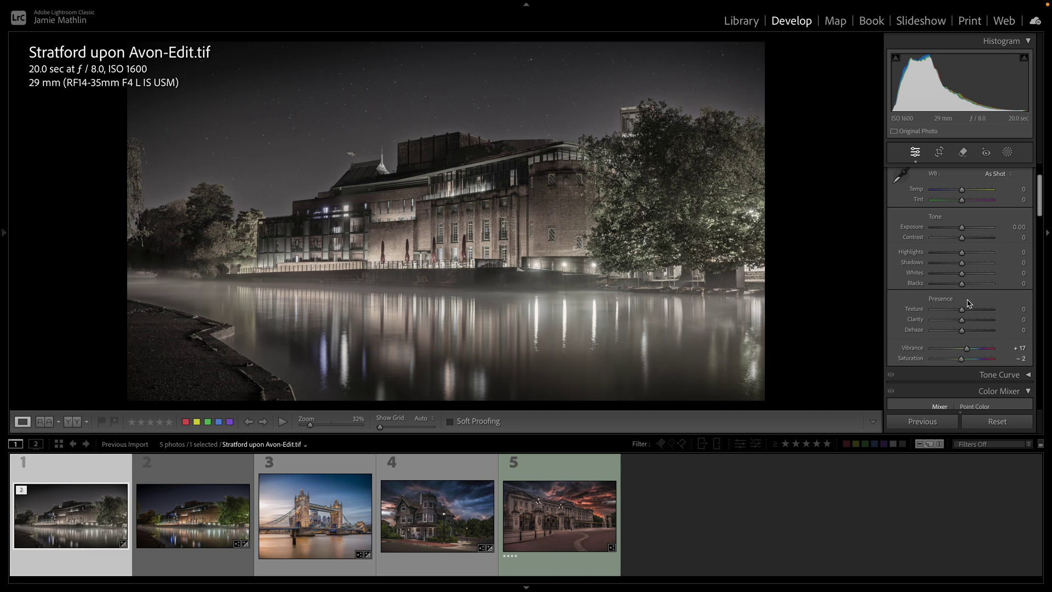
left_click(965, 191)
left_click_drag(966, 192, 966, 192)
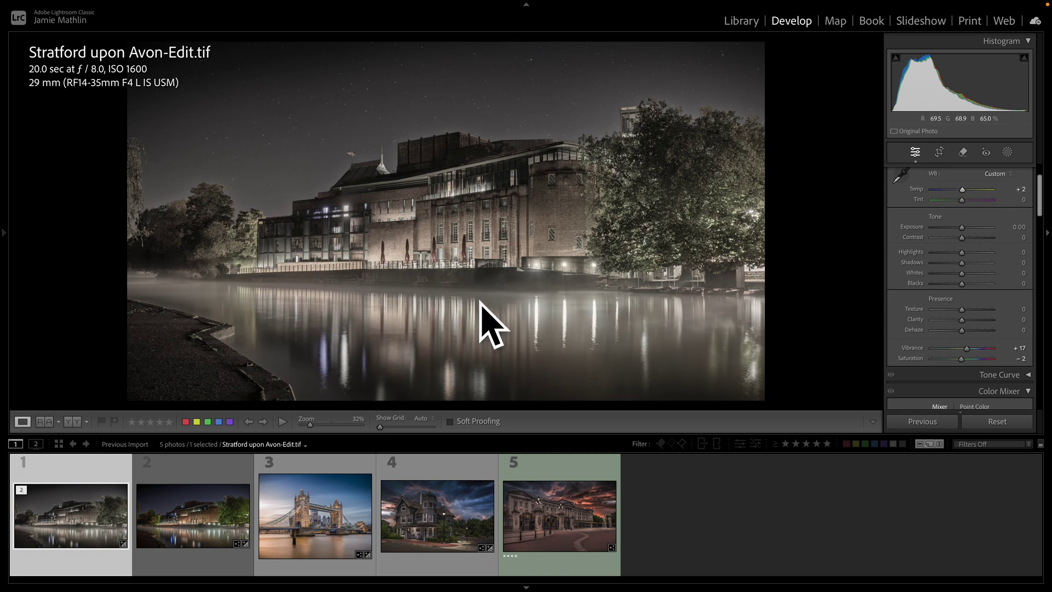
Preview the edited Stratford upon Avon photo full screen, and return to the Tower Bridge document in Photoshop.
left_click(521, 304)
key("f")
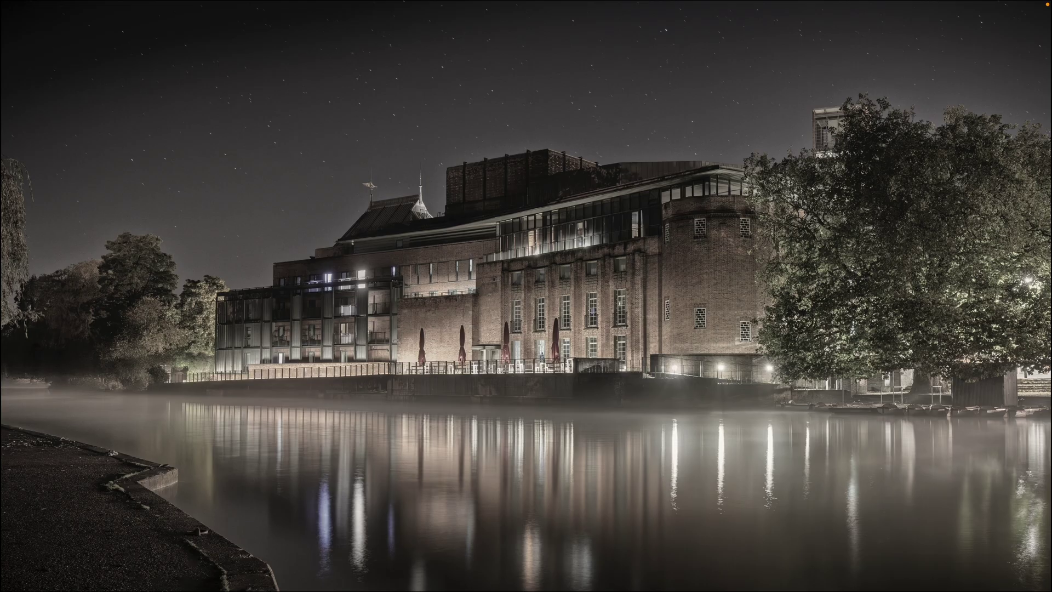
key("f")
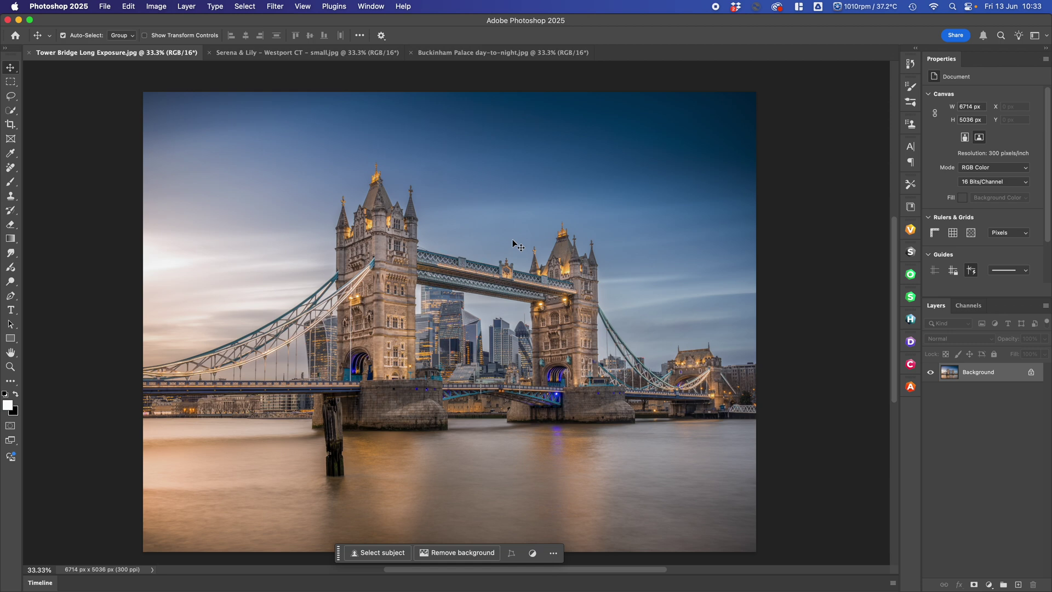
Examine the sky above the Tower Bridge walkway for noise at 200 % zoom.
scroll(502, 282, "down", 1)
scroll(502, 285, "down", 1)
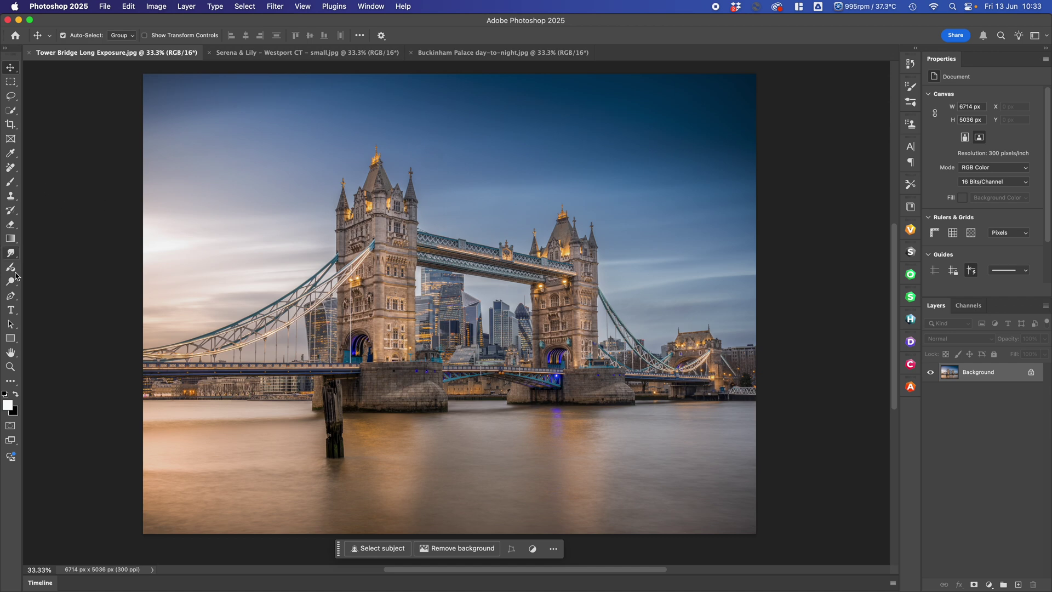
left_click(11, 366)
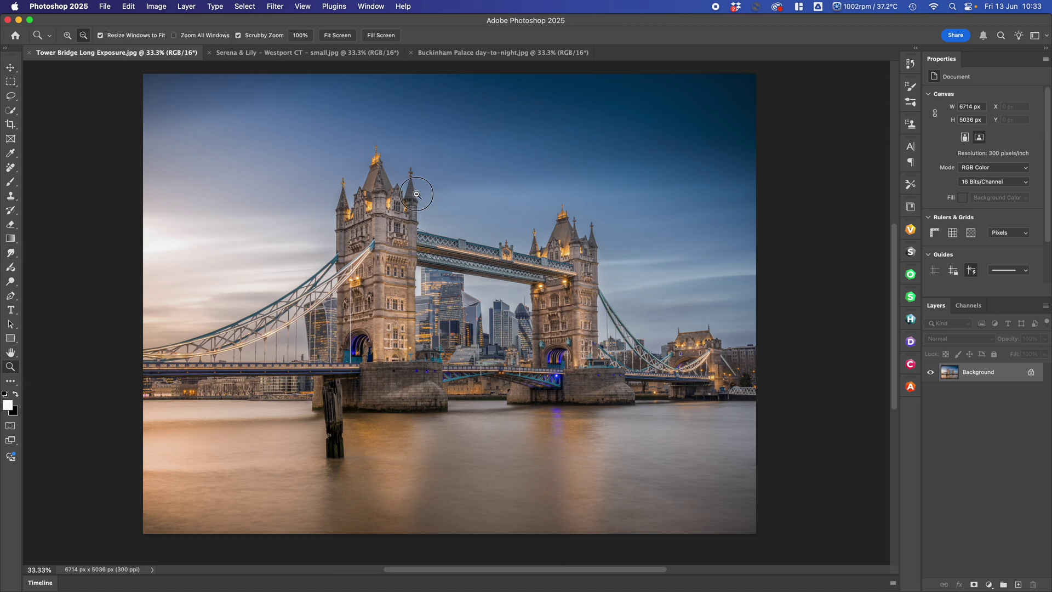
left_click(416, 194, "alt")
left_click_drag(414, 196, 577, 229)
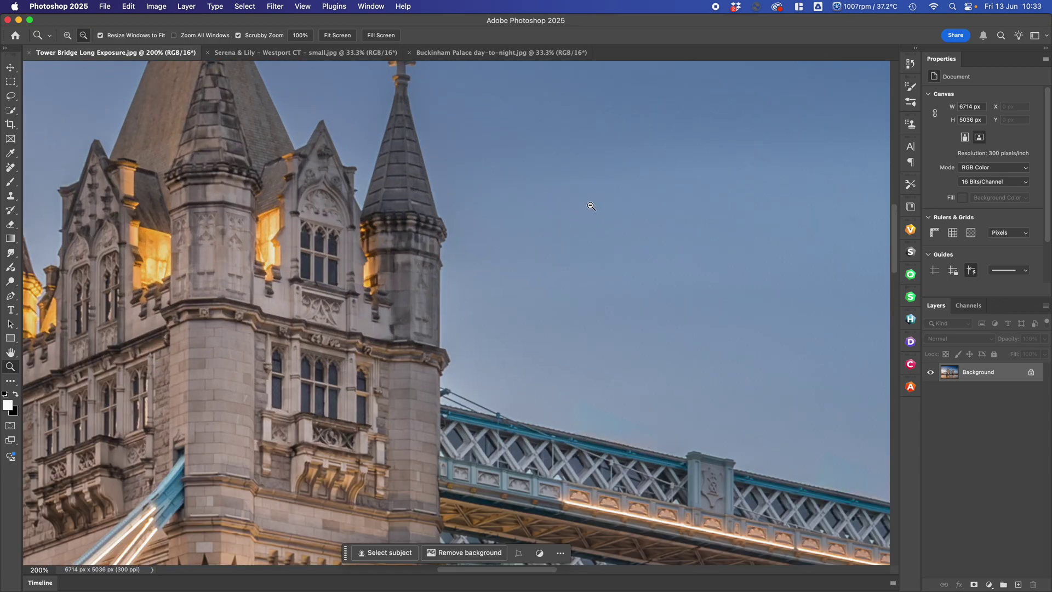
scroll(591, 206, "right", 10)
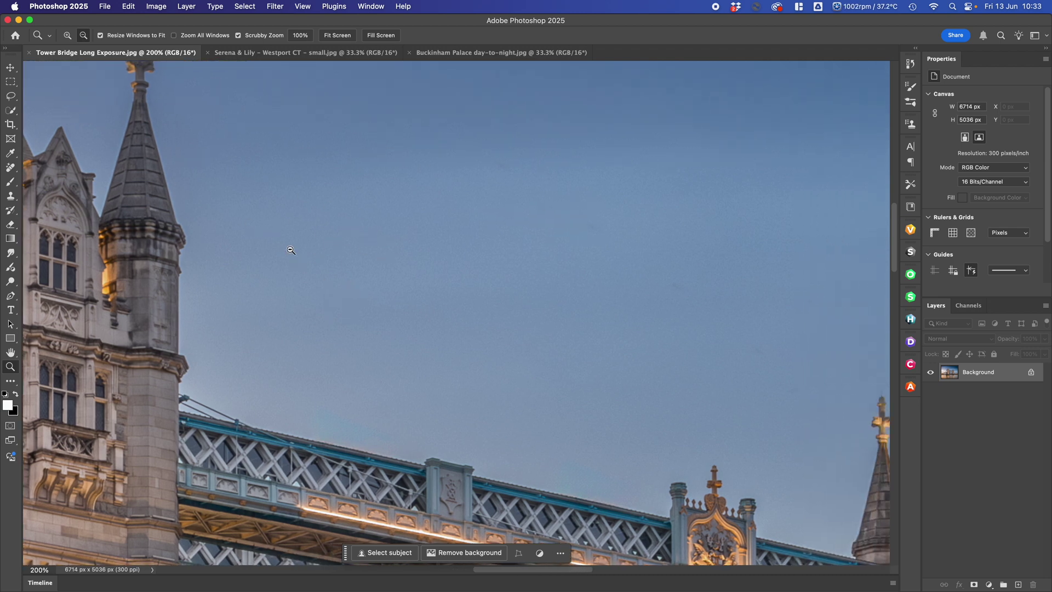
Open the Tower Bridge photo in Nik 8 Dfine and show the sky beside the tower at 200 %.
left_click(911, 343)
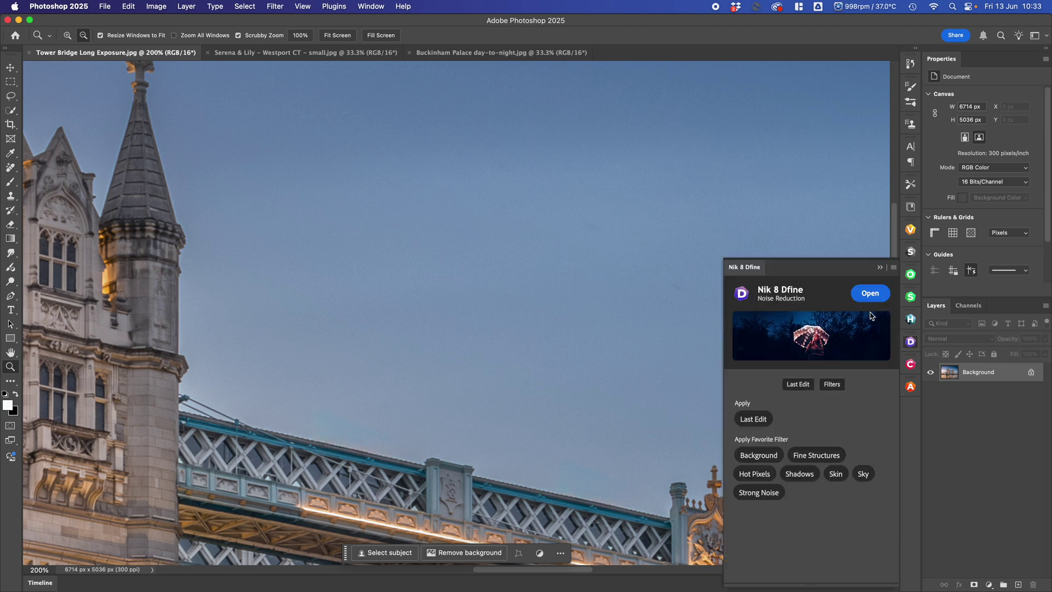
left_click(870, 293)
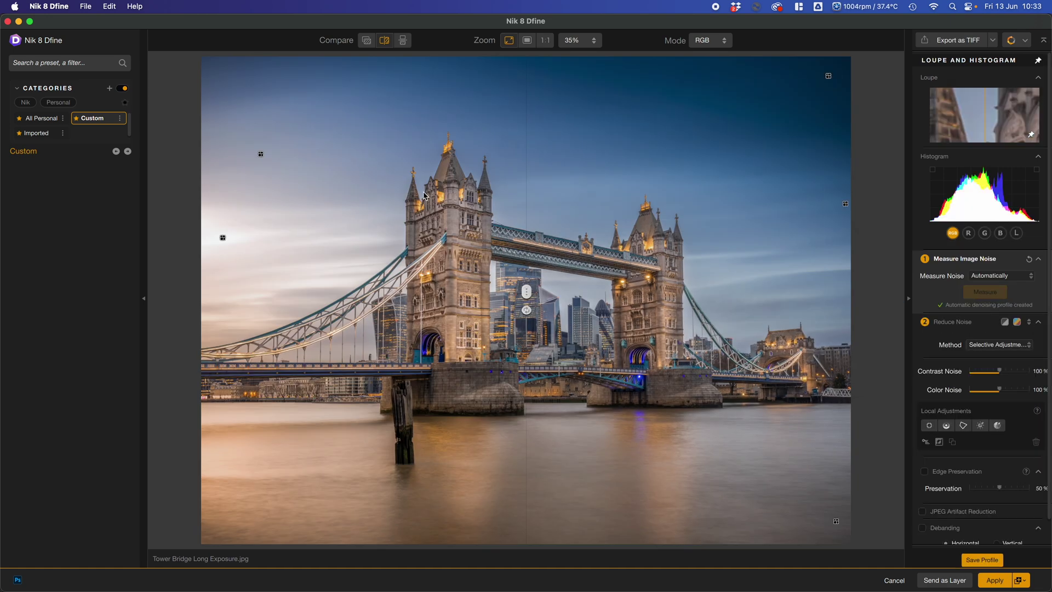
left_click(594, 41)
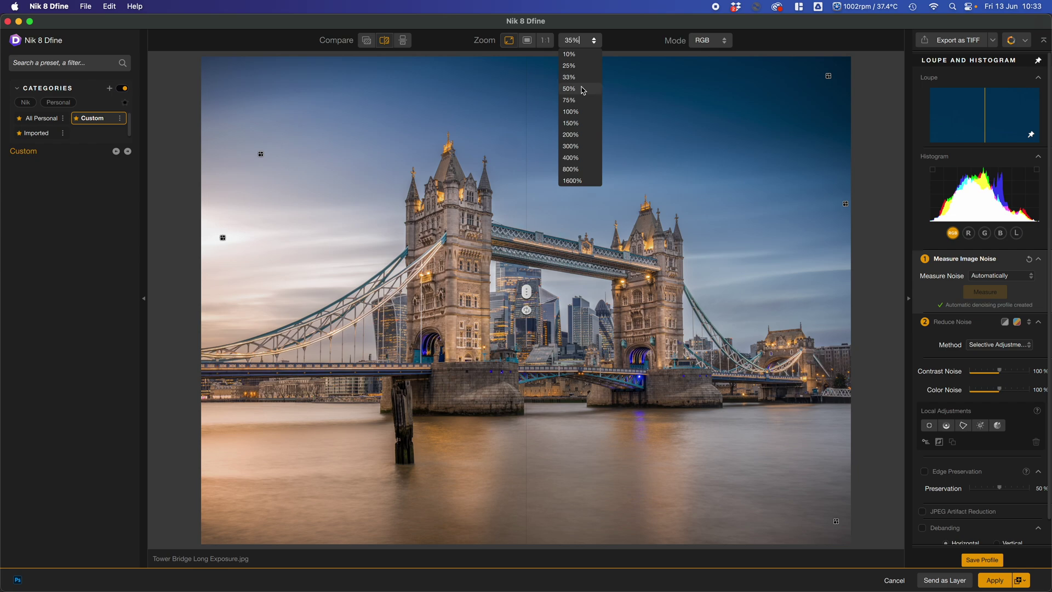
left_click(571, 135)
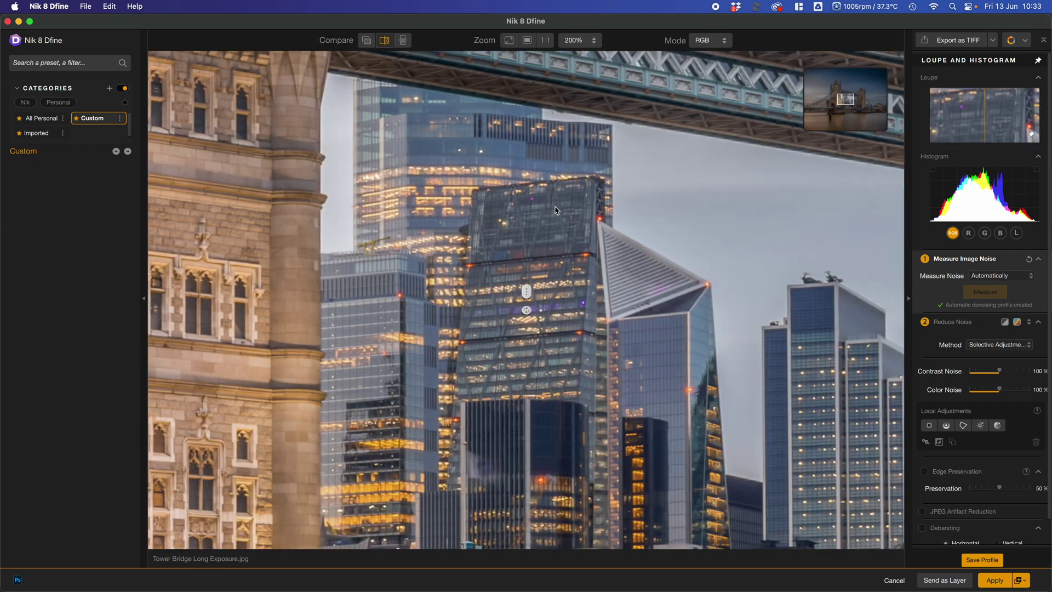
left_click_drag(554, 206, 550, 441)
left_click_drag(534, 288, 542, 461)
left_click_drag(510, 257, 482, 340)
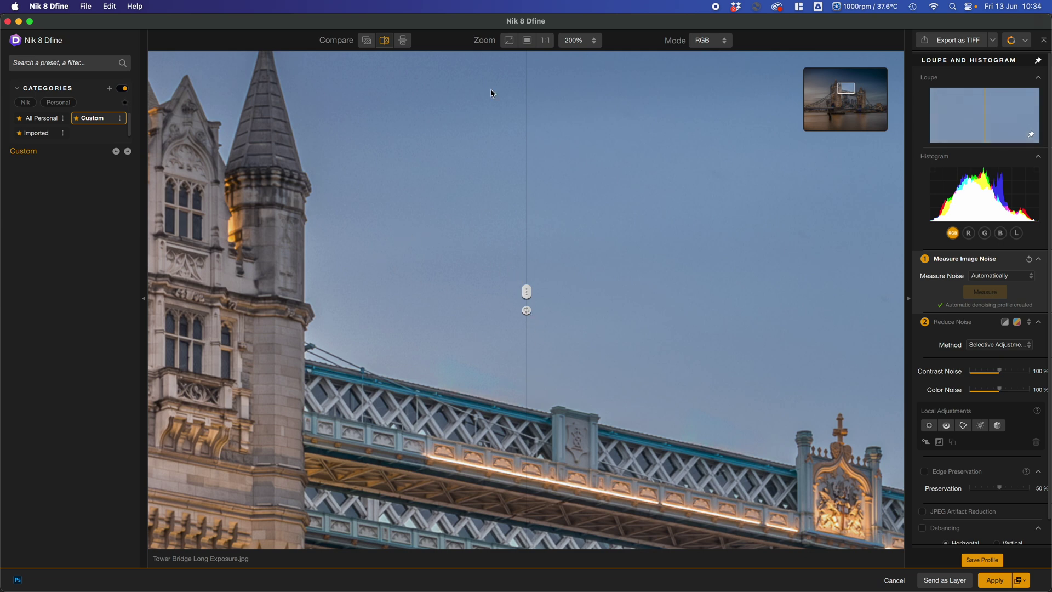
Compare the sky before and after noise reduction at 300 % by moving the split-view divider across it.
left_click(593, 41)
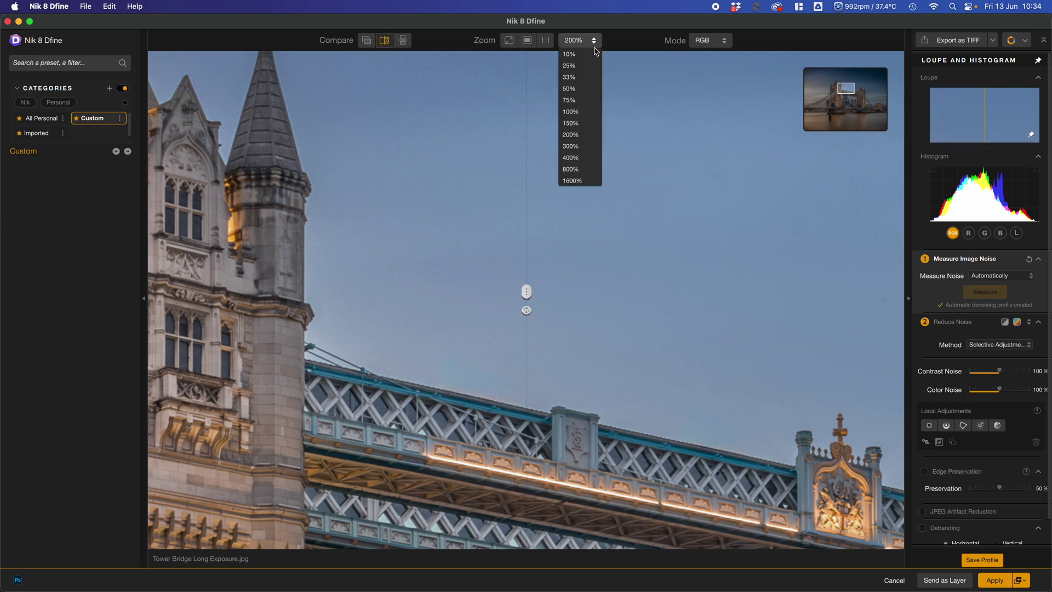
left_click(580, 145)
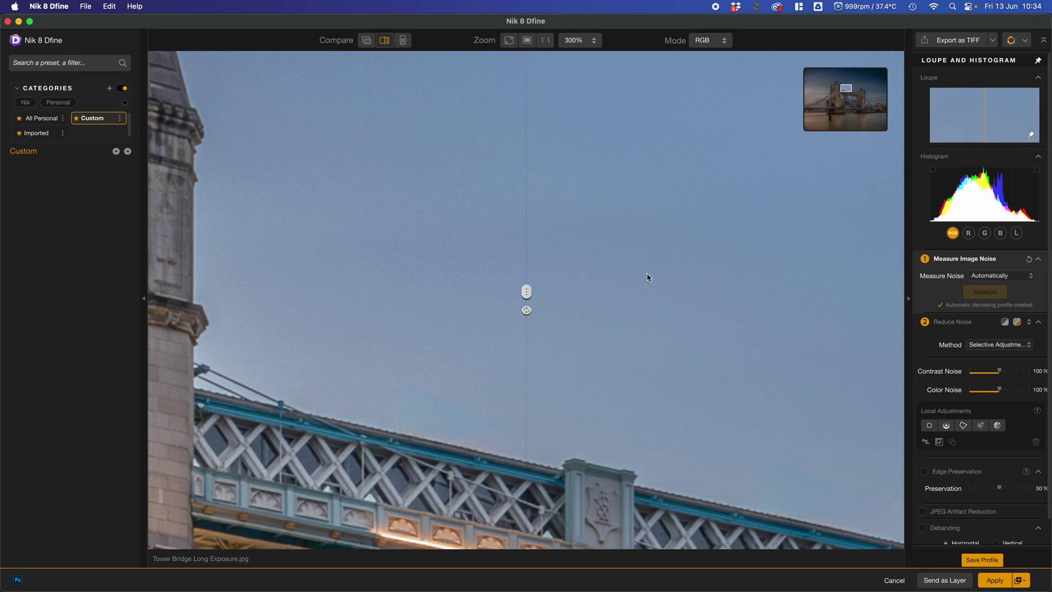
left_click_drag(526, 293, 151, 294)
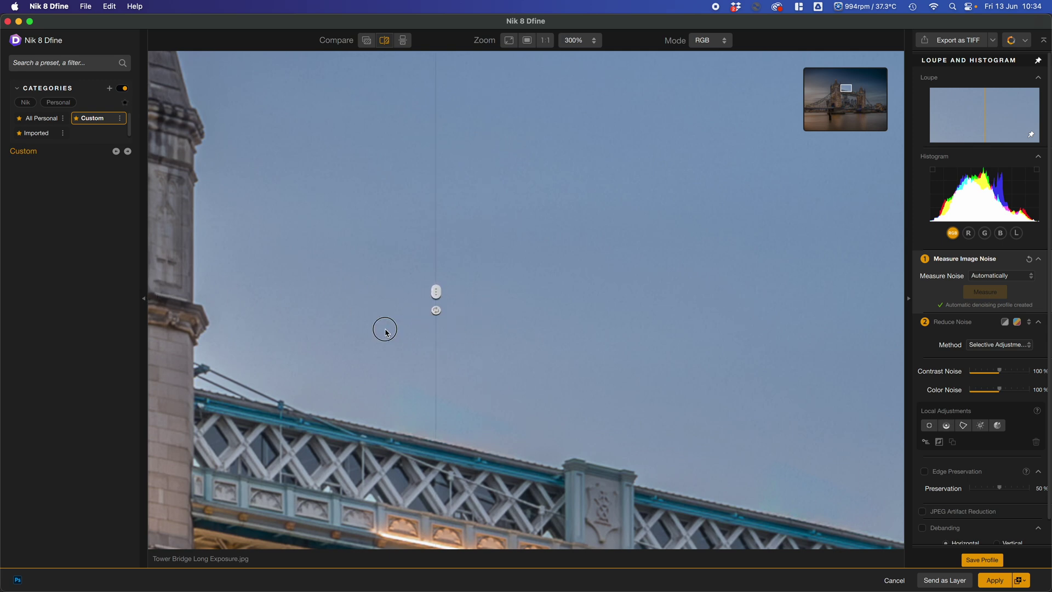
left_click_drag(131, 341, 452, 360)
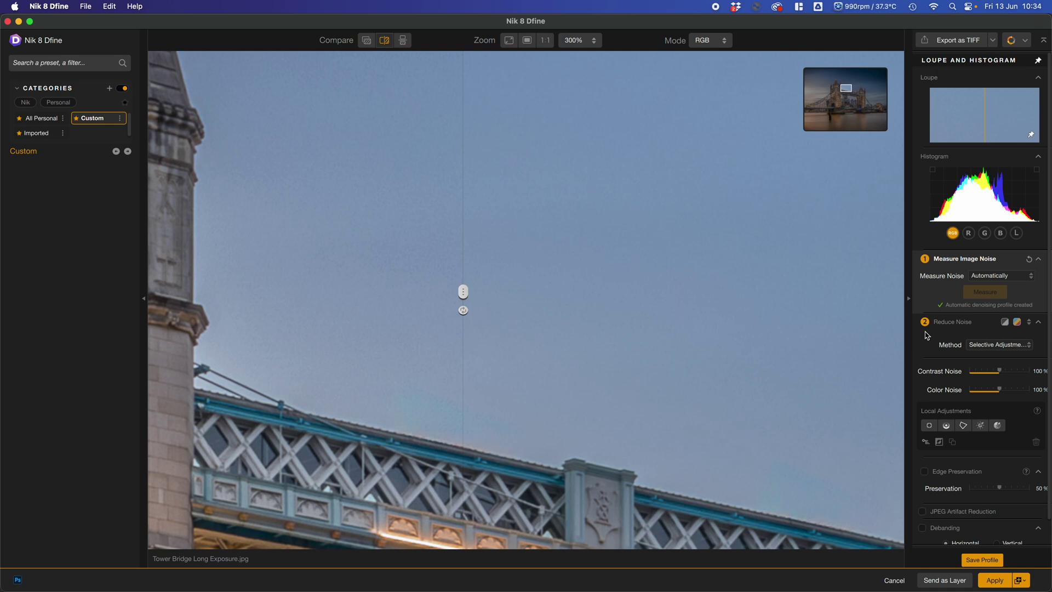
Try the Manually option for measuring noise with selected areas, and set Measure Noise back to Automatically.
scroll(995, 359, "down", 1)
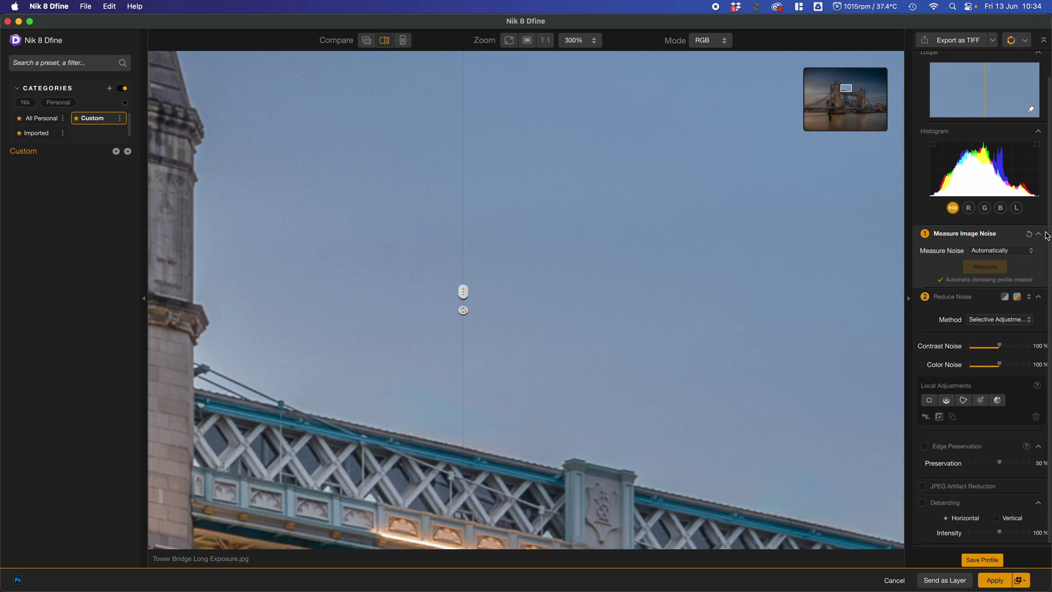
left_click(1024, 257)
left_click(995, 273)
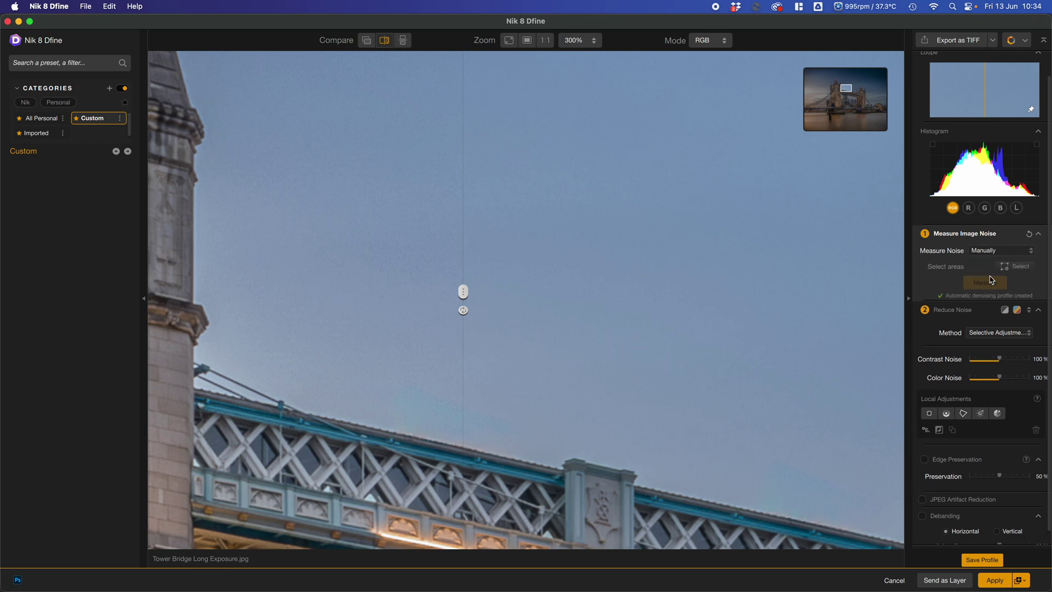
left_click(1017, 266)
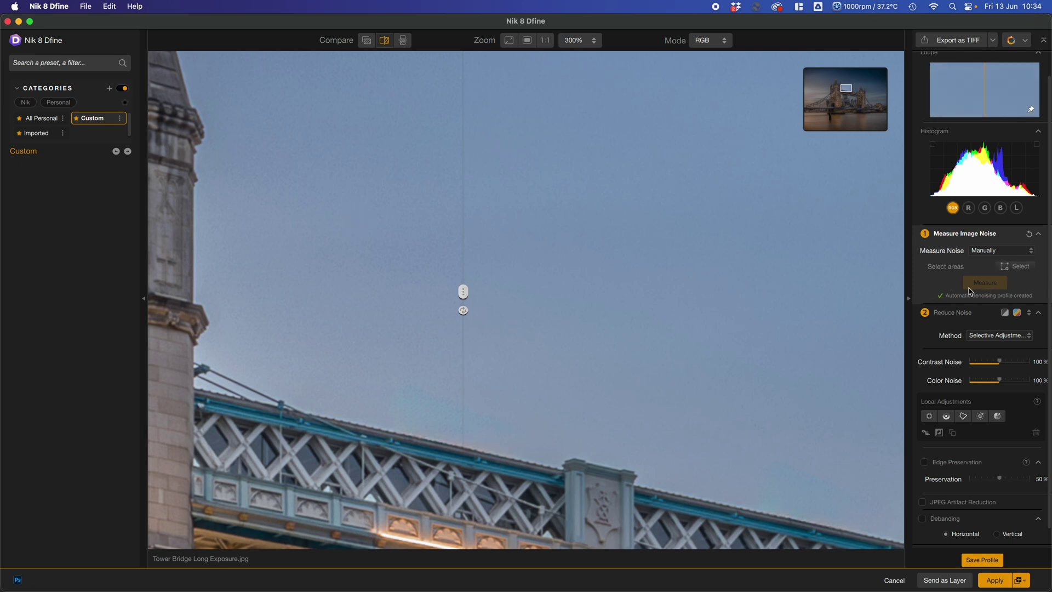
left_click(1006, 251)
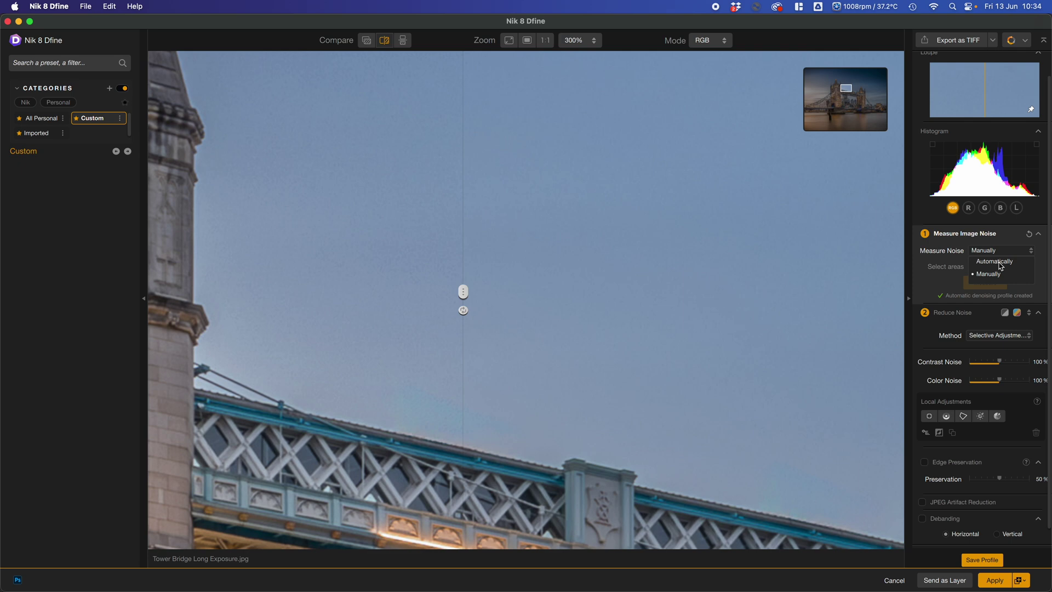
left_click(1001, 267)
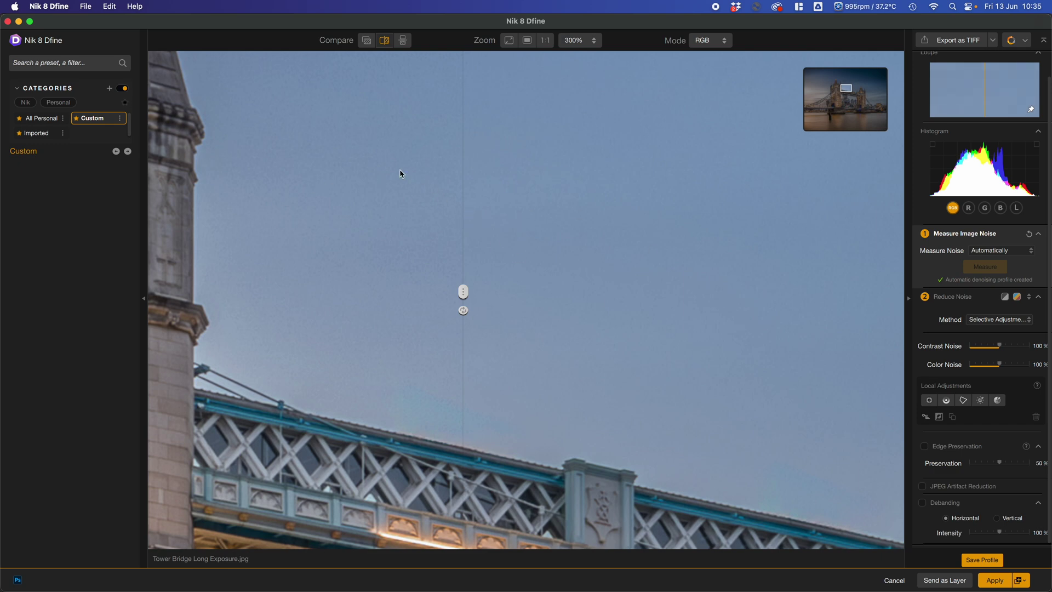
Test weaker and stronger Contrast Noise reduction on the sky and set it to 95 %.
left_click(981, 347)
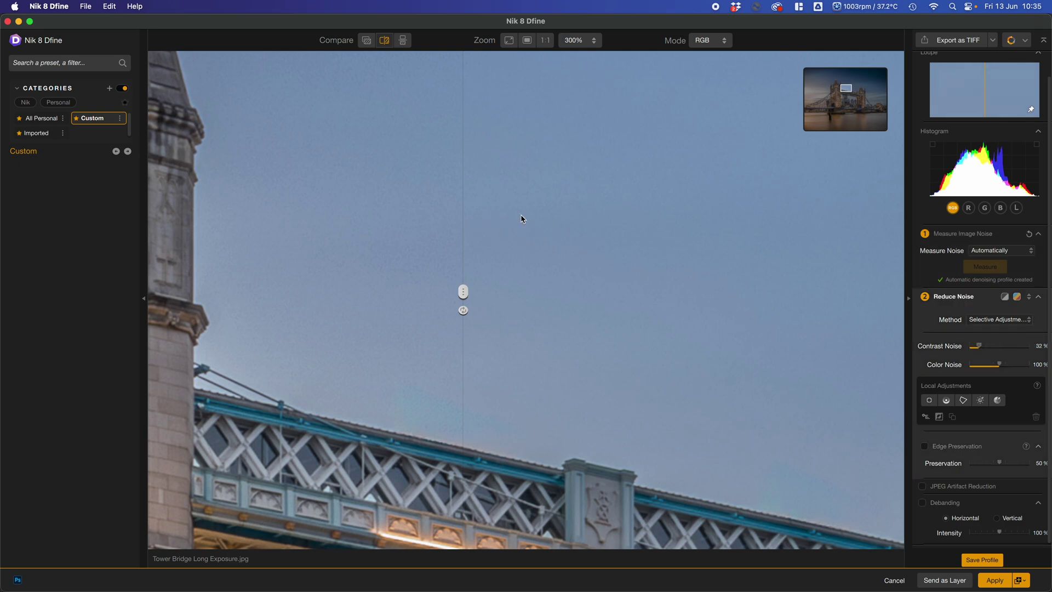
left_click(1016, 349)
left_click(1000, 350)
left_click(999, 349)
Test Color Noise reduction at 28 % and 148 %, and set it to 93 %.
left_click(982, 371)
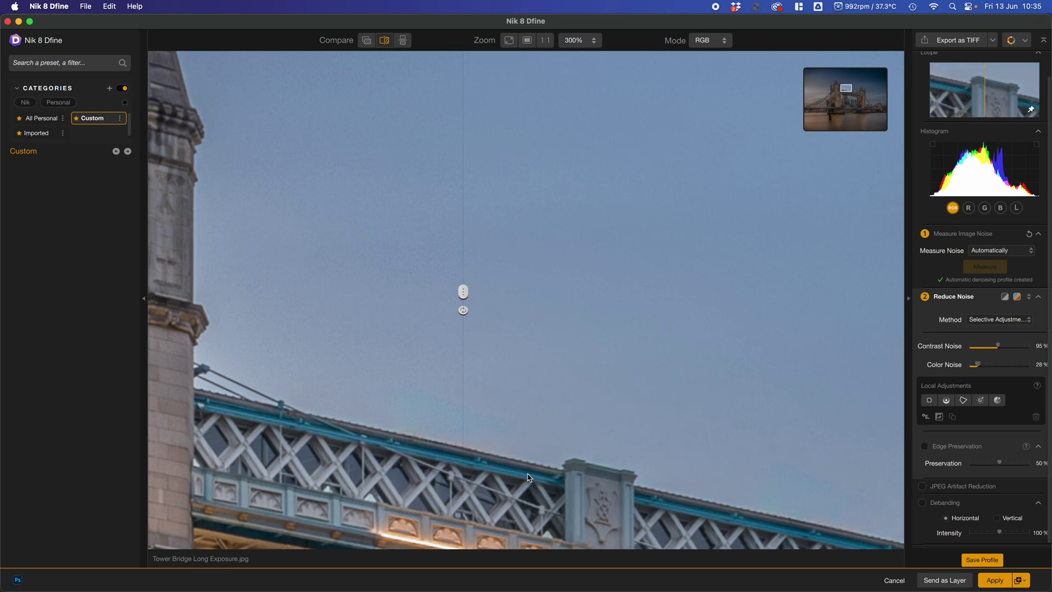
left_click(1014, 367)
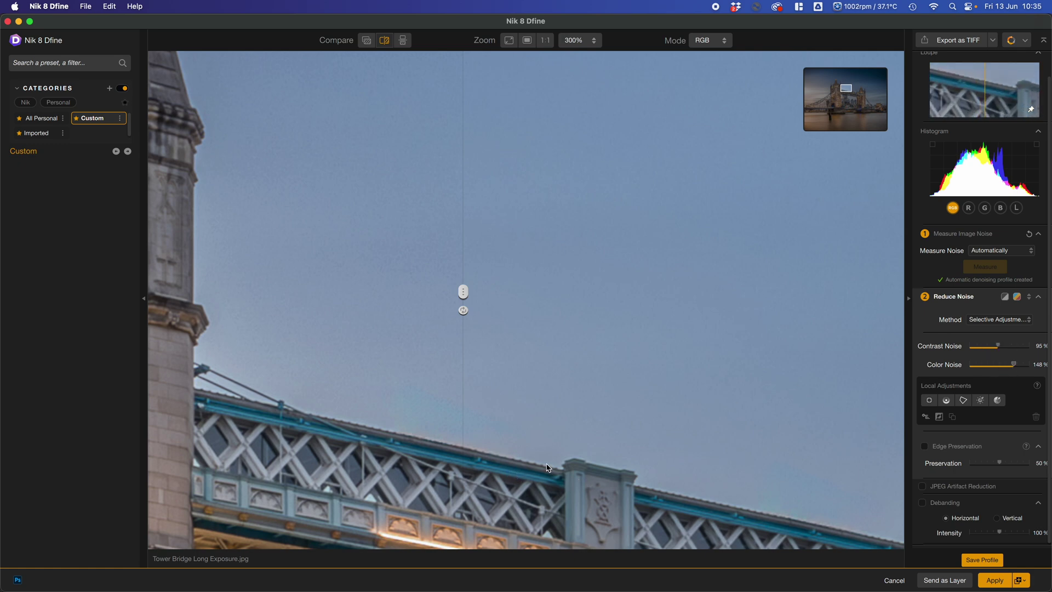
left_click(997, 365)
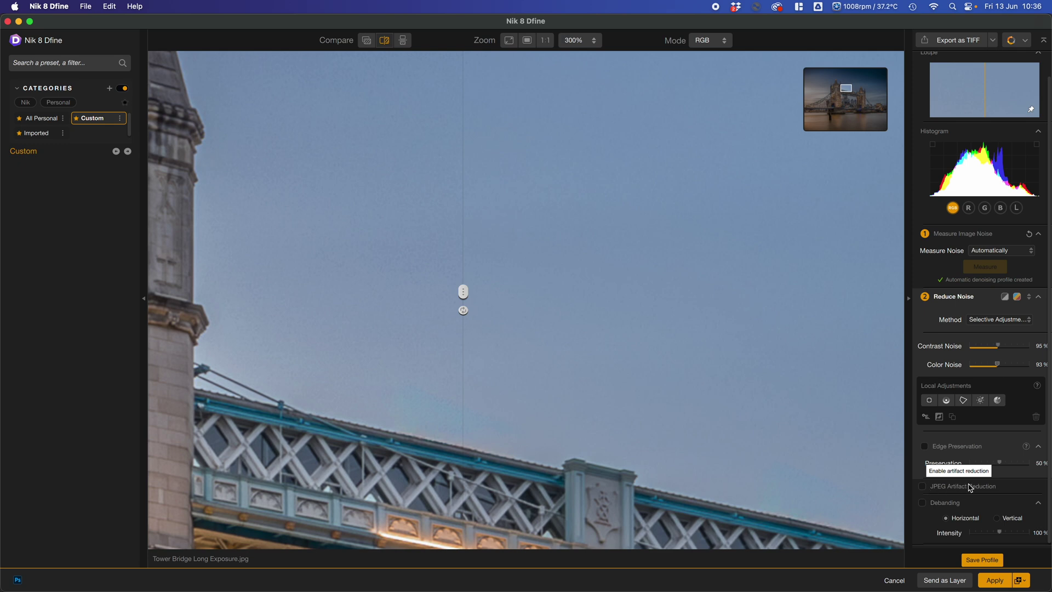
Toggle JPEG Artifact Reduction to compare its effect, and leave it enabled.
left_click(923, 487)
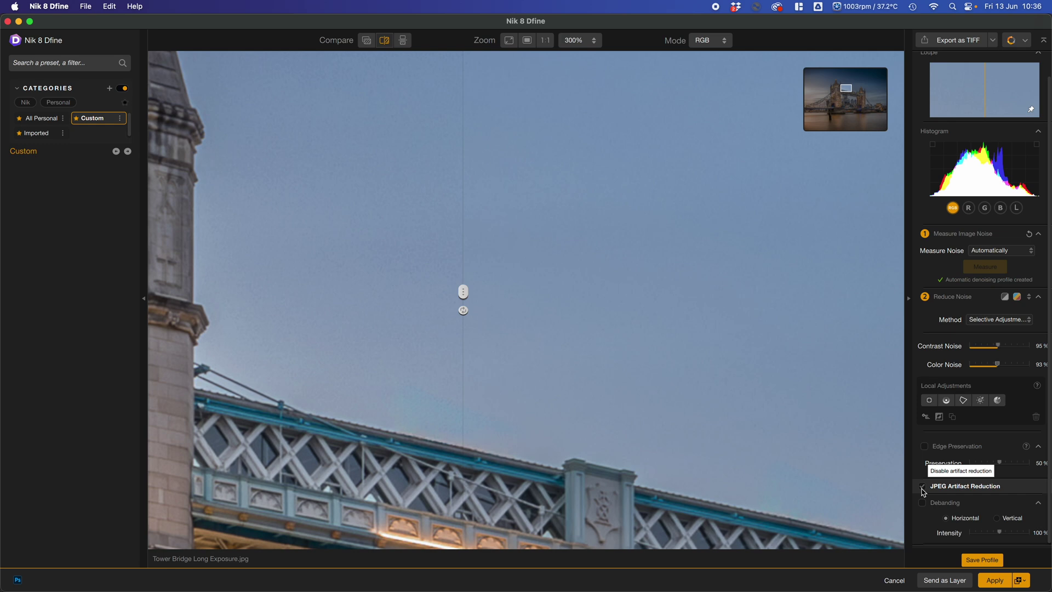
left_click(923, 487)
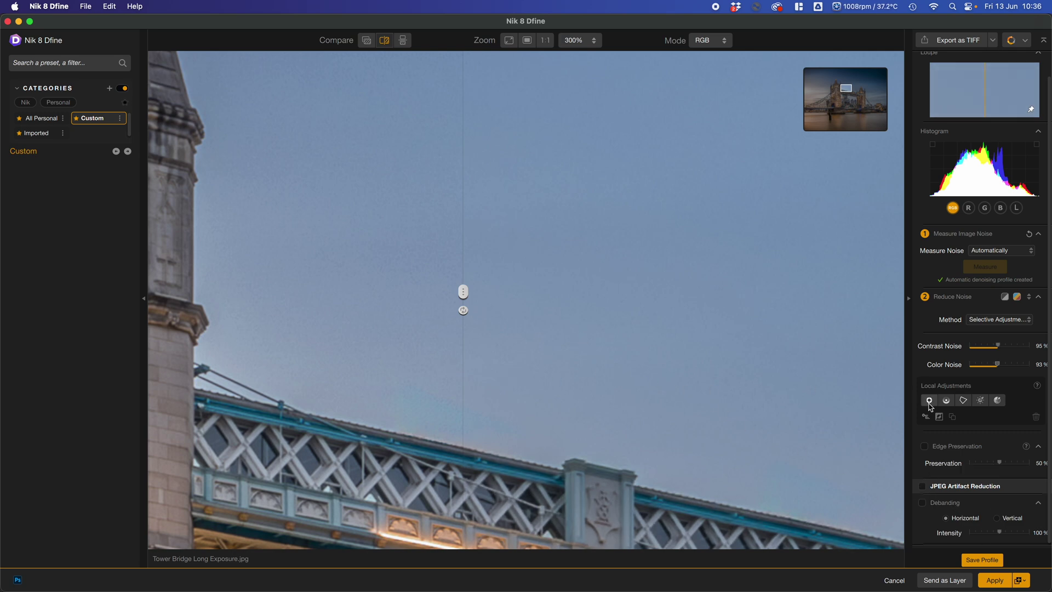
left_click(923, 487)
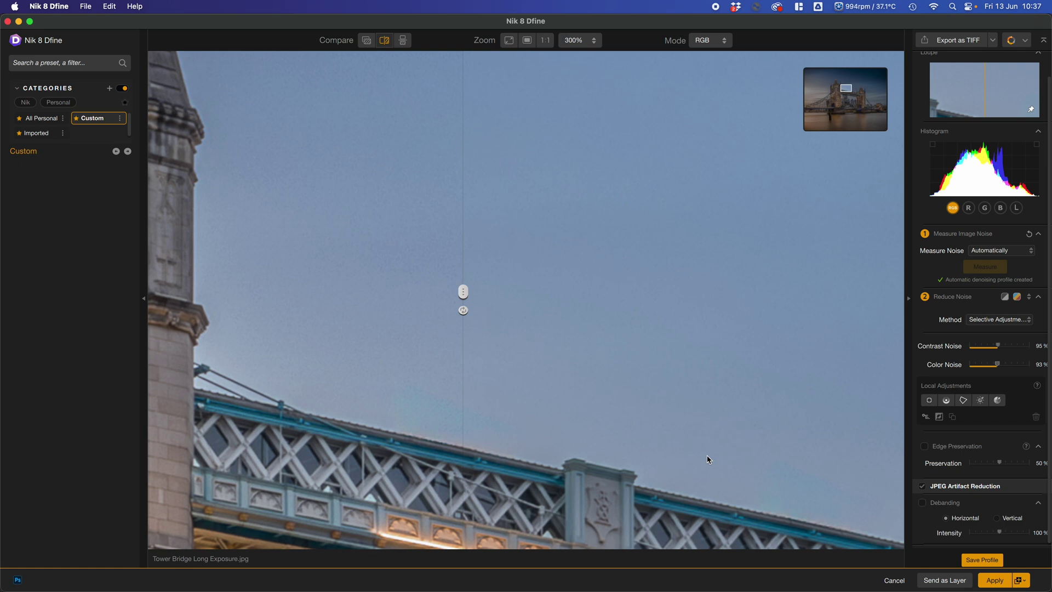
Apply the noise reduction back to the Photoshop document and toggle the Nik 8 Dfine layer's visibility to compare it with the original.
left_click(1005, 583)
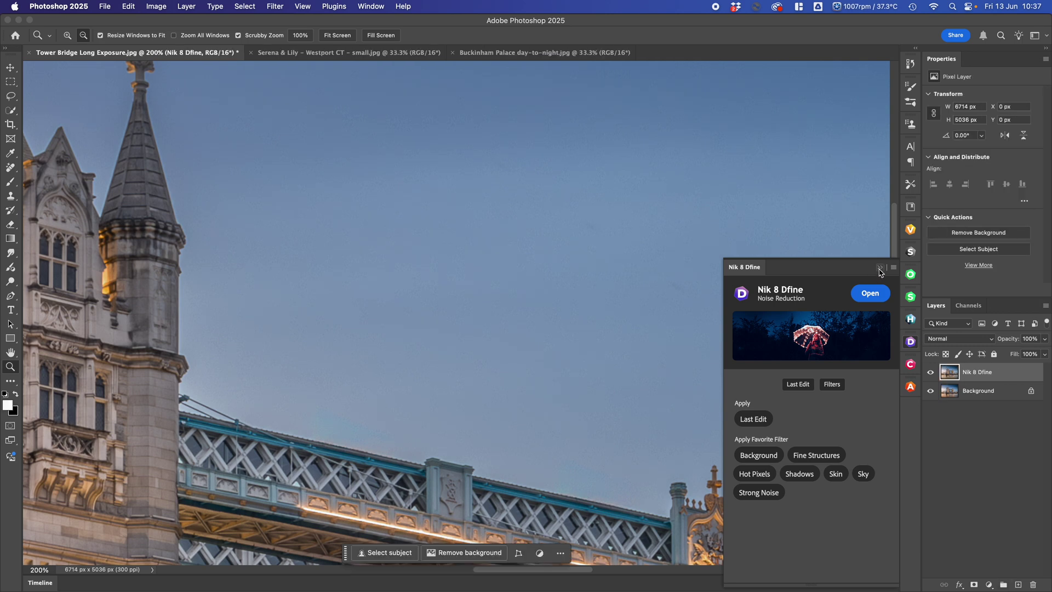
left_click(880, 268)
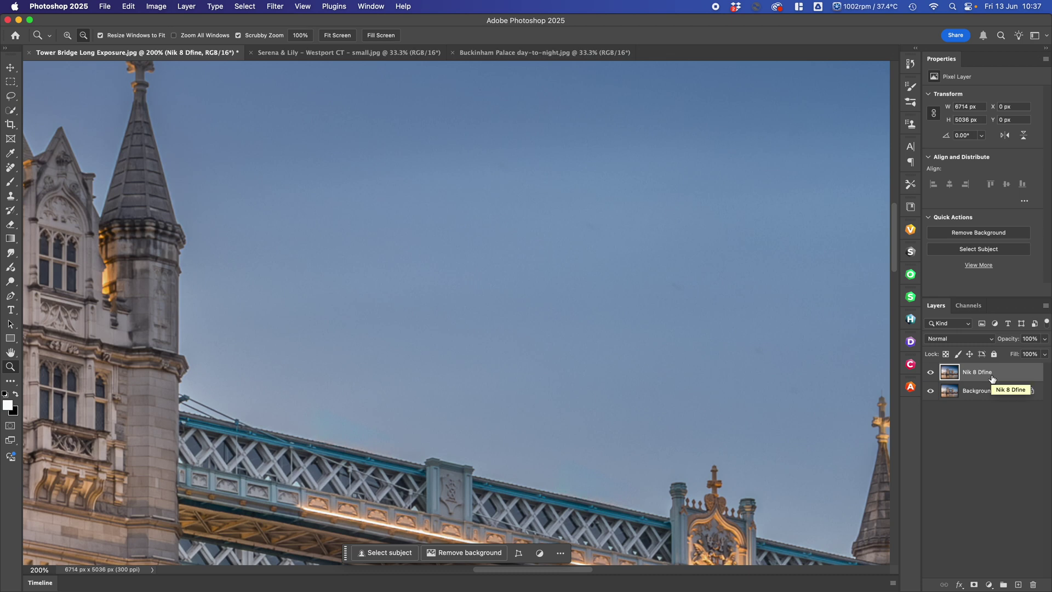
left_click(931, 372)
left_click(931, 375)
left_click(931, 375)
left_click(931, 375)
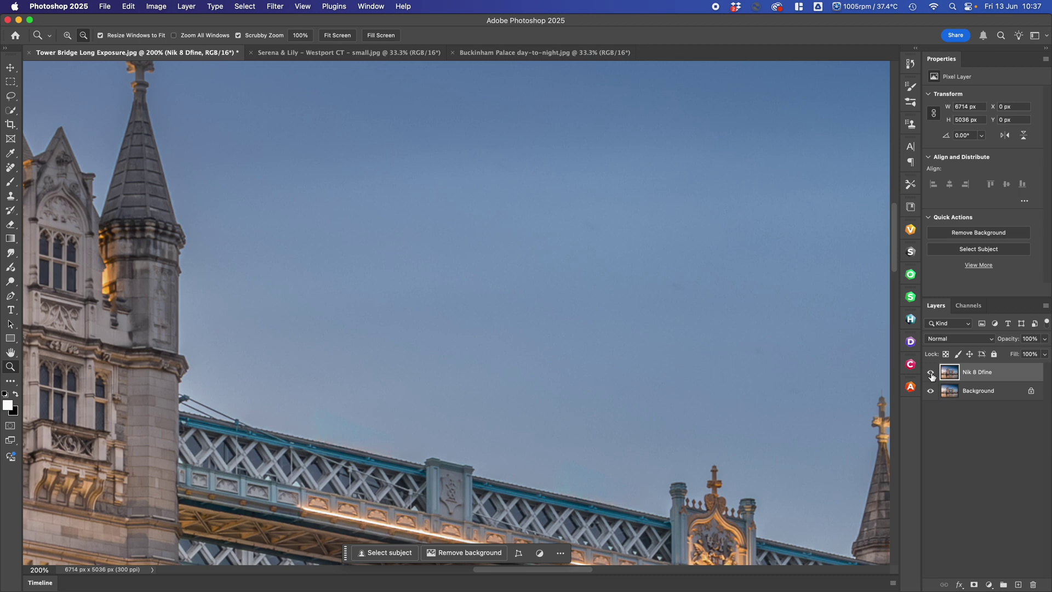
Delete the Background layer, keeping only the Nik 8 Dfine layer.
left_click(987, 391)
right_click(986, 391)
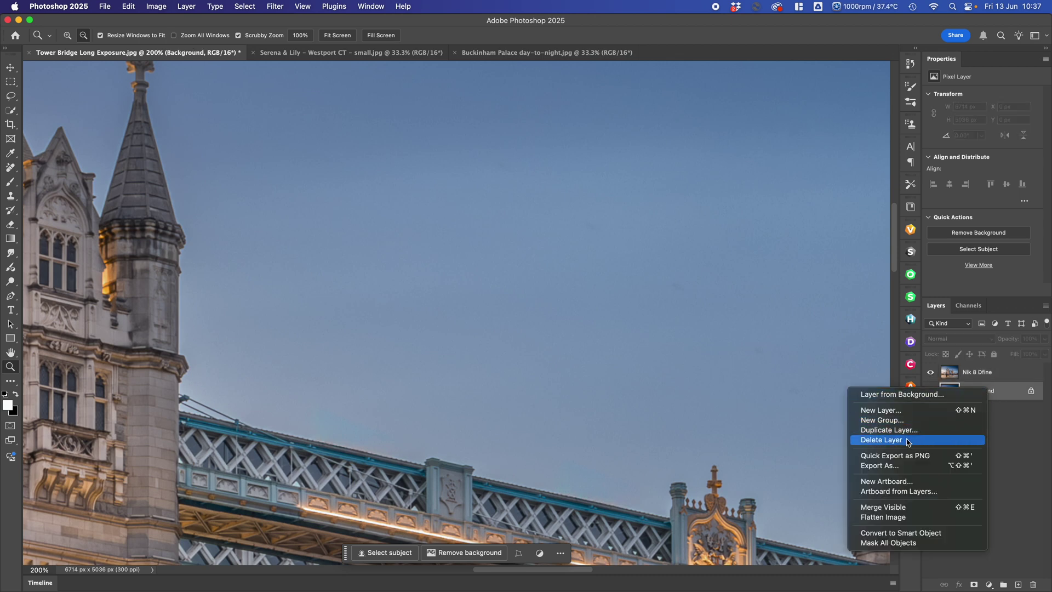
left_click(936, 440)
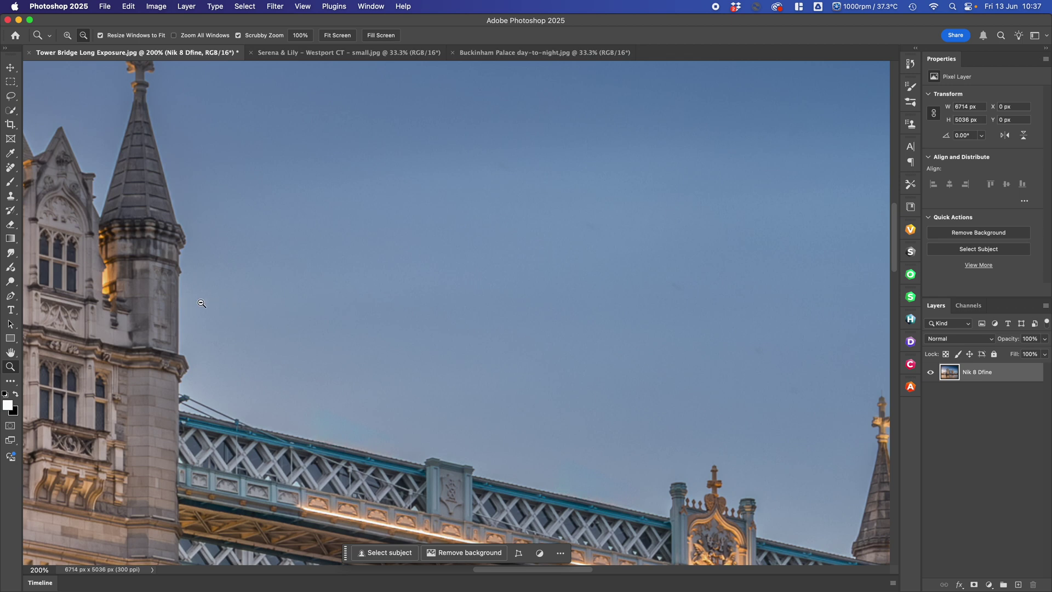
Open the denoised Tower Bridge photo in Nik 8 Color Efex with the whole image fitted in the preview.
left_click(337, 35)
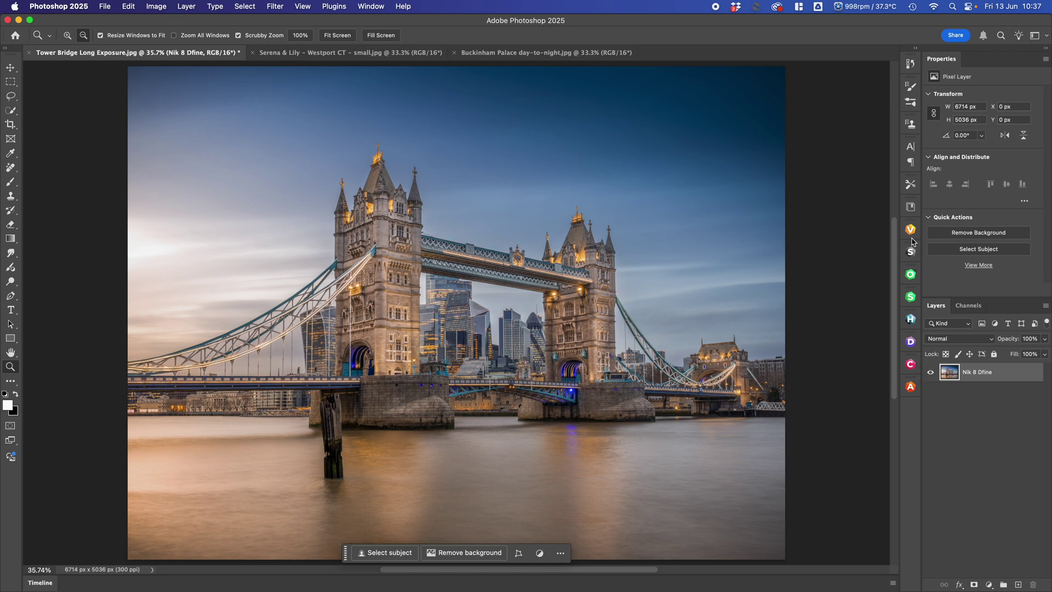
left_click(911, 371)
left_click(871, 300)
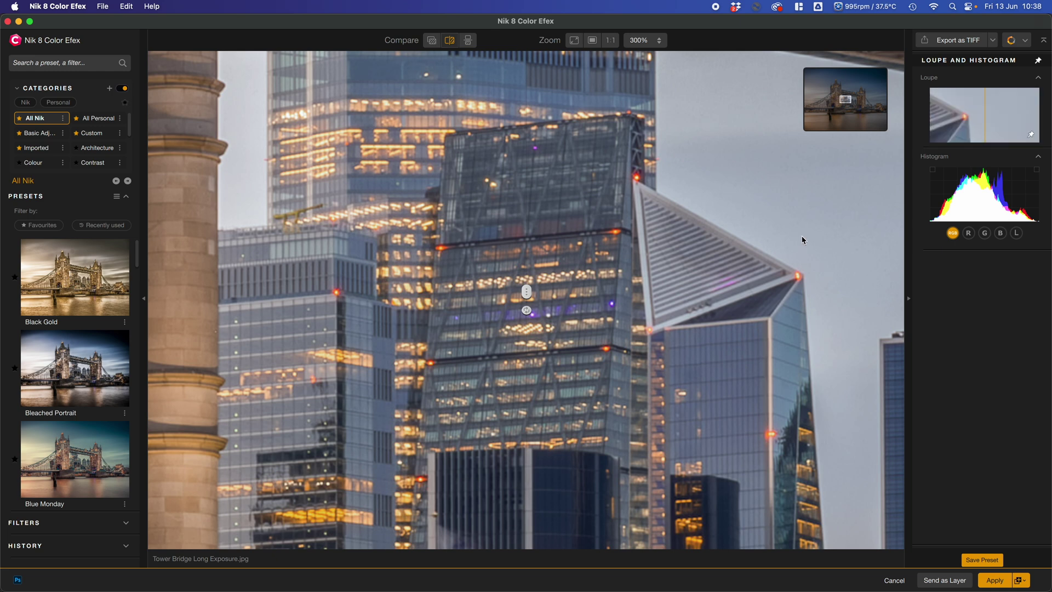
left_click(574, 40)
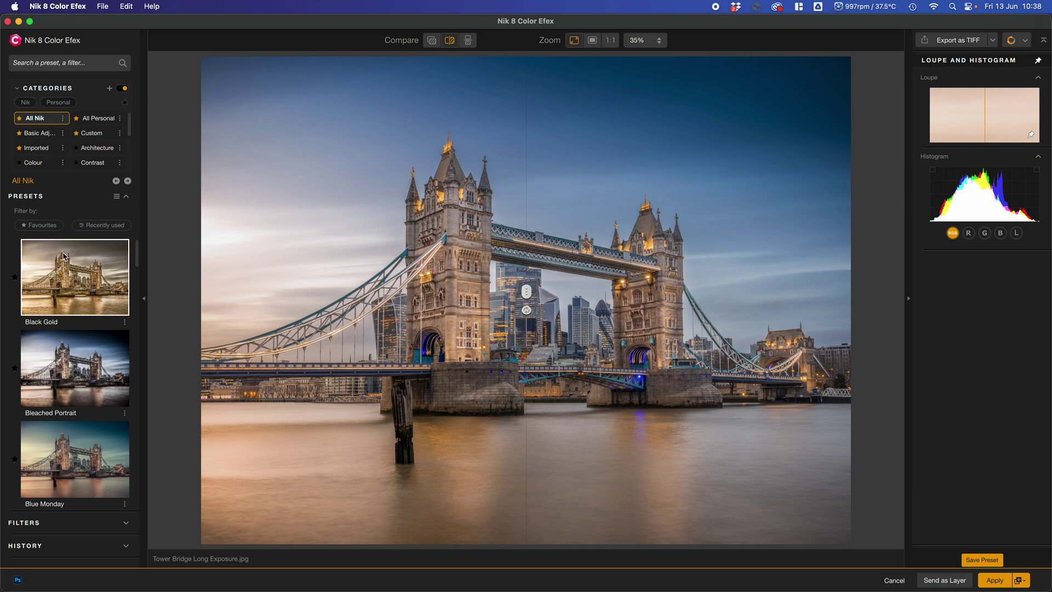
Browse the All Nik presets and apply Super Punch to the Tower Bridge photo.
scroll(65, 271, "down", 4)
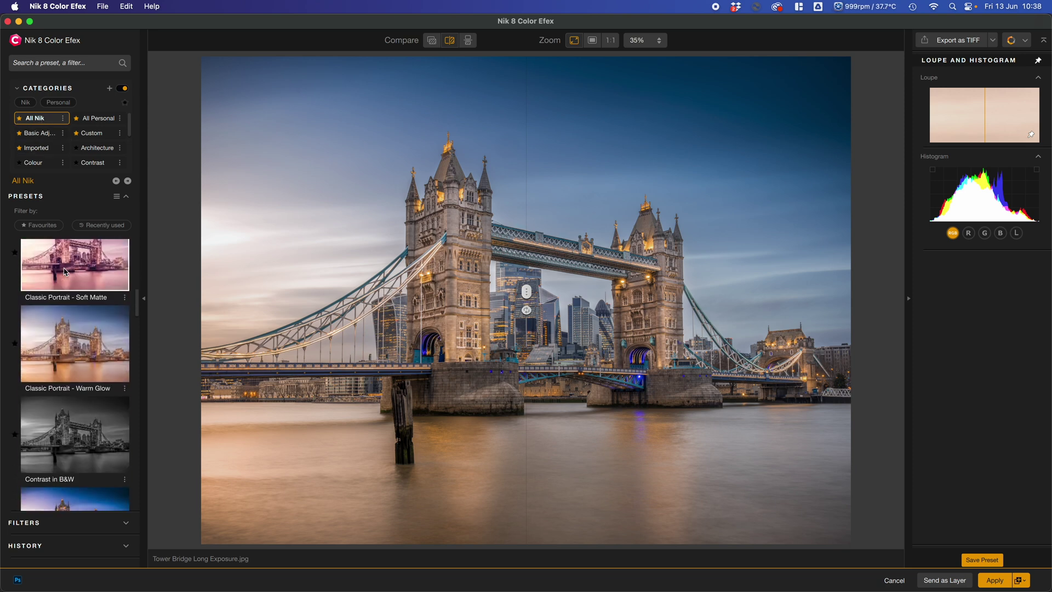
scroll(65, 271, "down", 5)
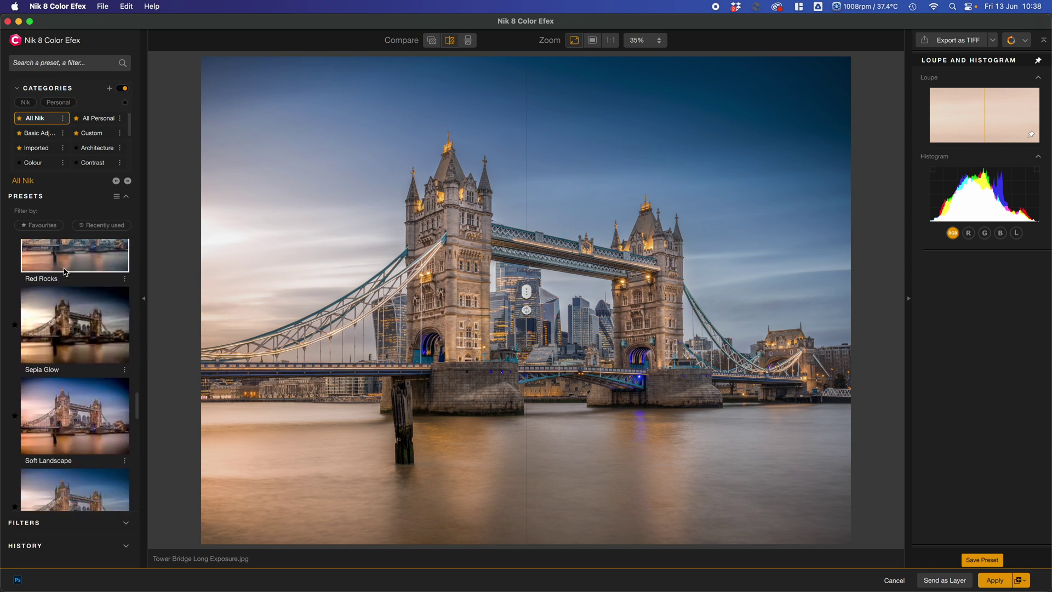
scroll(65, 271, "down", 5)
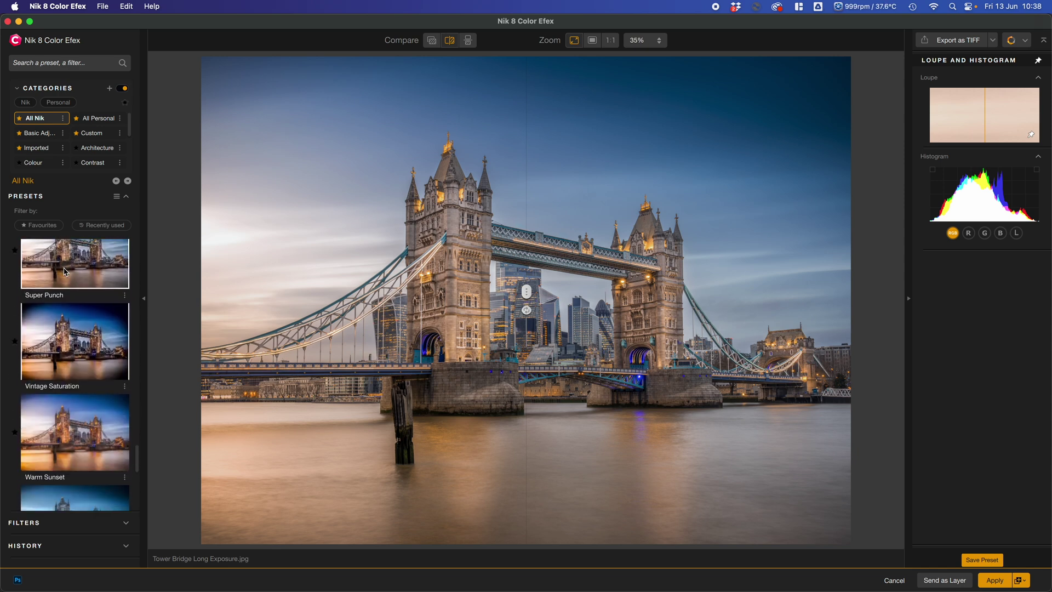
scroll(65, 272, "down", 5)
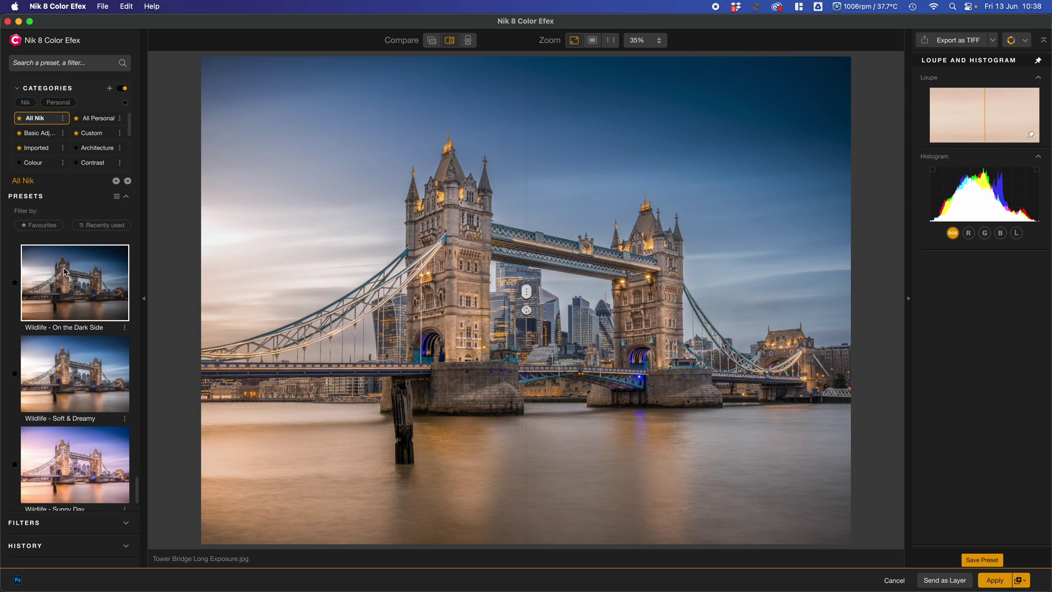
scroll(65, 271, "up", 10)
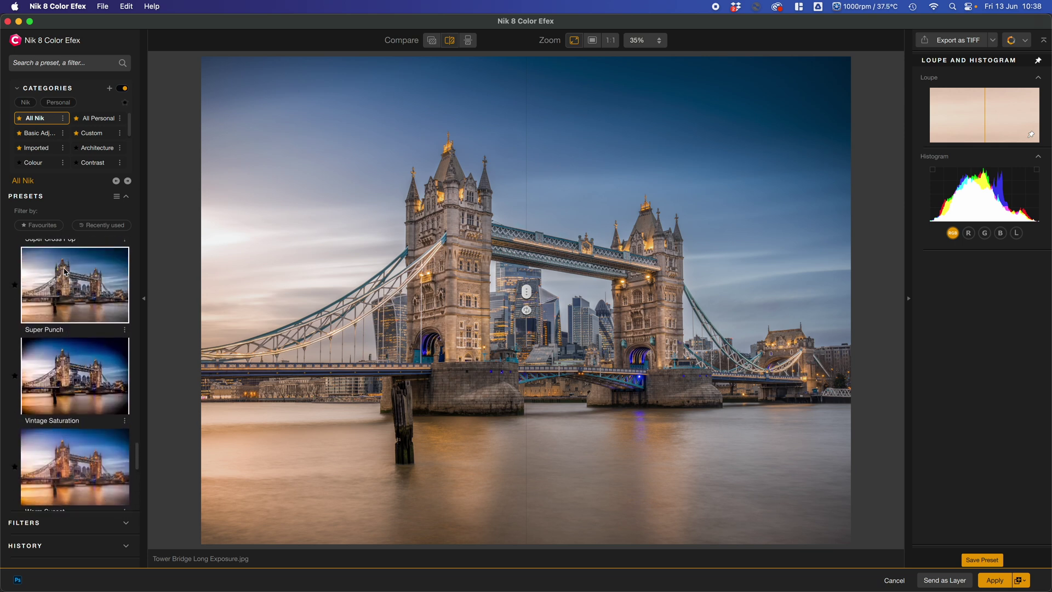
scroll(65, 272, "down", 4)
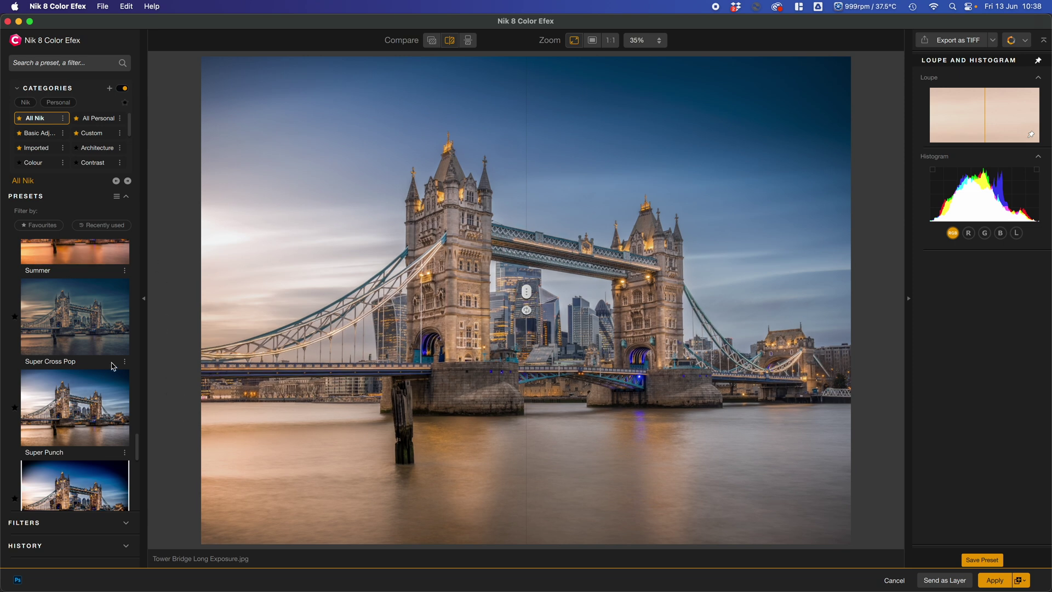
left_click(89, 420)
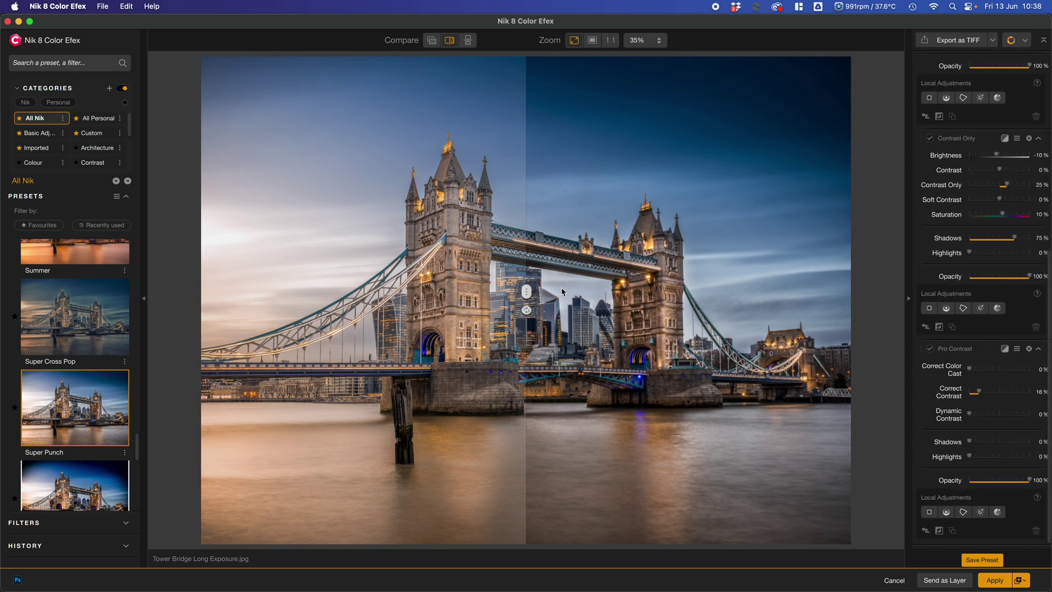
Shift the split comparison divider toward the photo's left side to compare Super Punch with the original.
left_click_drag(525, 295, 328, 303)
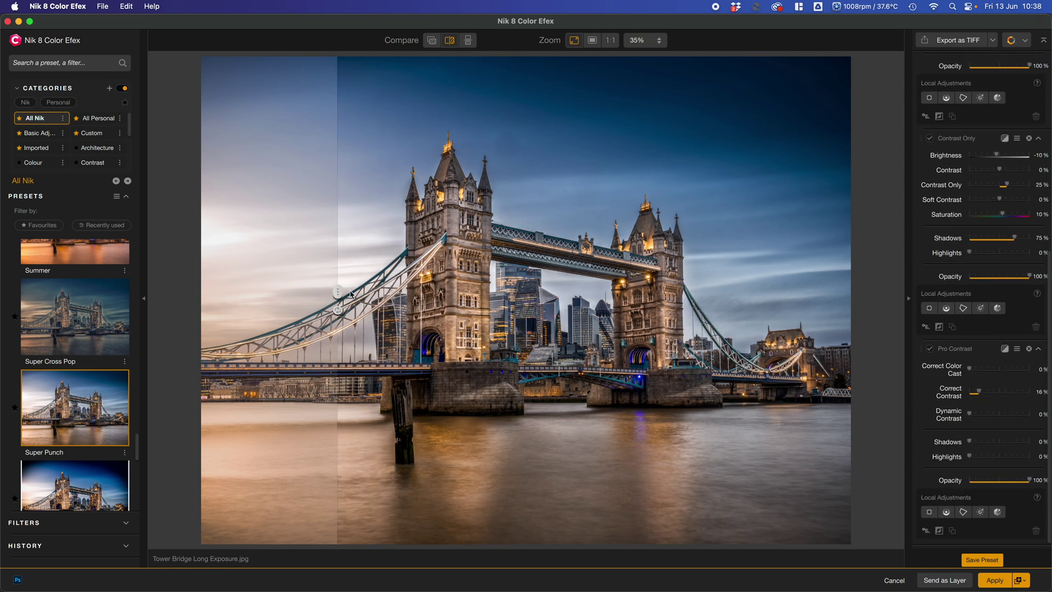
left_click_drag(357, 298, 352, 358)
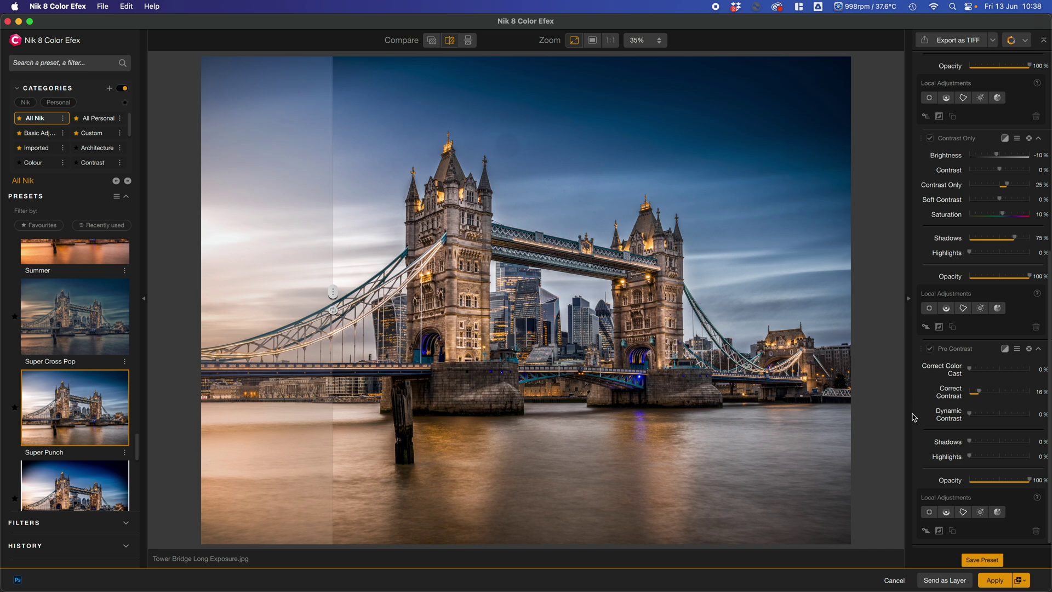
left_click_drag(345, 287, 361, 260)
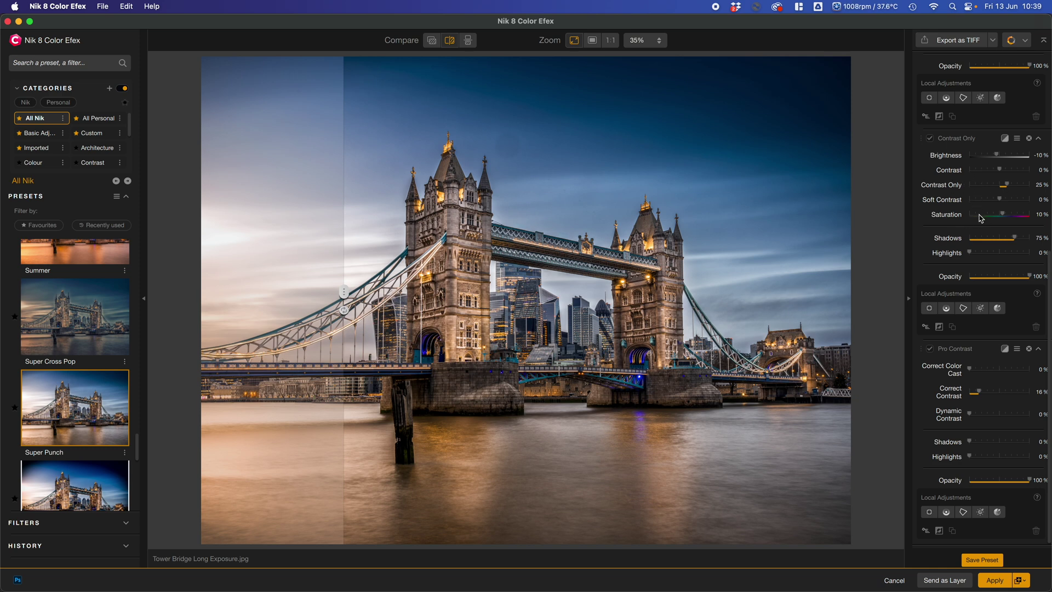
In the Contrast Only filter, set Contrast Only to 15 % and Shadows to 88 %.
scroll(981, 218, "up", 1)
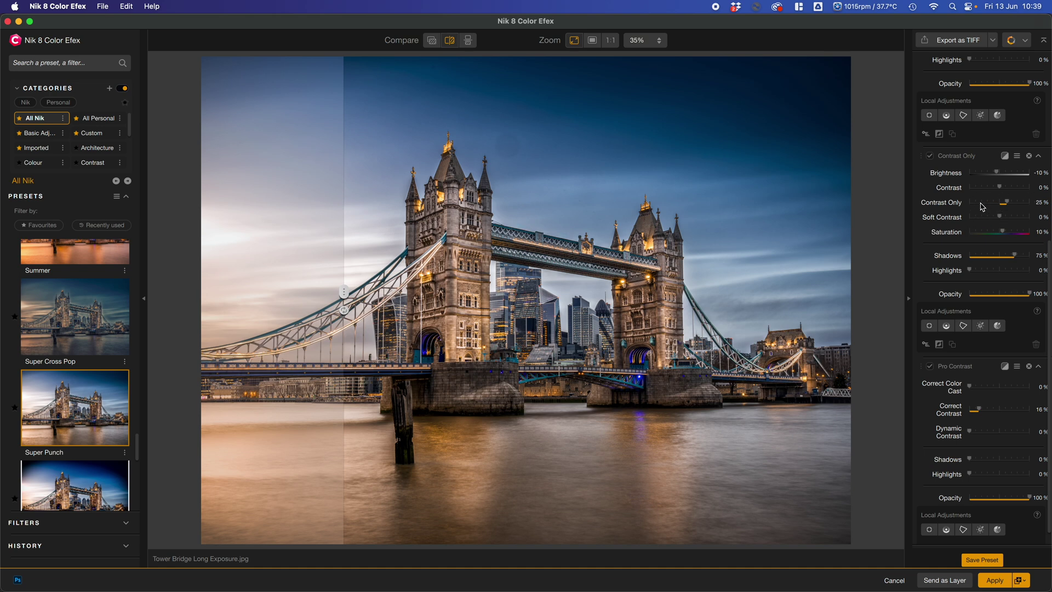
mouse_move(1007, 203)
left_mouse_down()
mouse_move(994, 204)
mouse_move(1018, 208)
mouse_move(1006, 210)
left_mouse_up()
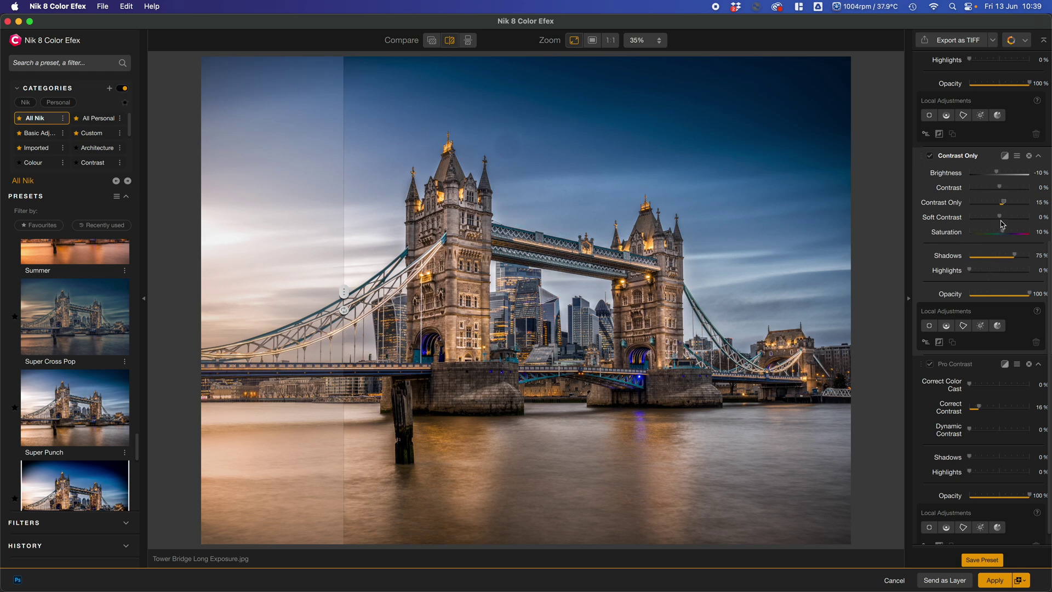
scroll(999, 281, "down", 1)
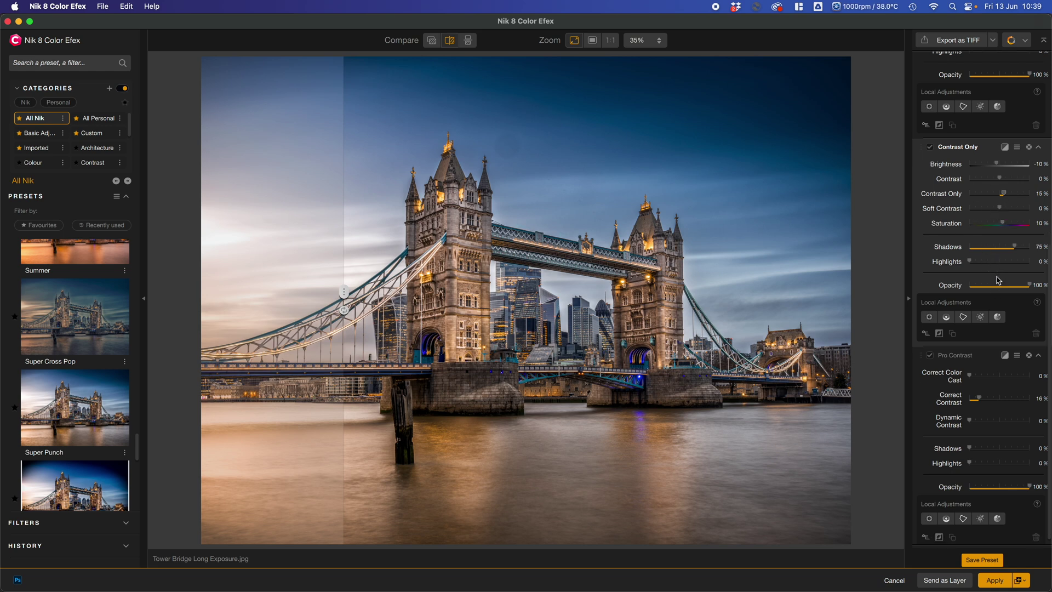
left_click(1021, 248)
Try Correct Color Cast at 30 % and 77 % in the Pro Contrast filter, and return it to 0 %.
scroll(974, 395, "down", 1)
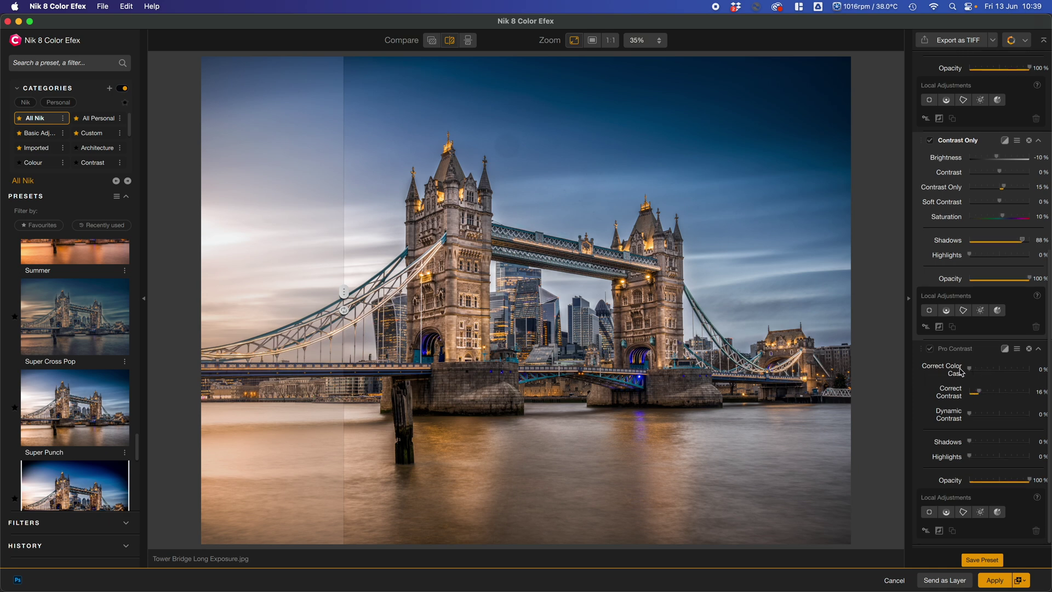
left_click(991, 375)
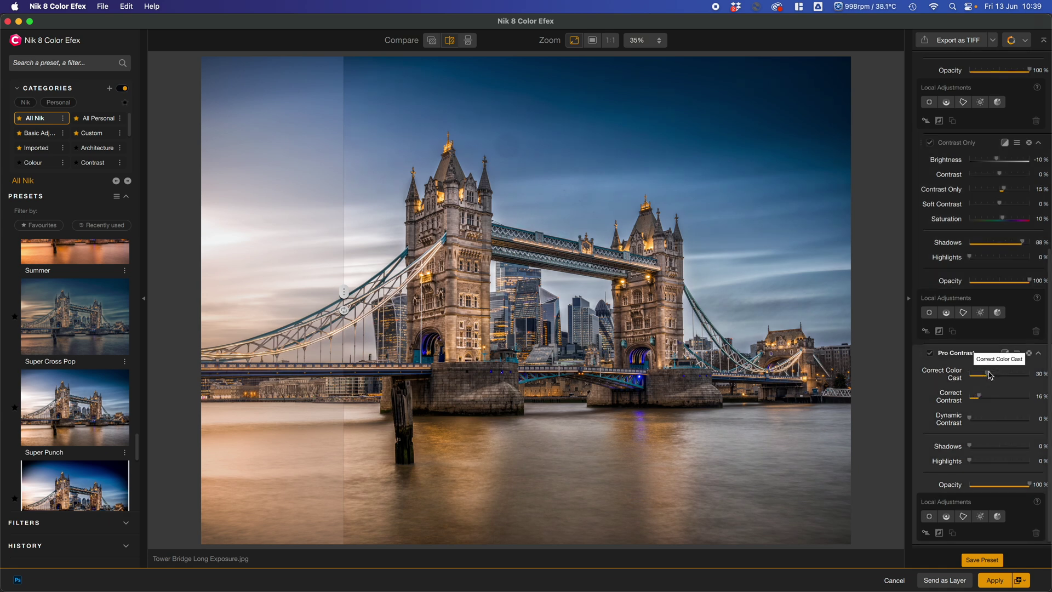
left_click(1015, 376)
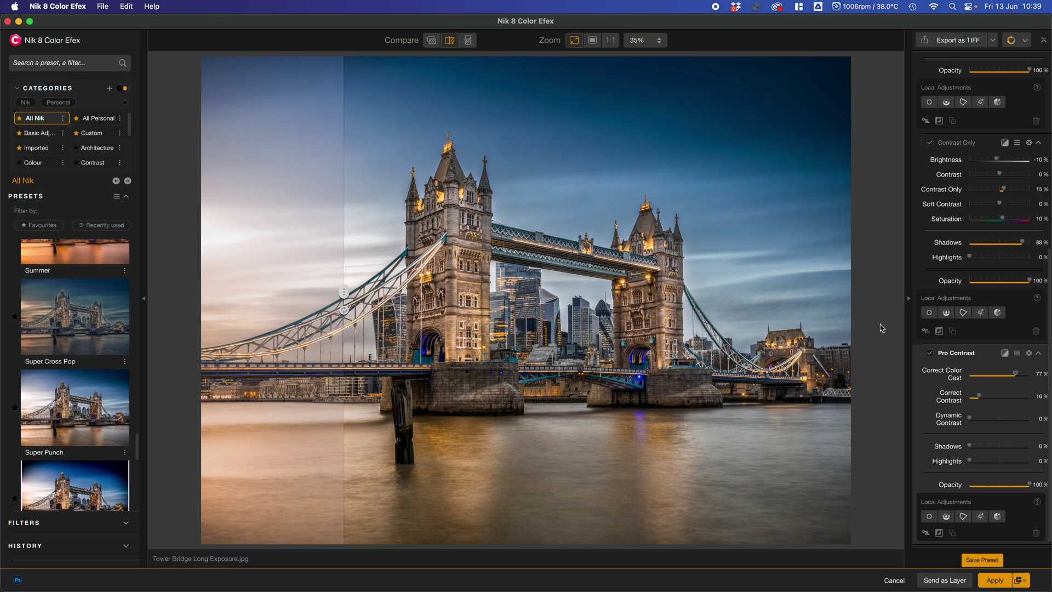
left_click_drag(1016, 378, 907, 385)
Test the Pro Contrast filter's Correct Contrast at 48 %, 82 % and 7 %, and set it to 20 %.
left_click(999, 398)
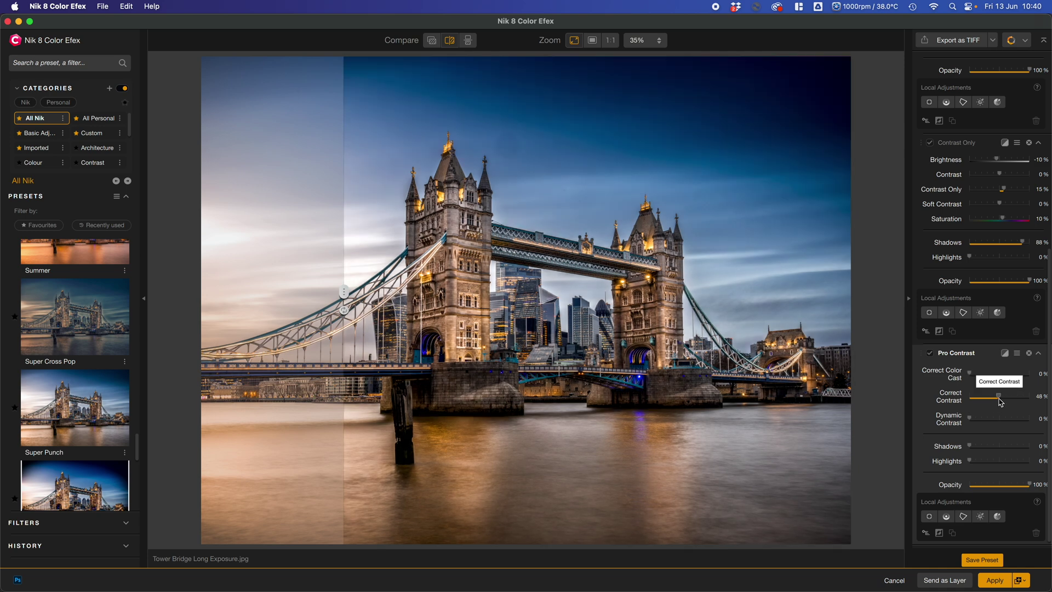
left_click_drag(999, 402, 1019, 402)
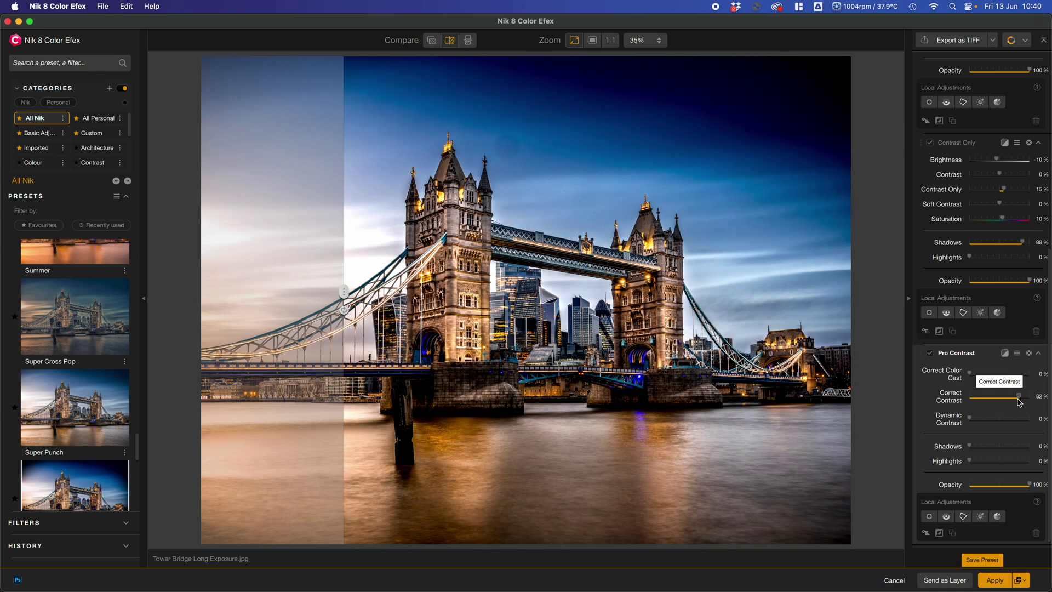
left_click(975, 399)
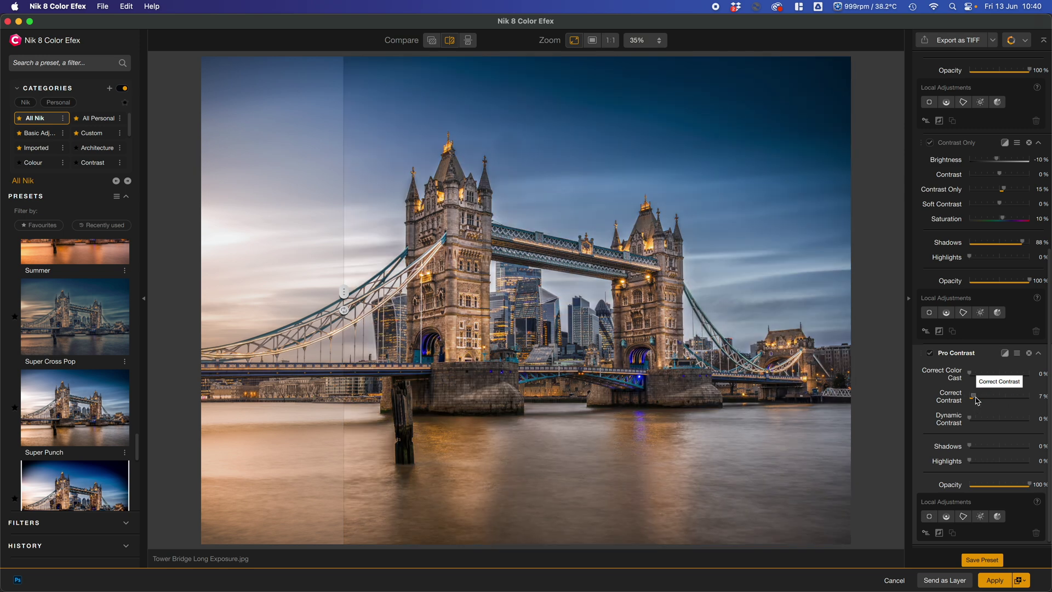
left_click_drag(976, 400, 984, 402)
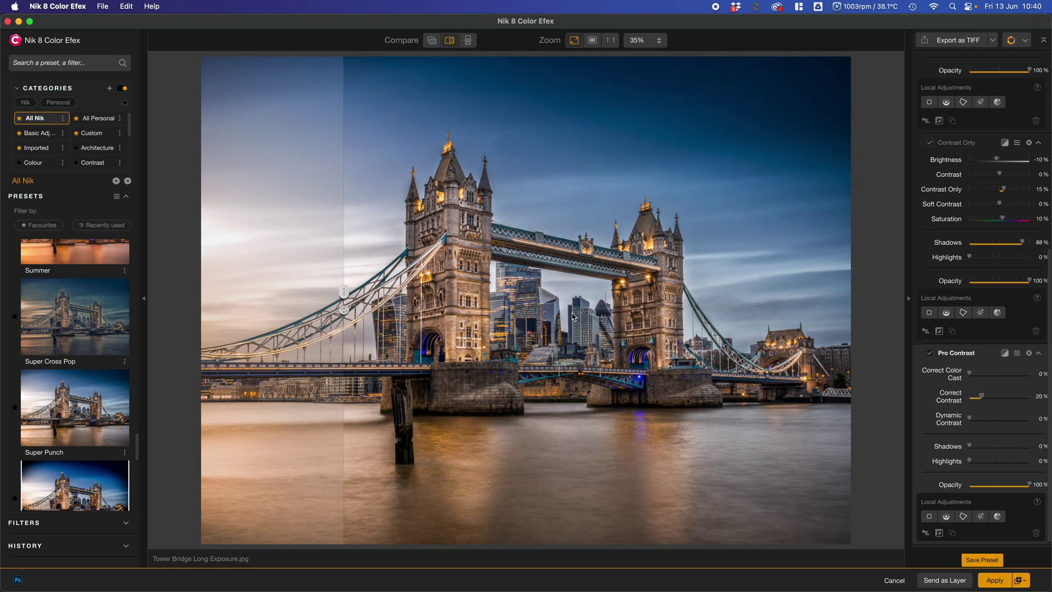
Test Dynamic Contrast at 24 %, 59 % and 100 % against the original in the split comparison, and set it to 32 %.
left_click_drag(345, 293, 560, 292)
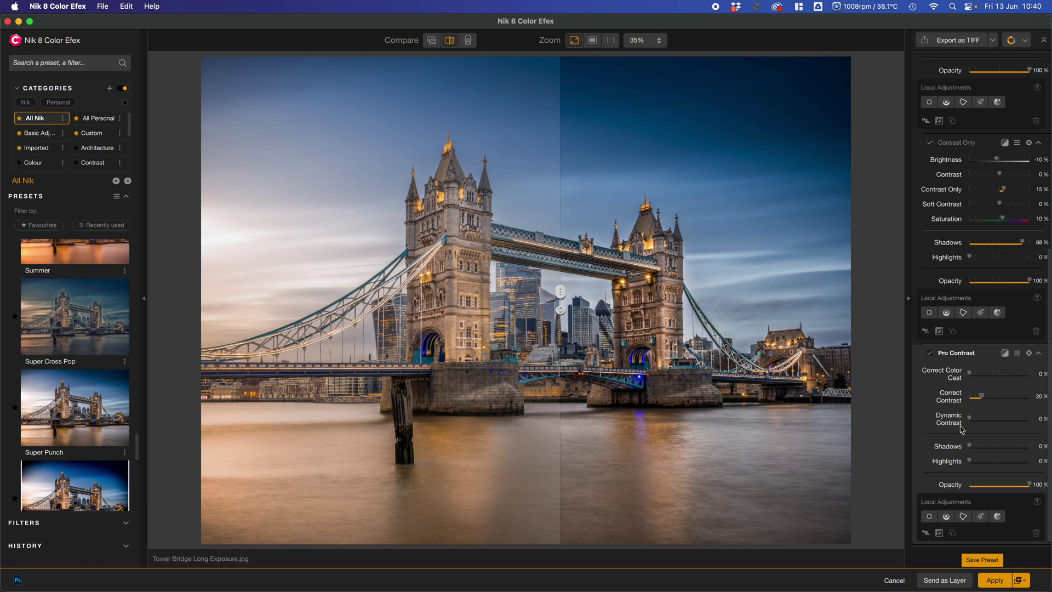
left_click_drag(970, 426, 987, 426)
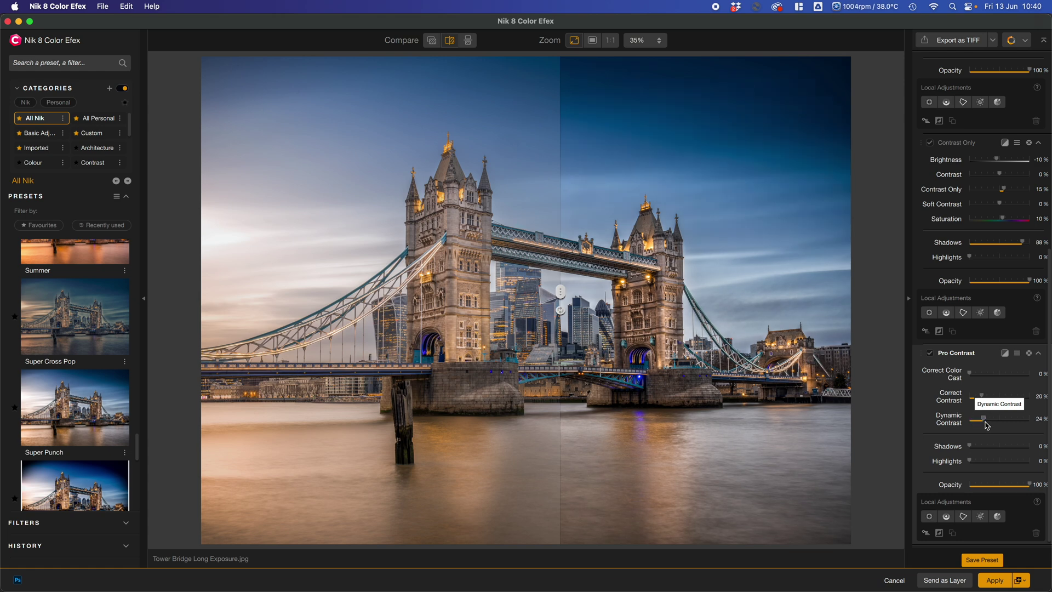
left_click_drag(987, 425, 1006, 428)
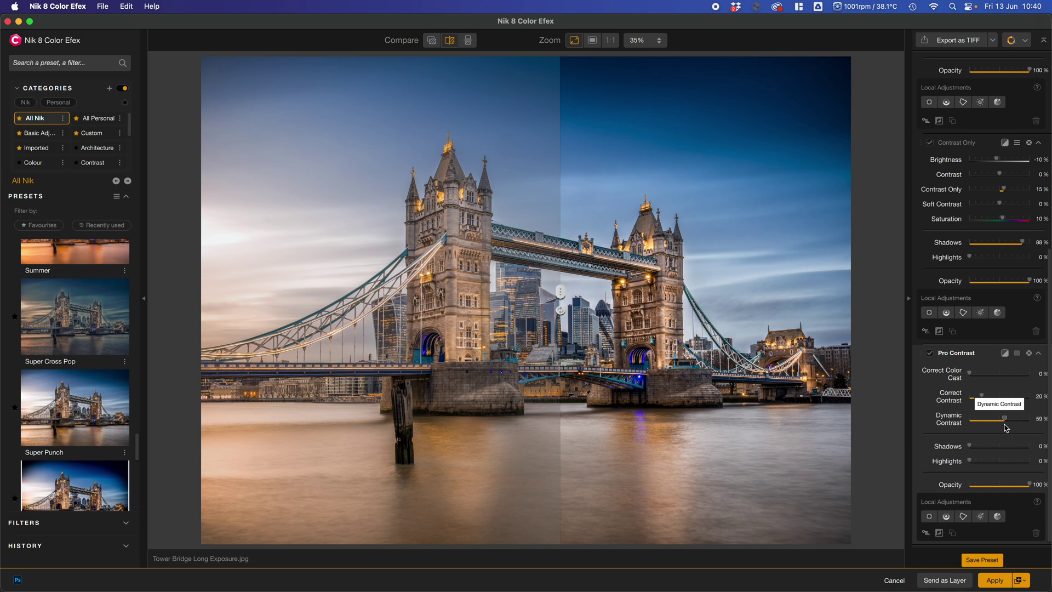
double_click(942, 425)
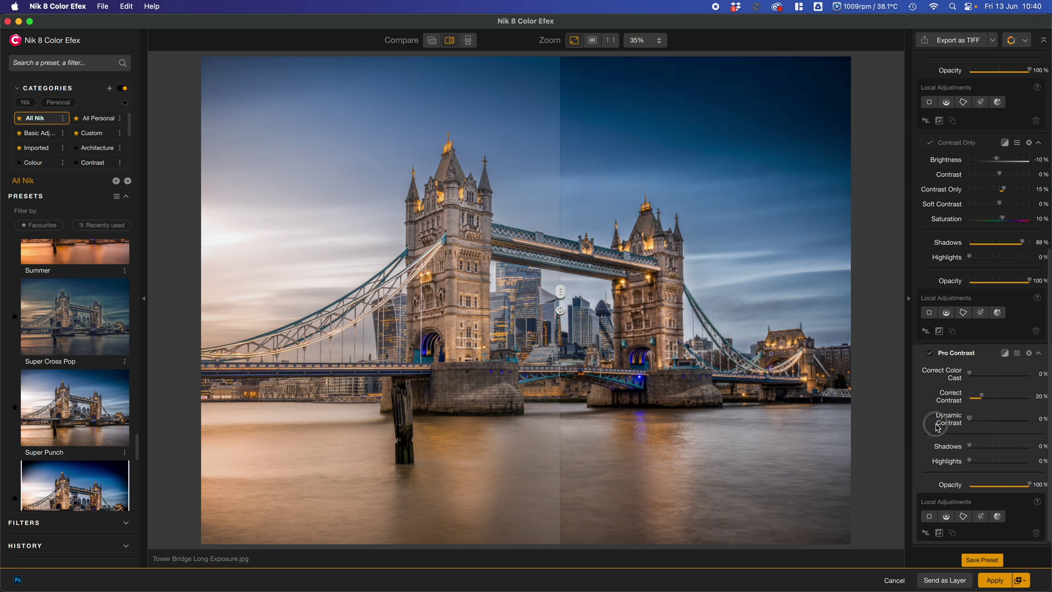
left_click_drag(937, 428, 1036, 437)
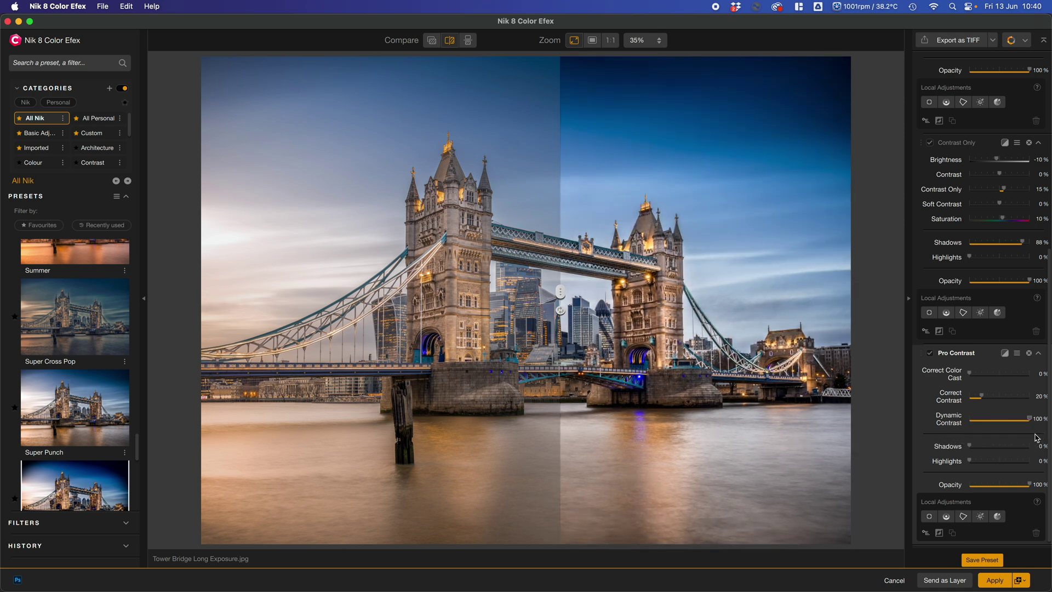
mouse_move(1033, 423)
left_mouse_down()
mouse_move(925, 427)
mouse_move(1043, 419)
left_mouse_up()
left_click_drag(561, 293, 301, 292)
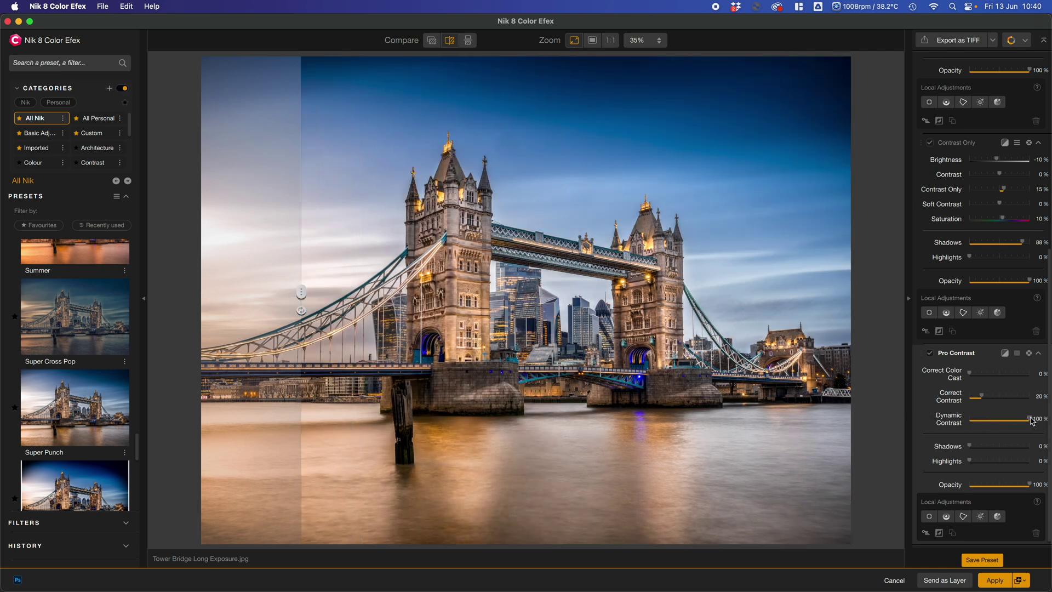
left_click_drag(1033, 421, 873, 429)
left_click_drag(973, 434, 992, 435)
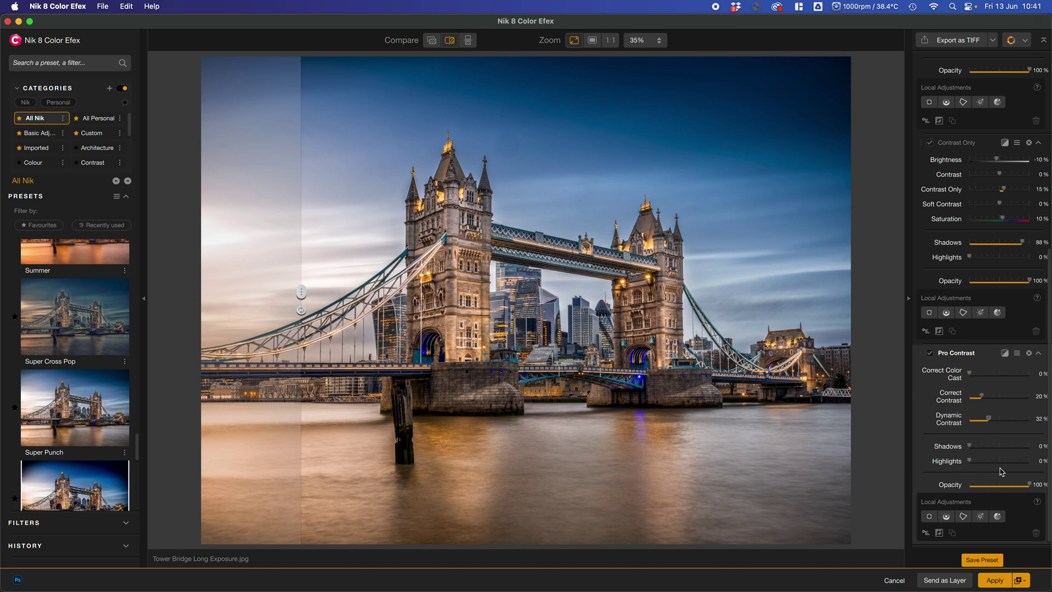
In the Pro Contrast filter, set Shadows to 55 % and Highlights to 26 %.
left_click(1003, 447)
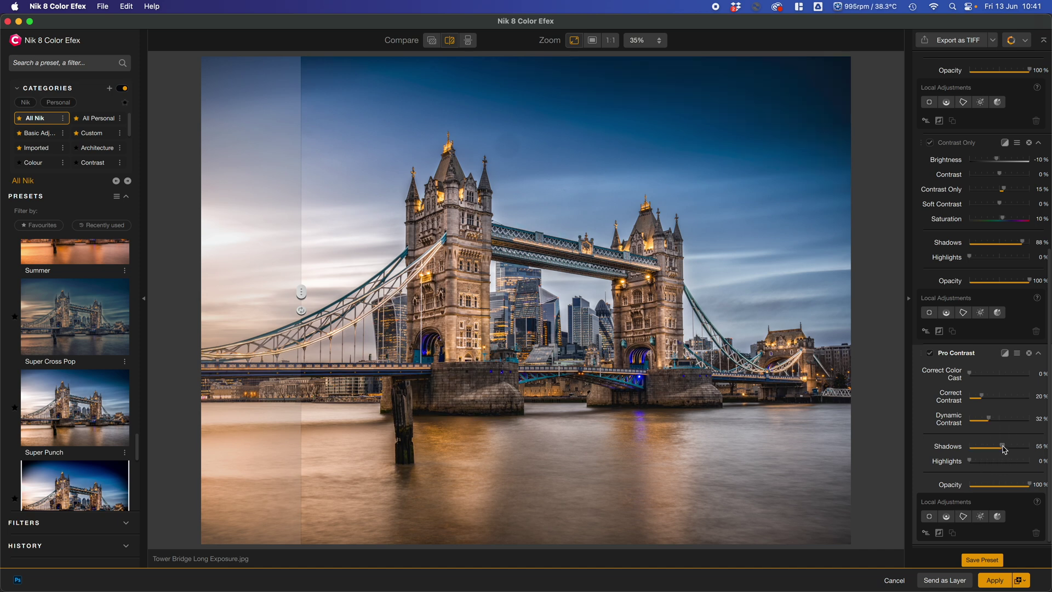
left_click(1003, 463)
mouse_move(1006, 467)
left_mouse_down()
mouse_move(1029, 466)
mouse_move(989, 470)
left_mouse_up()
scroll(992, 416, "down", 1)
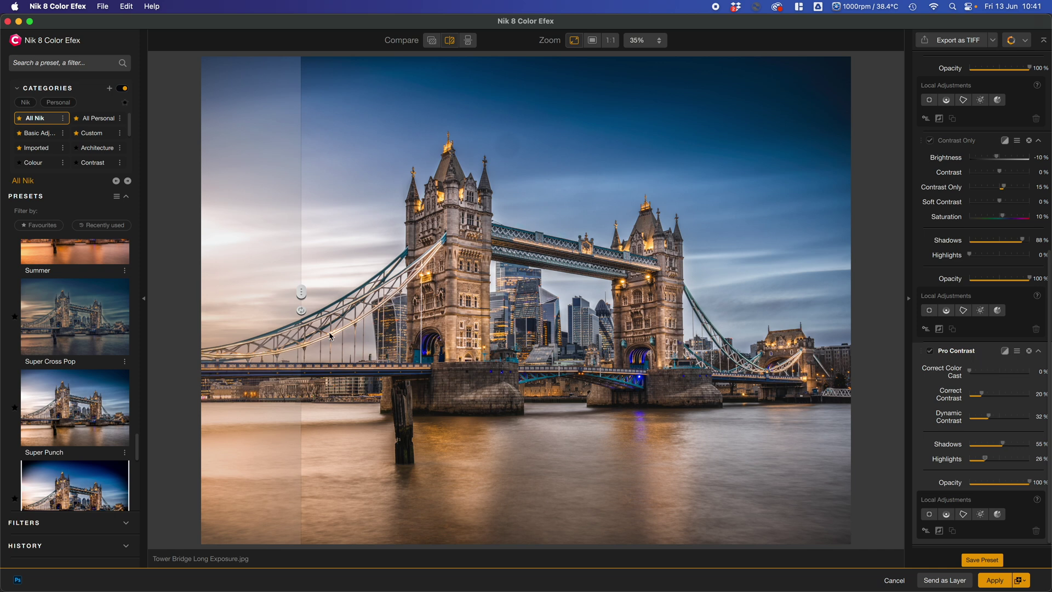
Set the Pro Contrast filter's opacity to 78 %, compare with the original using the split line, and send the result as a layer.
left_click_drag(301, 293, 557, 293)
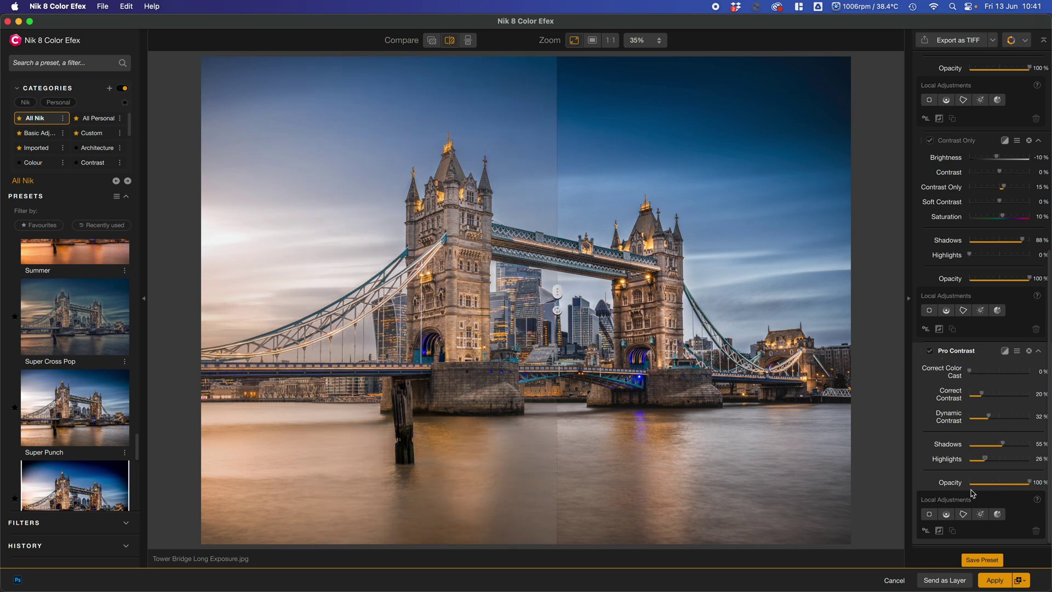
left_click_drag(1038, 484, 1016, 495)
left_click_drag(559, 296, 276, 297)
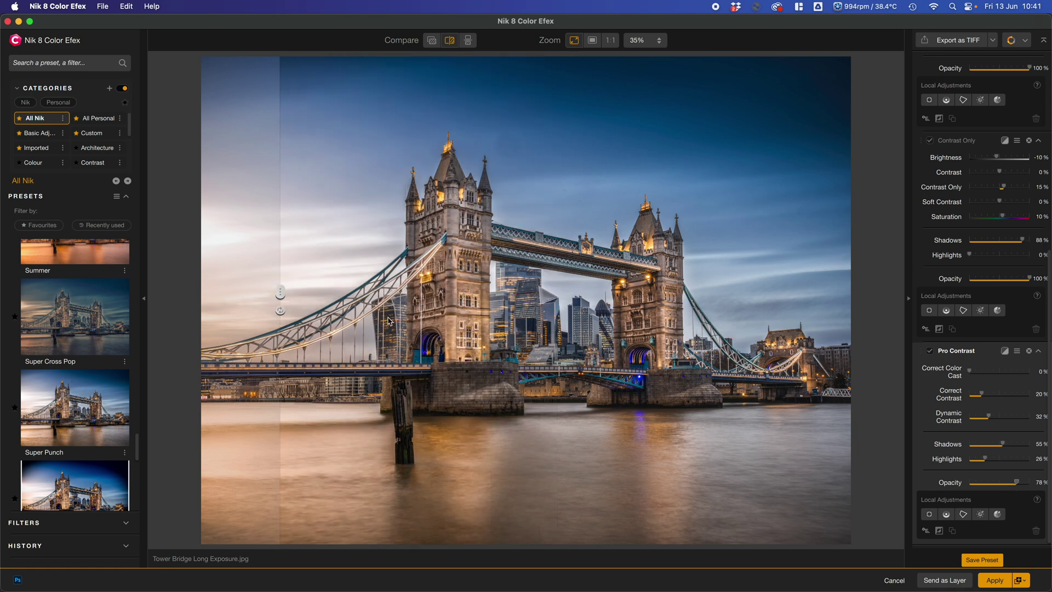
left_click_drag(281, 293, 383, 293)
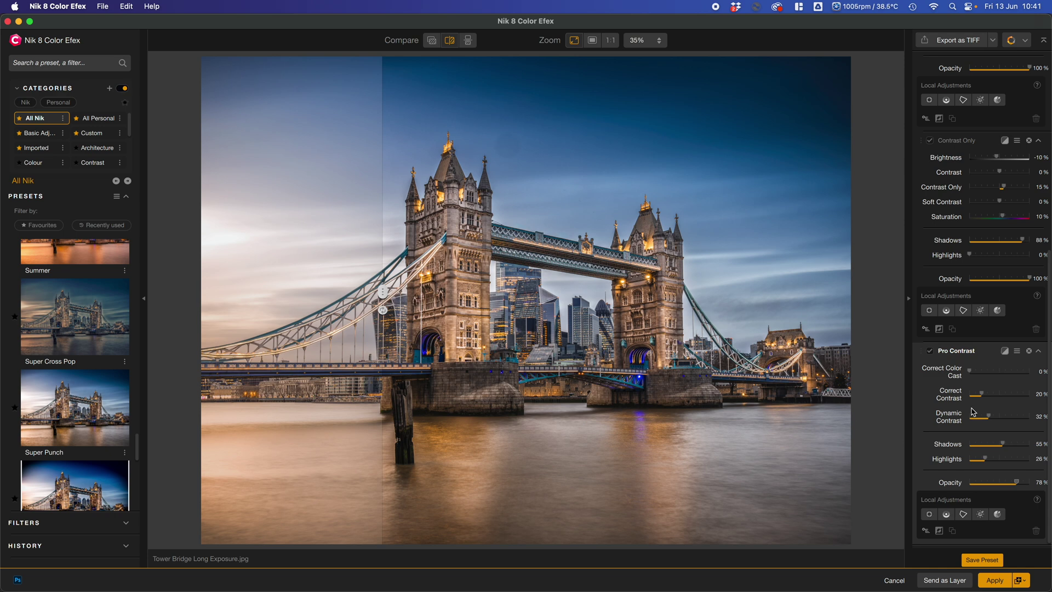
left_click(943, 584)
Try the Summer preset on the photo, and apply the Spring preset instead.
scroll(90, 313, "up", 5)
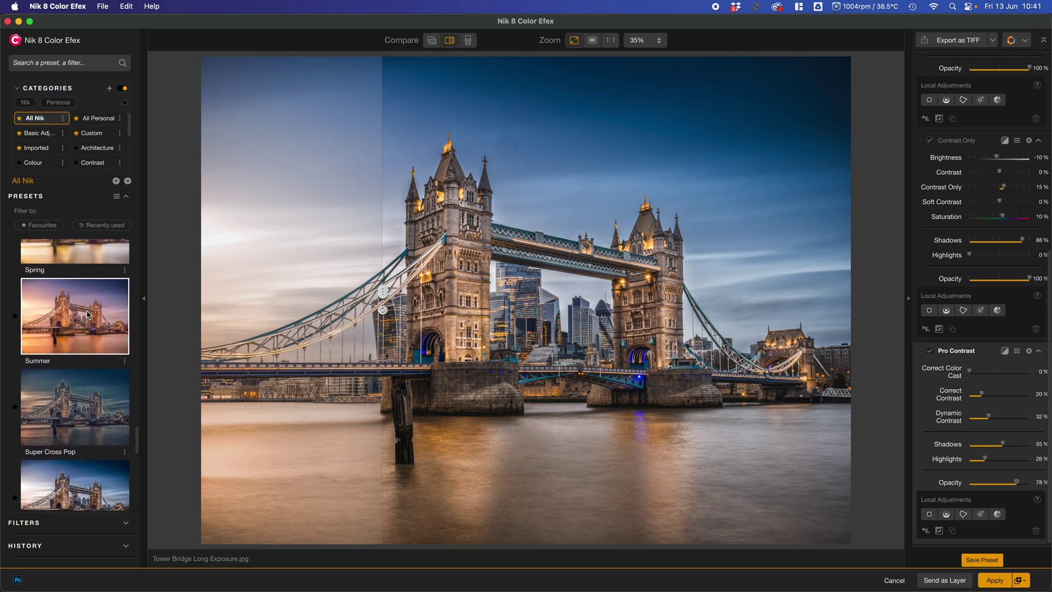
left_click(91, 350)
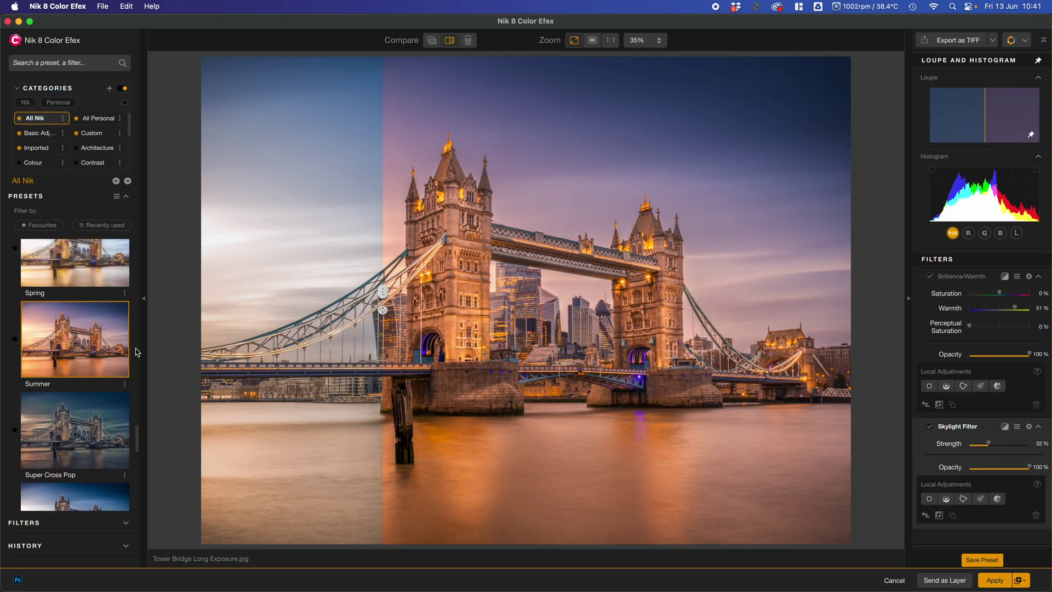
left_click(74, 271)
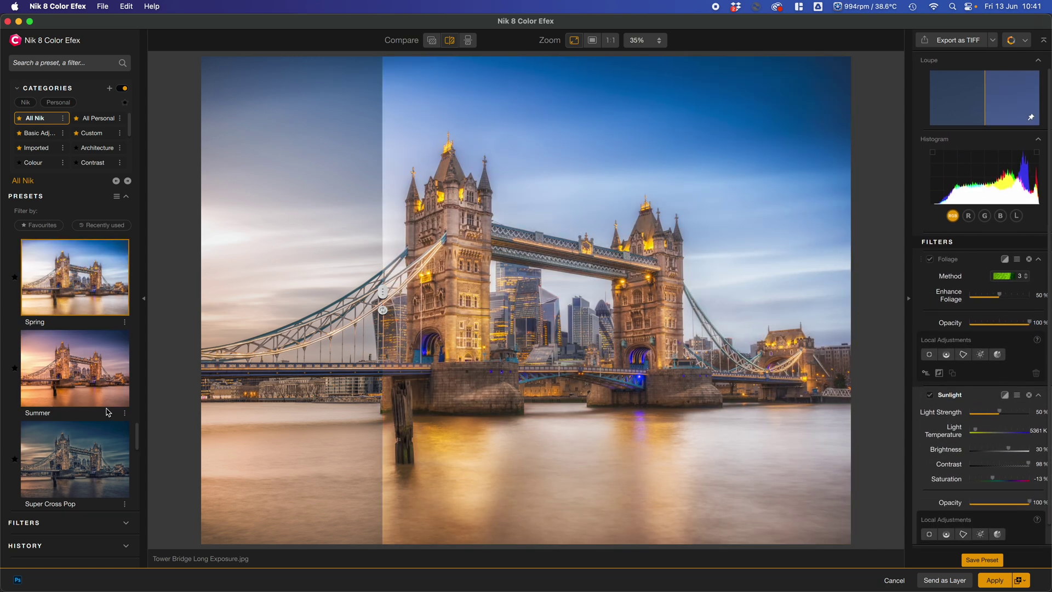
scroll(108, 404, "down", 5)
scroll(108, 404, "up", 5)
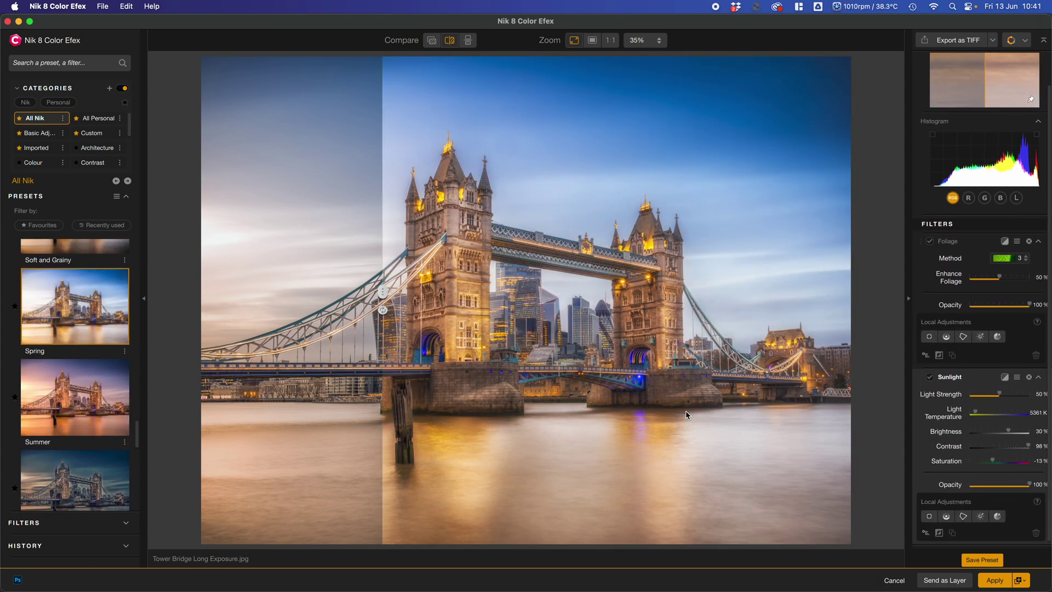
scroll(1008, 341, "down", 1)
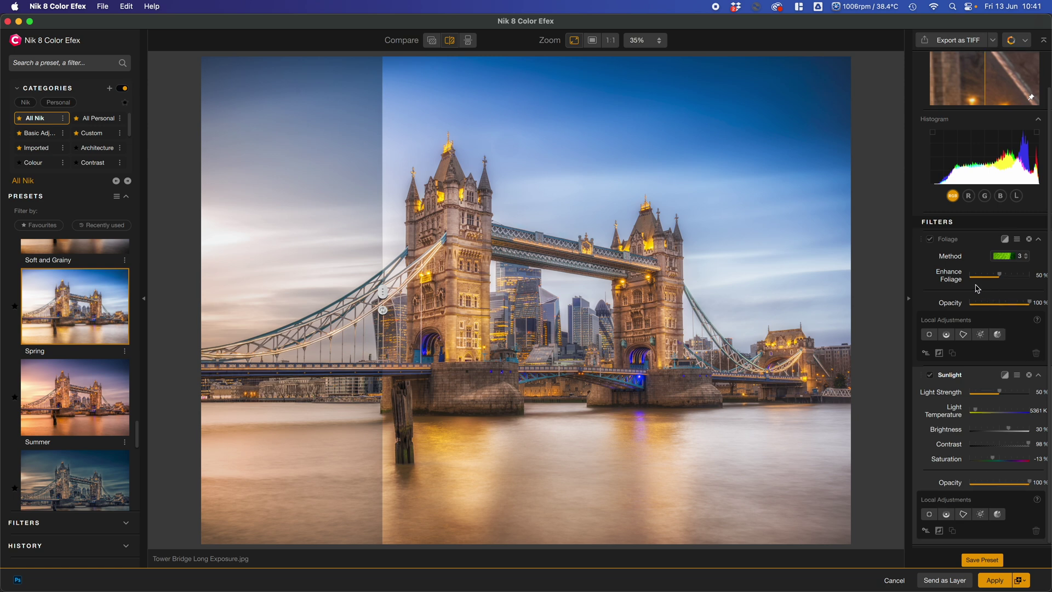
In the Sunlight filter, test Light Strength at 73 % and 41 %, set it to 35 %, and set the filter's opacity to 85 %.
scroll(1011, 332, "up", 3)
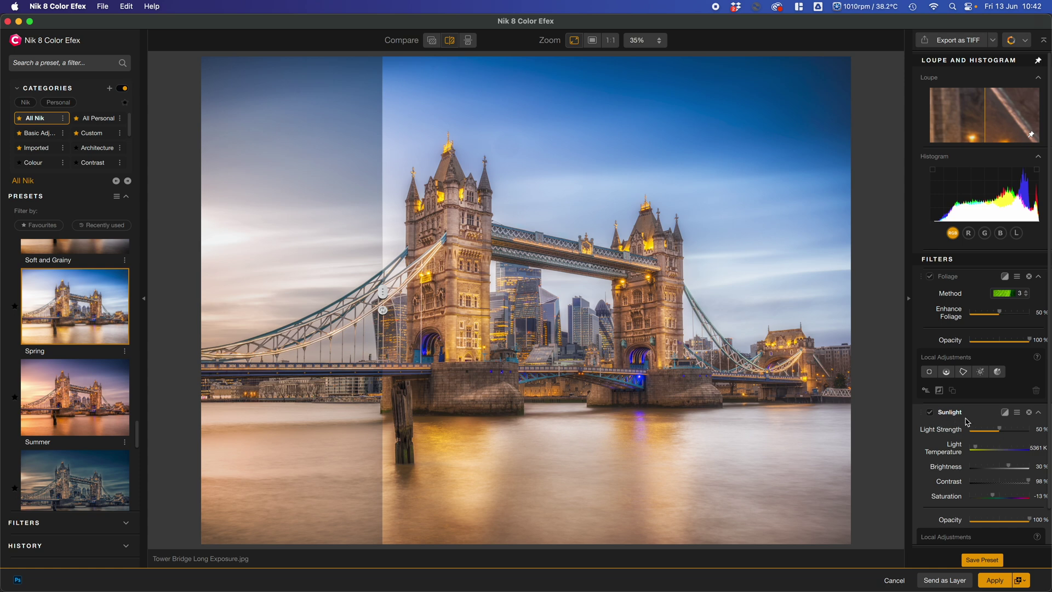
left_click(1014, 431)
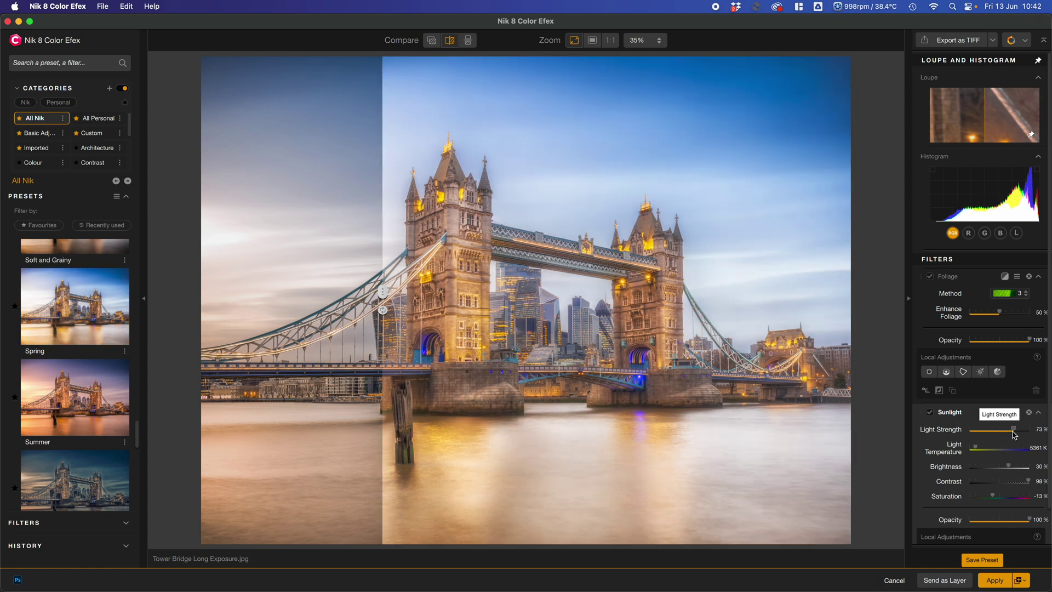
left_click(998, 434)
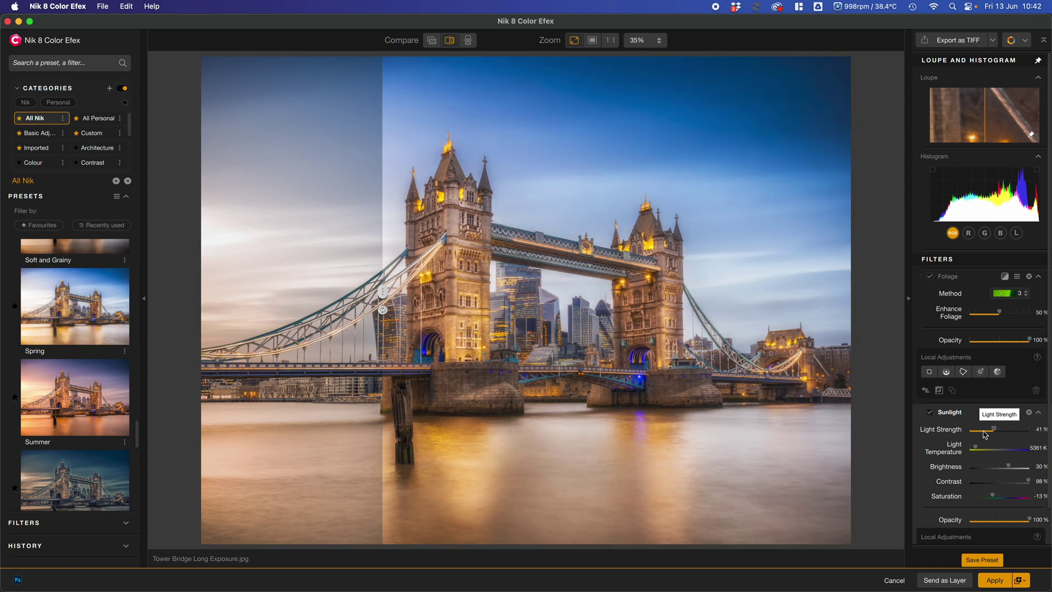
left_click(982, 436)
left_click_drag(983, 436, 992, 434)
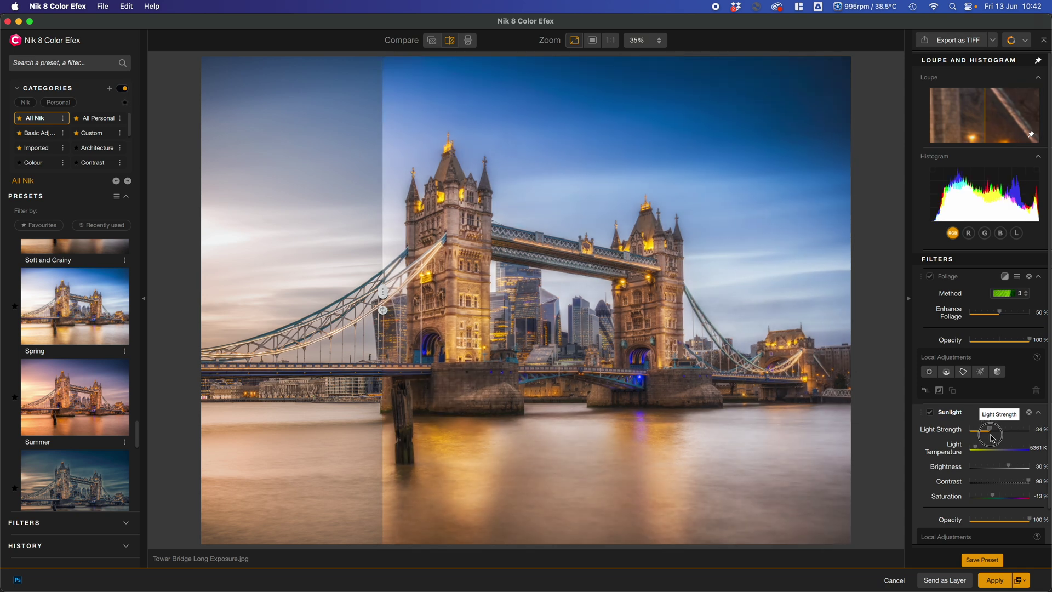
left_click(1019, 521)
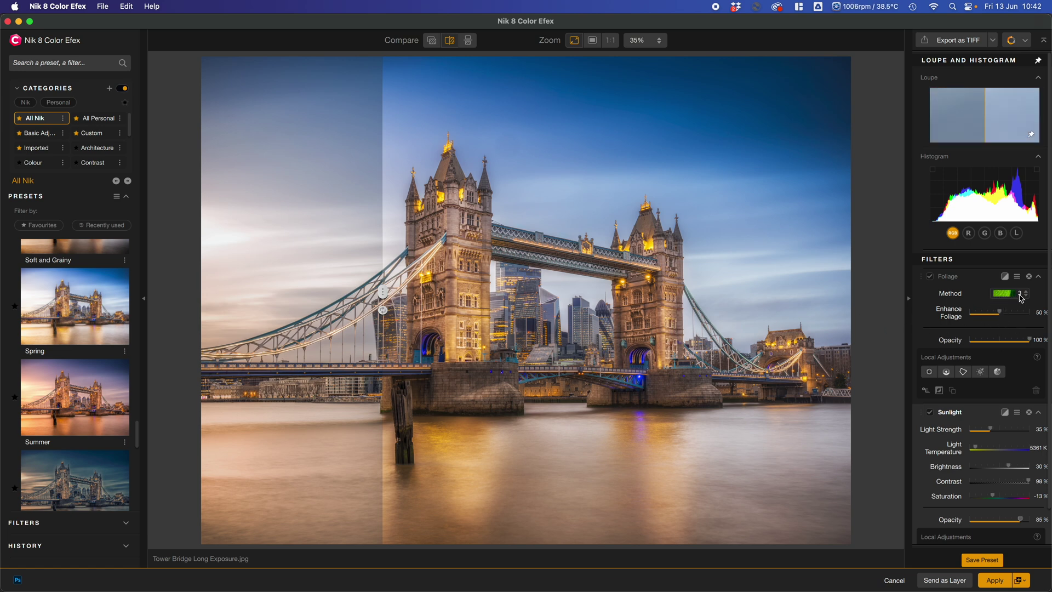
In the Foliage filter, keep Method 3, test Enhance Foliage at 81 %, 16 % and 97 %, and set it to 17 %.
left_click(1010, 299)
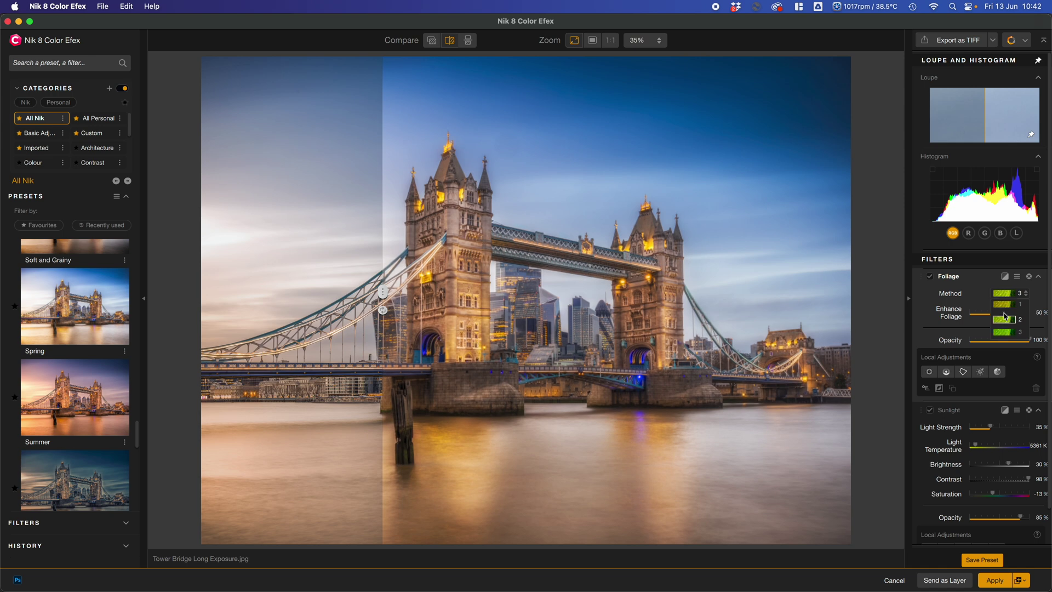
left_click(1011, 297)
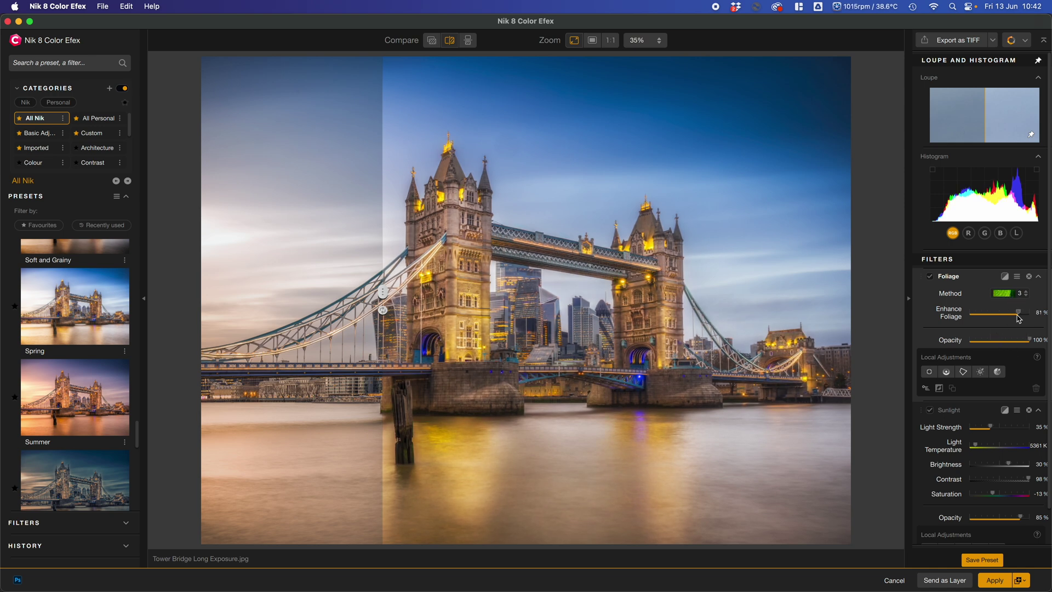
left_click(982, 314)
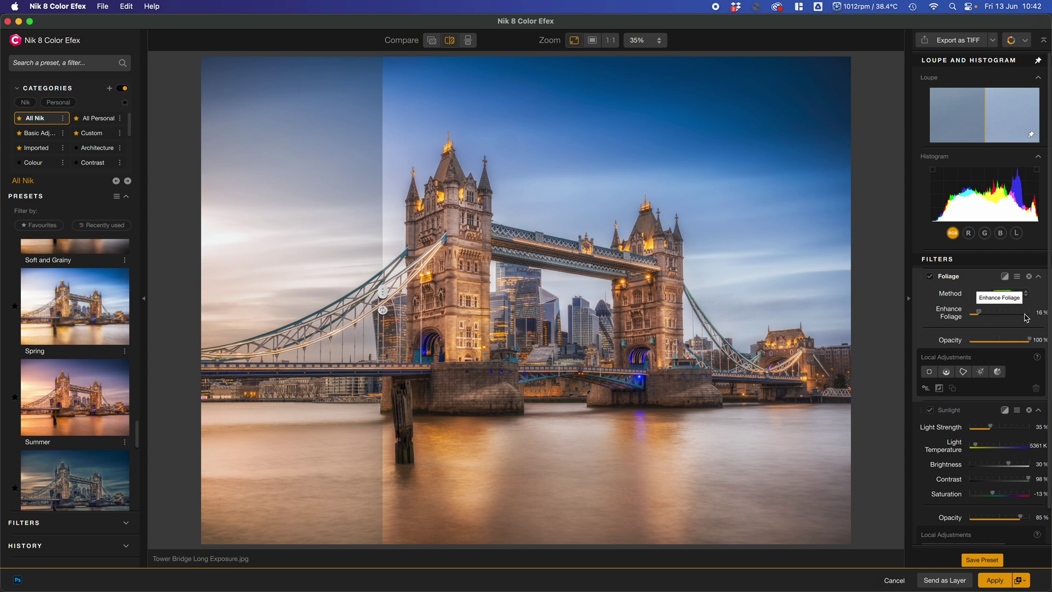
left_click(1026, 313)
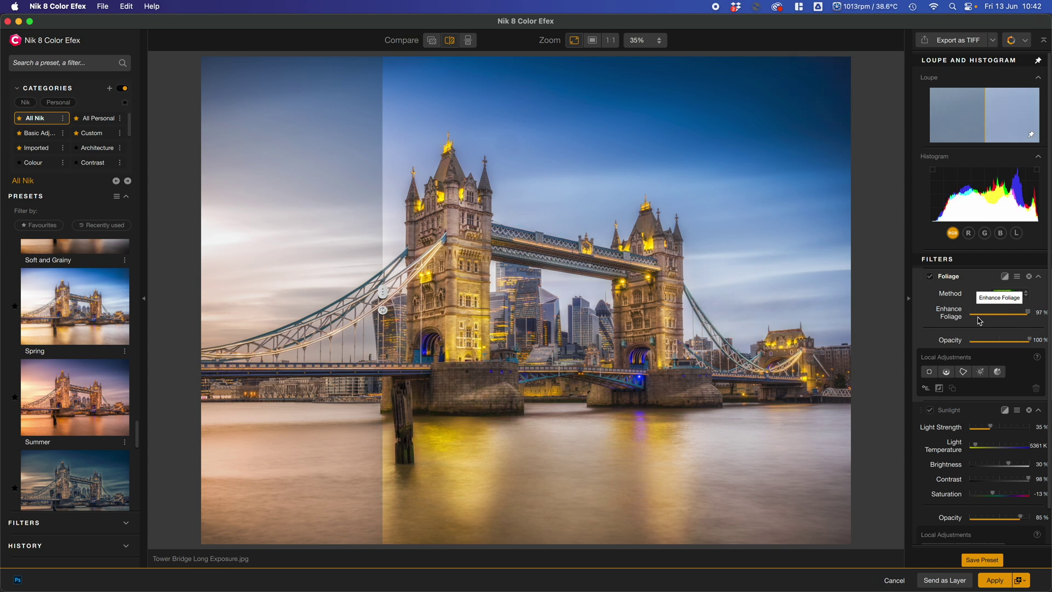
mouse_move(981, 316)
left_mouse_down()
mouse_move(1004, 318)
mouse_move(984, 322)
left_mouse_up()
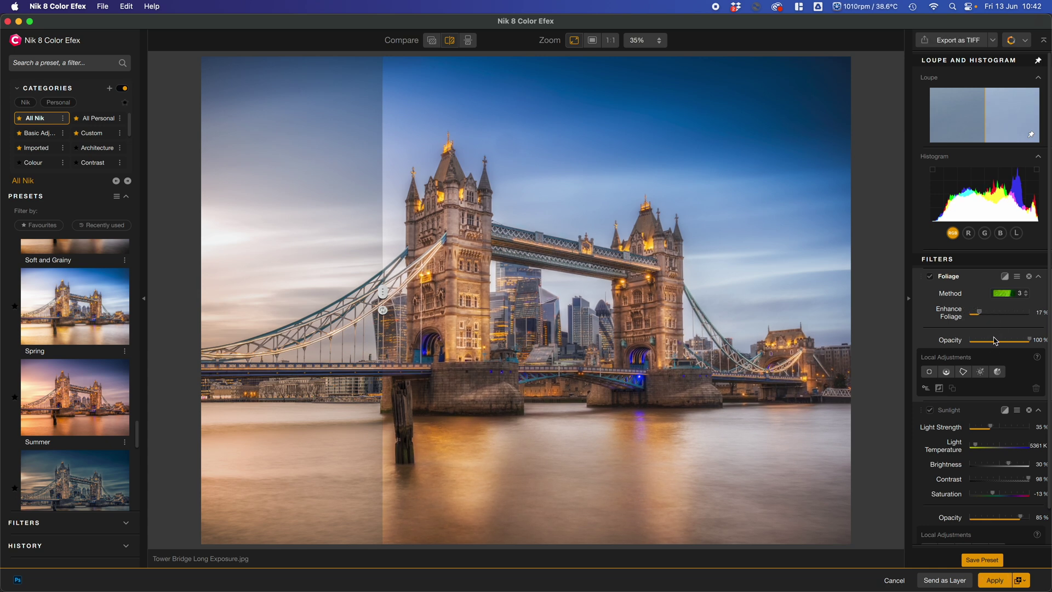
Send the Spring version as another layer, return to Photoshop and collapse the Nik 8 Color Efex panel.
scroll(986, 453, "down", 2)
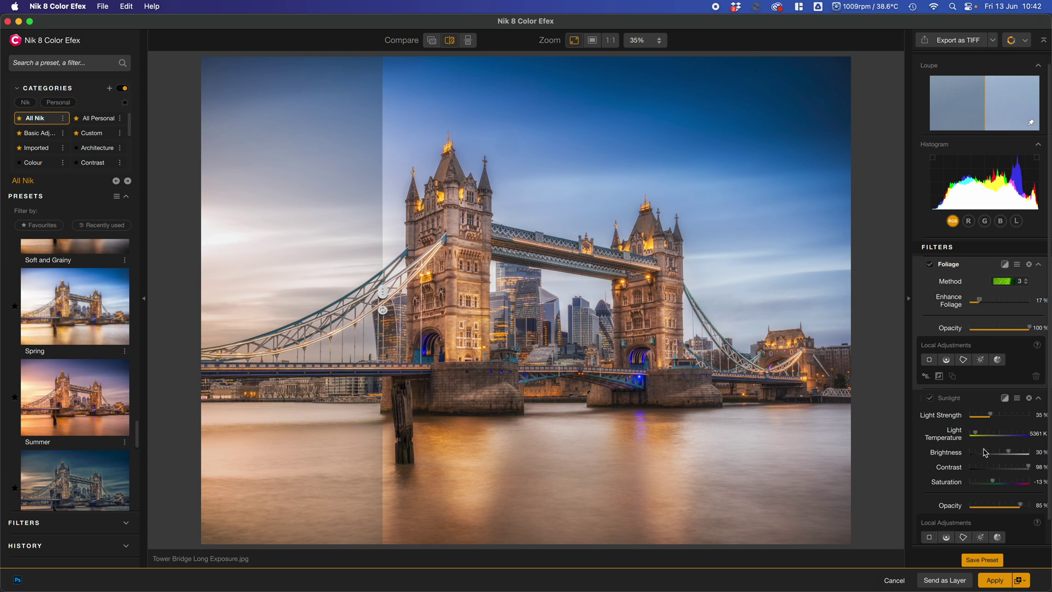
scroll(987, 453, "up", 2)
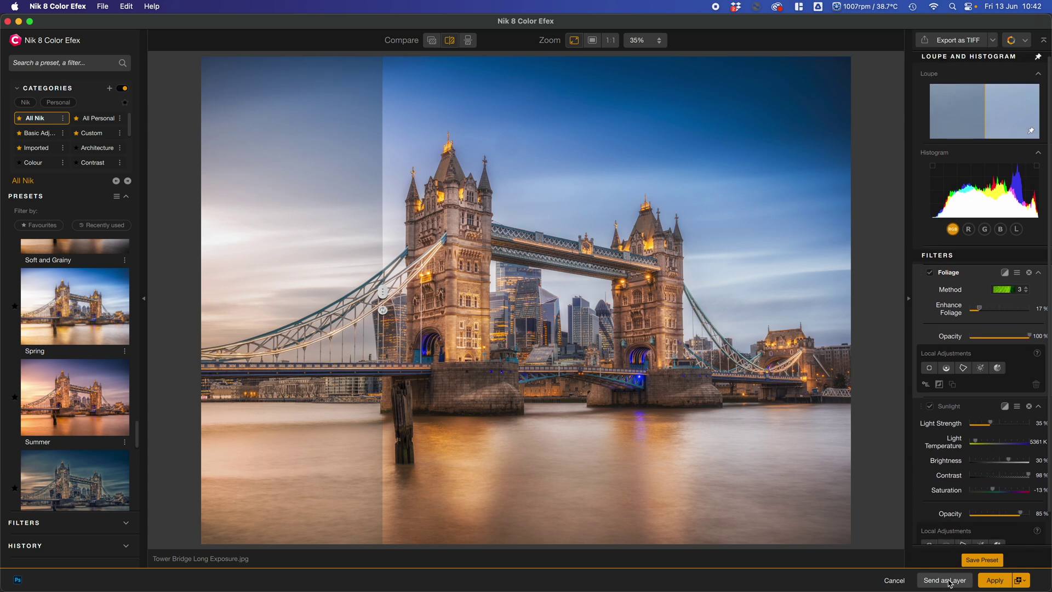
left_click(949, 584)
left_click(896, 582)
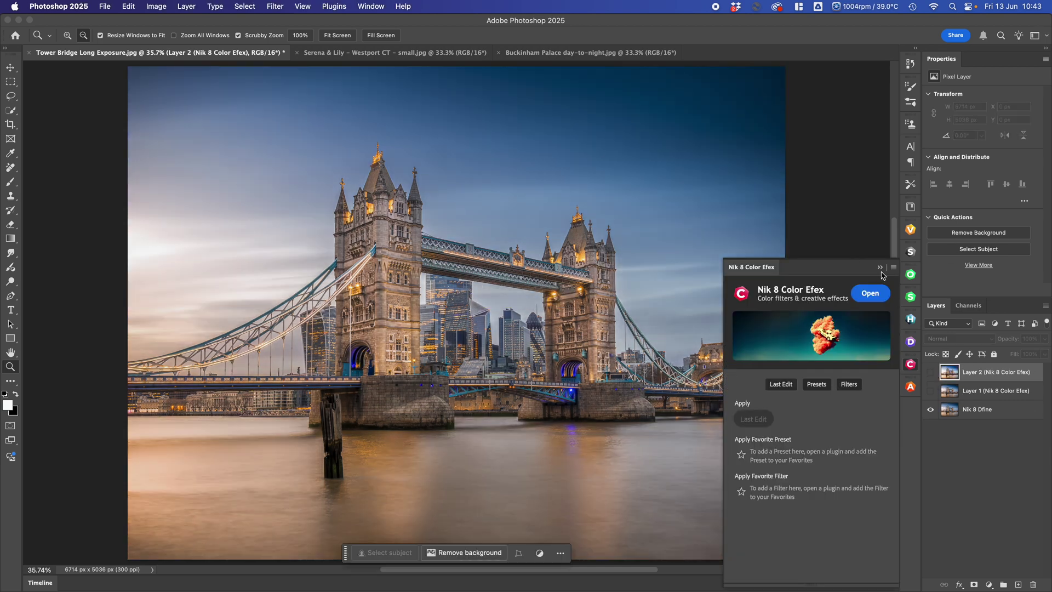
left_click(880, 266)
Preview Layer 2 and hide it again, and toggle Layer 1 against Nik 8 Dfine, leaving Layer 1 shown.
left_click(930, 372)
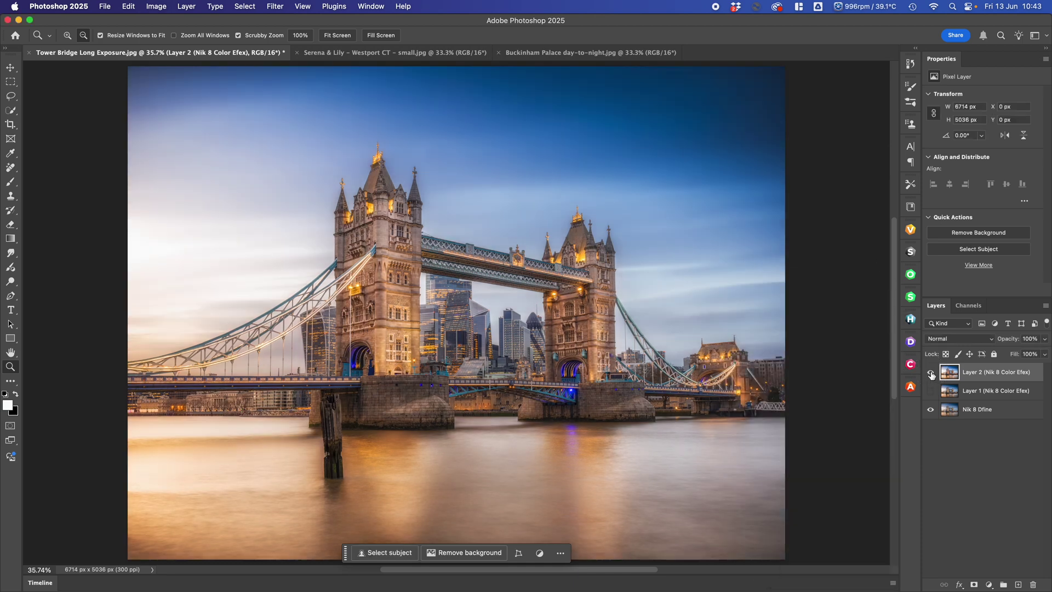
left_click(930, 373)
left_click(930, 391)
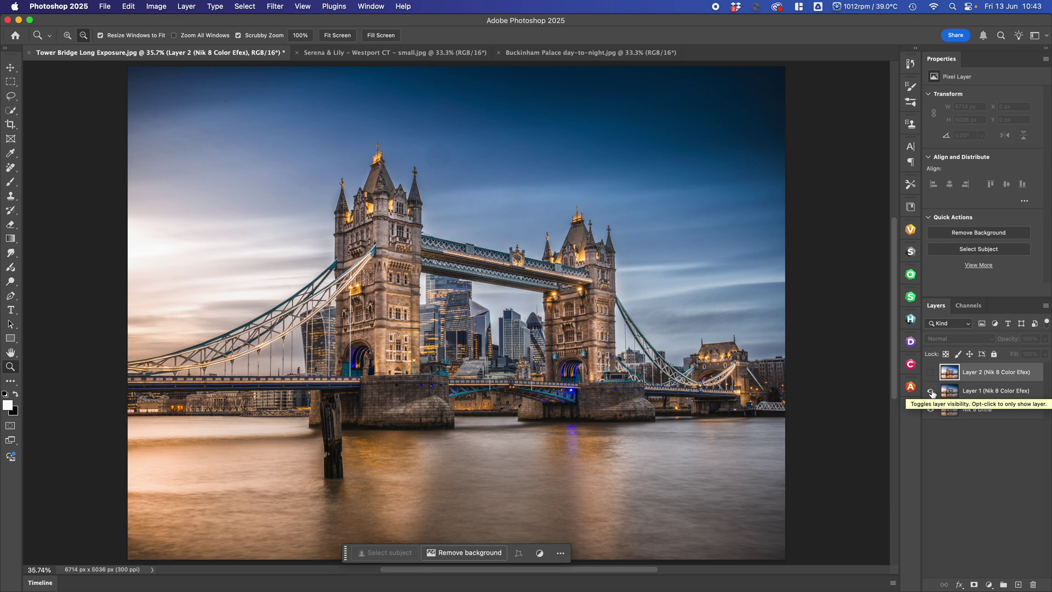
left_click(931, 392)
left_click(930, 392)
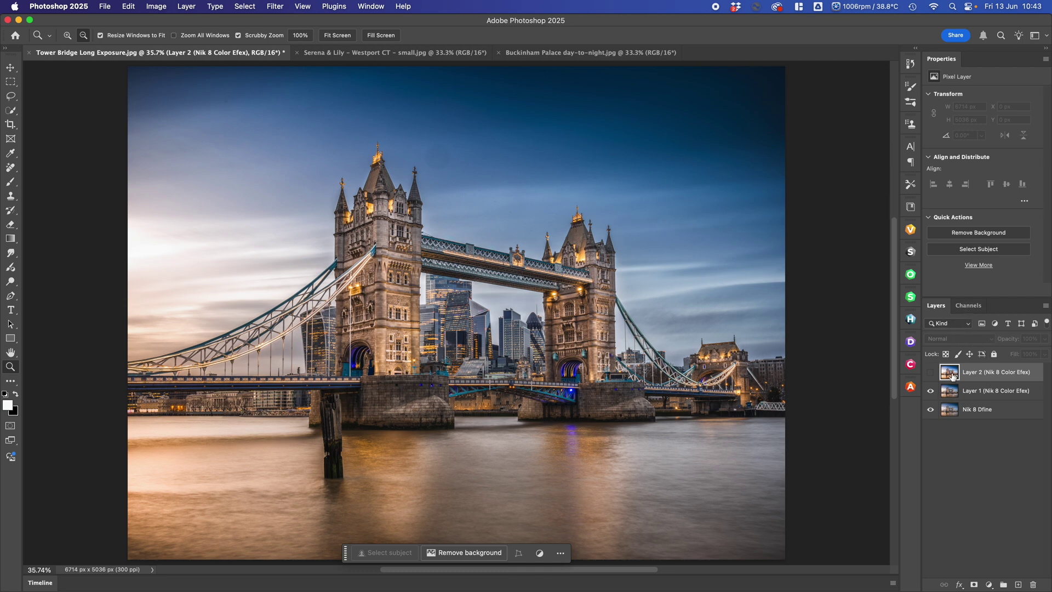
Set the opacity of Layer 1 (Nik 8 Color Efex) to 63 %.
left_click(950, 392)
left_click(1044, 342)
mouse_move(1044, 355)
left_mouse_down()
mouse_move(1008, 359)
mouse_move(1027, 363)
left_mouse_up()
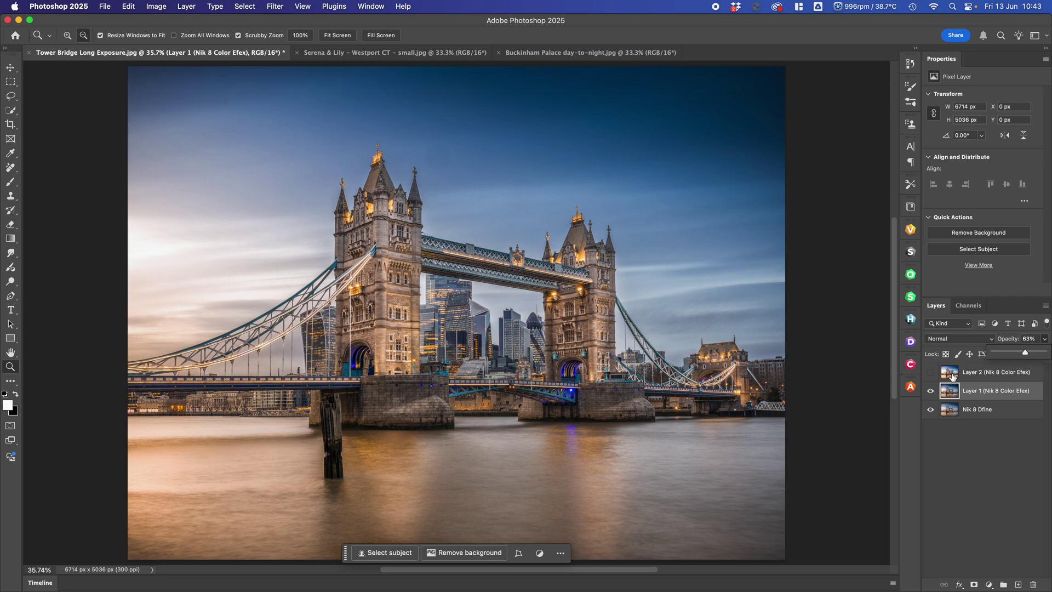
Show Layer 2 (Nik 8 Color Efex), add a layer mask to it and invert the mask to black.
left_click(931, 373)
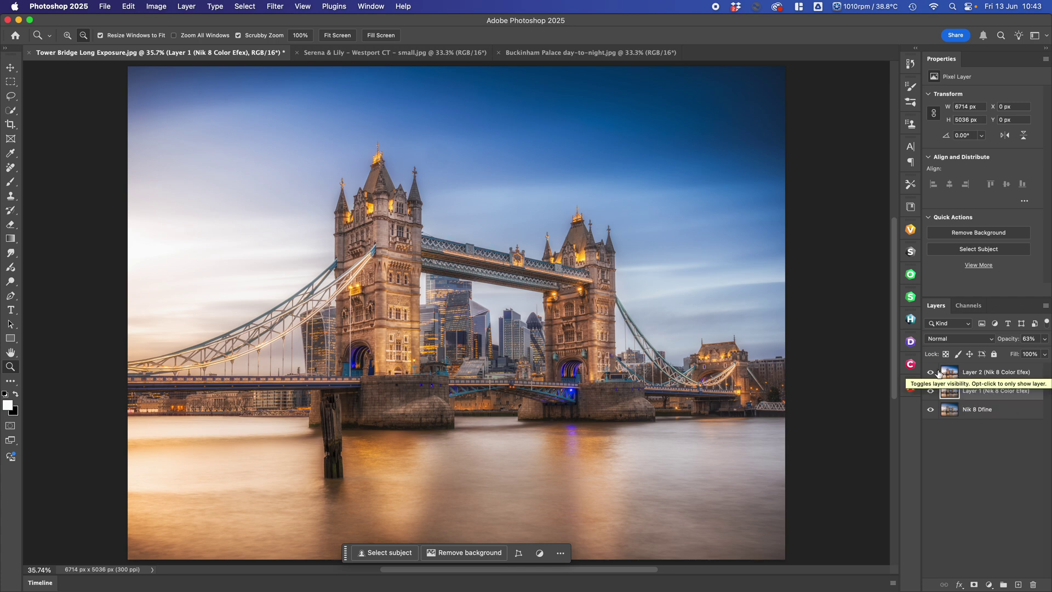
left_click(943, 372)
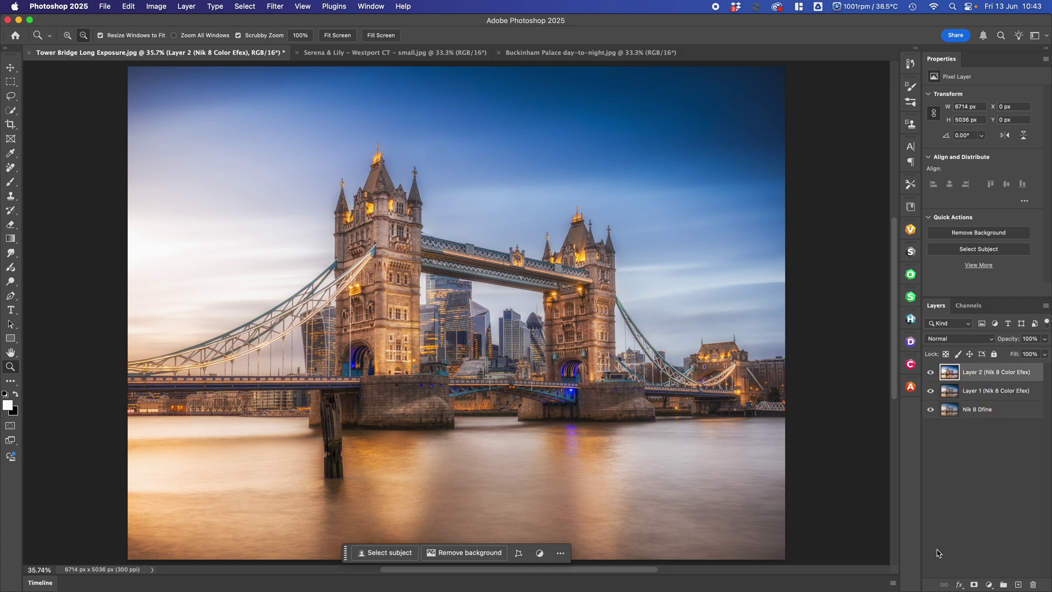
left_click(973, 584)
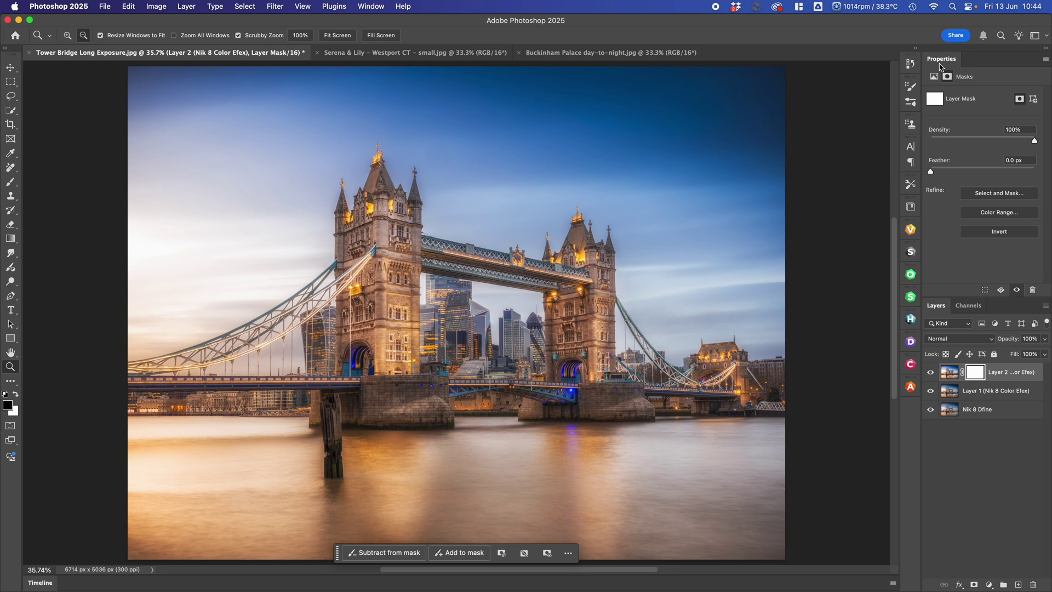
left_click(372, 7)
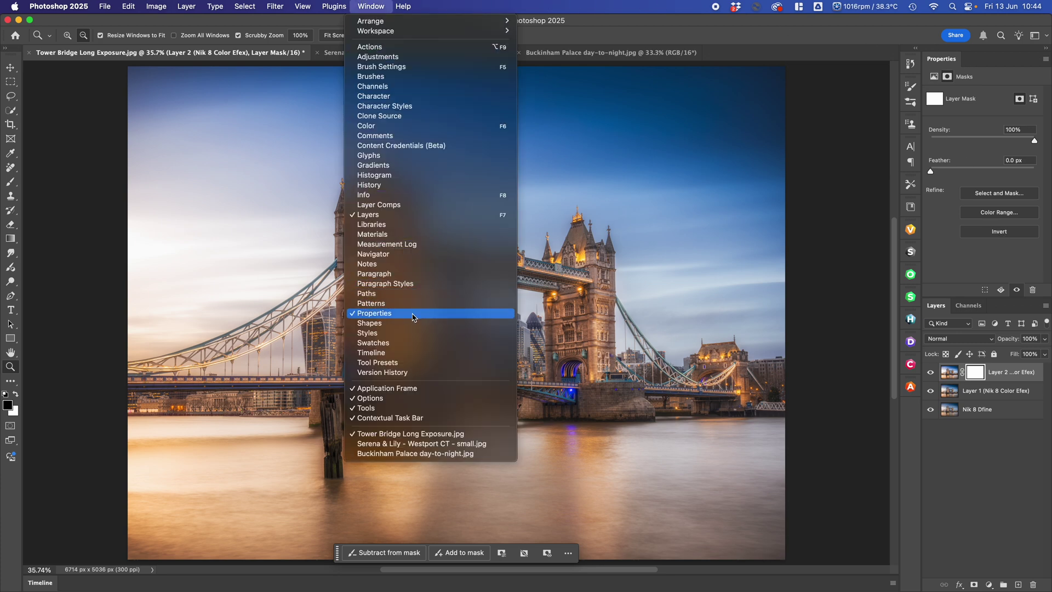
left_click(368, 8)
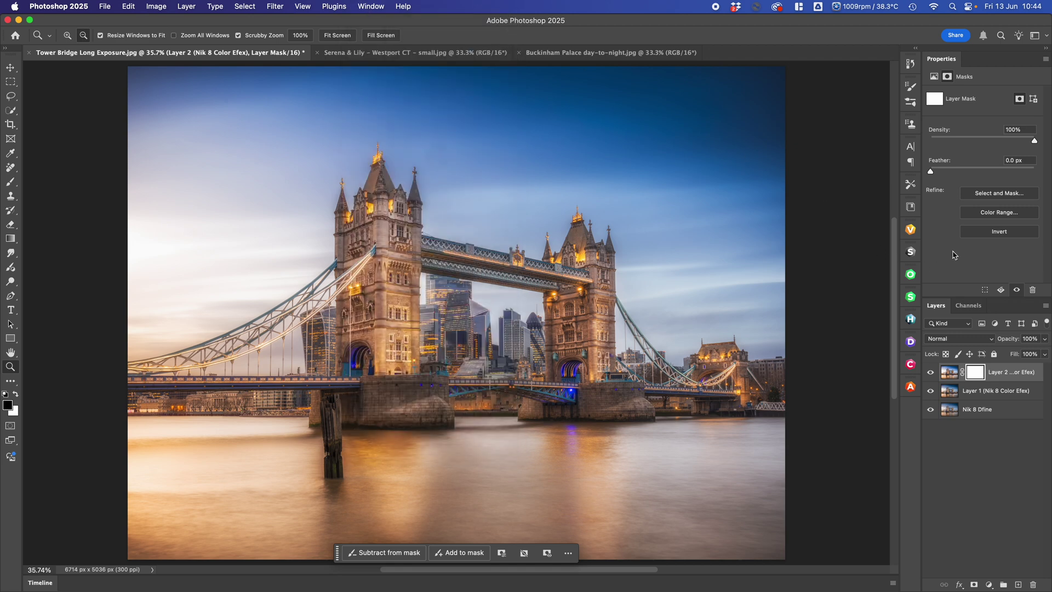
left_click(999, 231)
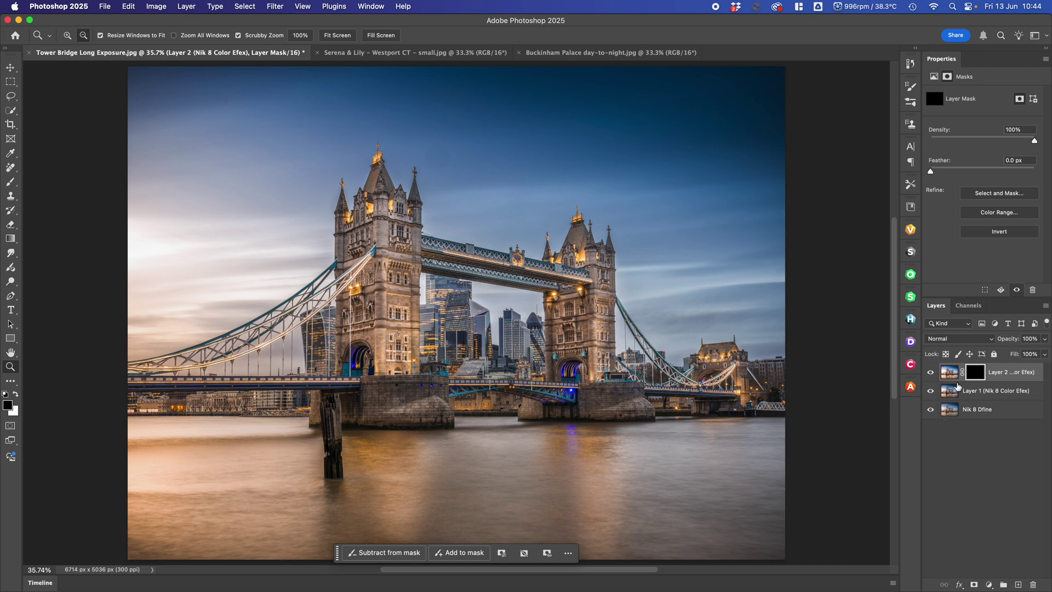
Paint white over the river and the sky on Layer 2's mask with a brush at 40% opacity and 50% flow.
key("b")
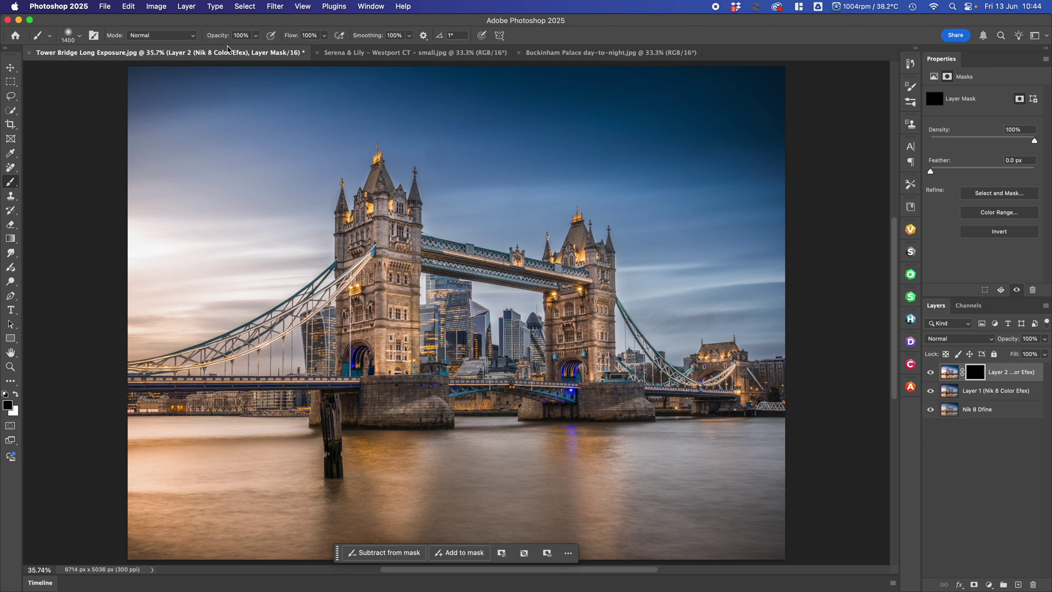
left_click(256, 37)
left_click_drag(226, 51, 224, 50)
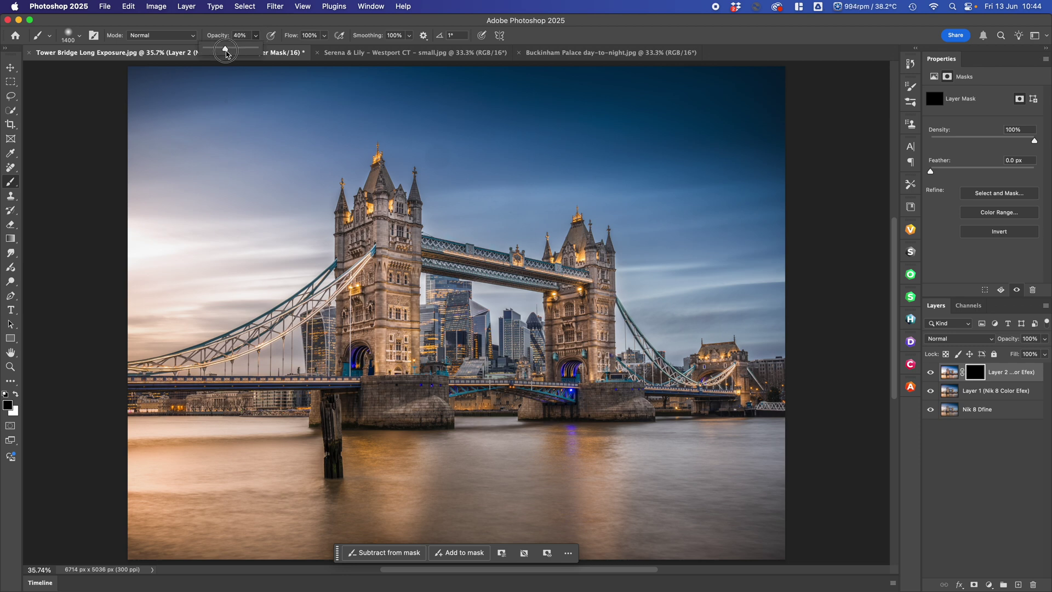
left_click(324, 36)
left_click_drag(302, 52, 300, 51)
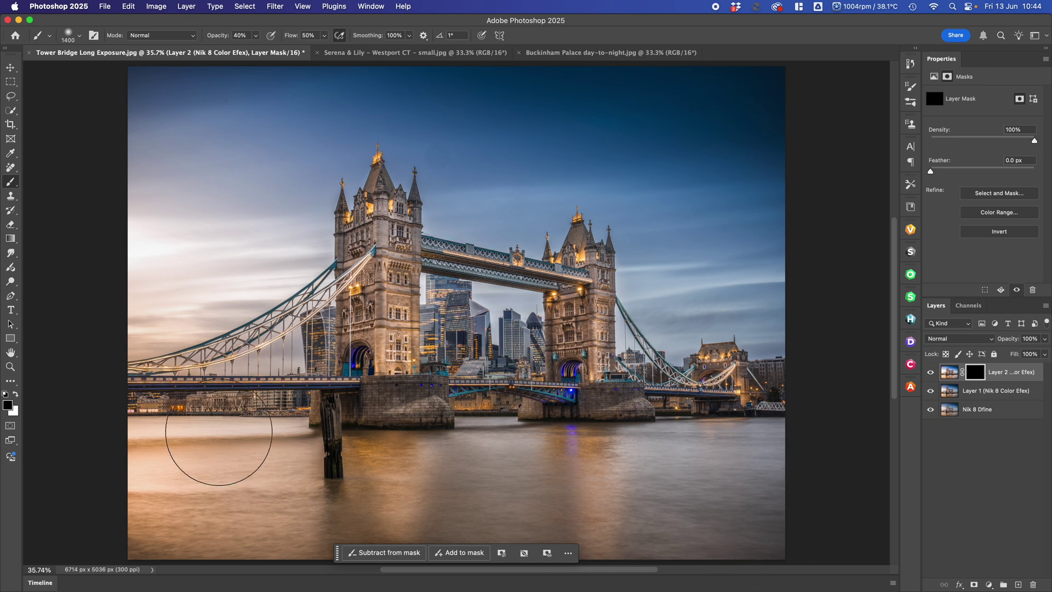
left_click(15, 394)
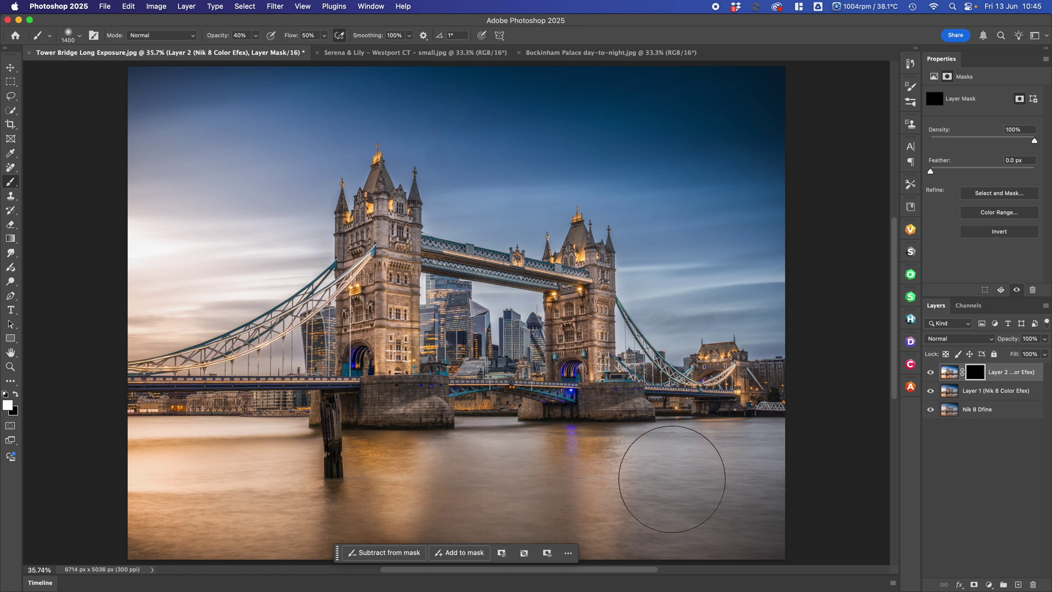
mouse_move(461, 501)
left_mouse_down()
mouse_move(713, 485)
mouse_move(643, 498)
mouse_move(763, 458)
mouse_move(732, 463)
left_mouse_up()
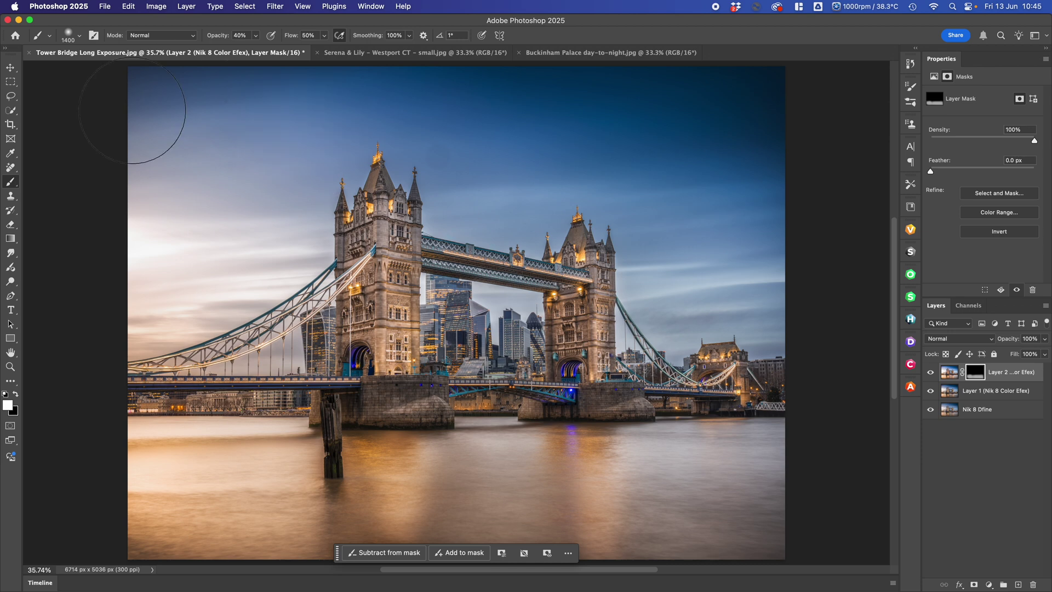
mouse_move(210, 262)
left_mouse_down()
mouse_move(223, 216)
mouse_move(176, 105)
mouse_move(197, 63)
left_mouse_up()
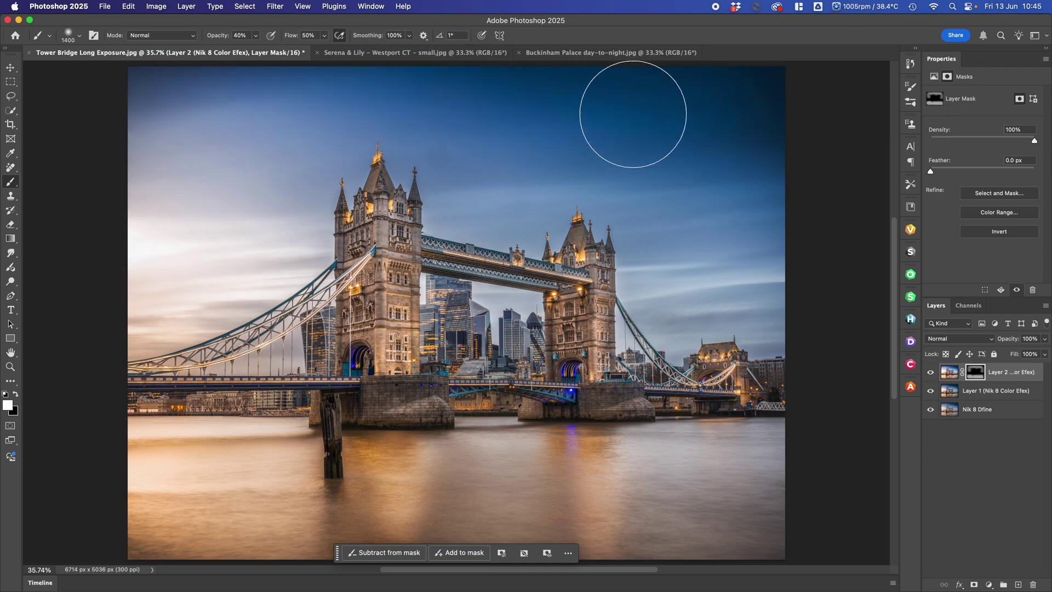
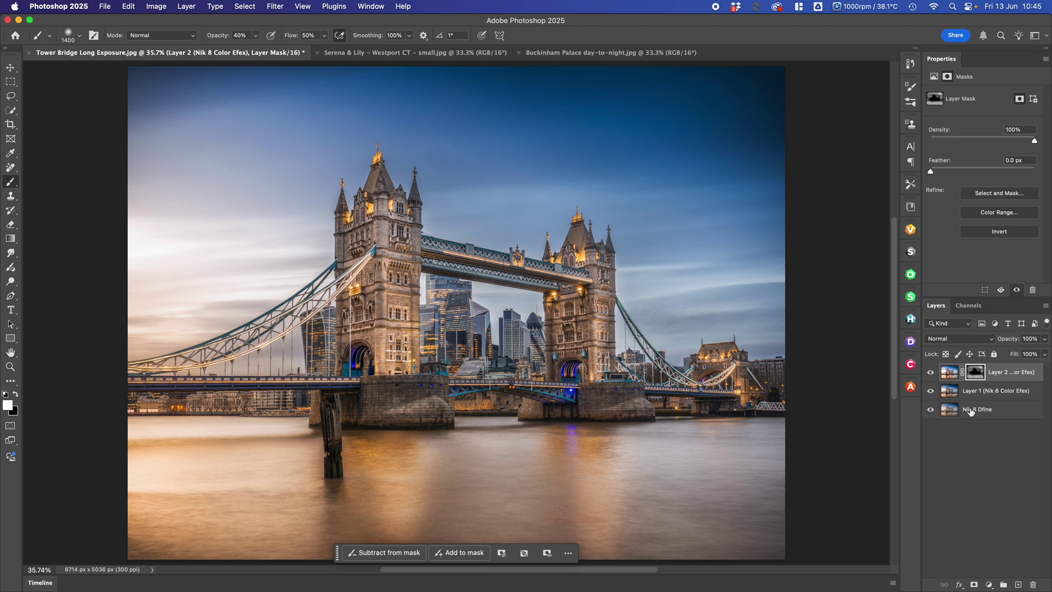
Select all three layers and flatten the image.
left_click(999, 413)
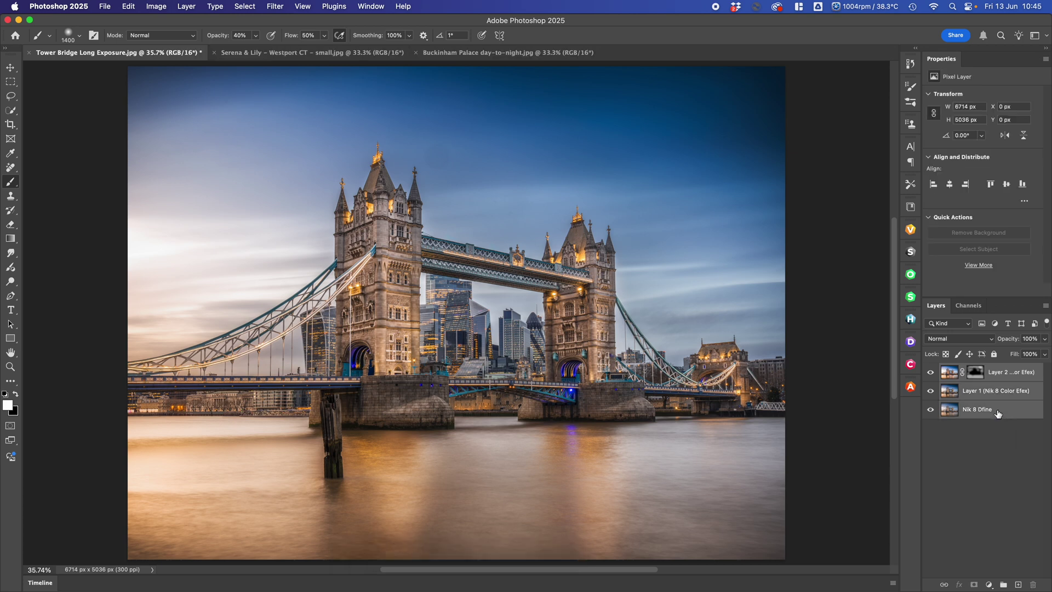
right_click(996, 410)
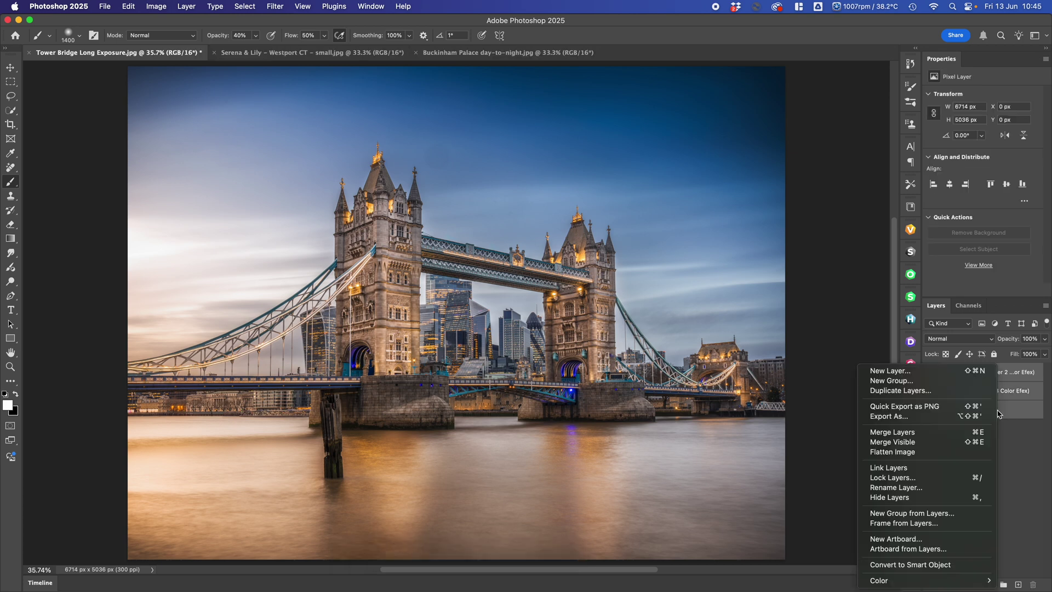
left_click(923, 453)
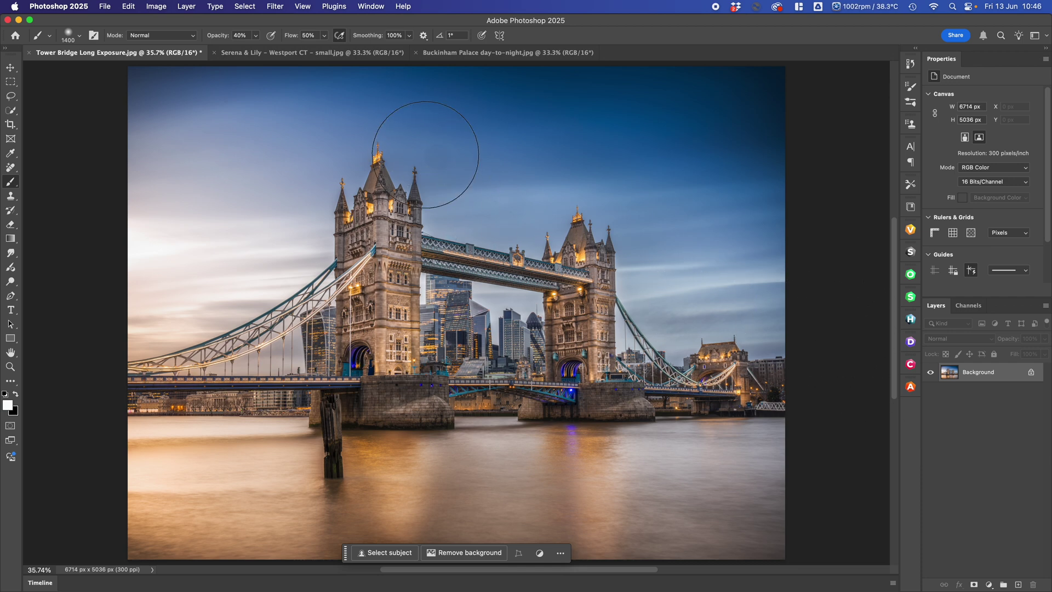
Remove the spot in the sky just beside the nearer bridge tower using the Remove tool at size 400.
left_click(10, 170)
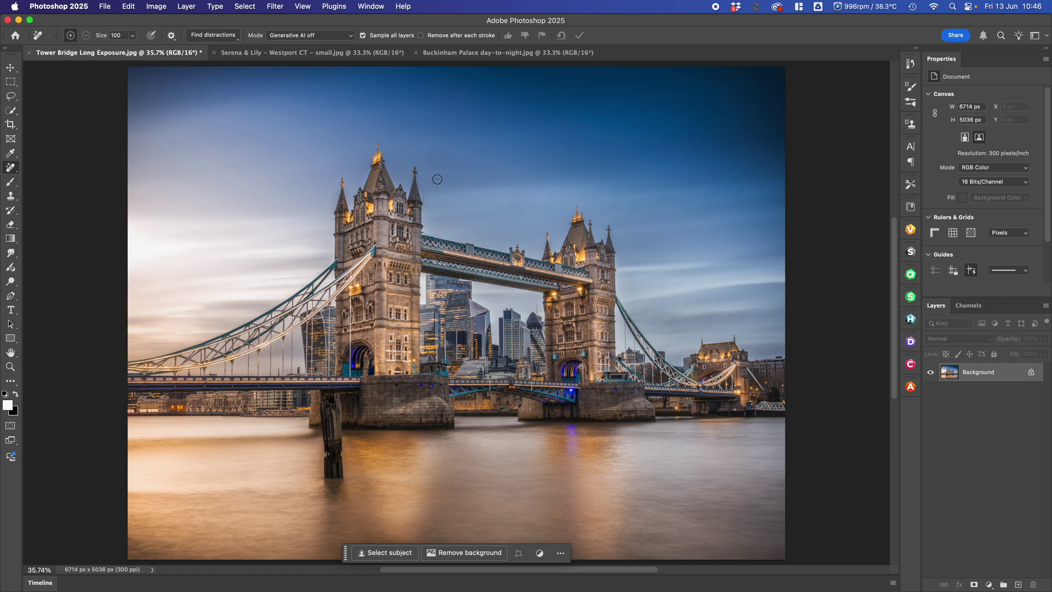
key("bracketright")
key("bracketright")
key("bracketright")
key("bracketright")
key("bracketright")
key("bracketright")
left_click(438, 156)
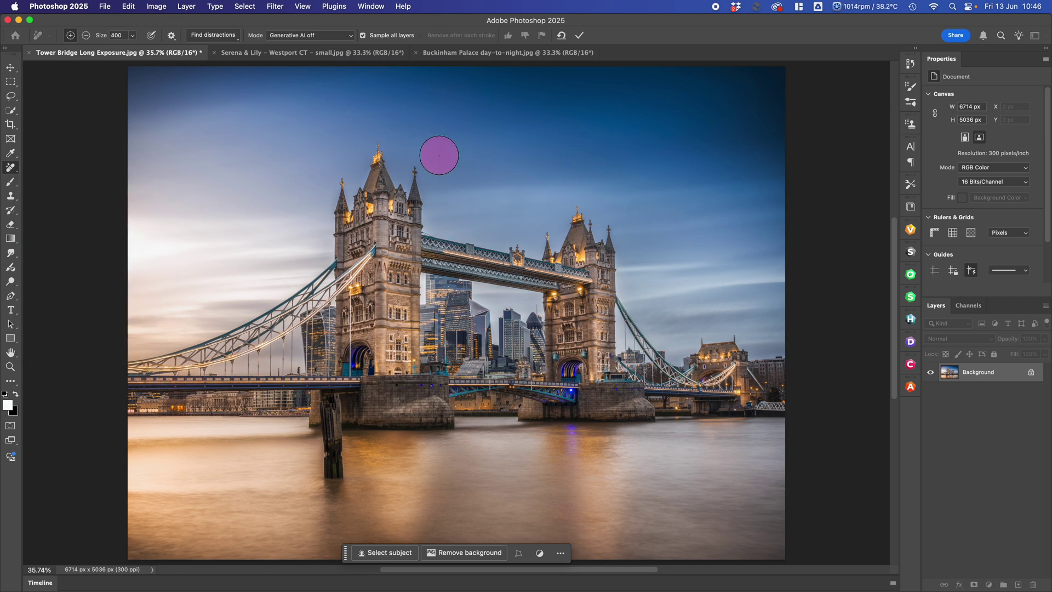
left_click(583, 38)
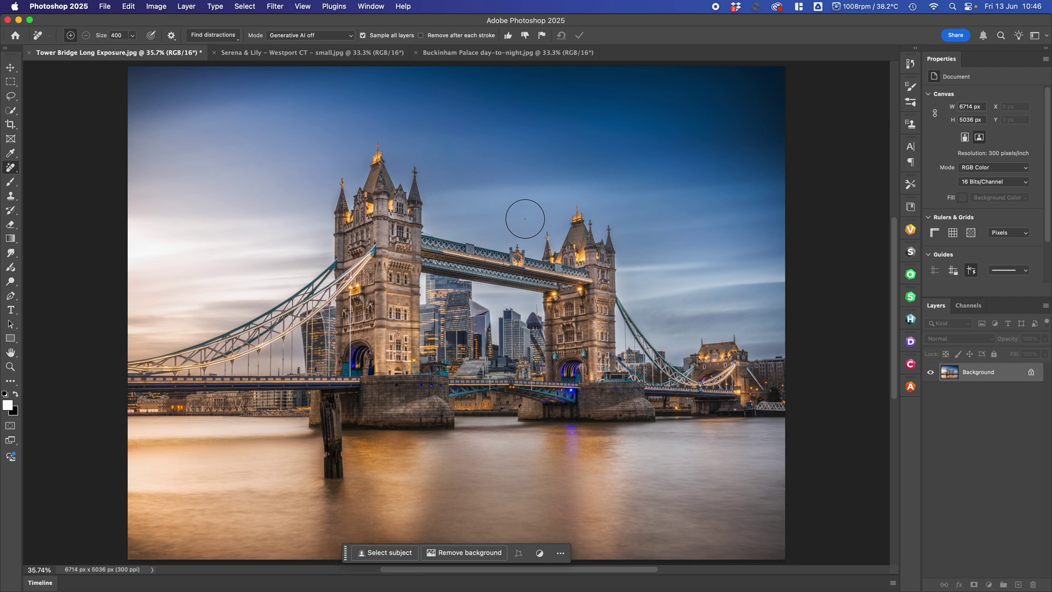
Close the Tower Bridge Long Exposure document and save its changes.
key("v")
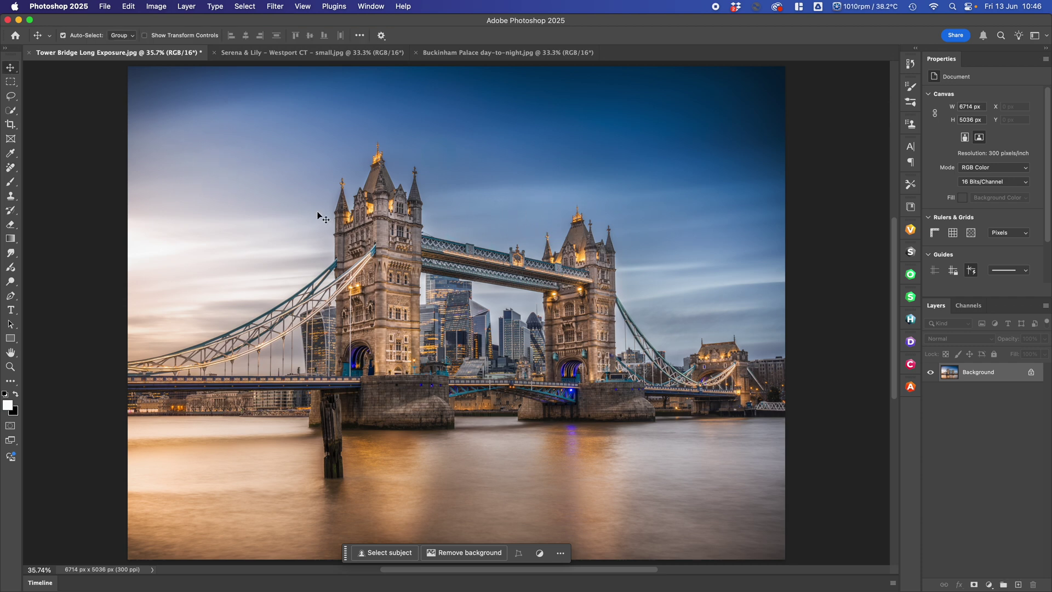
left_click(105, 6)
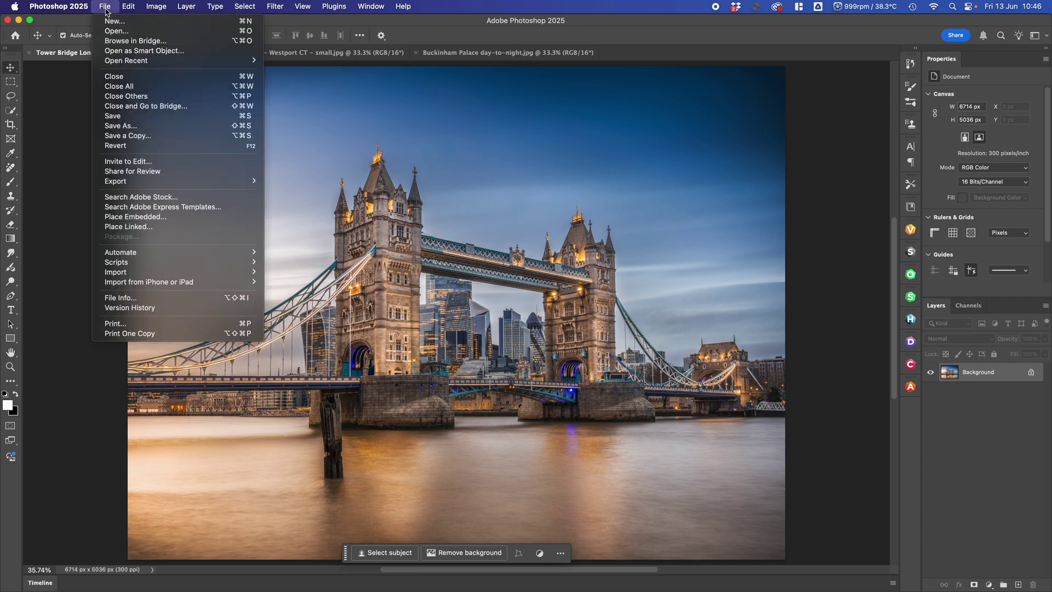
left_click(157, 78)
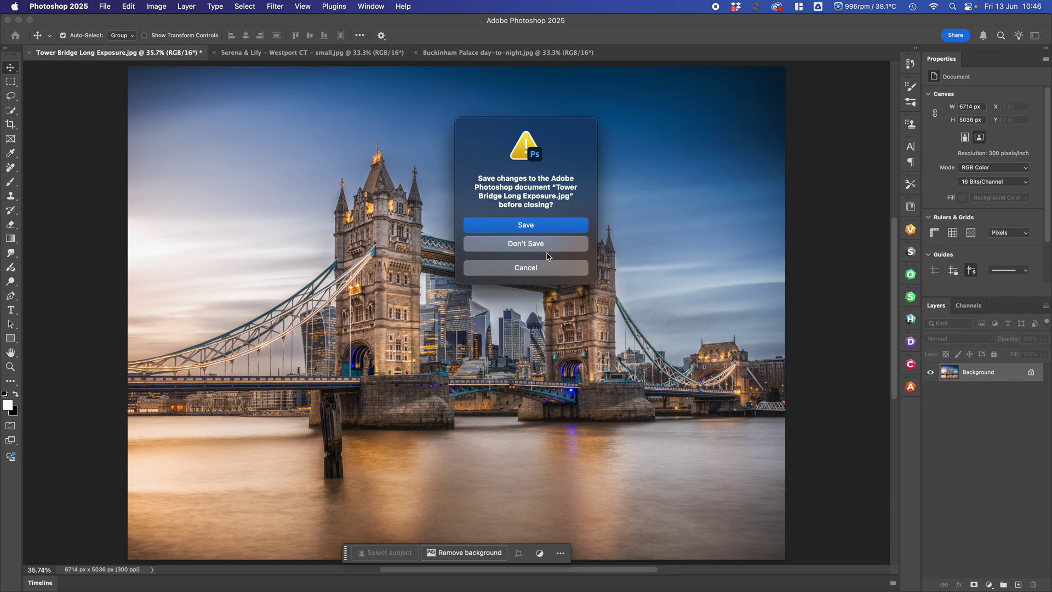
left_click(538, 227)
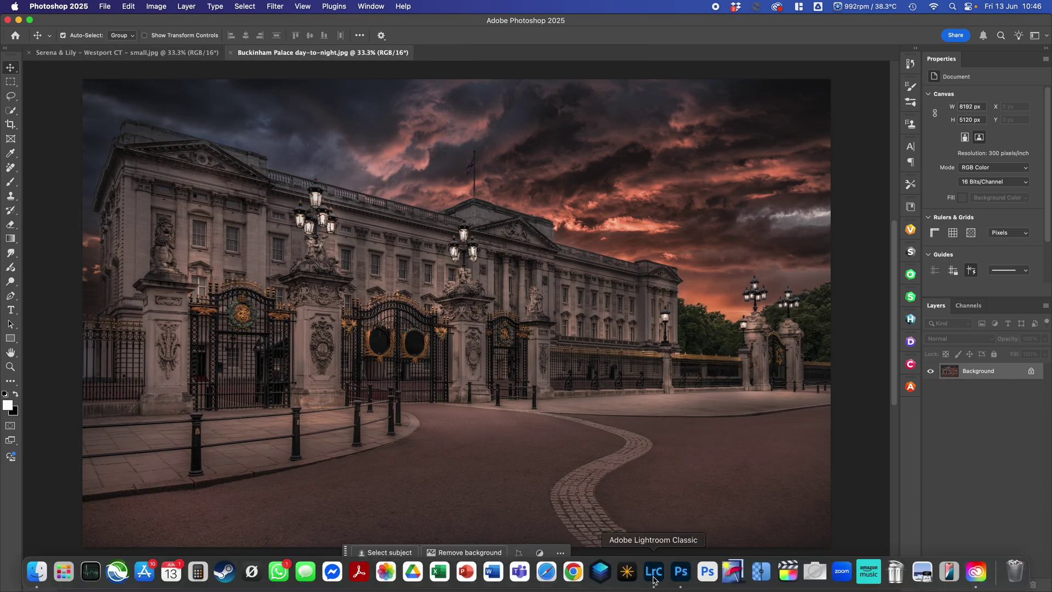
Switch to Lightroom Classic and compare Tower Bridge Long Exposure.jpg with Tower Bridge Long Exposure-Edit.tif.
left_click(616, 575)
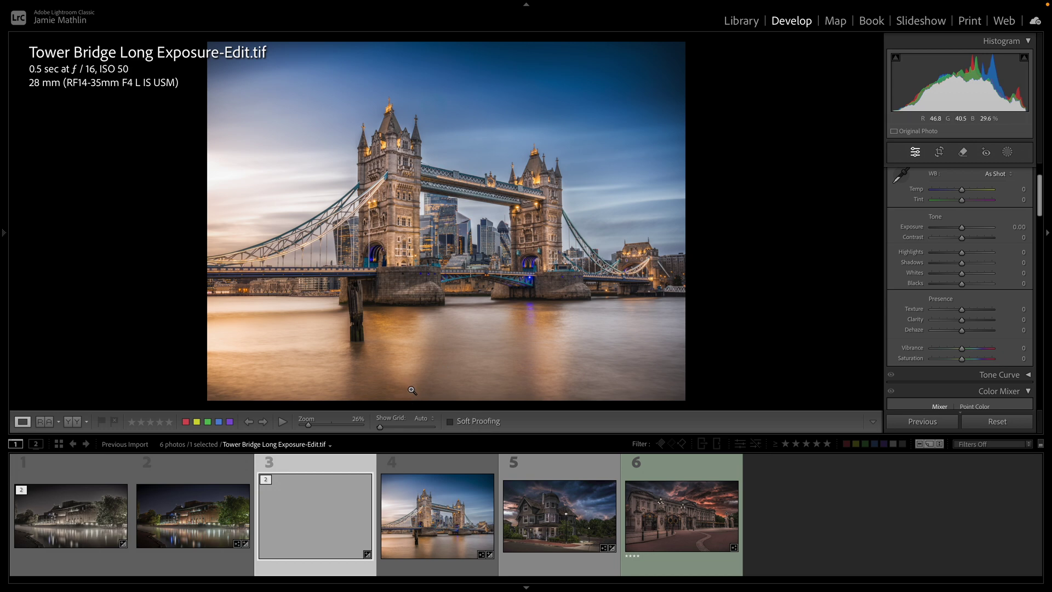
left_click(445, 512)
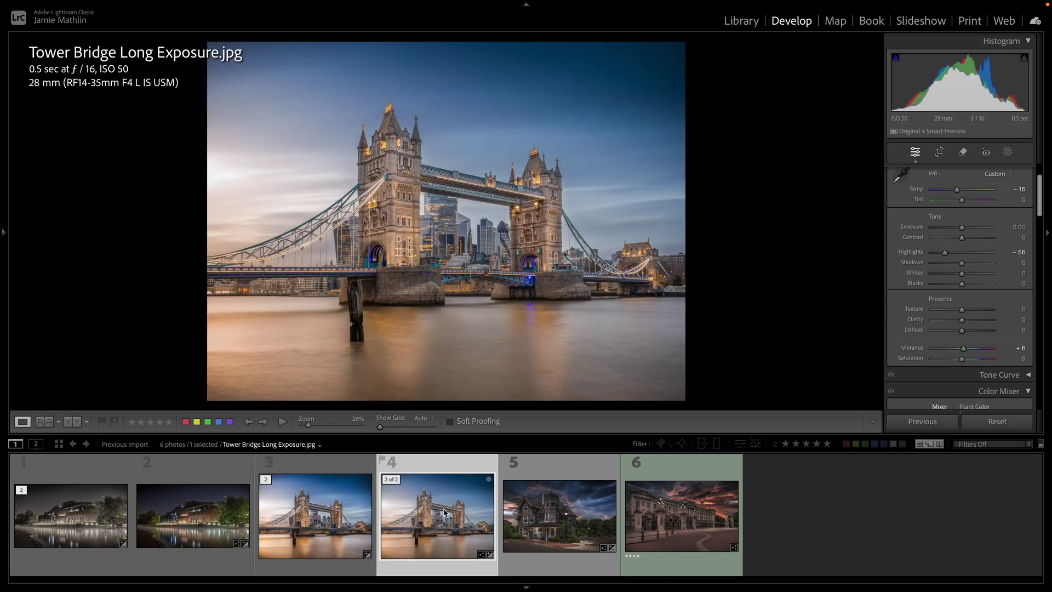
key("Left")
key("Right")
key("Left")
key("Right")
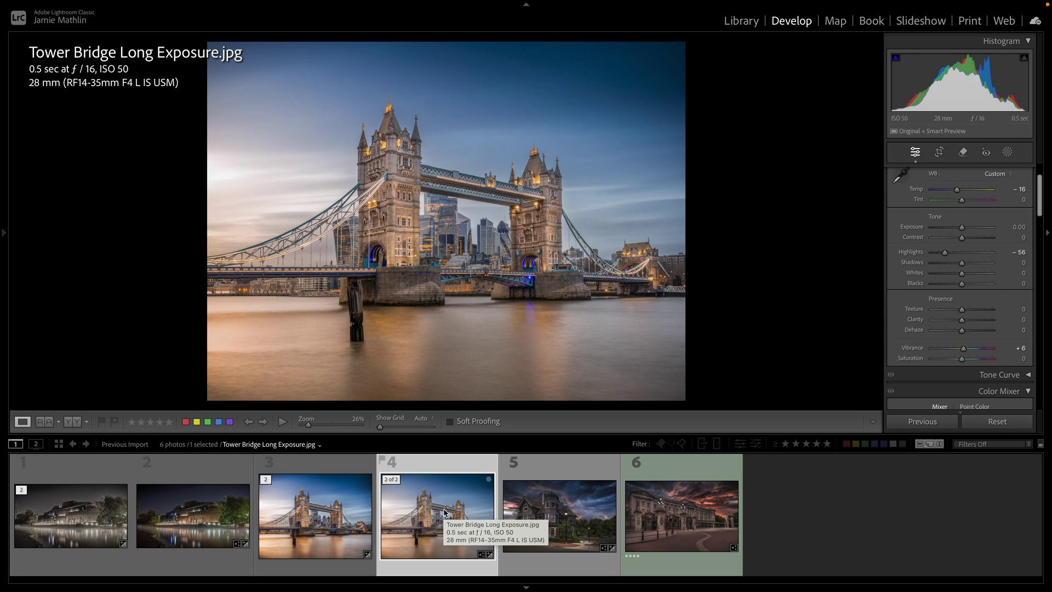
key("Left")
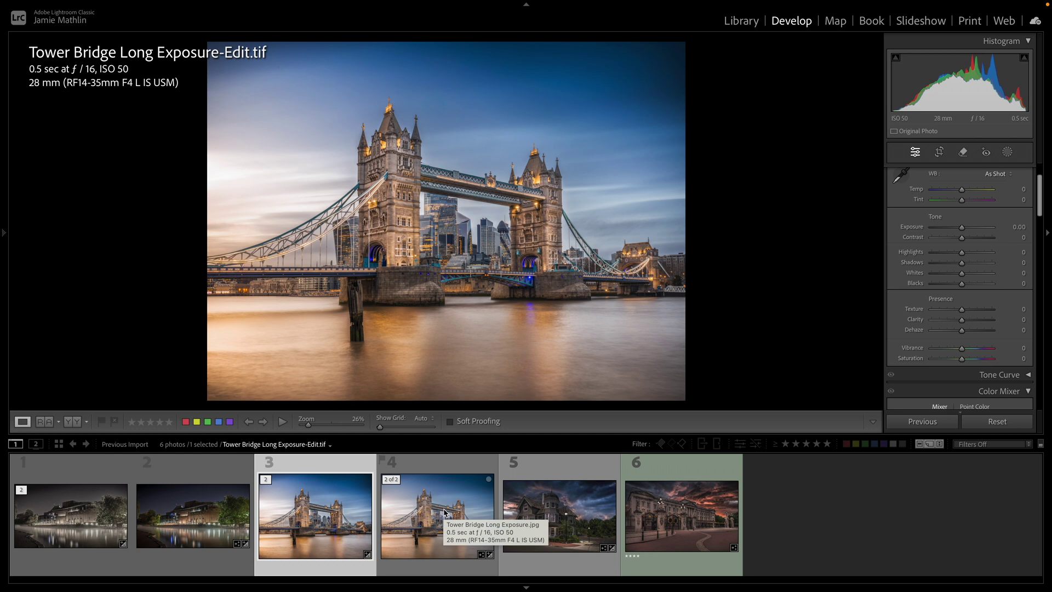
left_click(445, 512)
key("Left")
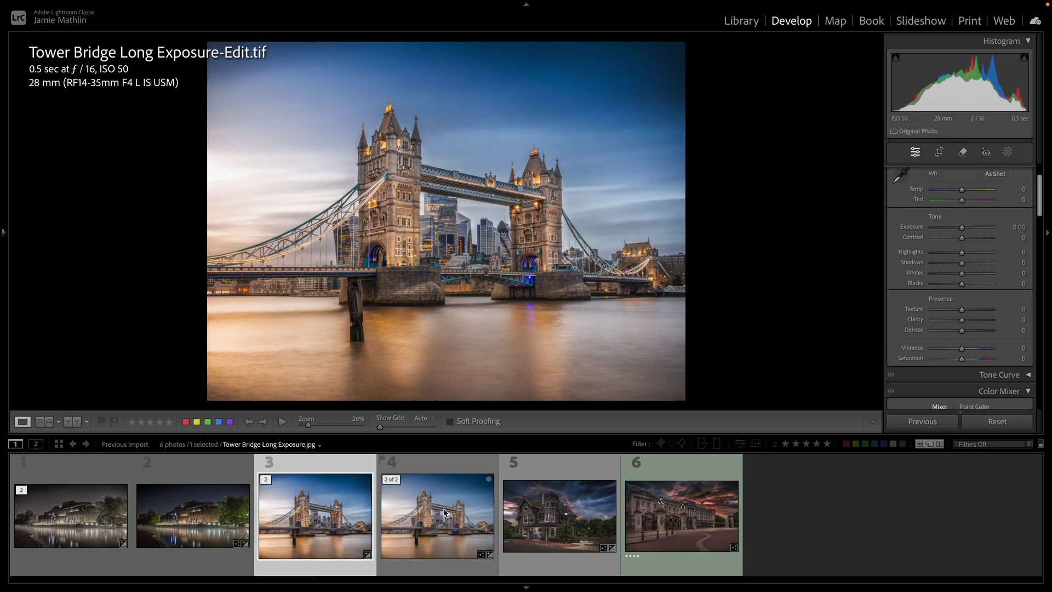
left_click(445, 512)
key("Left")
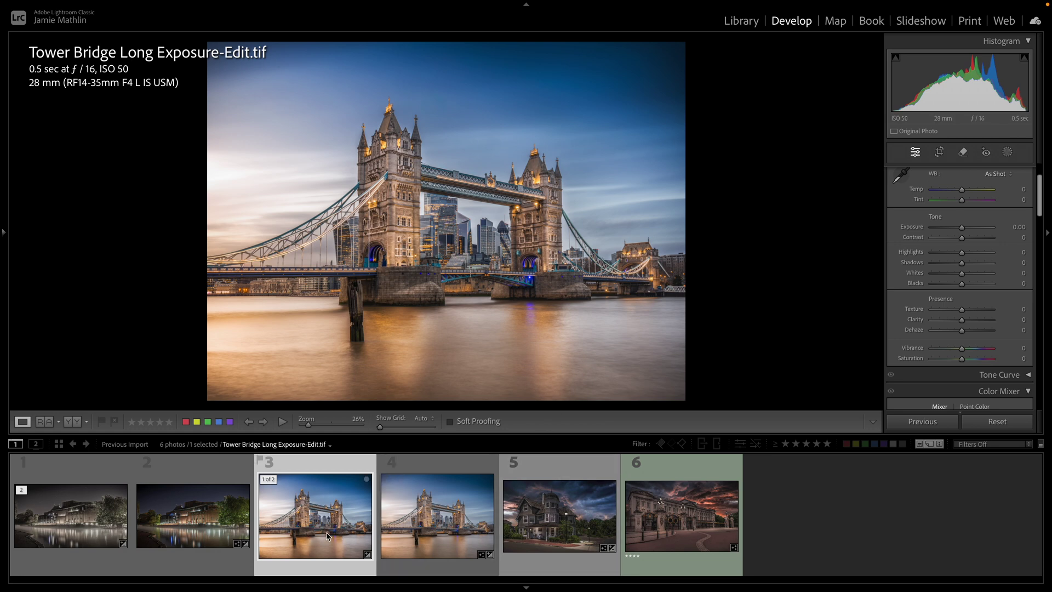
Rate Tower Bridge Long Exposure-Edit.tif and Stratford upon Avon-Edit.tif with three stars each.
key("3")
left_click(43, 537)
key("3")
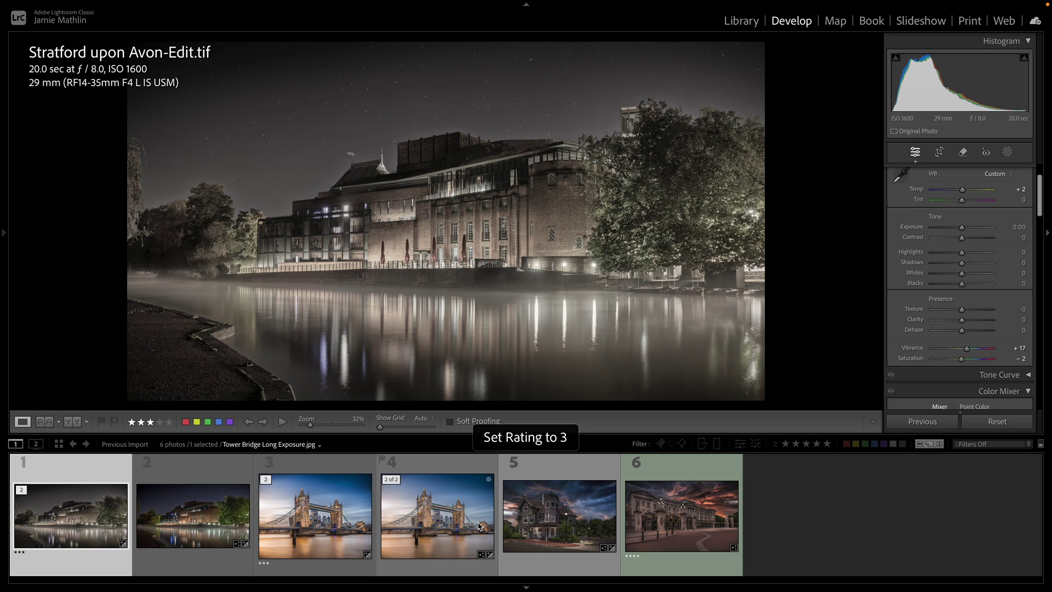
Switch back to Photoshop and open the Serena & Lily – Westport CT photo in Nik 8 Analog Efex.
left_click(544, 522)
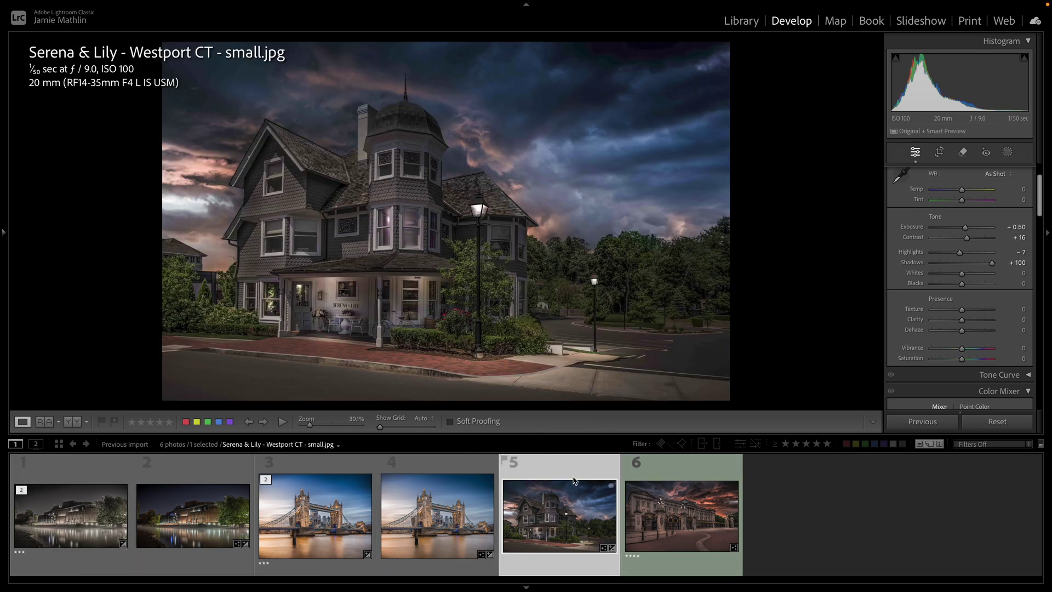
left_click(696, 573)
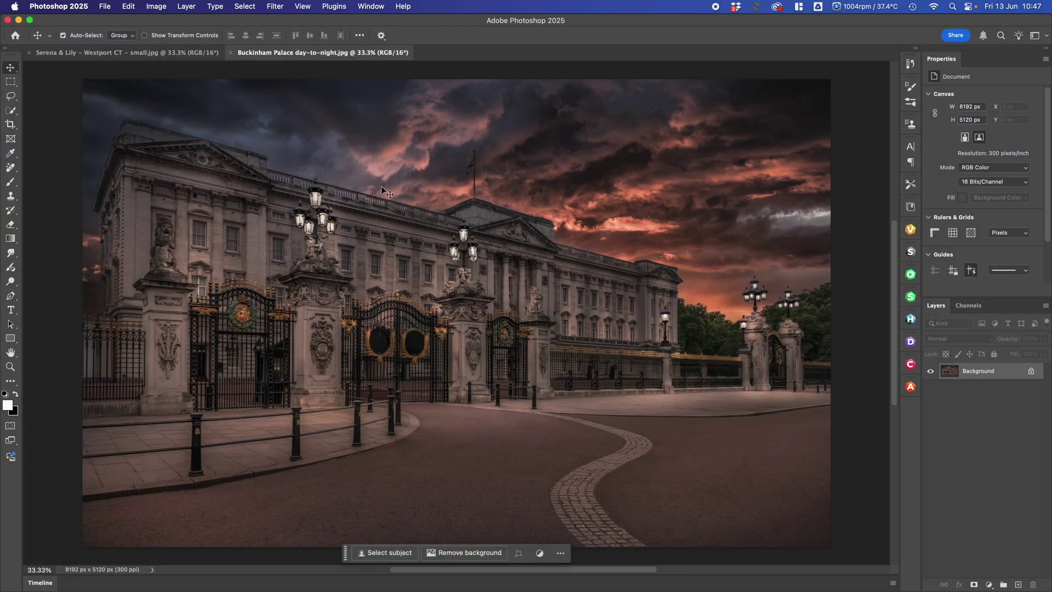
left_click(159, 55)
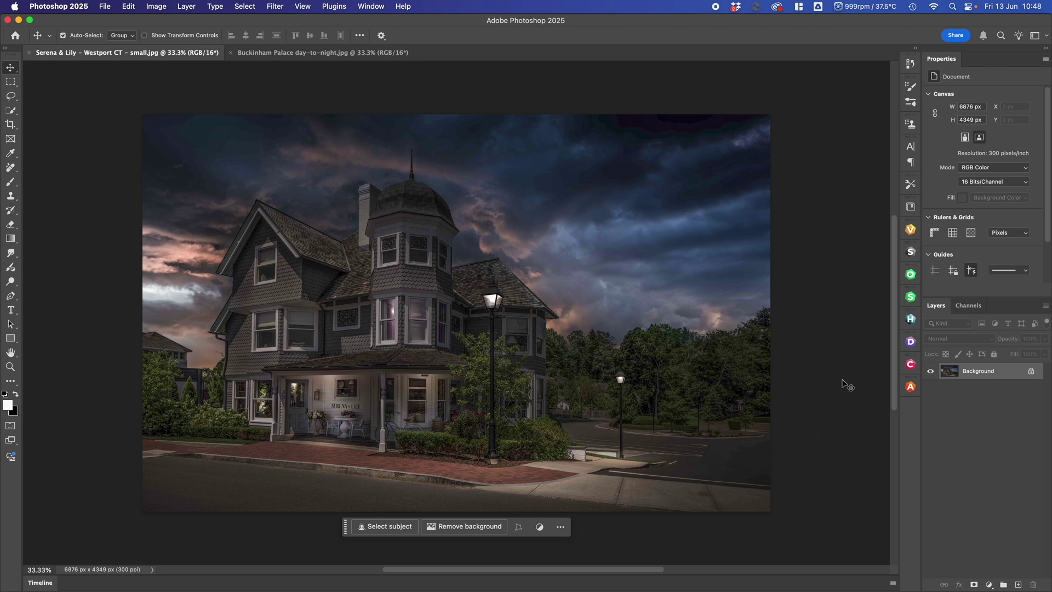
left_click(911, 387)
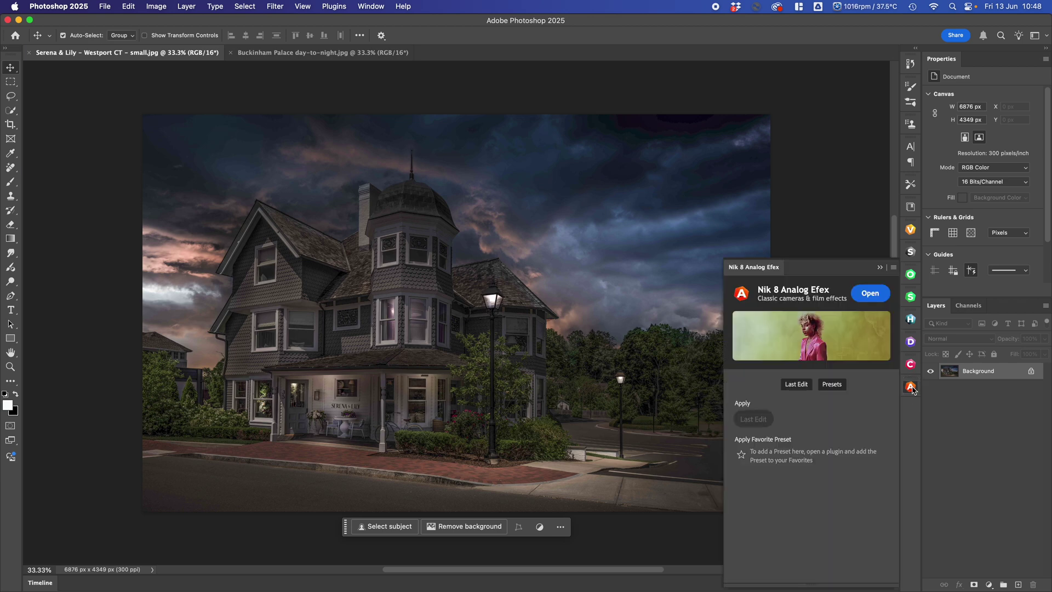
left_click(875, 298)
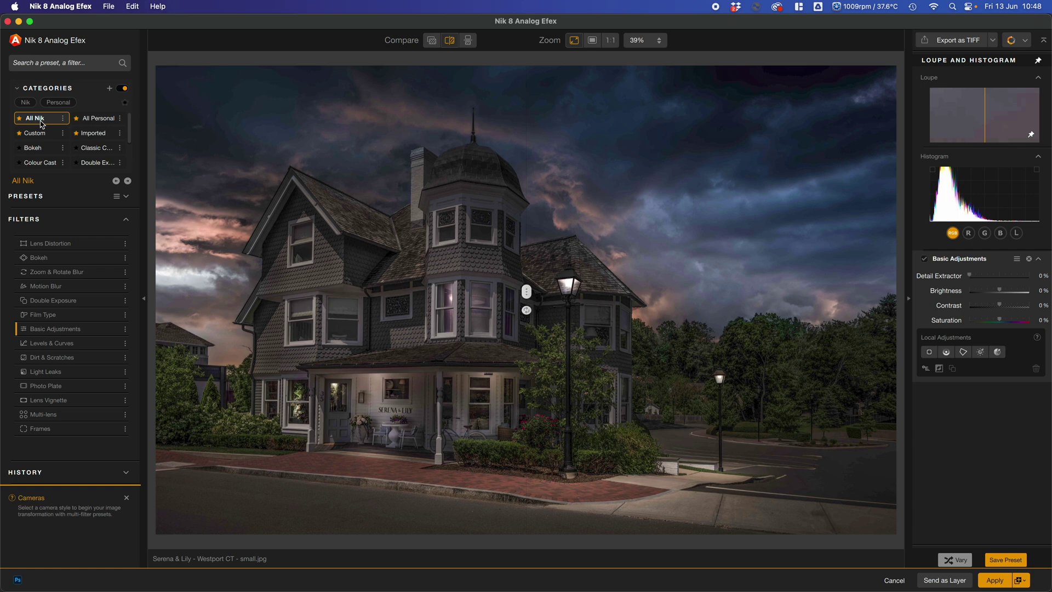
Browse the All Nik presets and apply Black and White 9 to the house photo.
left_click(126, 196)
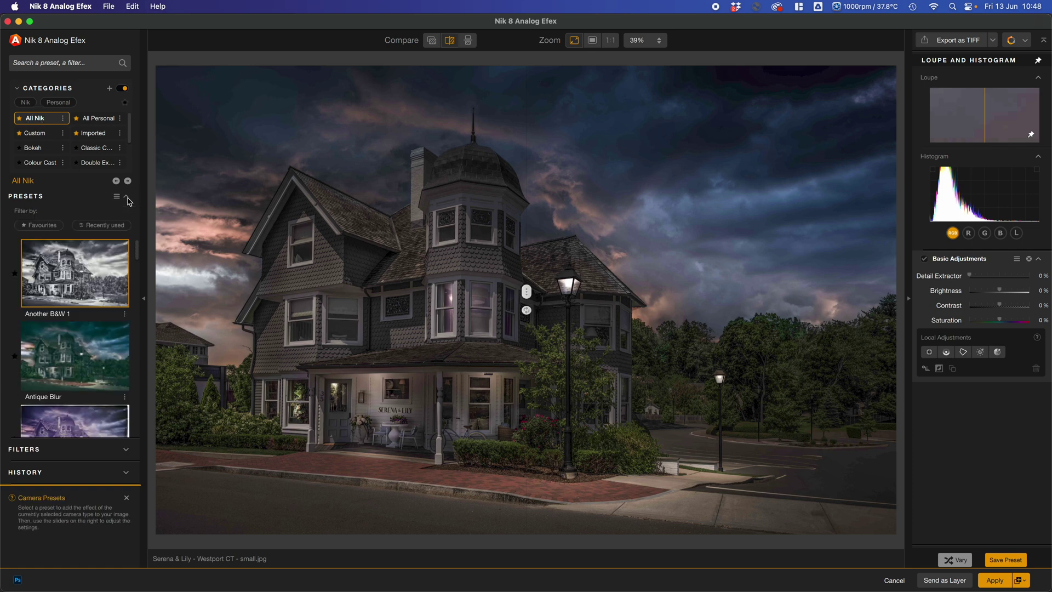
scroll(113, 309, "down", 1)
scroll(113, 308, "down", 10)
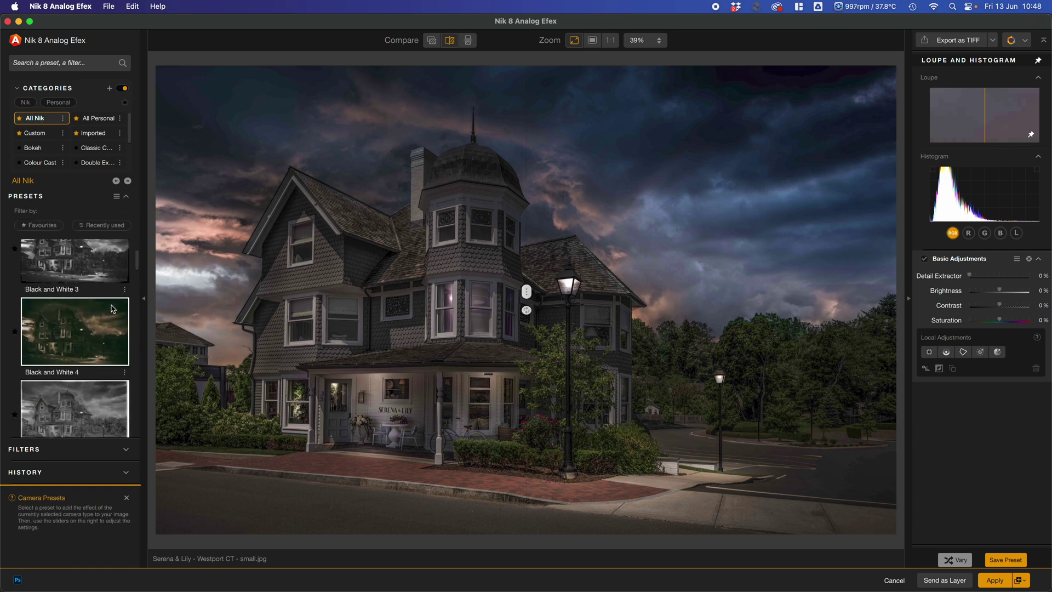
scroll(113, 309, "down", 4)
scroll(113, 309, "up", 3)
left_click(68, 314)
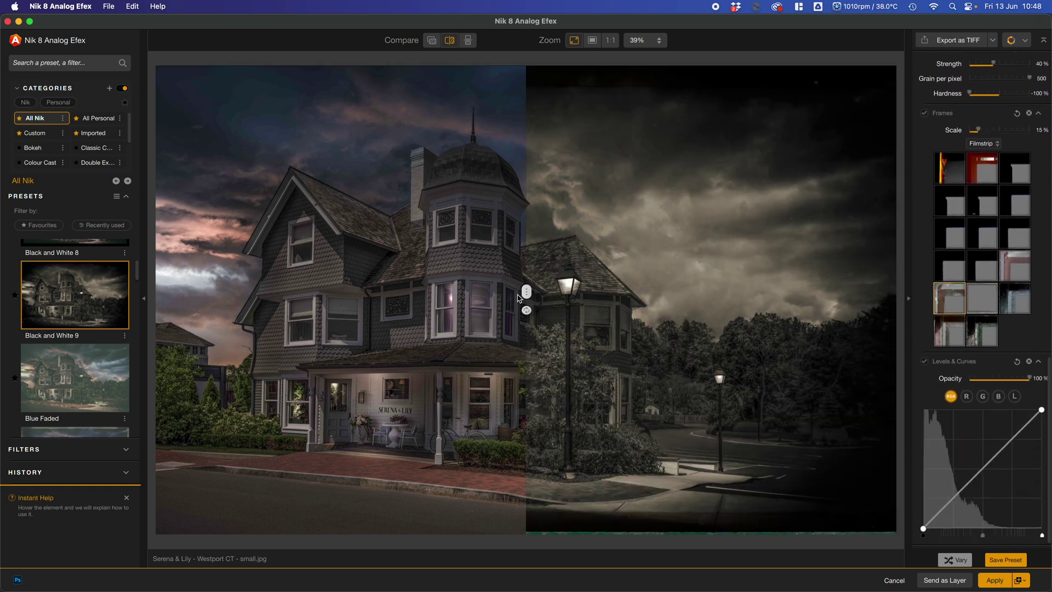
Reveal nearly the whole filtered house photo in the split comparison and review the preset's filters from Frames up to Basic Adjustments.
left_click_drag(522, 294, 173, 310)
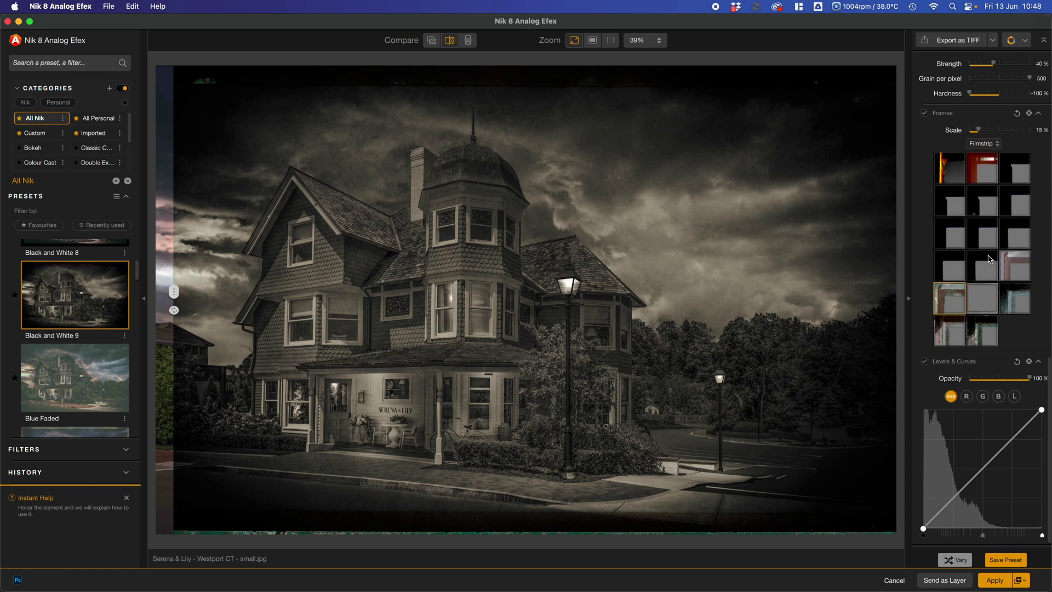
scroll(989, 259, "up", 5)
scroll(990, 259, "up", 3)
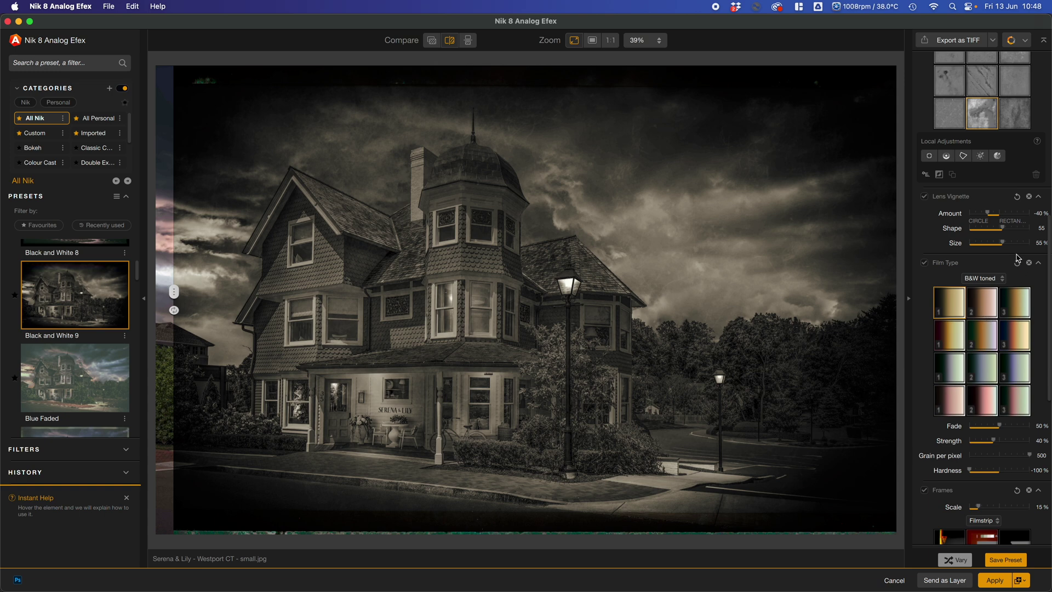
scroll(1003, 280, "up", 5)
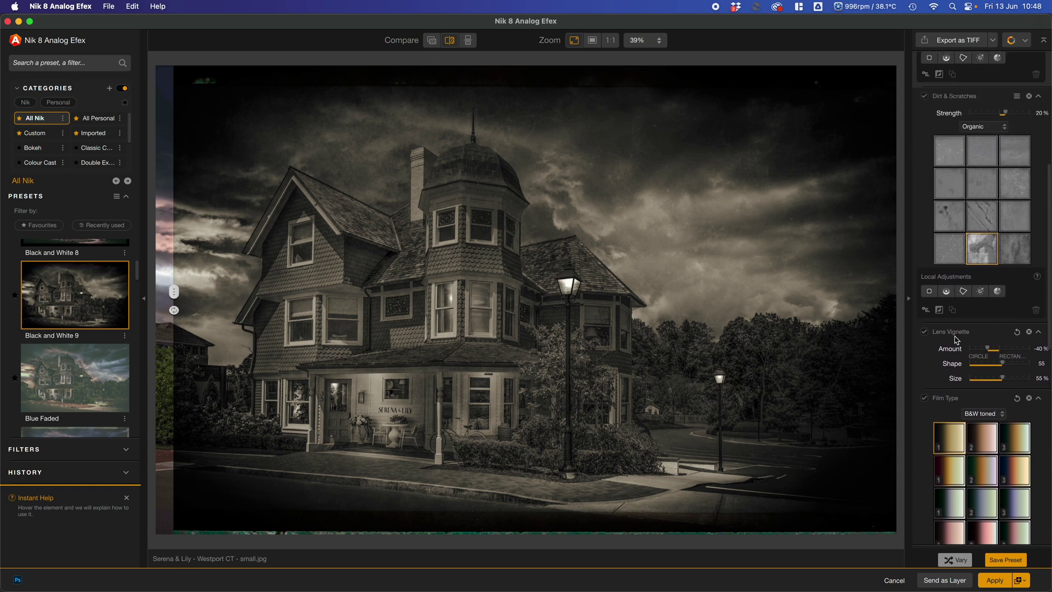
scroll(976, 225, "up", 5)
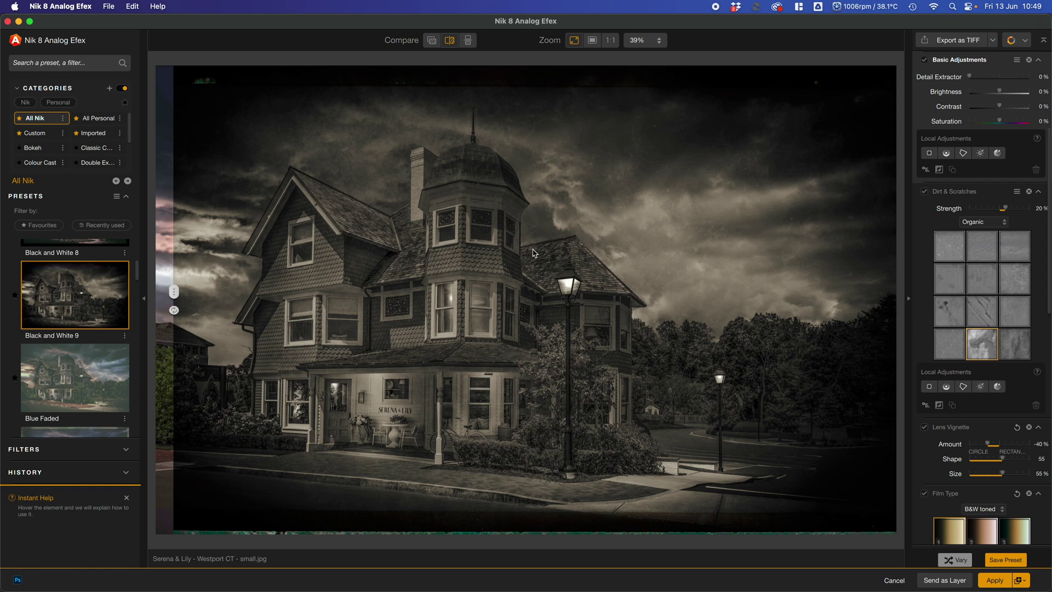
Try several Organic textures for Dirt & Scratches at 85% strength, including textures 30 and 34.
left_click(943, 260)
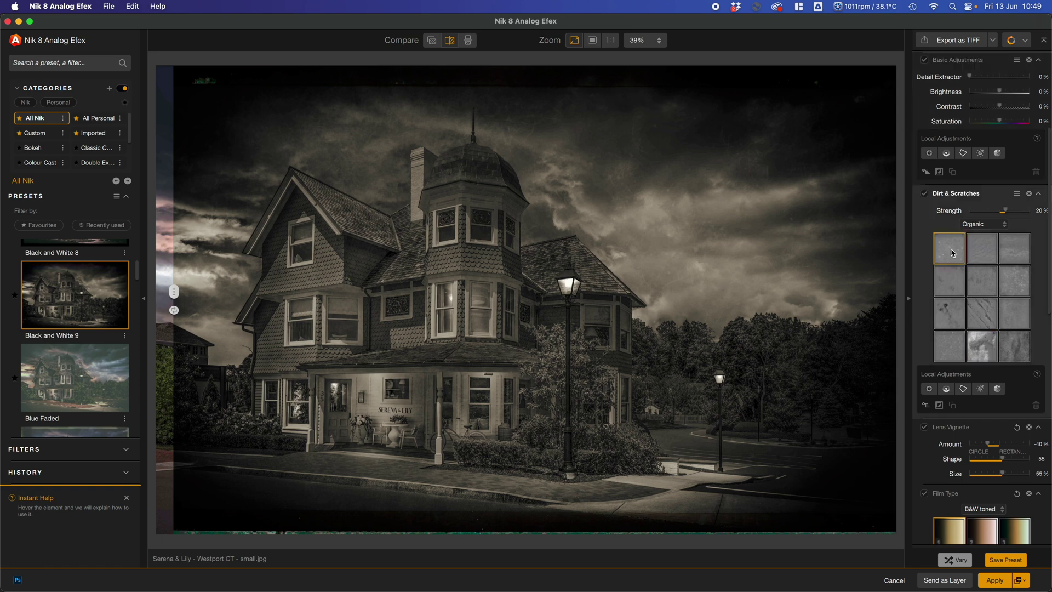
left_click(1018, 355)
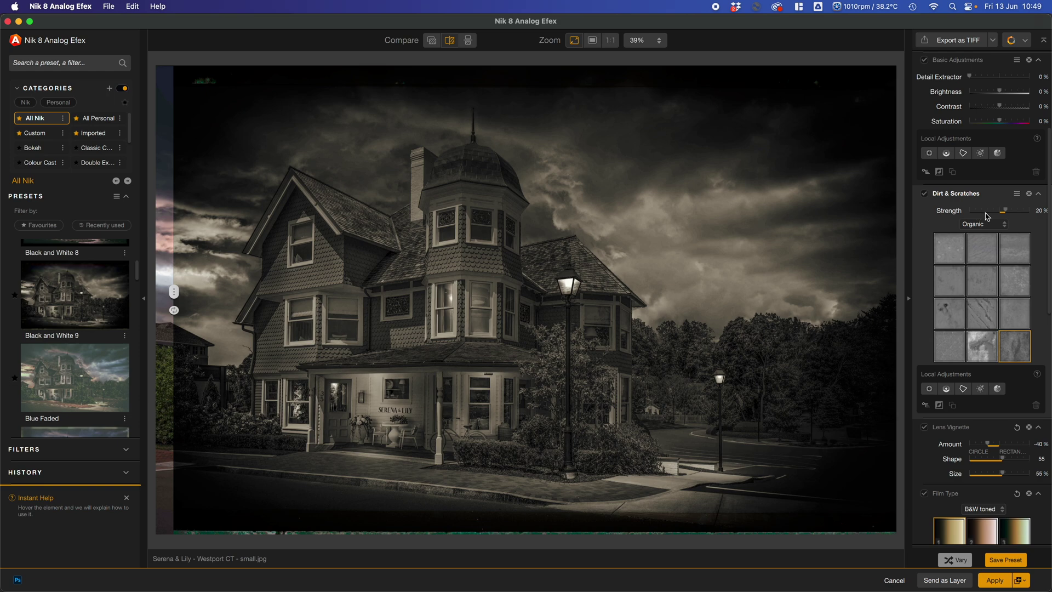
left_click(1025, 211)
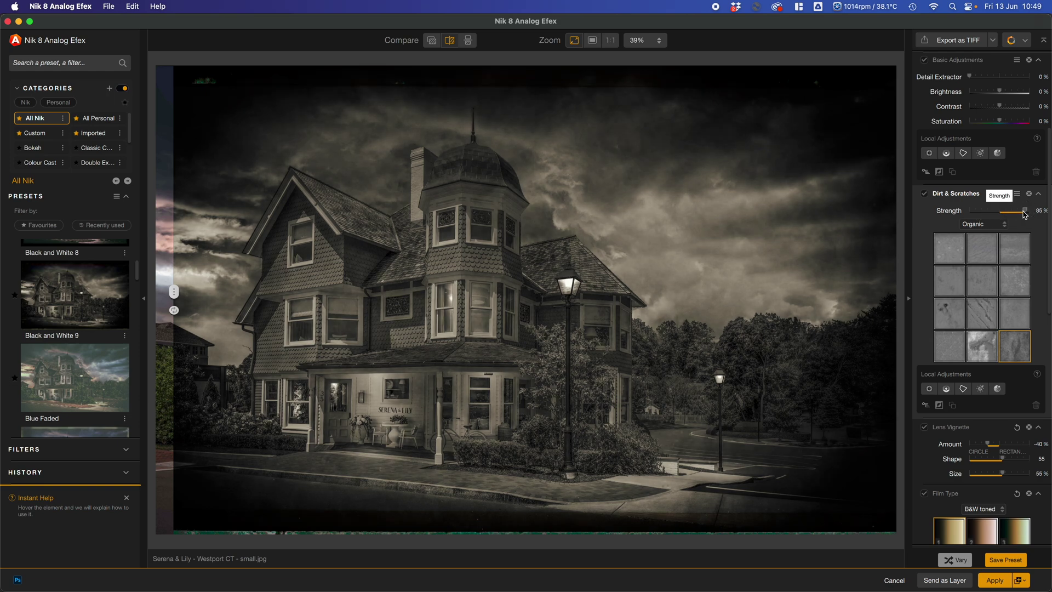
left_click(1021, 285)
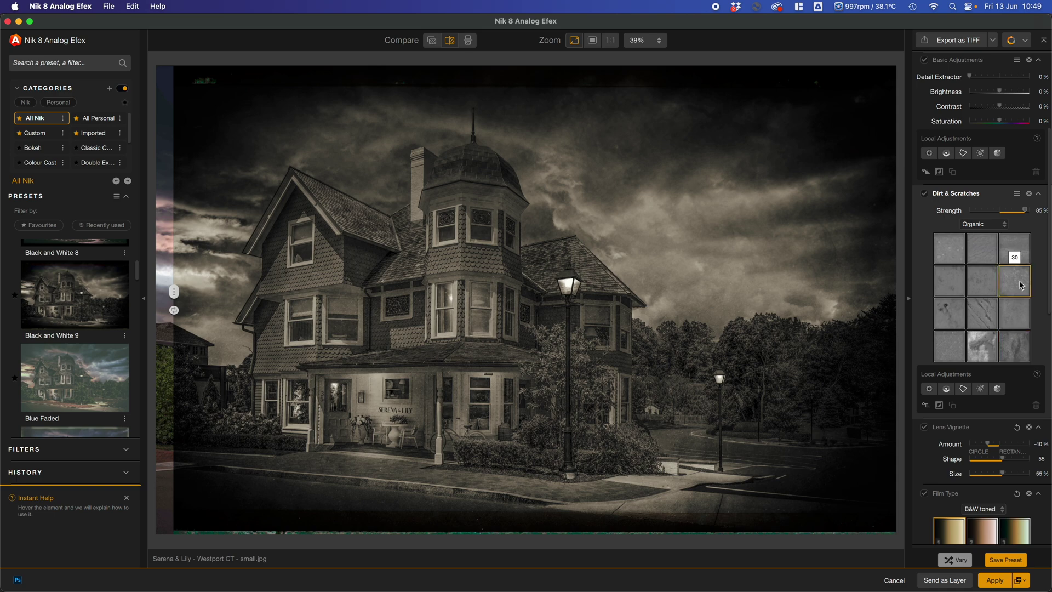
left_click(981, 316)
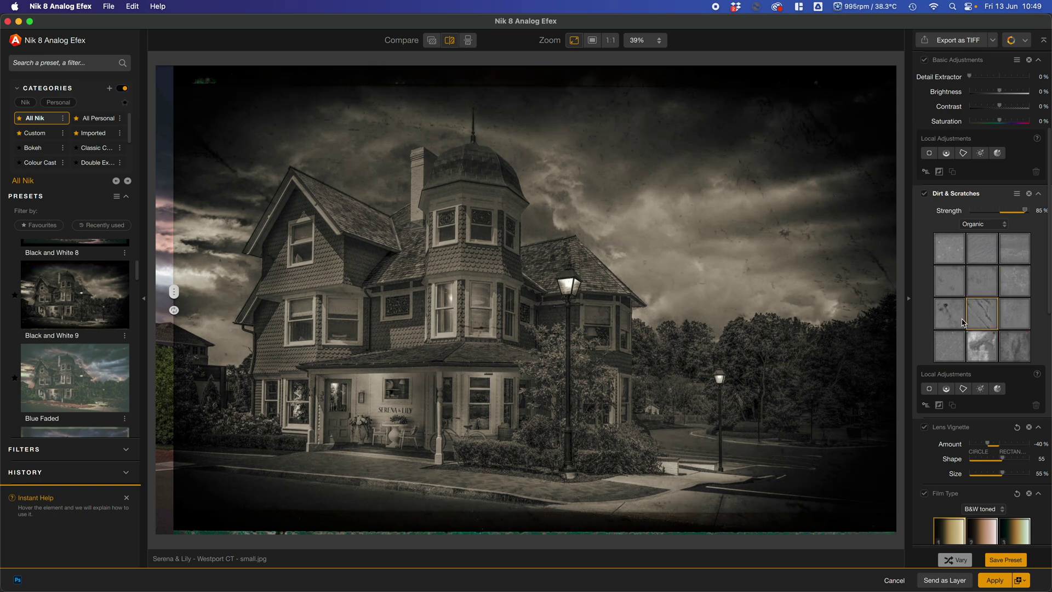
left_click(1007, 278)
left_click(951, 352)
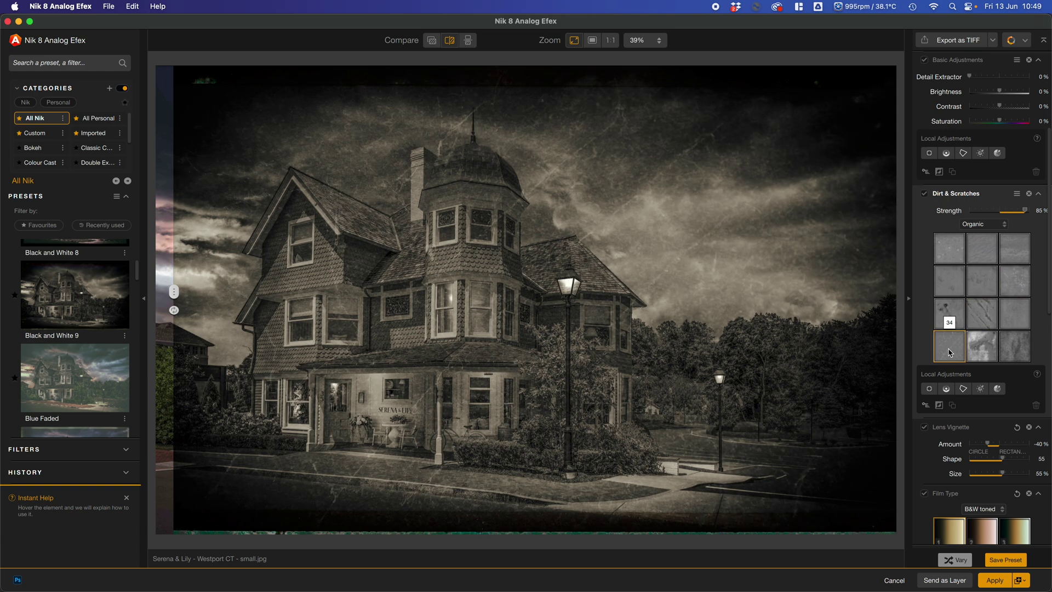
Lower the Dirt & Scratches strength to 35%, switch to Organic texture 30, and increase its strength.
left_click(1007, 214)
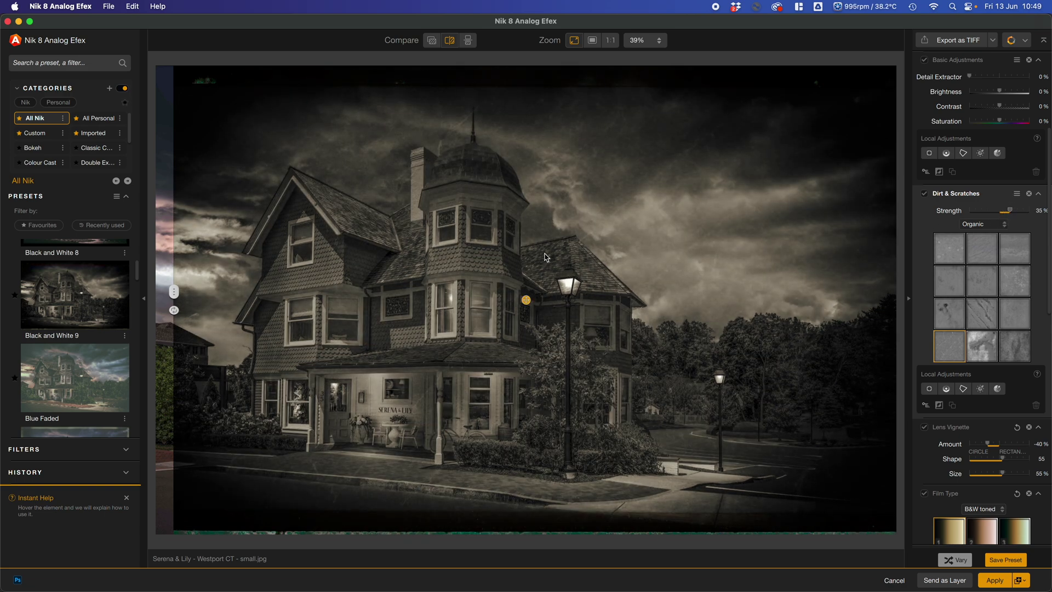
left_click(1011, 296)
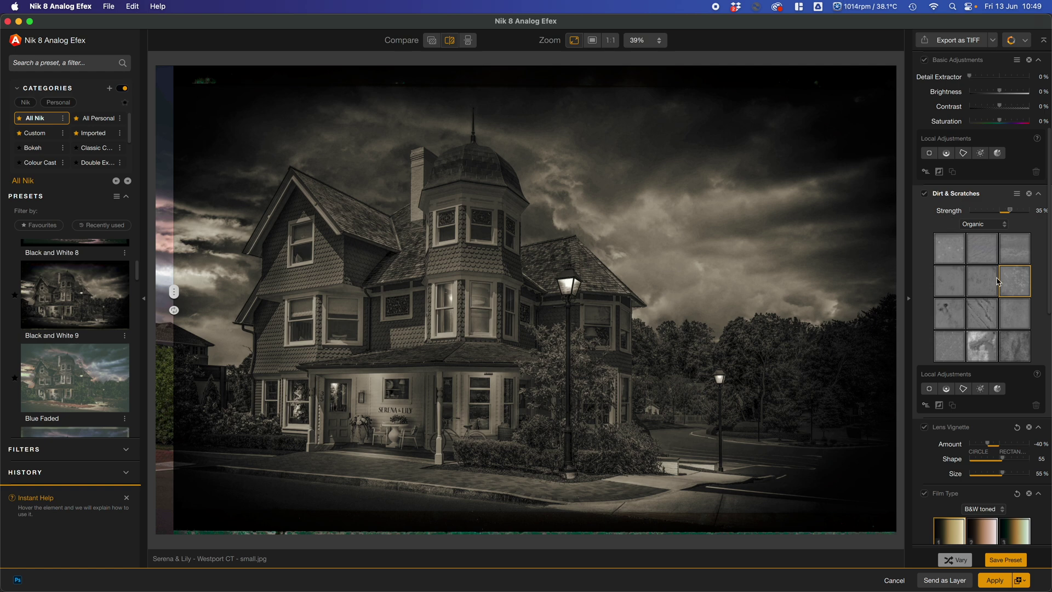
left_click(1017, 212)
Keep the B&W toned film type and set its Strength to 17% and Hardness to 57%.
scroll(1004, 400, "down", 6)
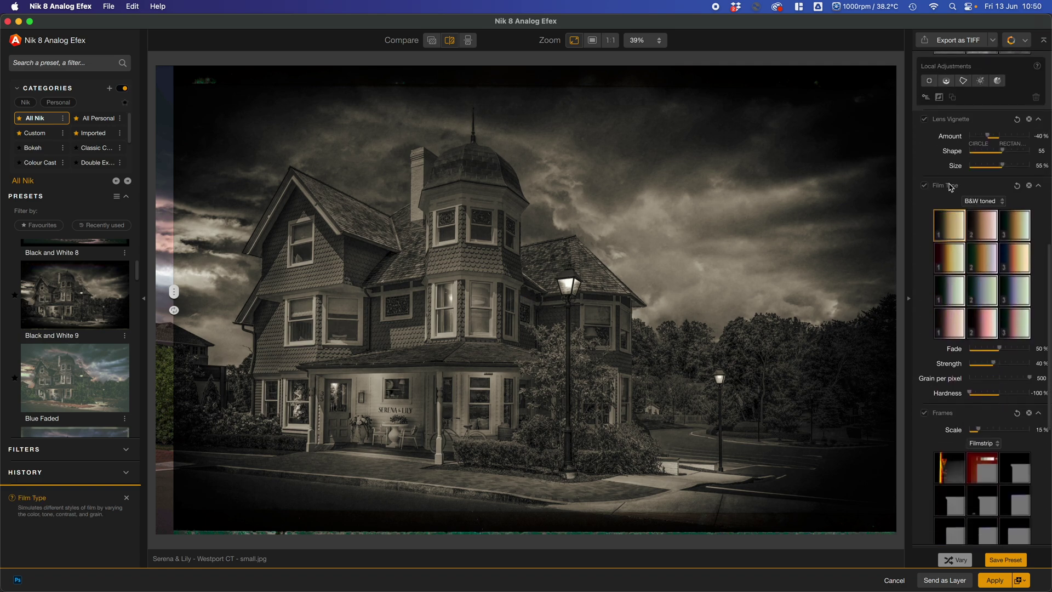
left_click(998, 202)
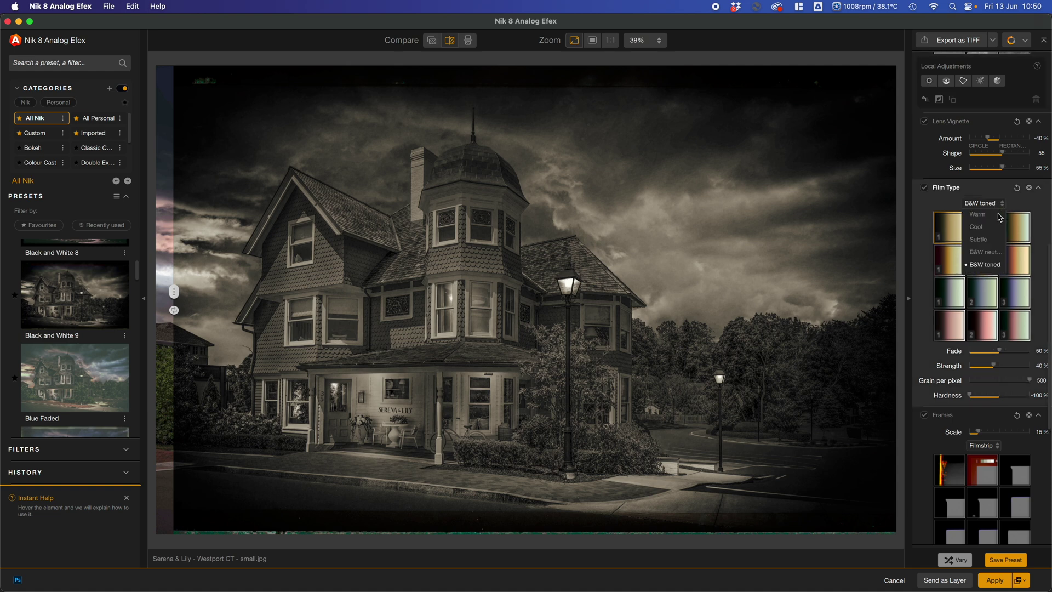
left_click(985, 265)
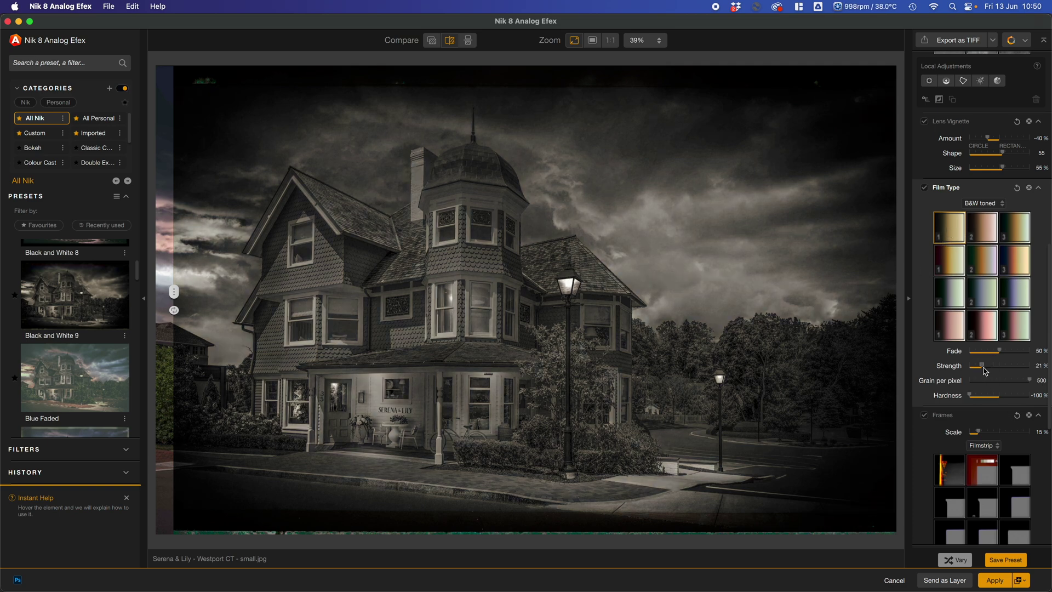
left_click_drag(993, 365, 984, 368)
left_click_drag(986, 368, 1024, 398)
left_click_drag(980, 402, 1017, 400)
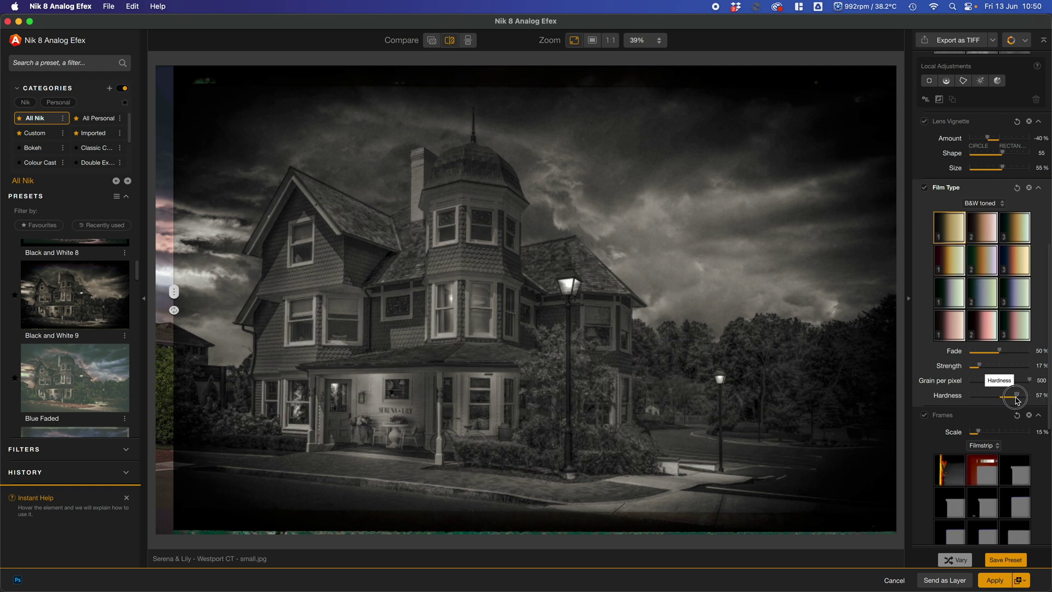
Try a Frames scale of 73%, reduce it to 0%, and disable the Frames filter.
scroll(961, 373, "down", 1)
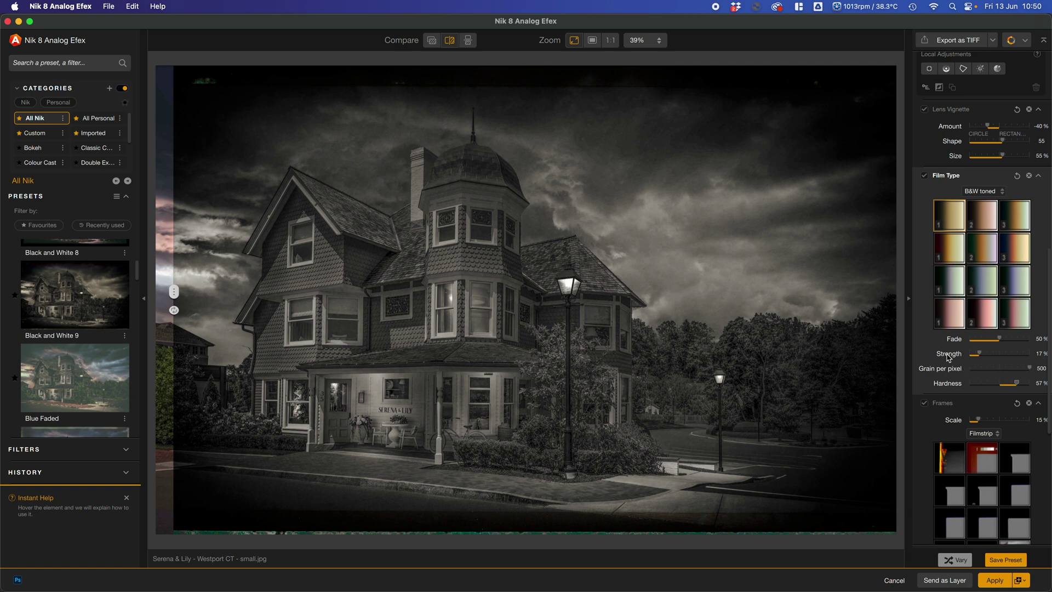
scroll(953, 351, "down", 5)
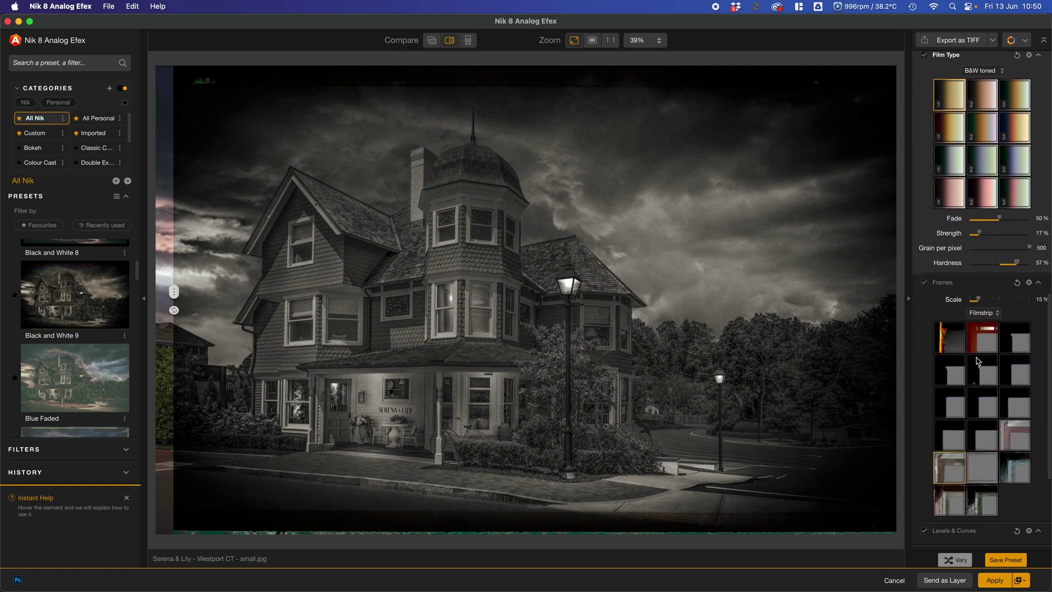
scroll(973, 384, "down", 2)
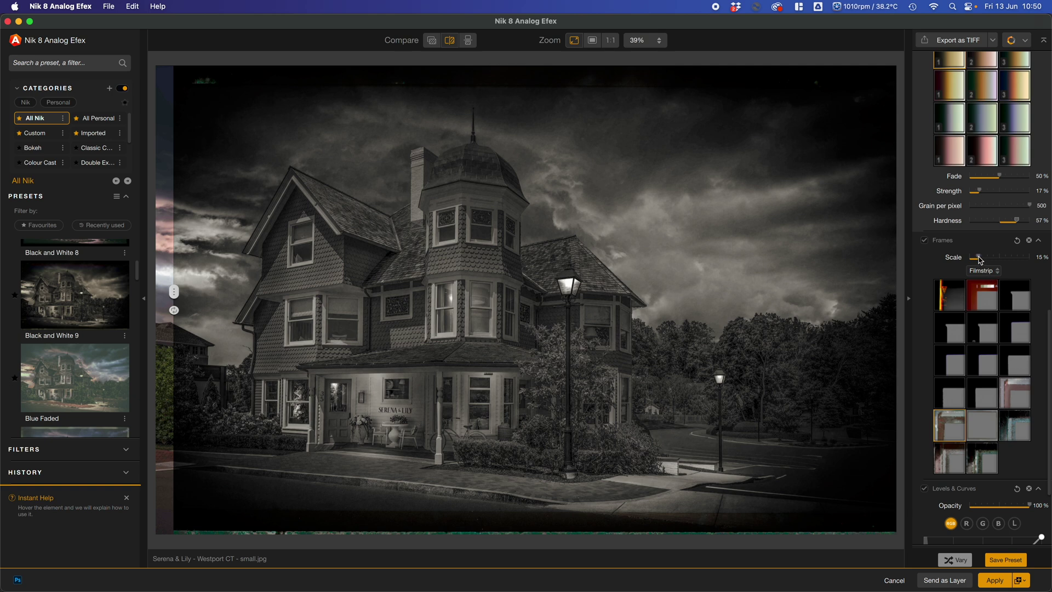
left_click_drag(979, 257, 1016, 263)
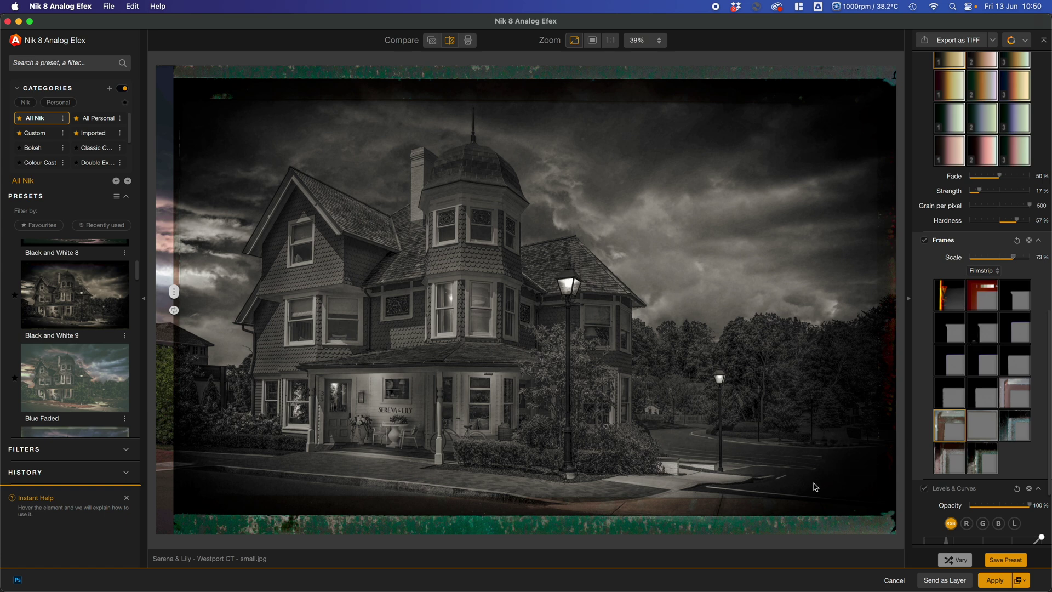
left_click_drag(984, 264, 963, 267)
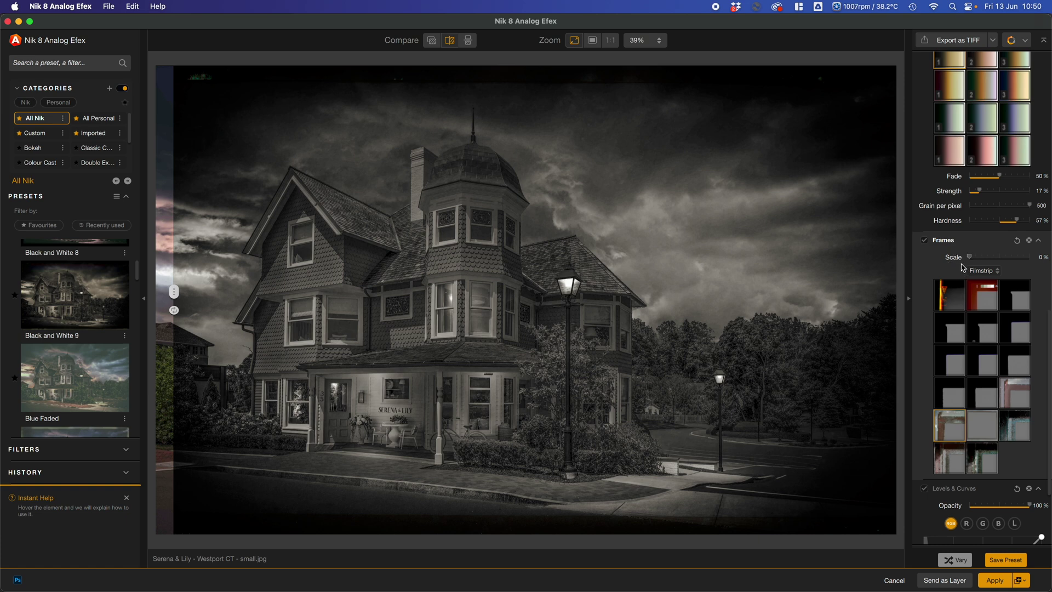
left_click(926, 241)
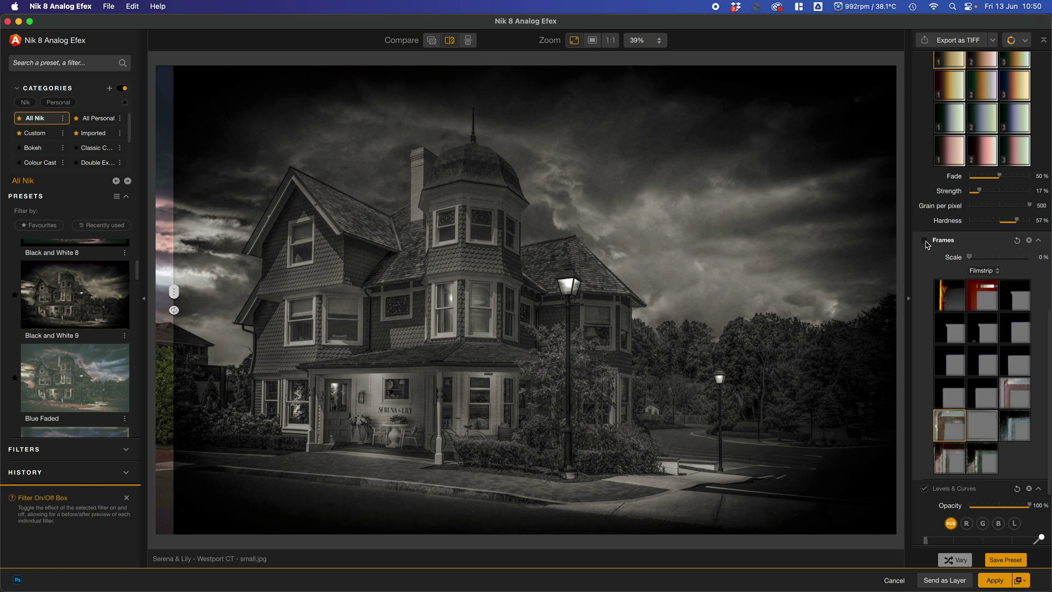
Generate two successive random variations of the current filter settings with Vary.
scroll(983, 358, "down", 5)
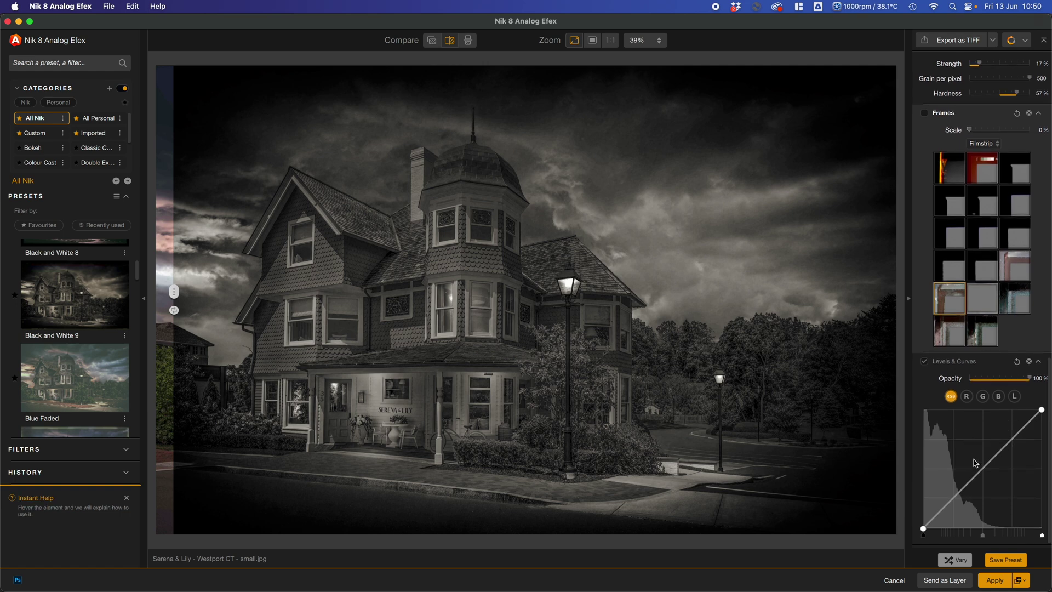
left_click(956, 560)
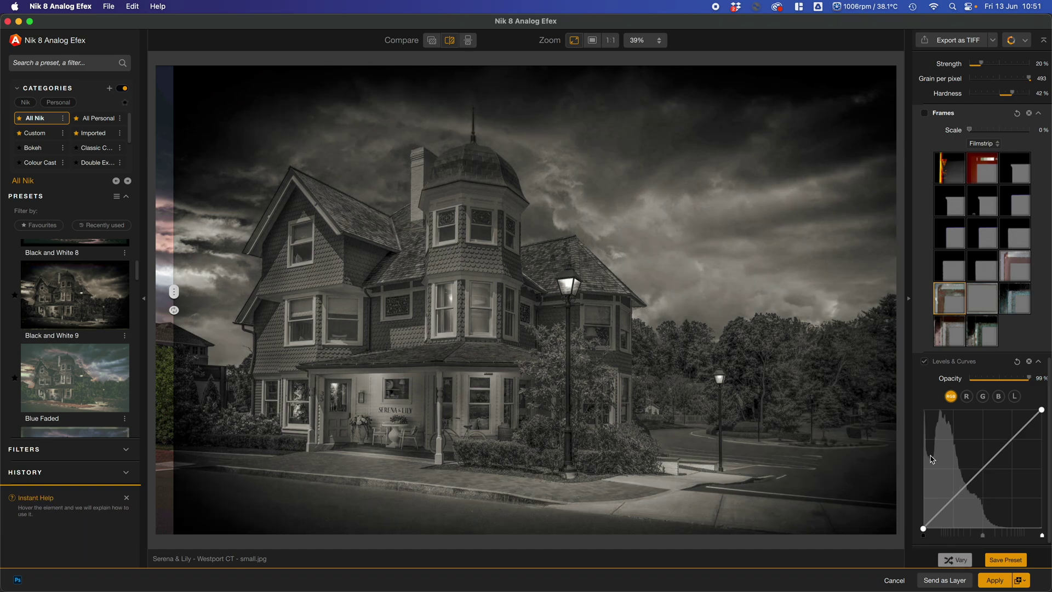
left_click(958, 561)
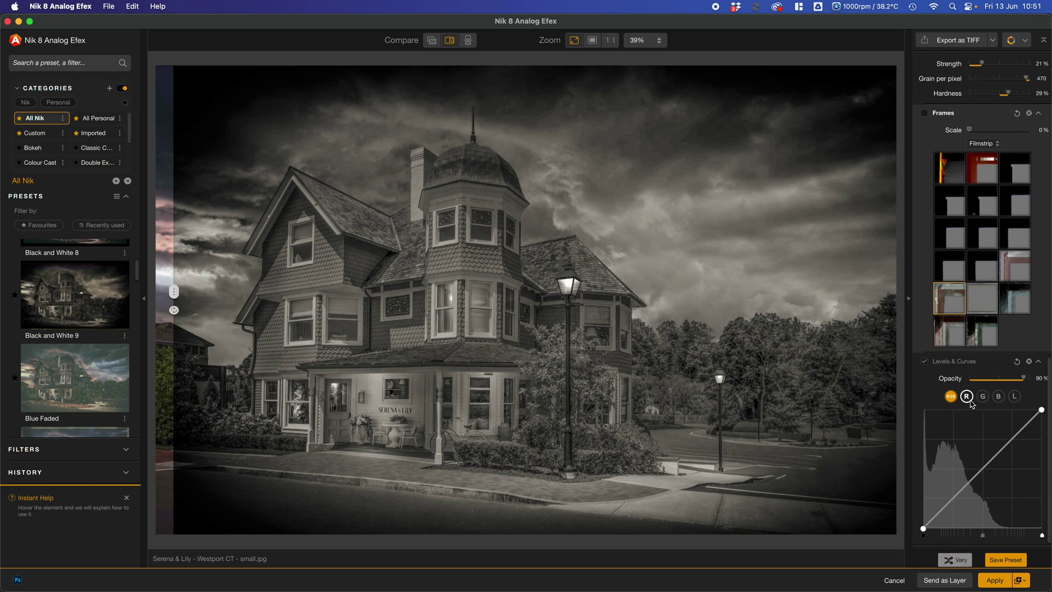
Add one highlight point and one shadow point to the RGB curve in Levels & Curves.
left_click(1020, 430)
left_click_drag(1021, 430, 1023, 434)
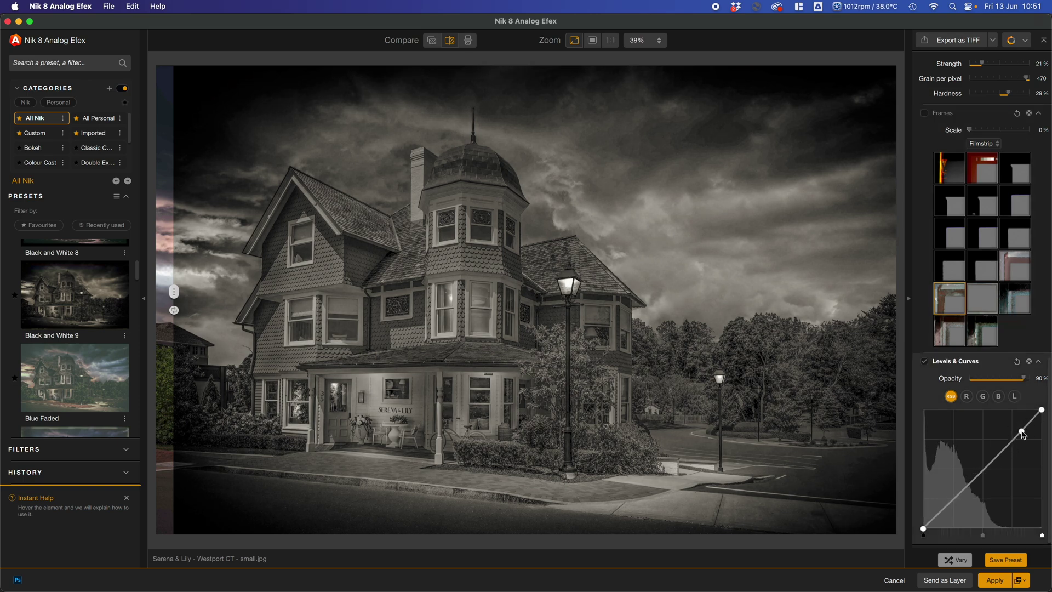
left_click(945, 506)
left_click_drag(945, 508, 946, 511)
Add the Photo Plate filter using the middle texture in the third row of the Streaked set, at 62% strength.
left_click(109, 450)
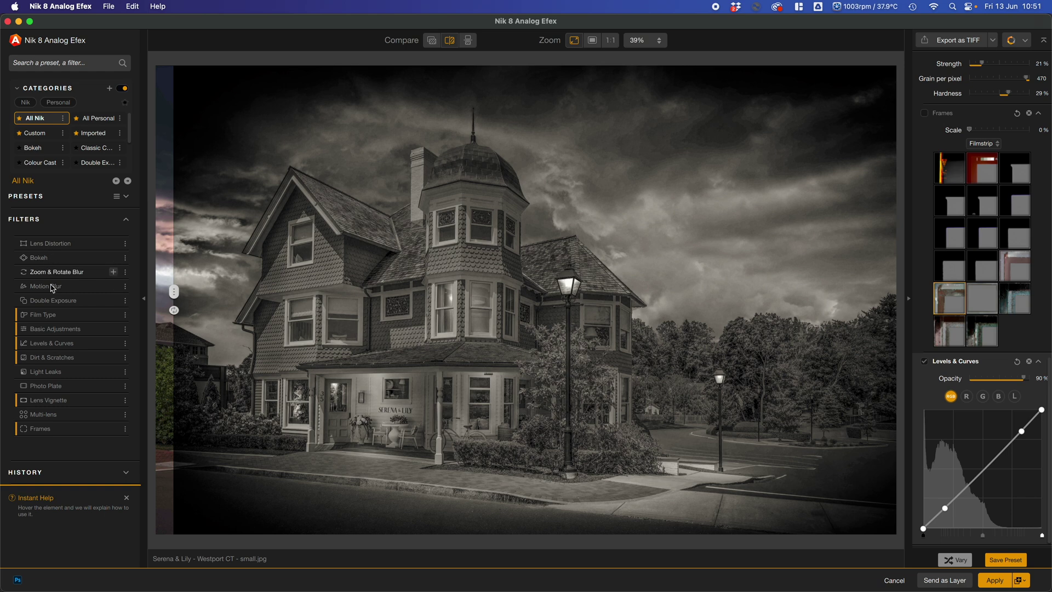
left_click(46, 388)
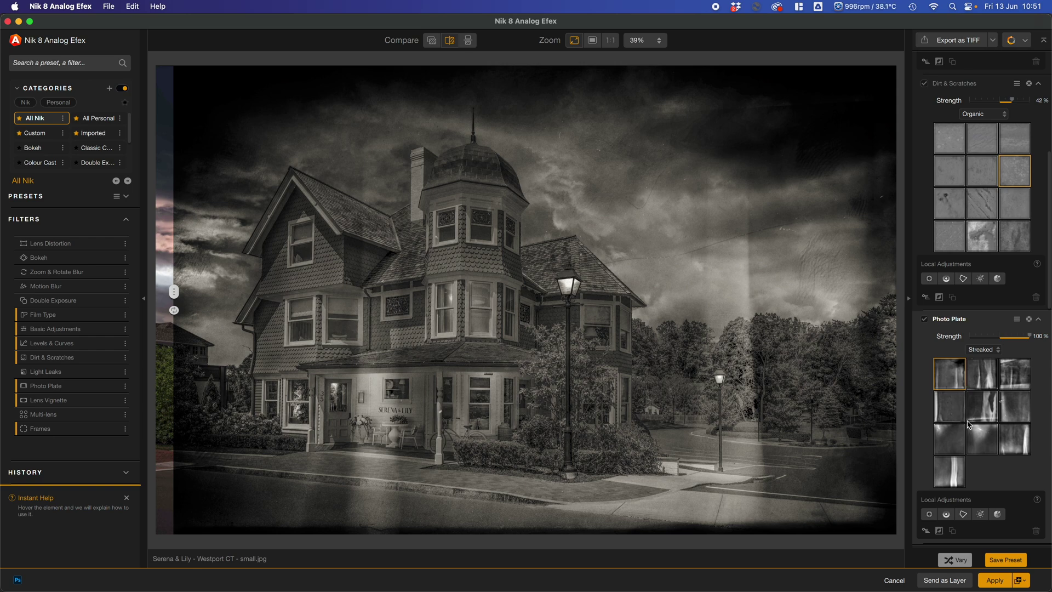
left_click(979, 439)
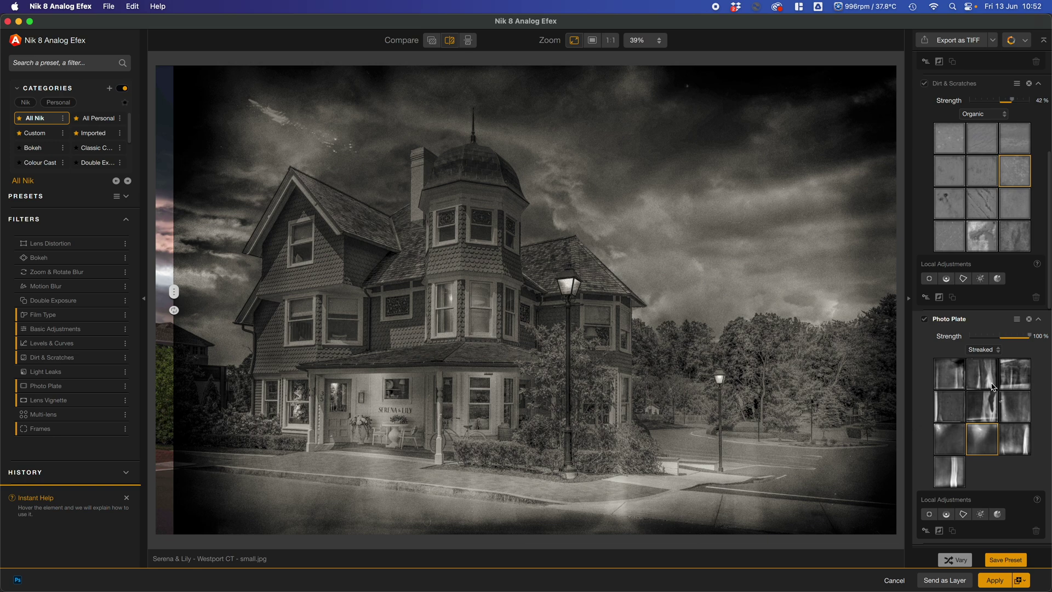
left_click(1018, 382)
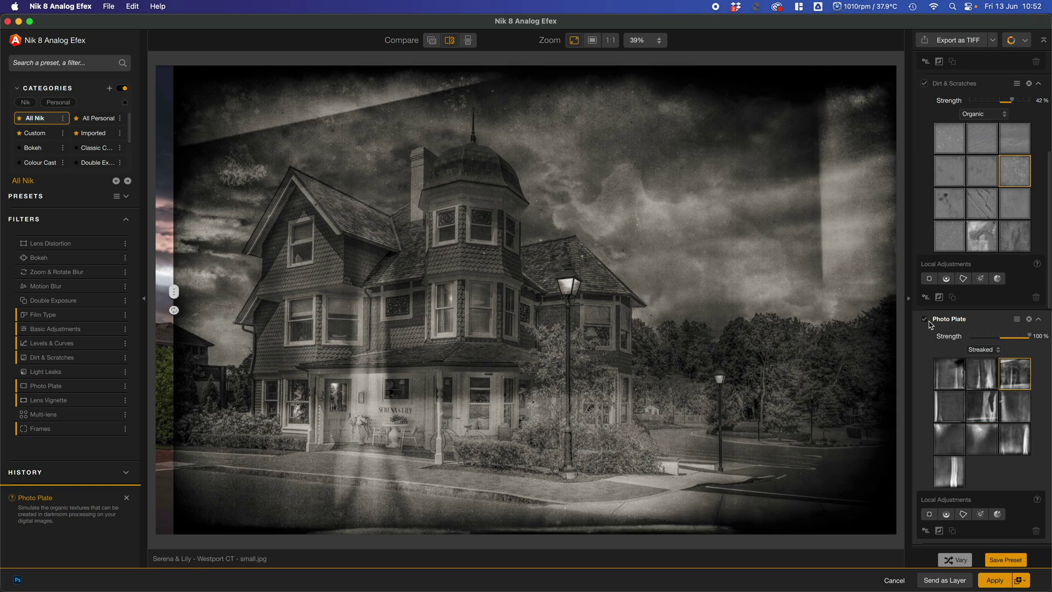
left_click(1010, 338)
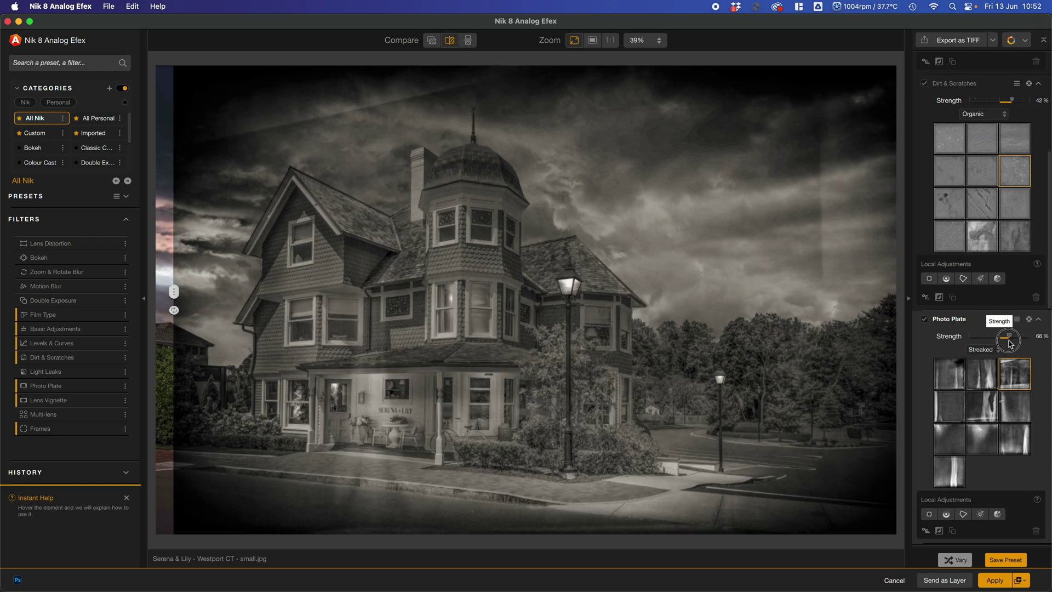
left_click(983, 439)
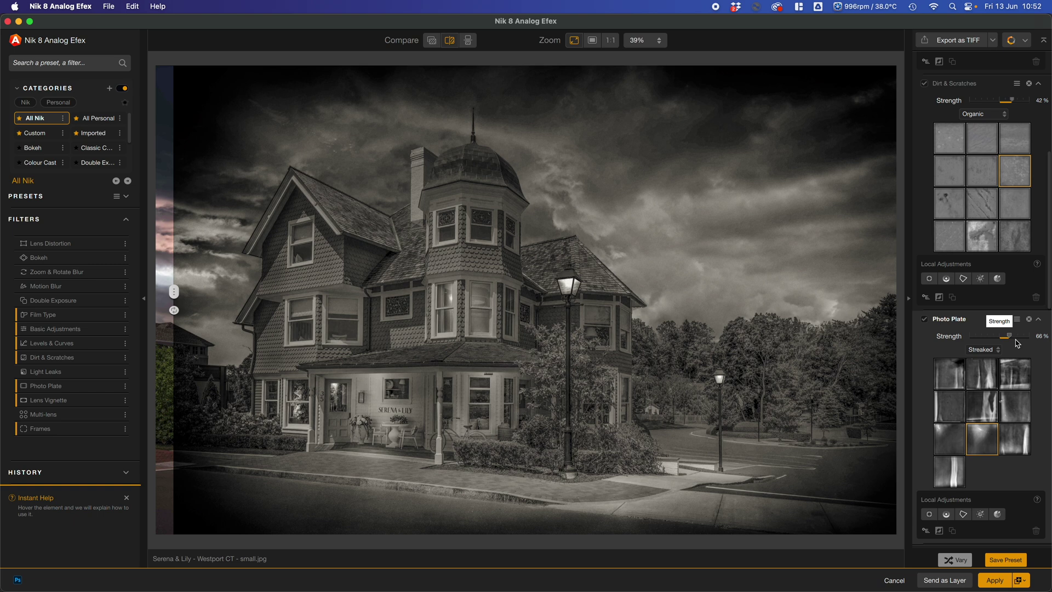
left_click_drag(1010, 337, 1009, 339)
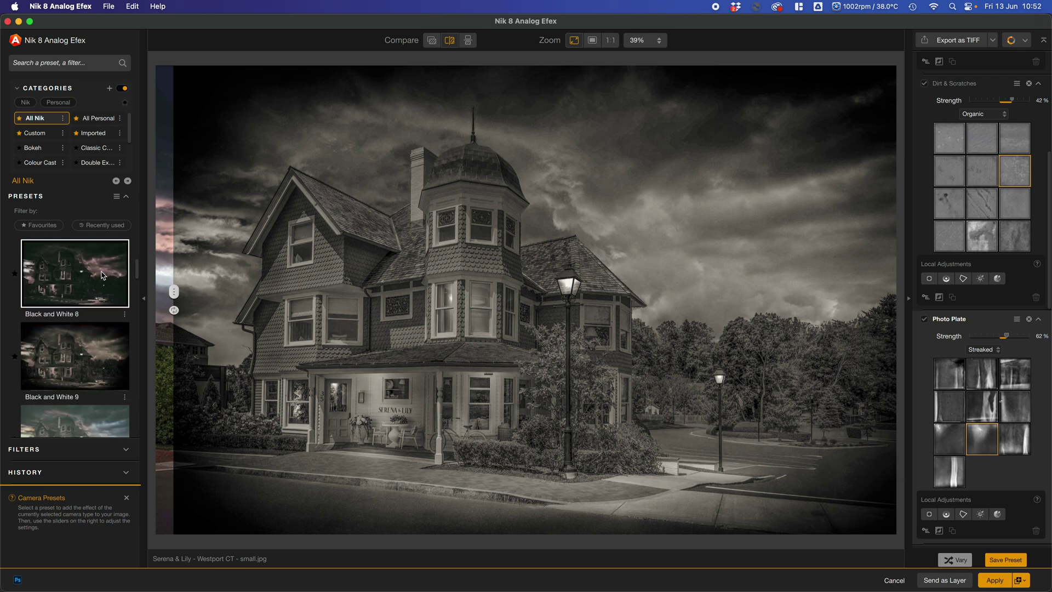
Browse the Analog Efex presets from the black-and-white looks through Double Exposure, Multi-lens, Subtle Bokeh and Toy Camera.
scroll(102, 276, "down", 5)
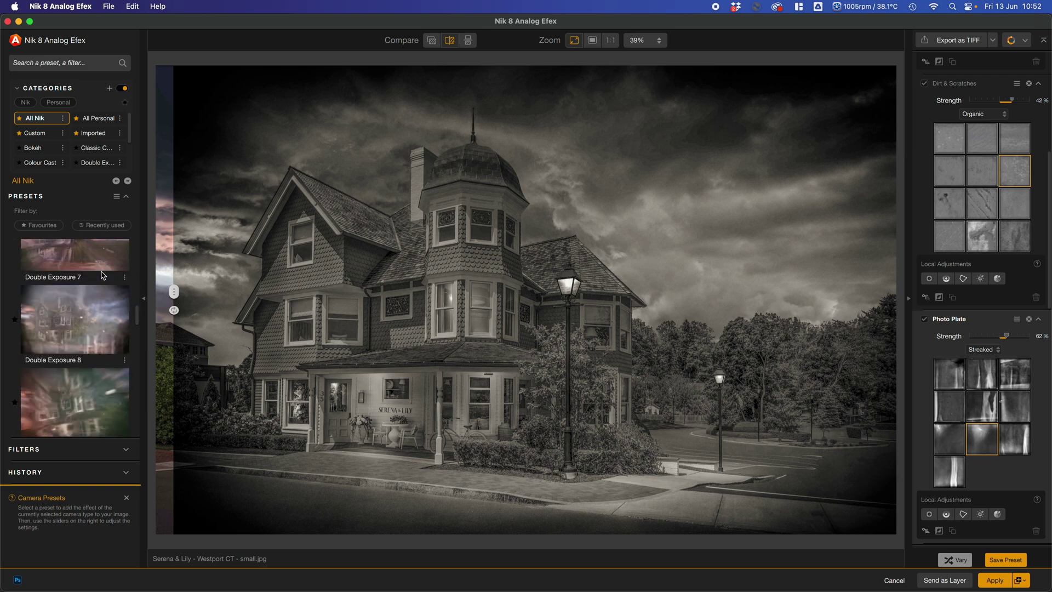
scroll(103, 276, "down", 10)
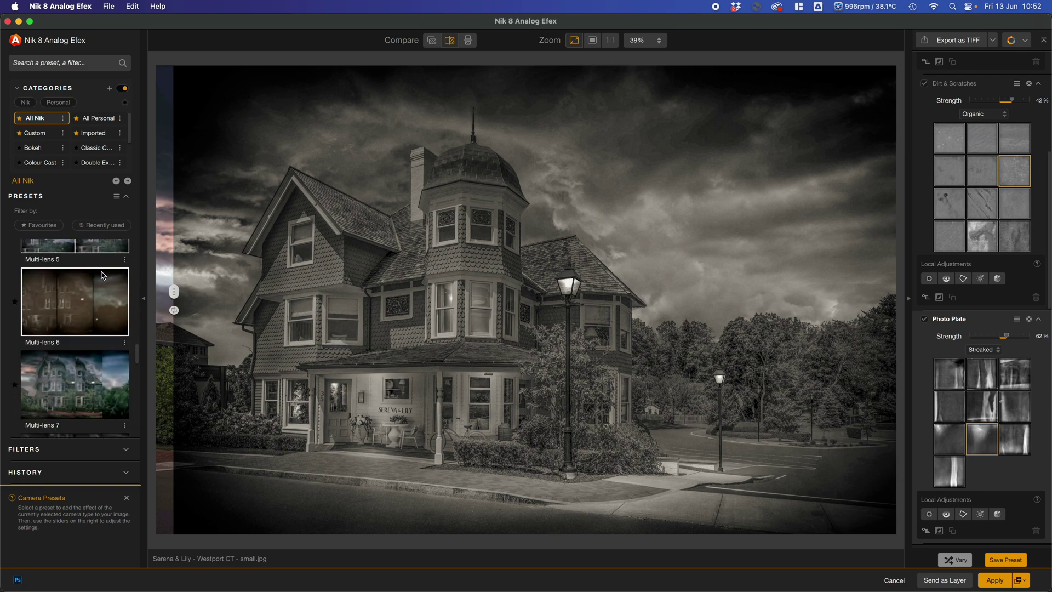
scroll(102, 276, "down", 10)
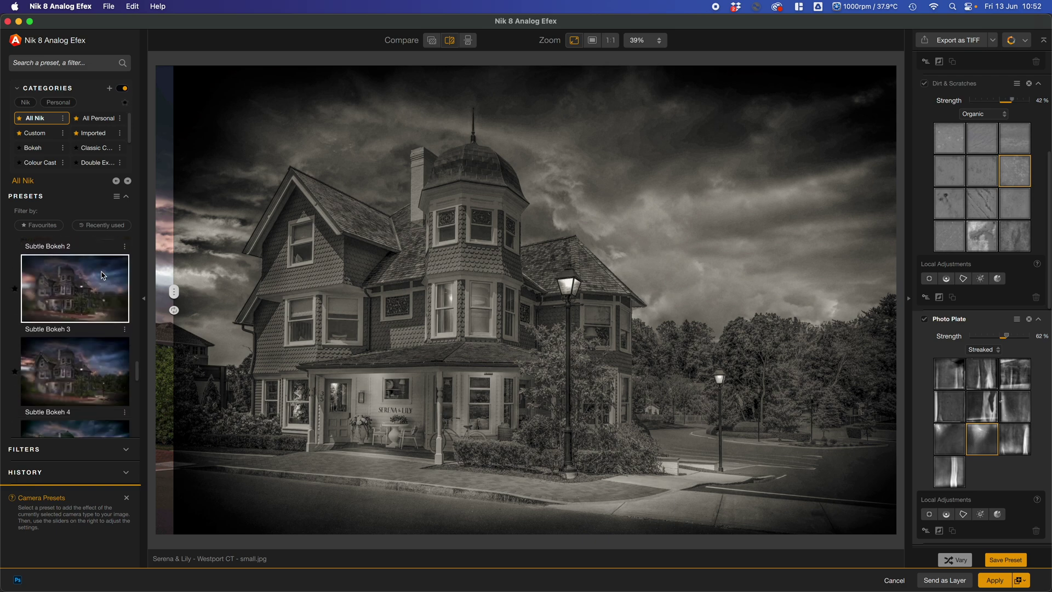
scroll(102, 276, "down", 5)
scroll(102, 275, "up", 6)
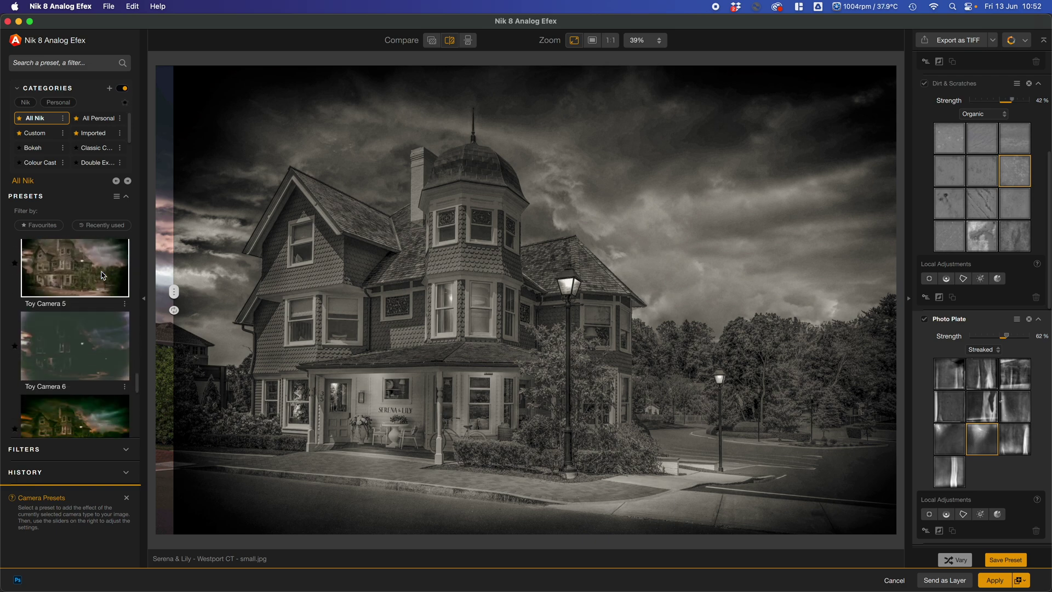
scroll(102, 275, "up", 15)
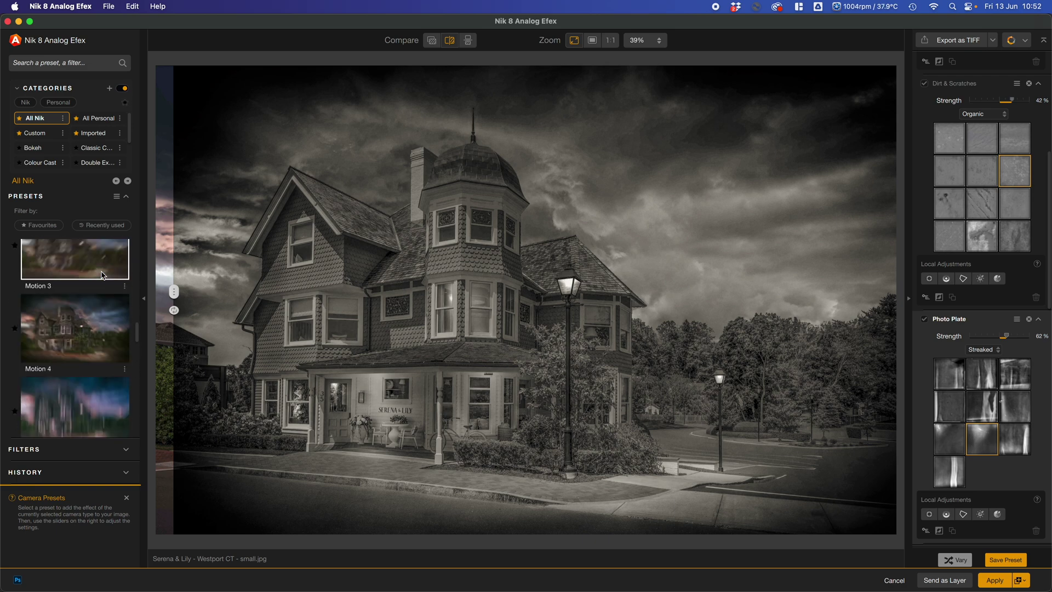
scroll(102, 276, "up", 20)
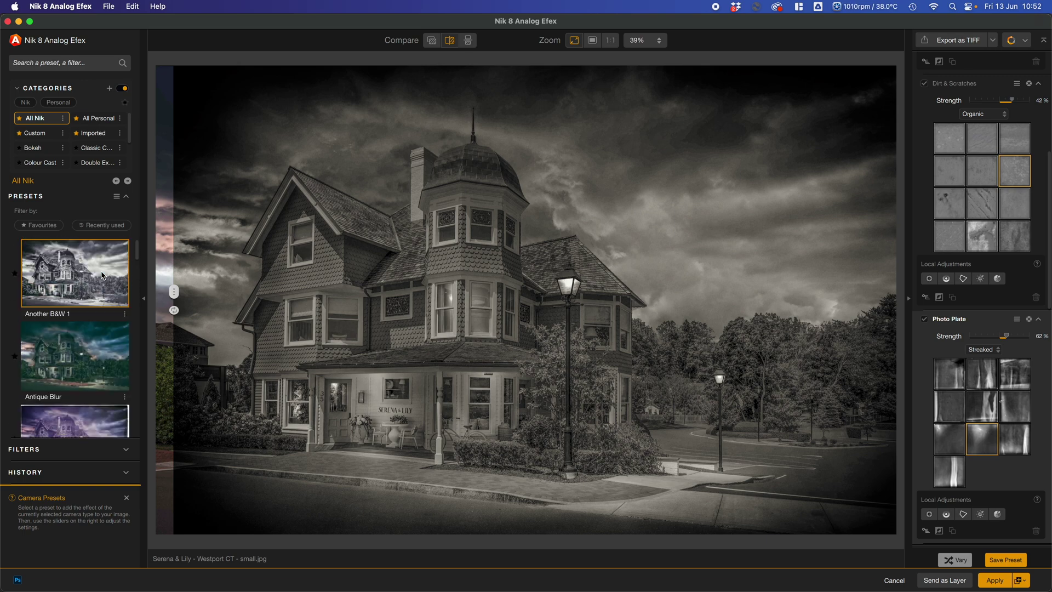
Disable the Photo Plate filter, send the result to Photoshop as a layer, and exit the Analog Efex editor.
left_click(925, 319)
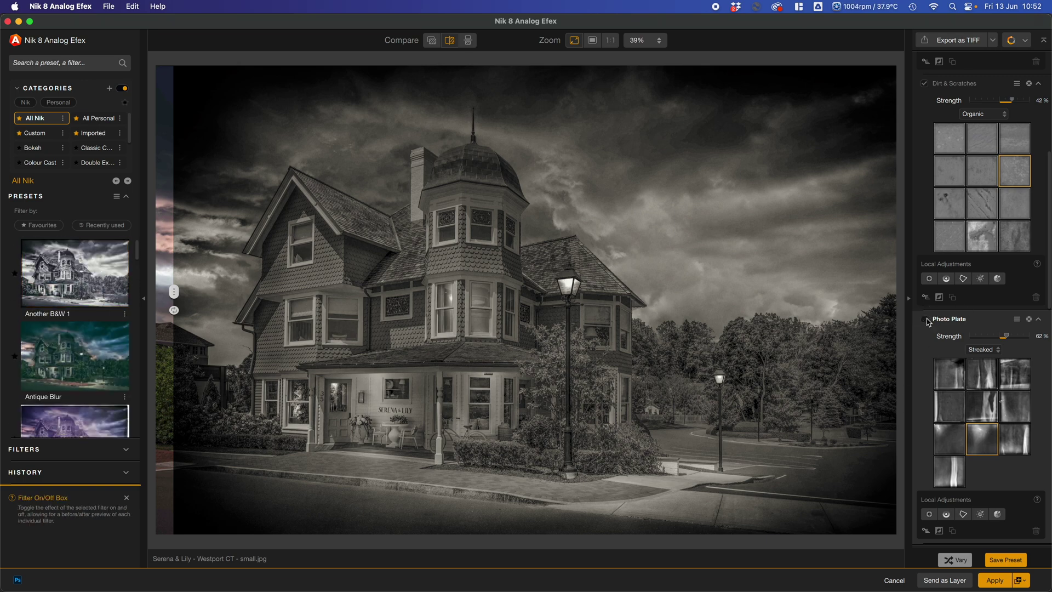
left_click(950, 584)
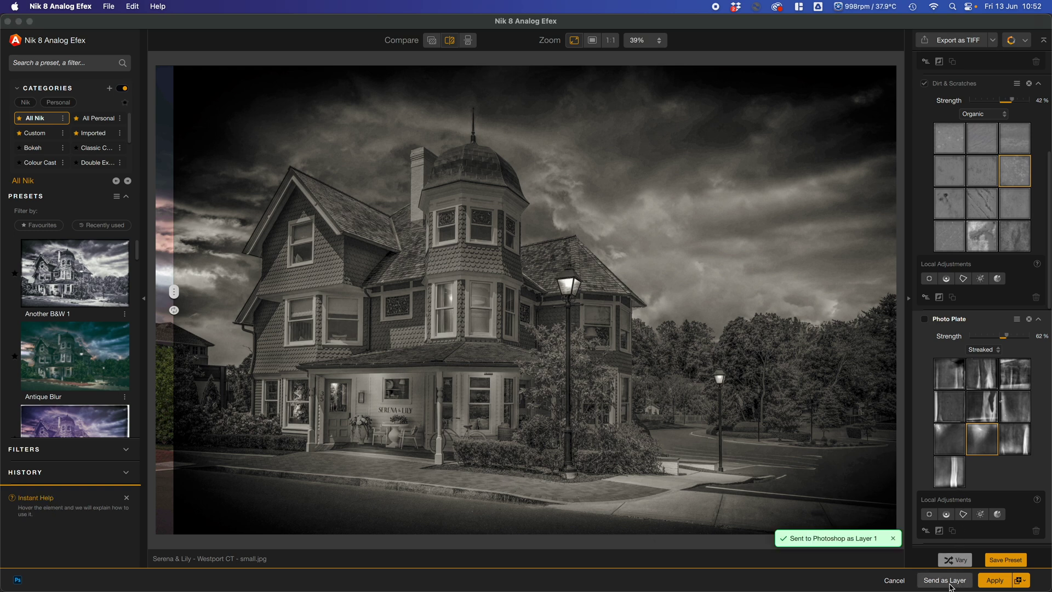
left_click(895, 583)
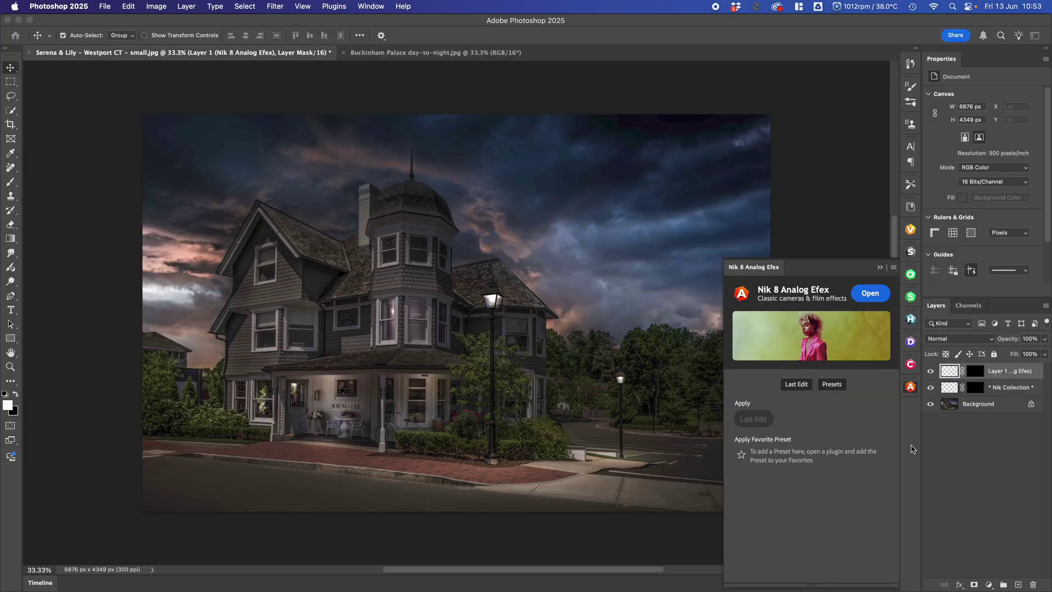
Collapse the Nik 8 Analog Efex panel, show the Analog Efex layer, and toggle its visibility to compare before and after.
left_click(870, 293)
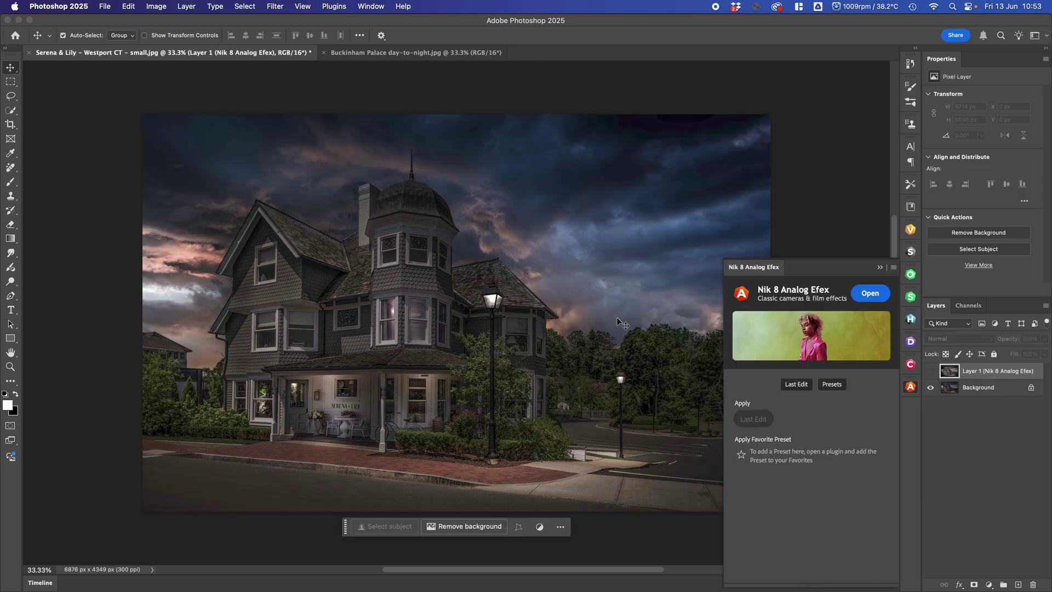
left_click(880, 267)
left_click(931, 371)
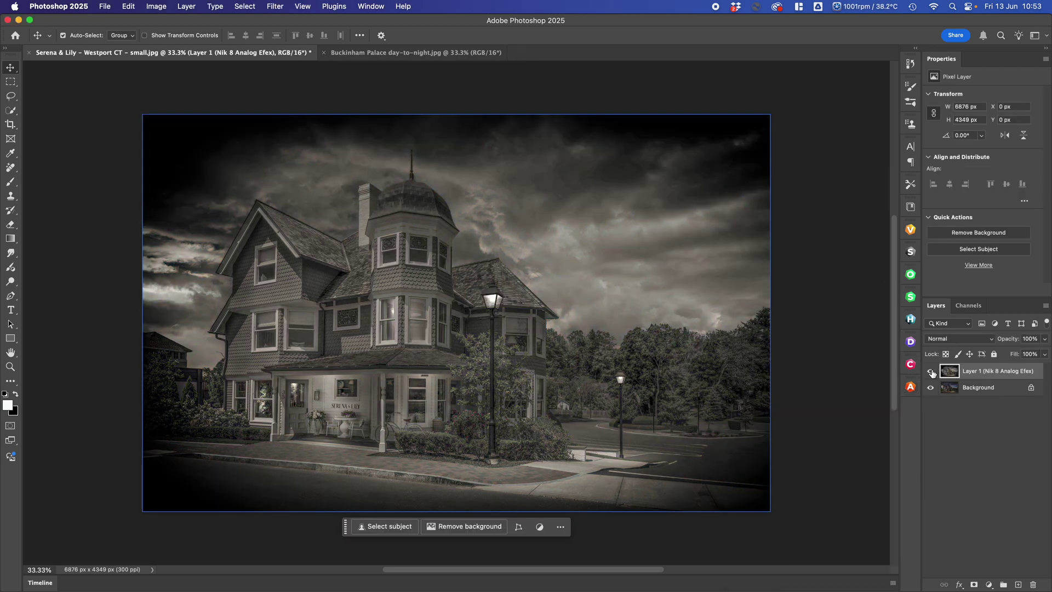
left_click(931, 372)
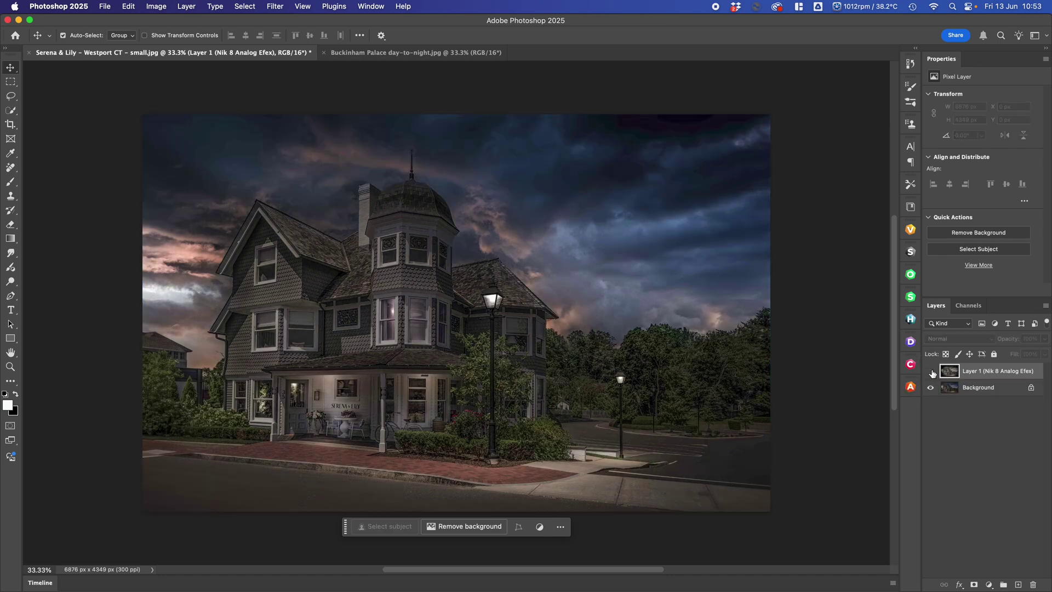
left_click(931, 371)
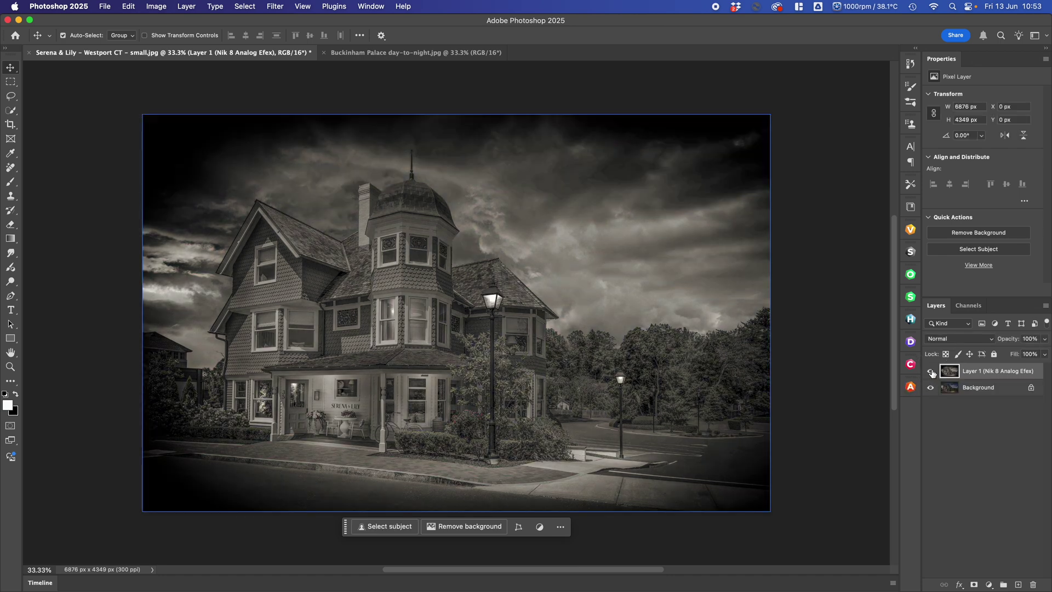
Reduce the Analog Efex layer's opacity to 32% and toggle its visibility to compare the blended effect.
left_click(1045, 341)
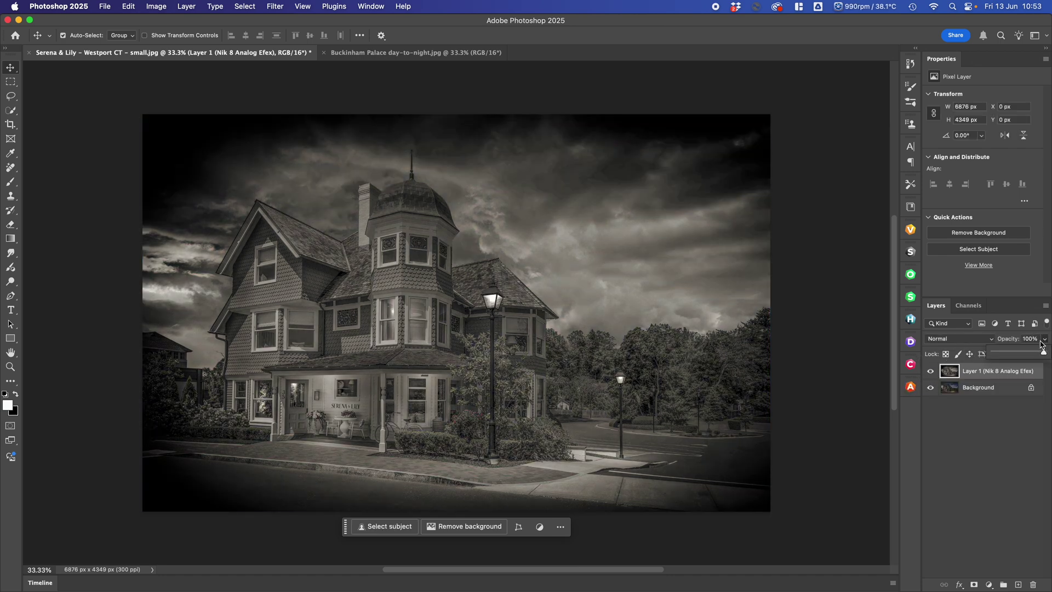
left_click_drag(1030, 352, 1012, 356)
left_click(1013, 353)
left_click(931, 371)
left_click(932, 372)
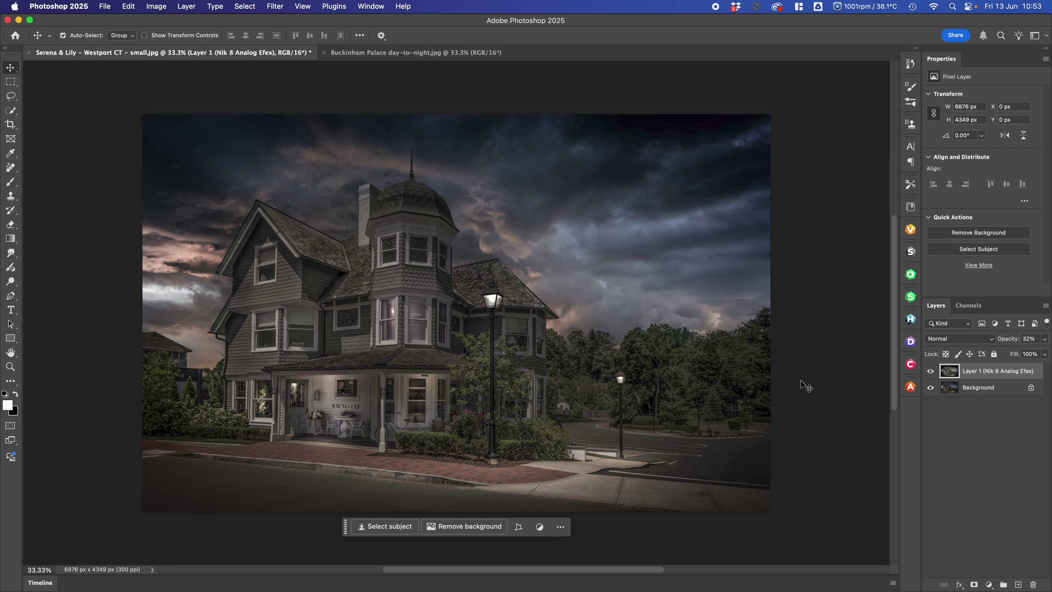
Raise the Analog Efex layer's opacity to about 48% and flatten it with the background into one image.
left_click(1044, 340)
mouse_move(1026, 355)
left_mouse_down()
mouse_move(1048, 359)
mouse_move(1019, 356)
left_mouse_up()
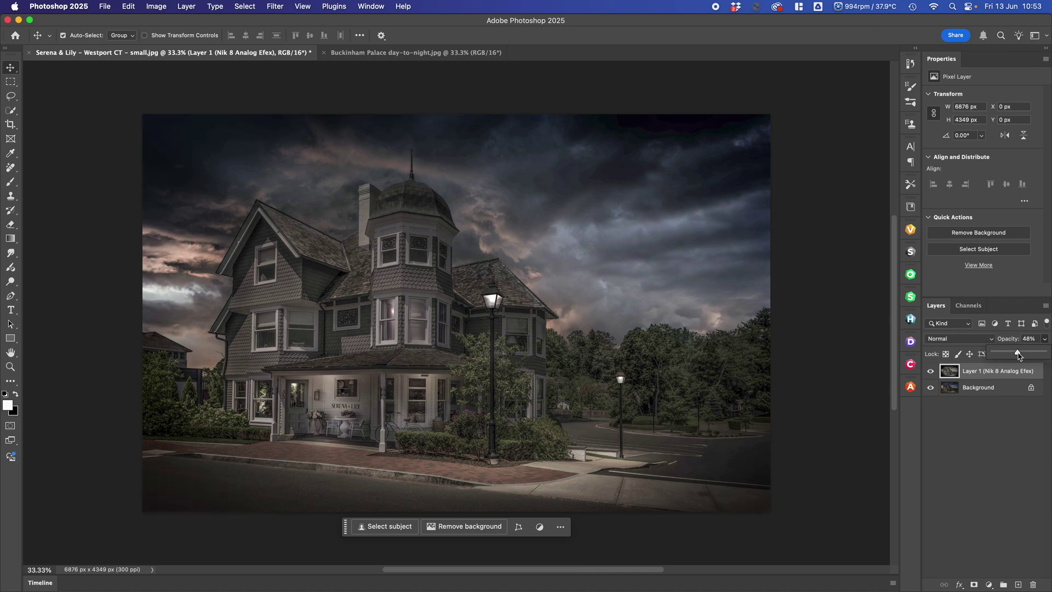
left_click(984, 389)
right_click(983, 389)
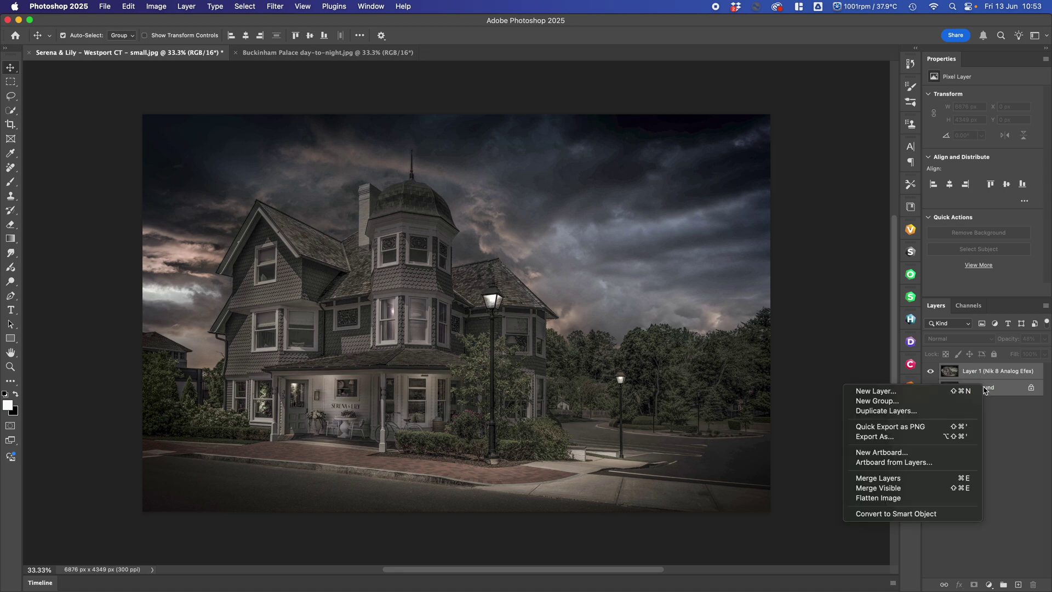
left_click(904, 498)
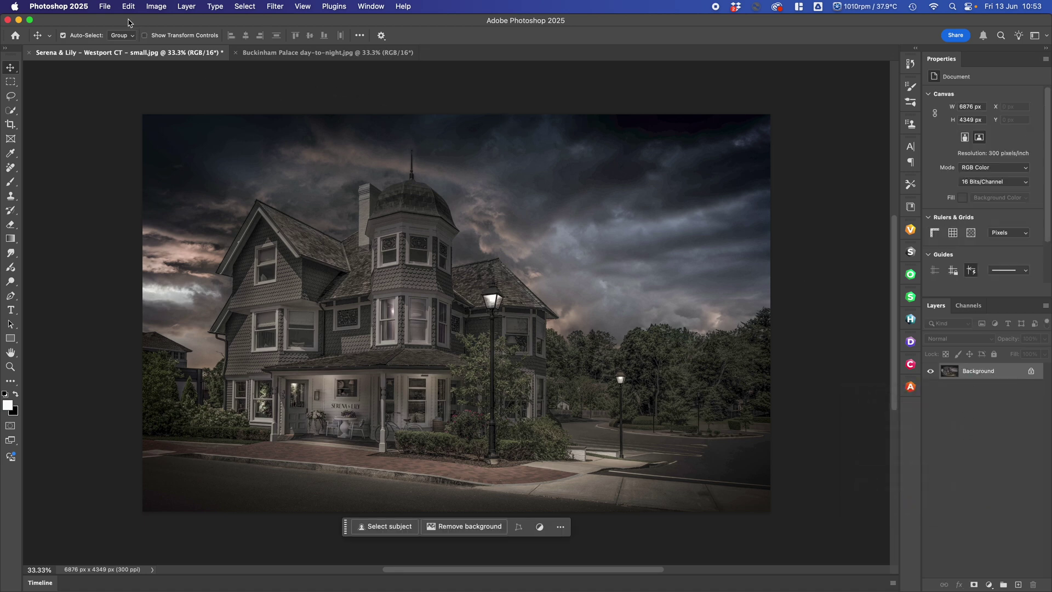
Close the Serena & Lily document and save its changes.
left_click(104, 6)
left_click(136, 76)
left_click(543, 245)
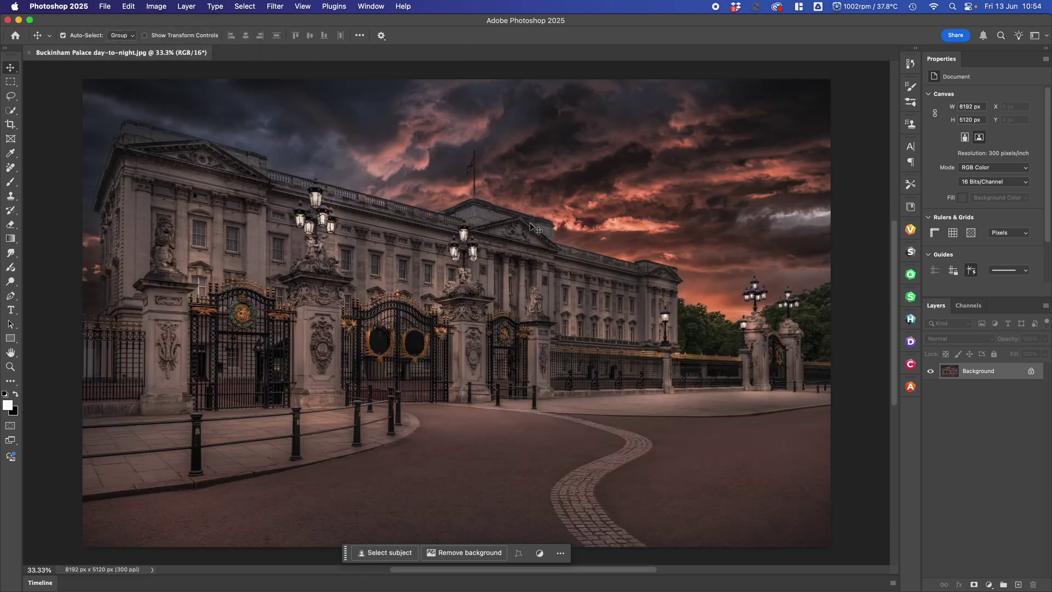
Switch to Lightroom Classic, compare the Serena & Lily edit with its original, and display Buckinham Palace day-to-night.jpg.
mouse_move(575, 591)
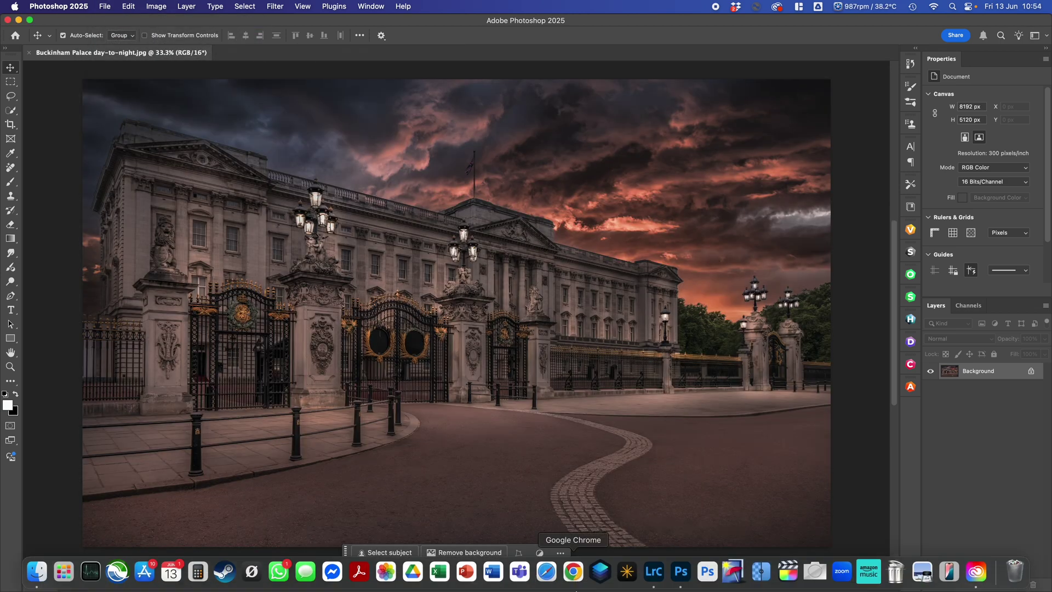
left_click(656, 574)
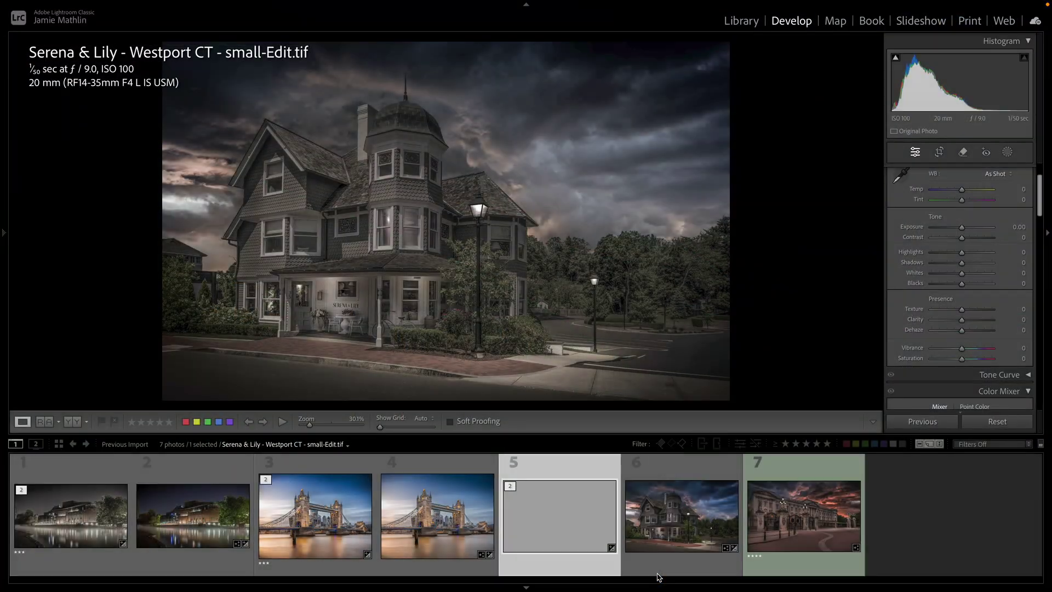
left_click(677, 530)
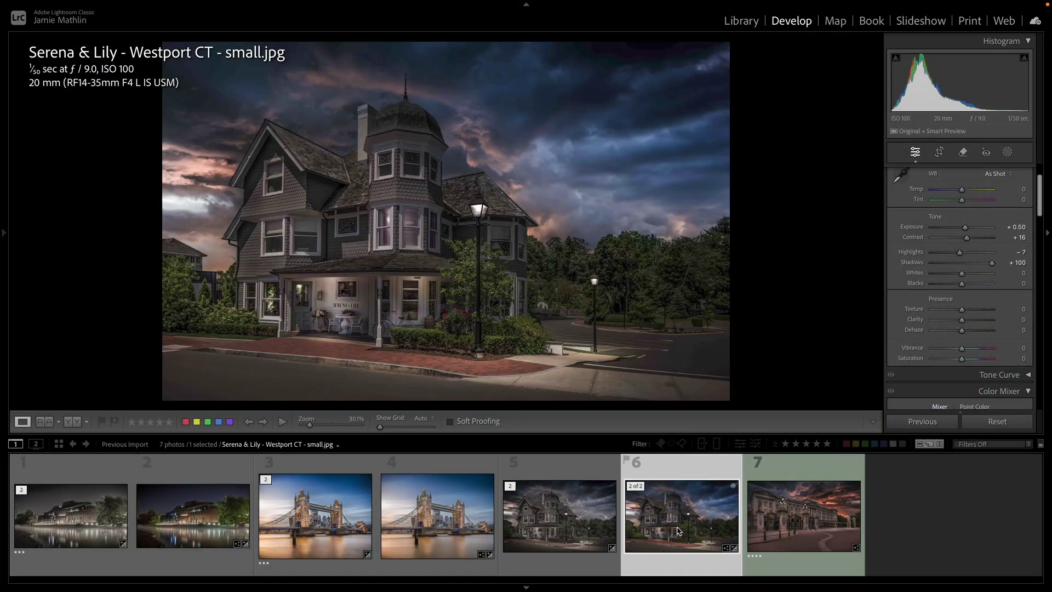
key("Left")
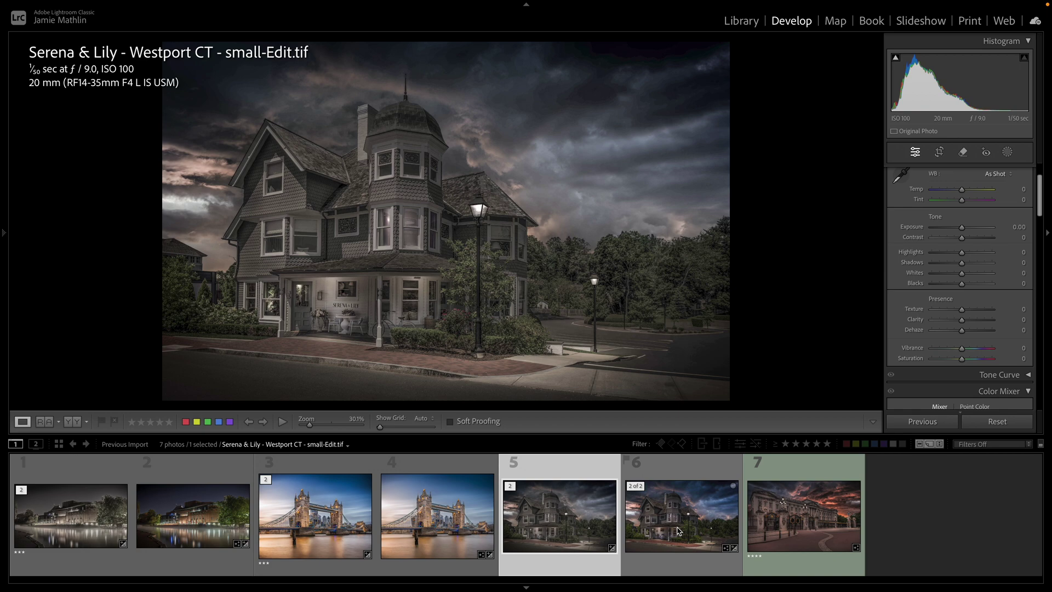
left_click(799, 534)
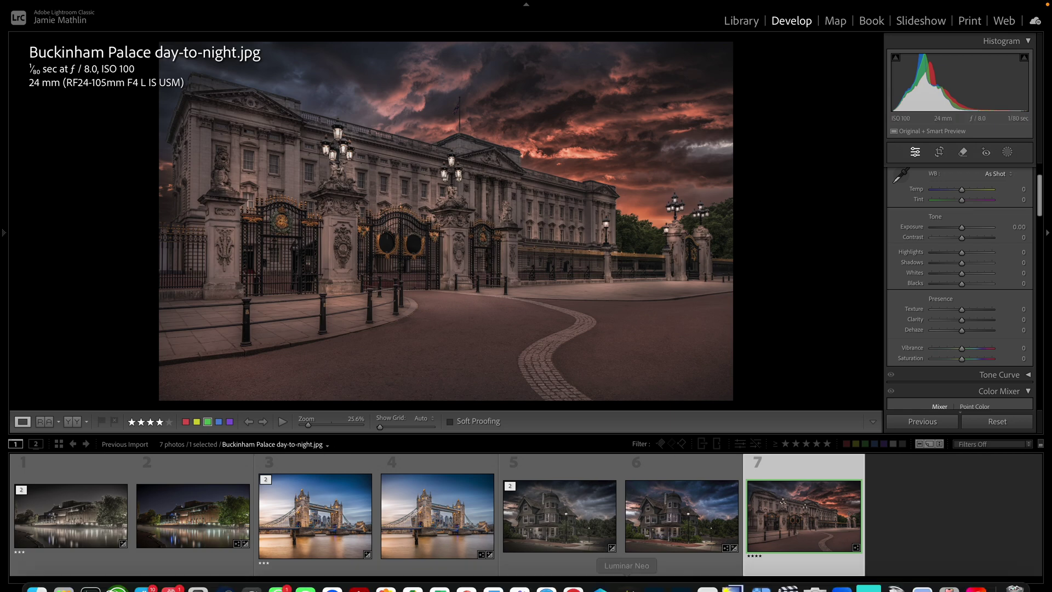
Switch back to Photoshop and open the Buckinham Palace photo in Nik 8 Silver Efex.
left_click(681, 580)
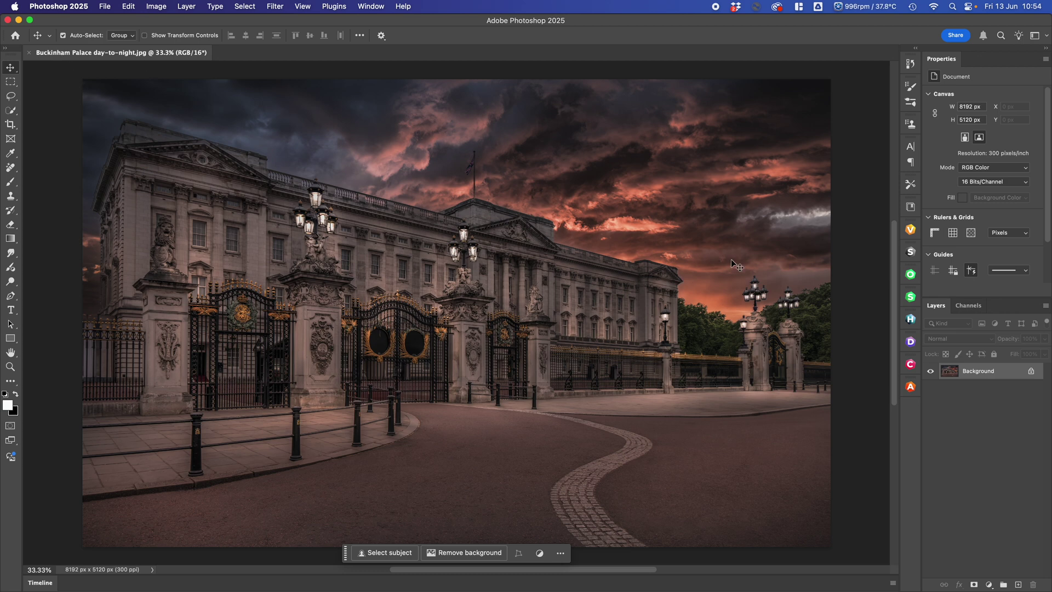
left_click(912, 253)
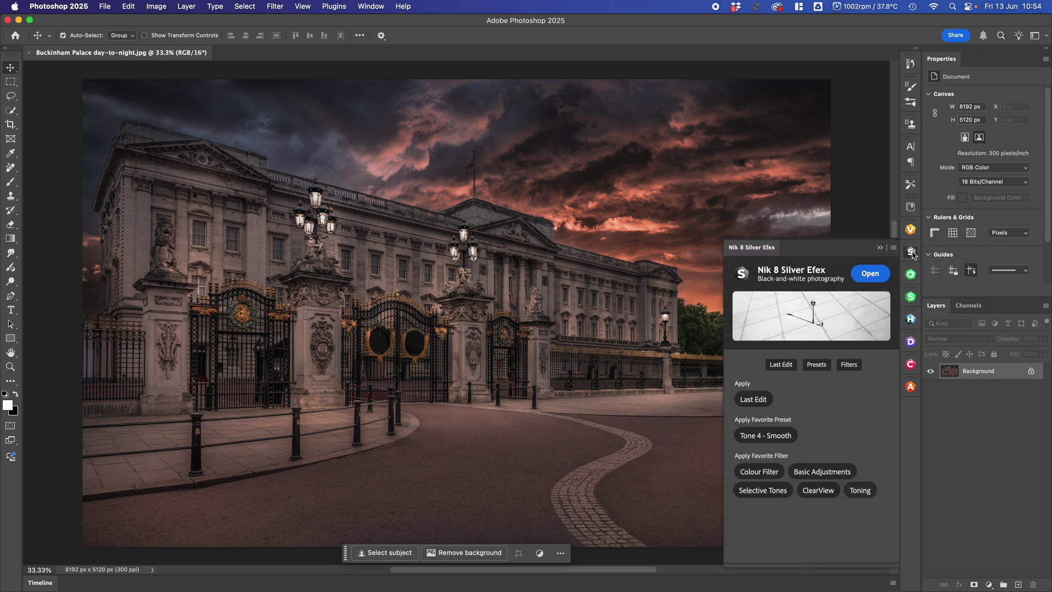
left_click(871, 274)
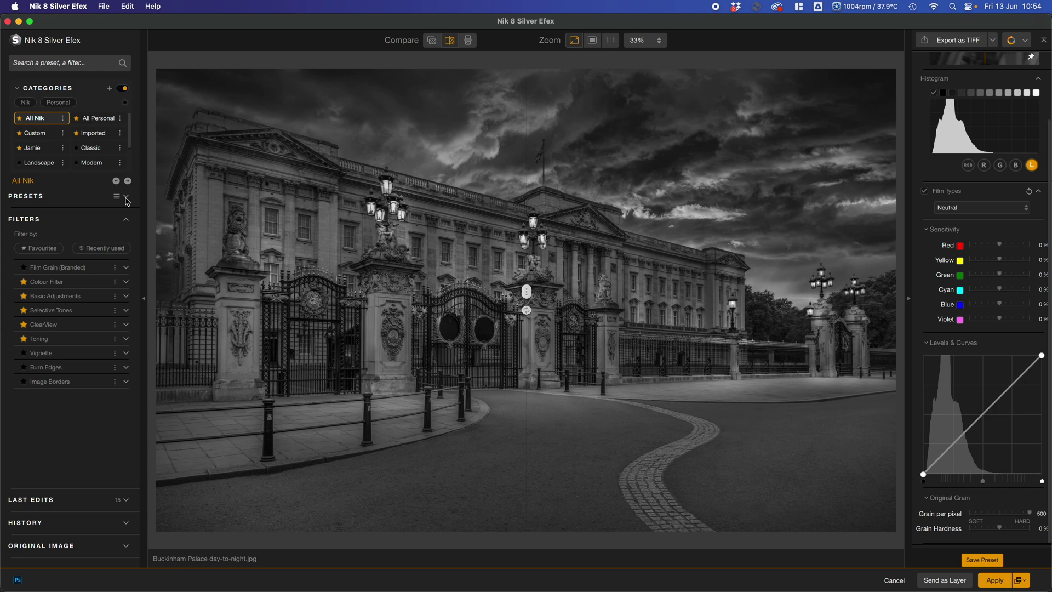
Apply the Silver Efex preset 016 Full Dynamic (smooth) to the palace photo and shift the split-view divider to compare.
left_click(127, 199)
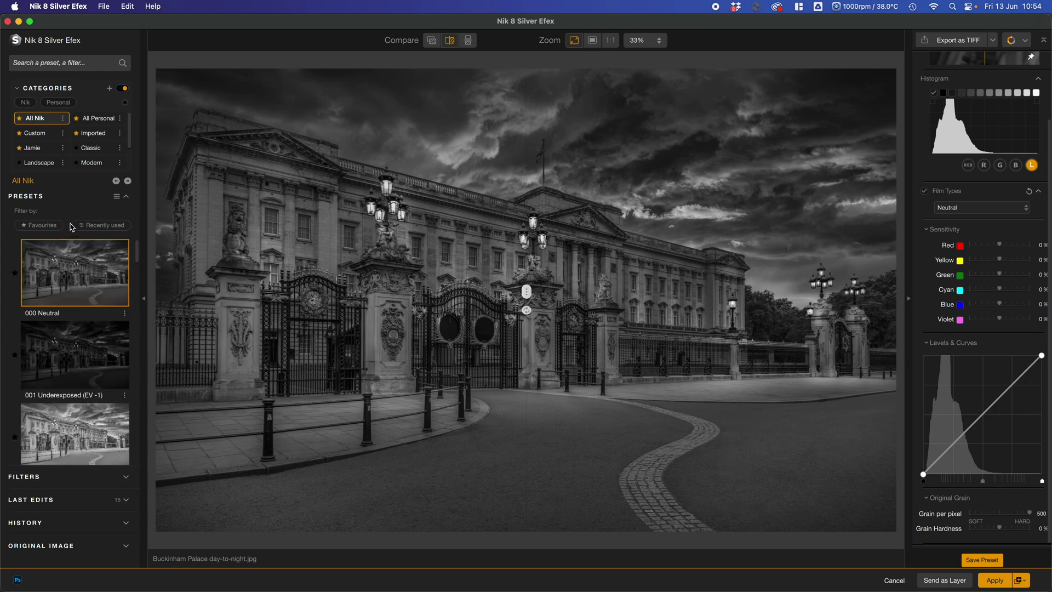
scroll(68, 280, "down", 12)
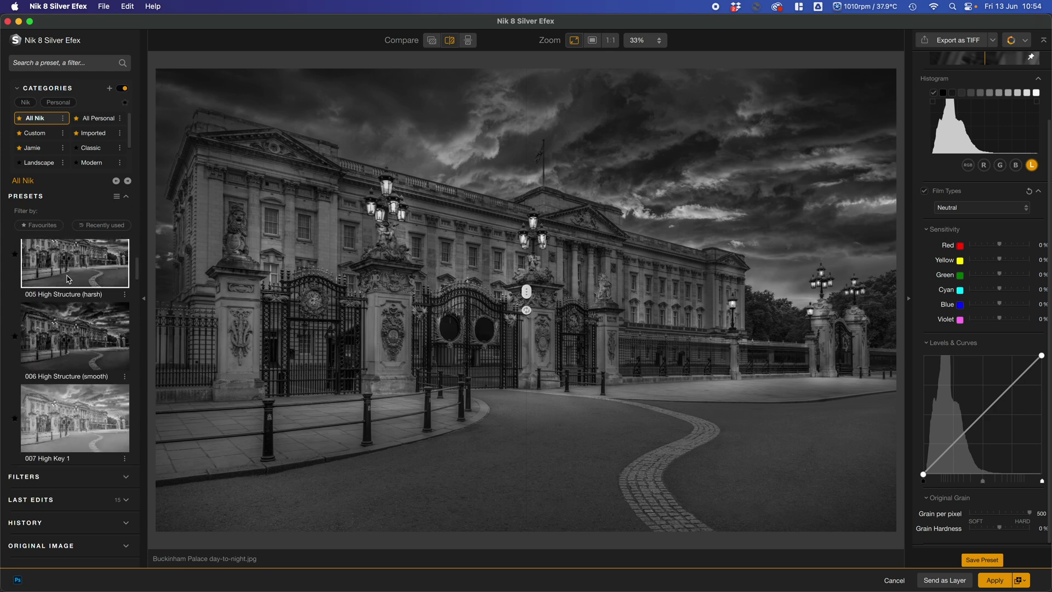
scroll(68, 279, "down", 10)
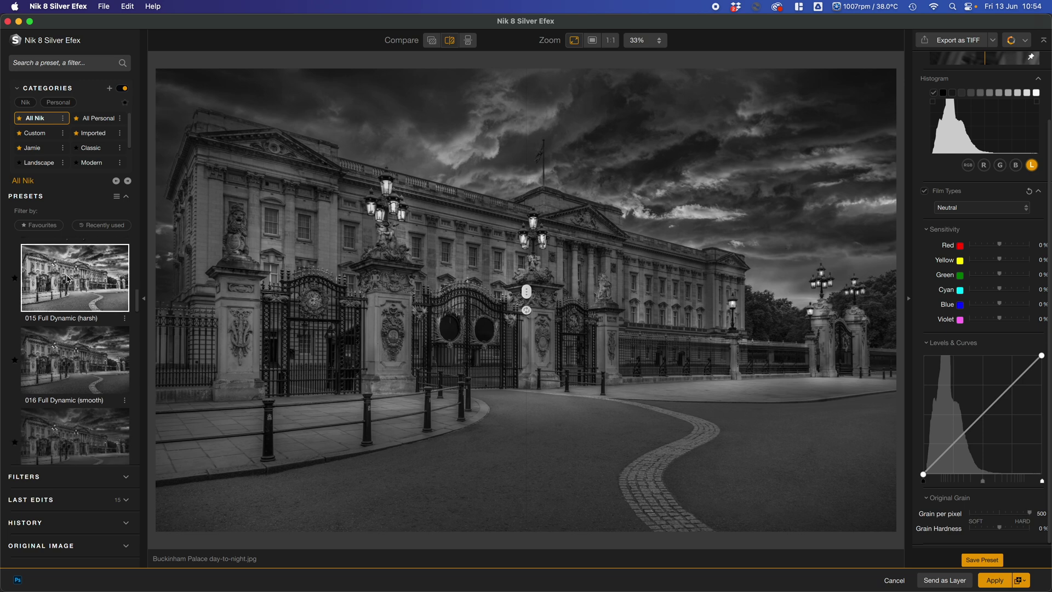
scroll(69, 280, "down", 2)
left_click(75, 317)
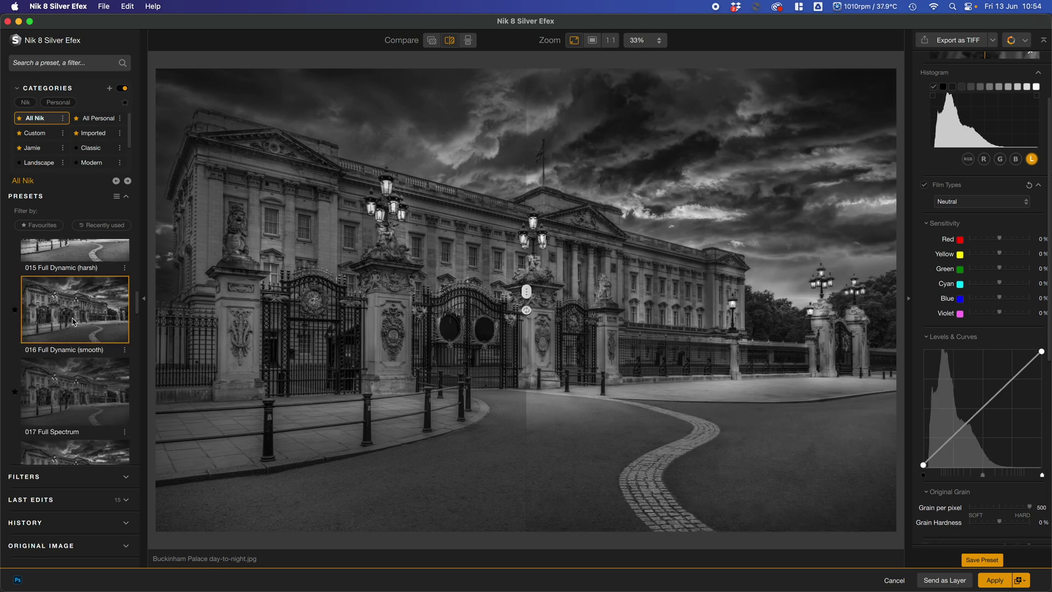
left_click_drag(526, 292, 448, 340)
Try the 015 Full Dynamic (harsh) preset, return to 016 Full Dynamic (smooth), and inspect the image and its Basic Adjustments.
left_click(95, 258)
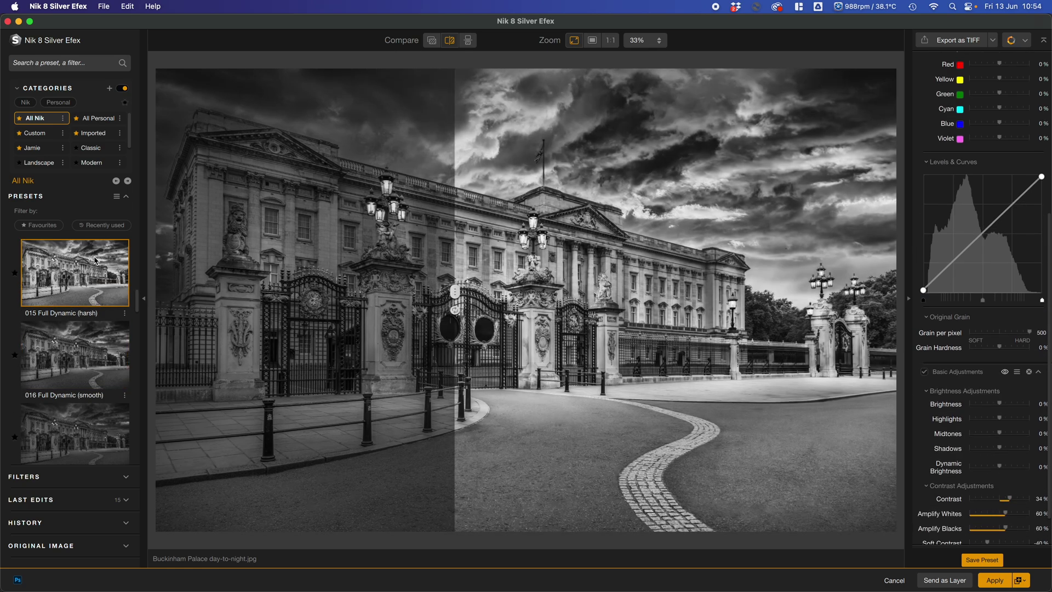
left_click(94, 356)
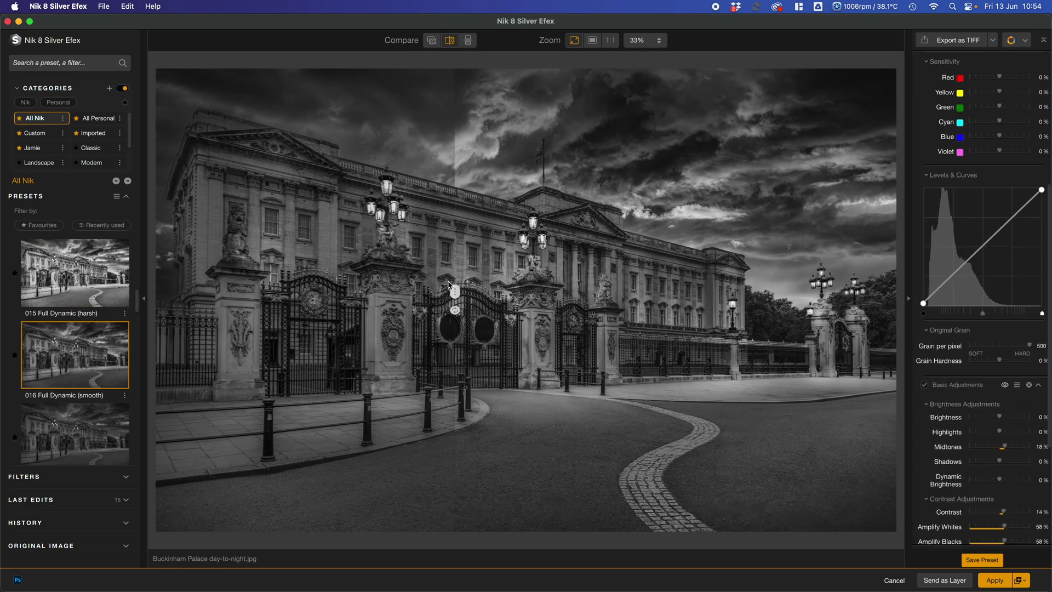
left_click_drag(457, 293, 198, 315)
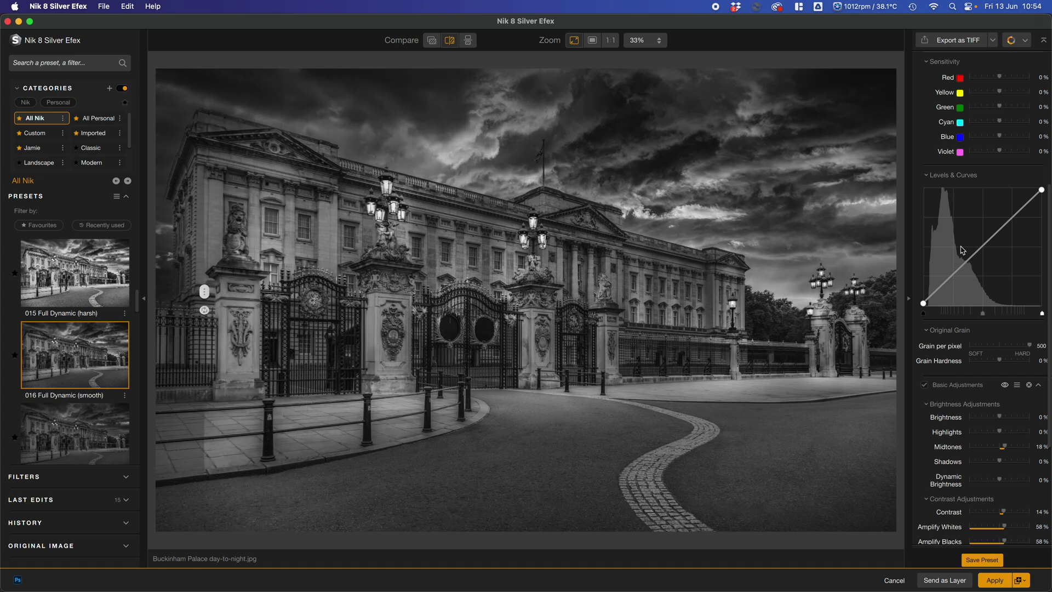
scroll(963, 250, "down", 5)
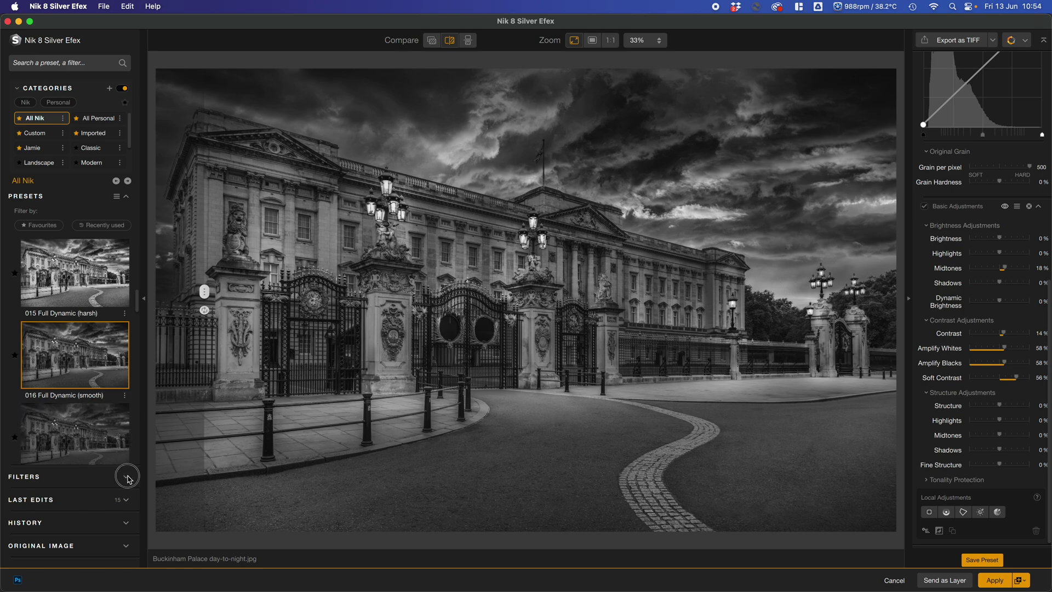
Add the Toning, ClearView, Selective Tones and Vignette filters to the palace photo.
left_click(126, 474)
left_click(105, 342)
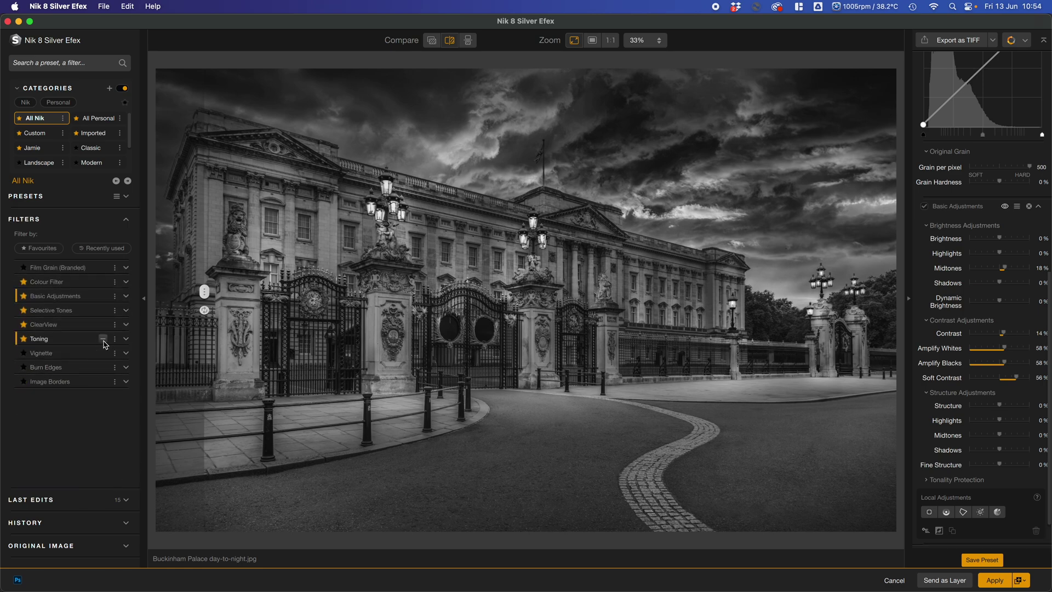
left_click(105, 325)
left_click(105, 310)
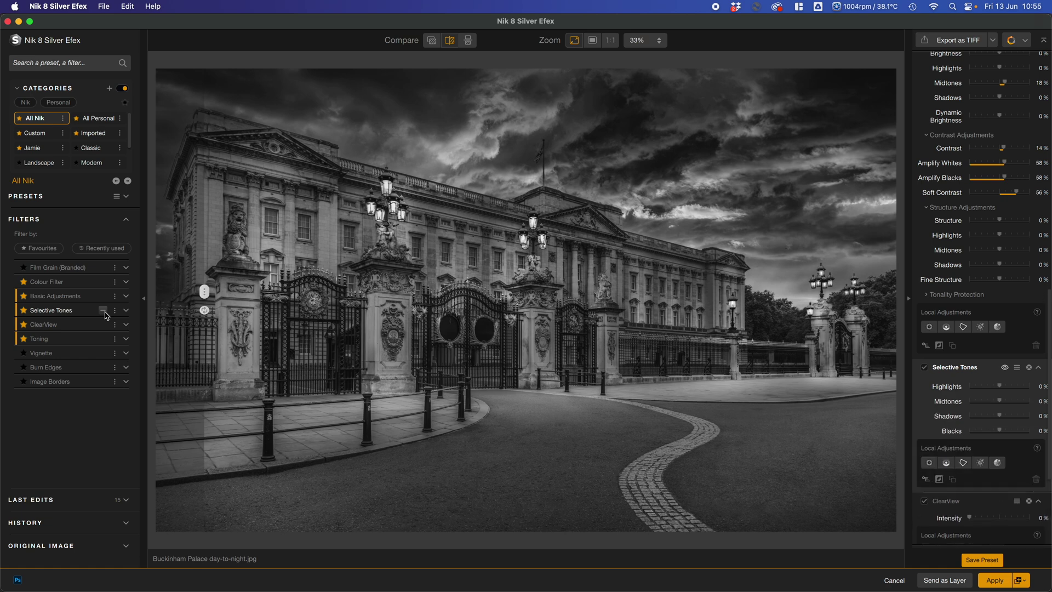
left_click(101, 357)
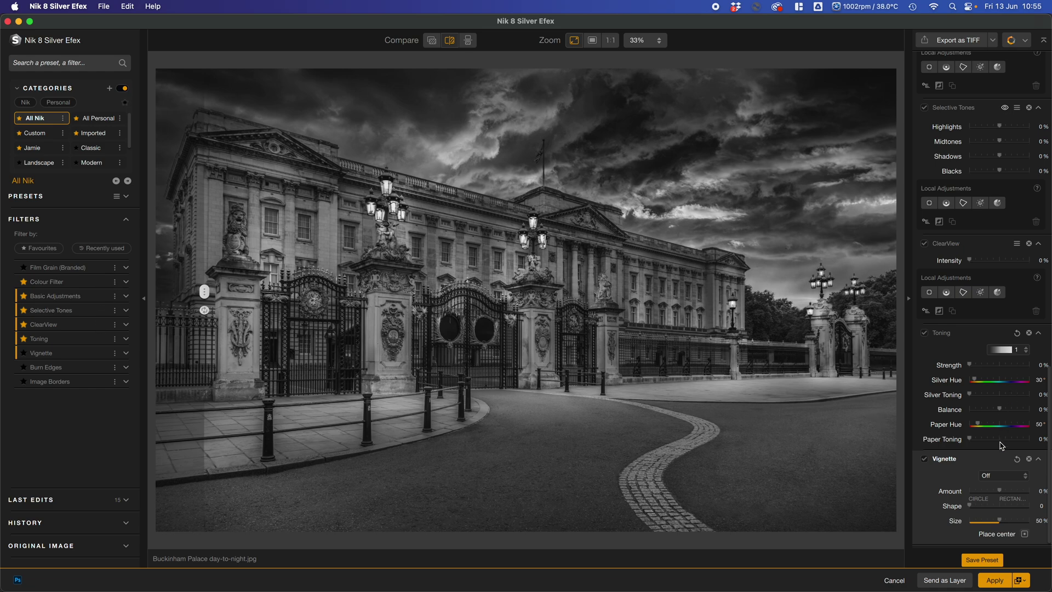
Set the Vignette filter's type to Lens Falloff 1.
scroll(1002, 445, "up", 10)
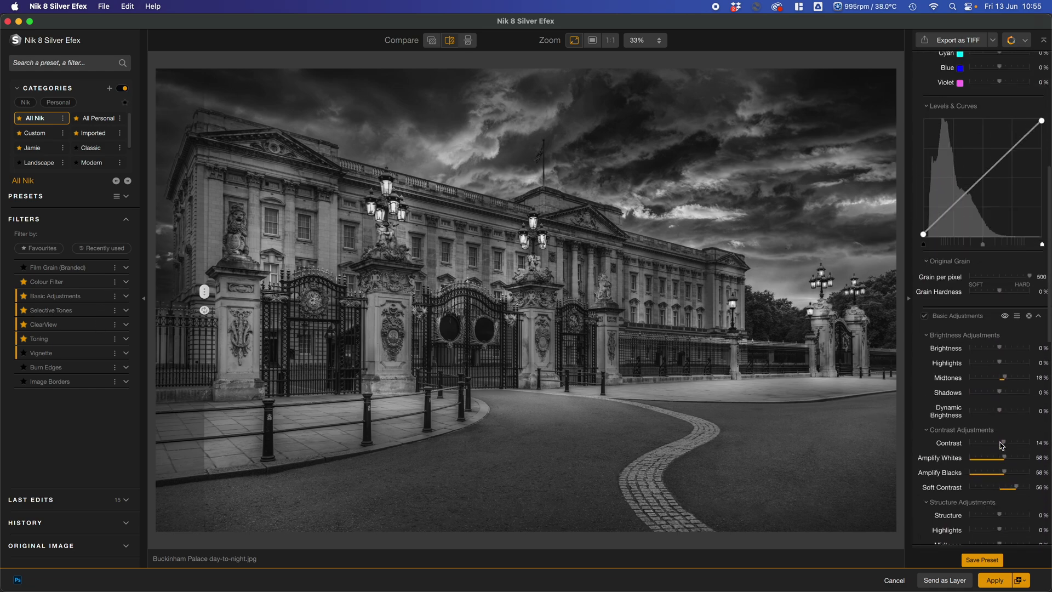
scroll(1000, 433, "down", 15)
scroll(997, 416, "up", 3)
scroll(997, 416, "down", 3)
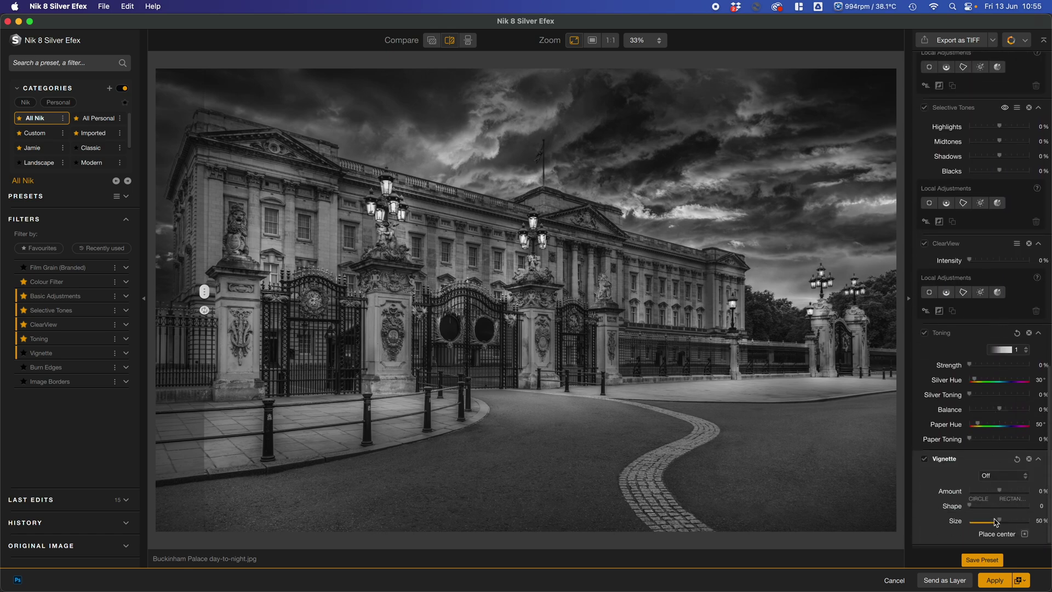
left_click(996, 481)
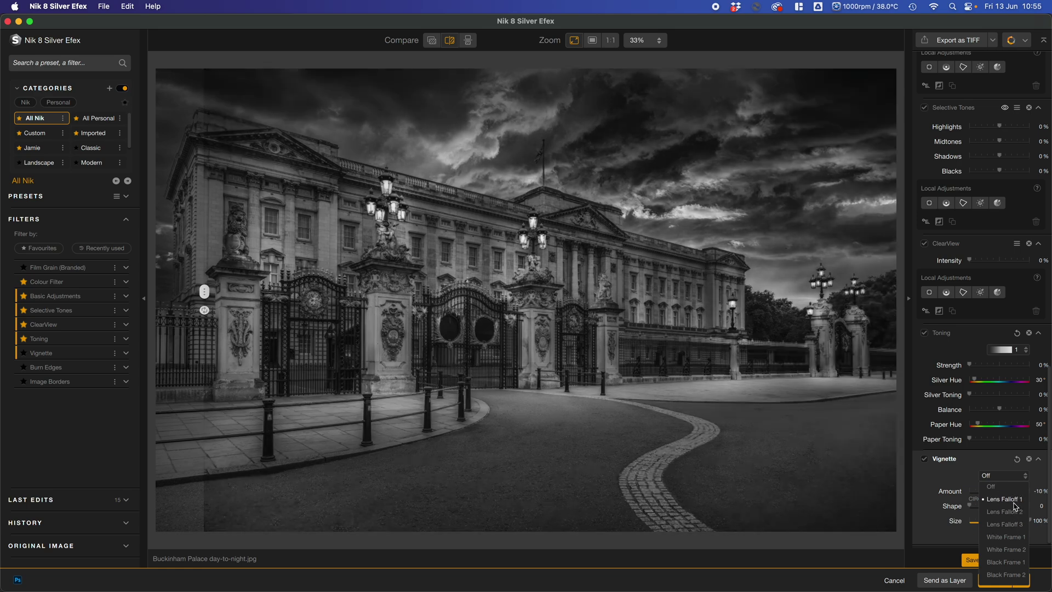
left_click(1008, 499)
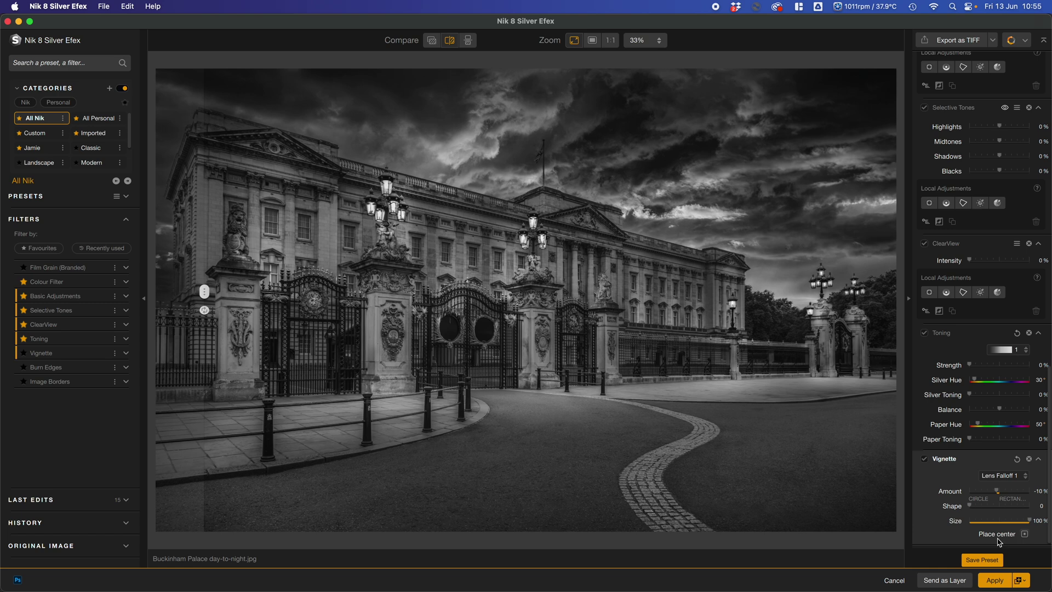
Adjust the vignette to an Amount of -6%, a Shape of 48 and a Size of 100%.
mouse_move(1030, 520)
left_mouse_down()
mouse_move(968, 537)
mouse_move(1014, 531)
left_mouse_up()
left_click_drag(970, 507, 1021, 514)
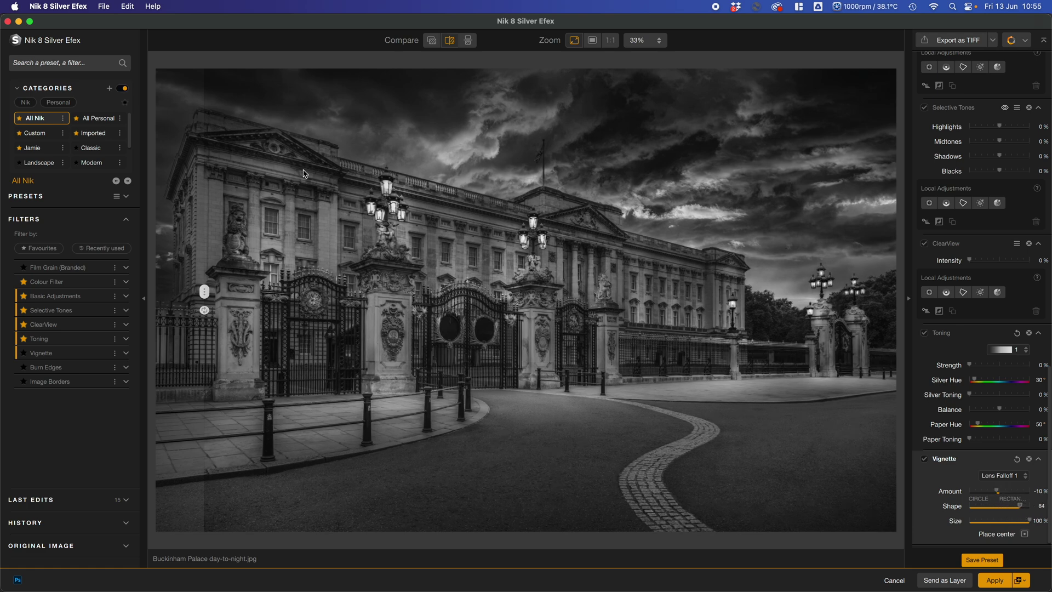
left_click_drag(986, 498, 985, 497)
double_click(979, 492)
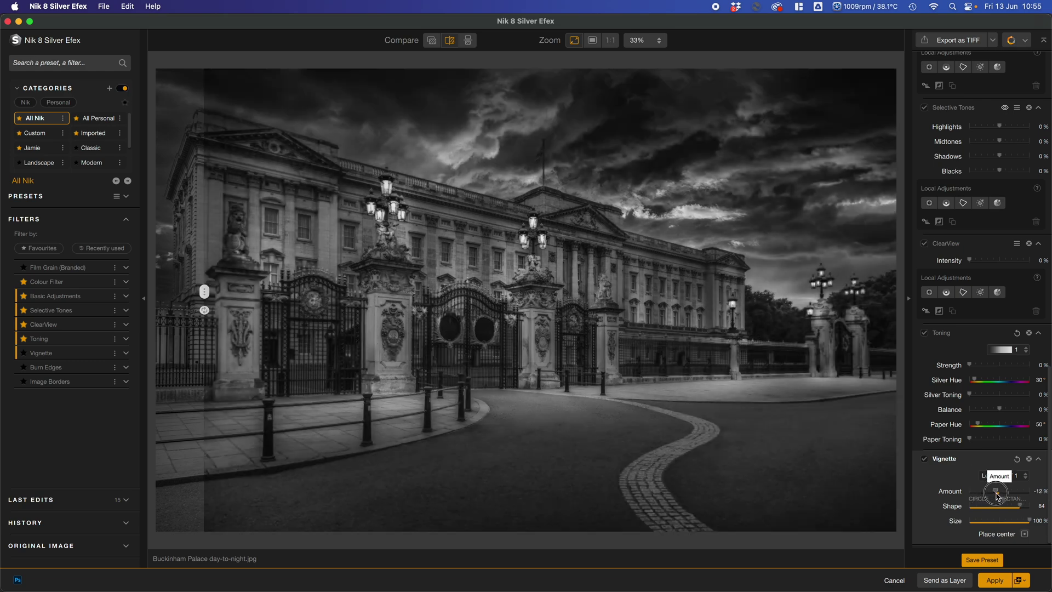
mouse_move(998, 510)
left_mouse_down()
mouse_move(1017, 496)
mouse_move(987, 493)
mouse_move(1033, 509)
mouse_move(937, 513)
mouse_move(1000, 510)
mouse_move(999, 498)
left_mouse_up()
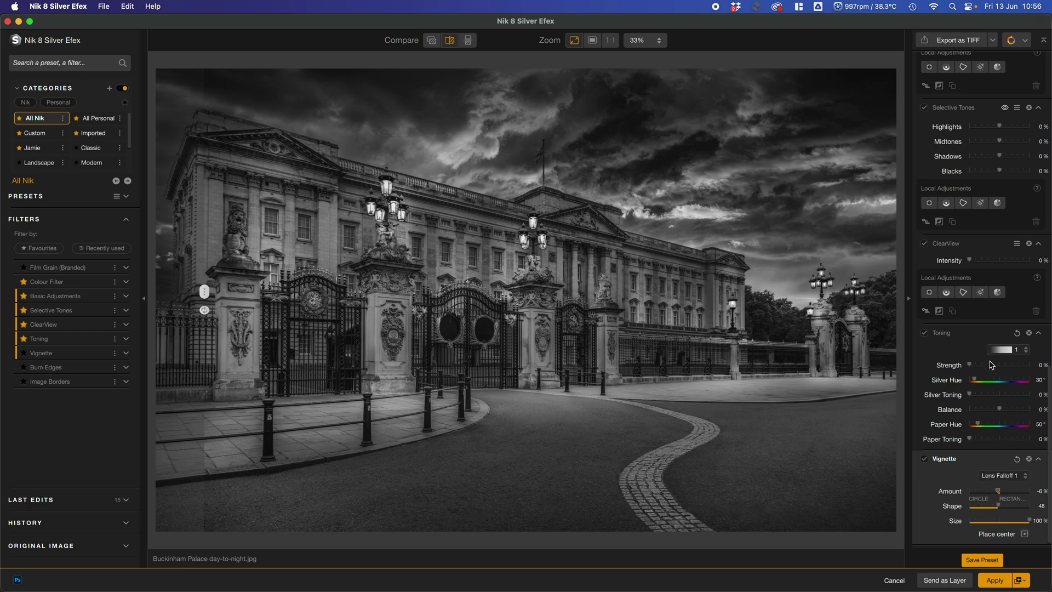
Apply toning preset 4, try stronger and weaker toning strengths, and settle the Silver Toning at 17%.
left_click(1028, 347)
left_click(1028, 347)
left_click(1028, 348)
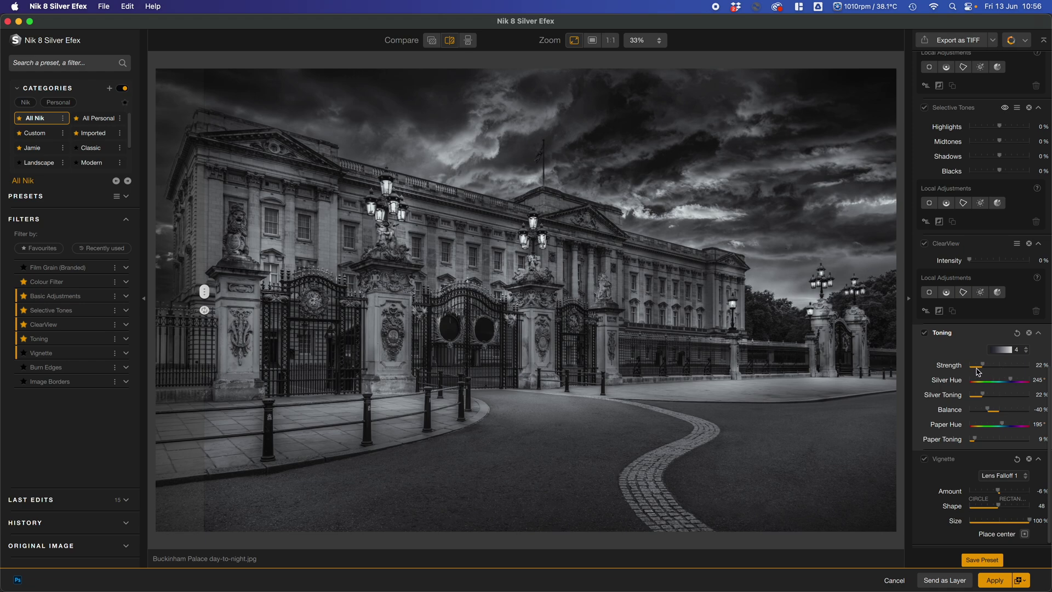
left_click(1006, 367)
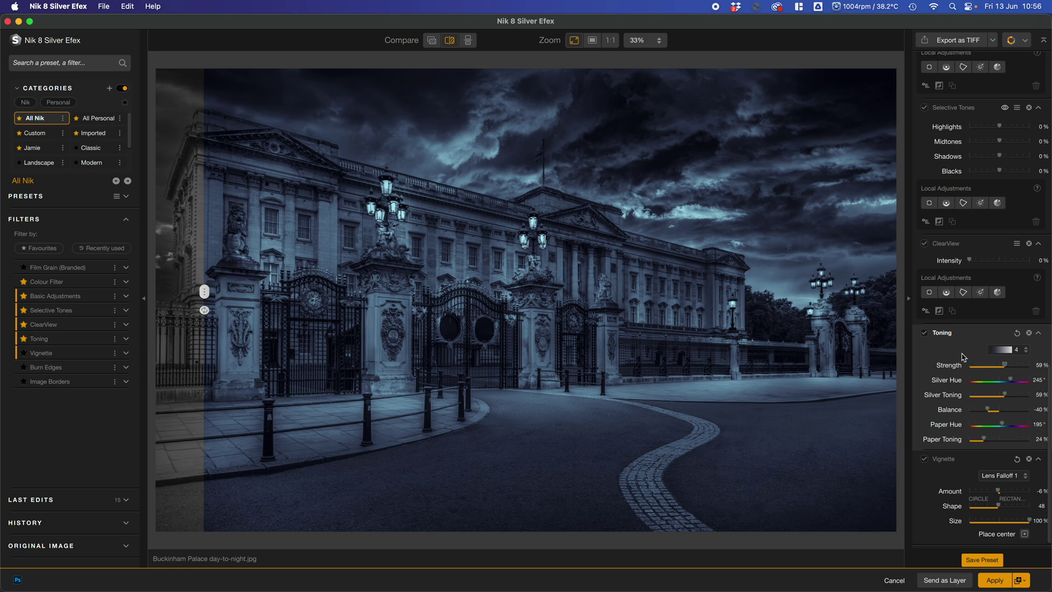
left_click(984, 367)
left_click(973, 367)
left_click_drag(973, 367, 976, 368)
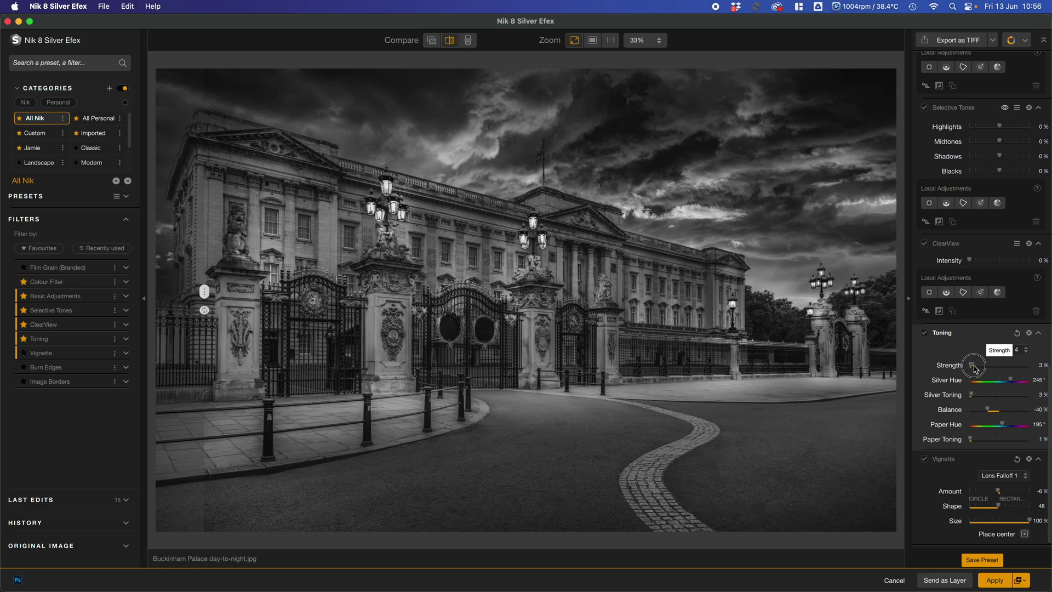
left_click_drag(974, 399, 992, 396)
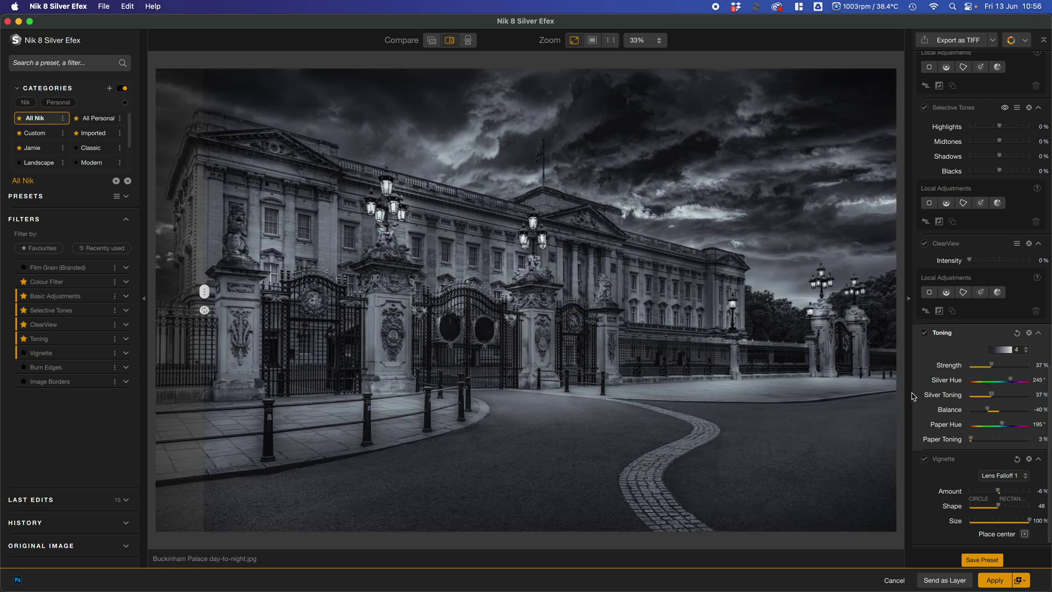
left_click_drag(993, 399, 983, 401)
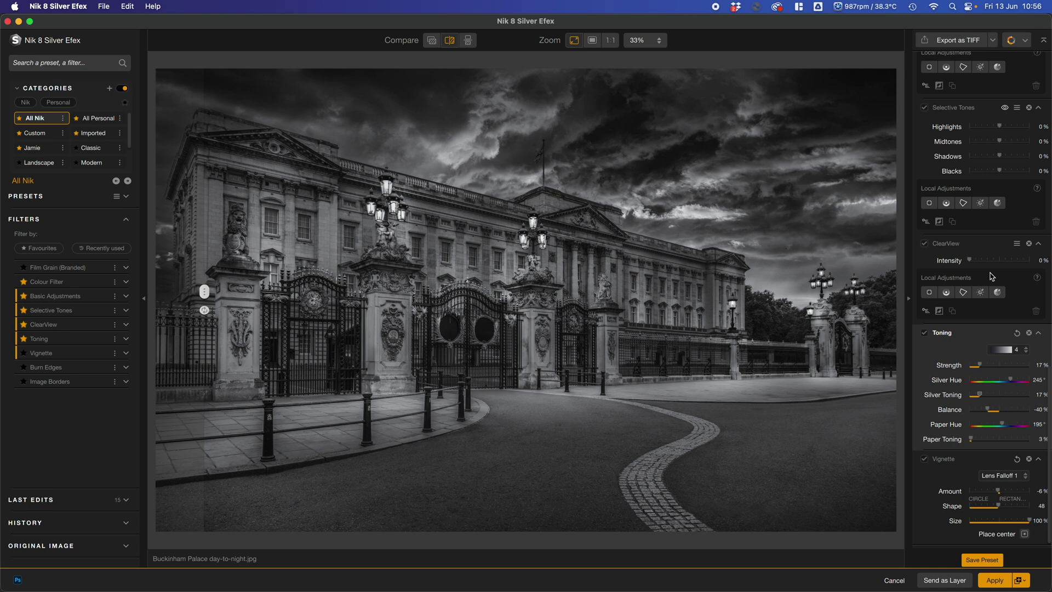
In Basic Adjustments, set Structure to 11%, with structure Highlights at 17%, Midtones 2%, Shadows 20% and Fine Structure 22%.
scroll(996, 175, "up", 6)
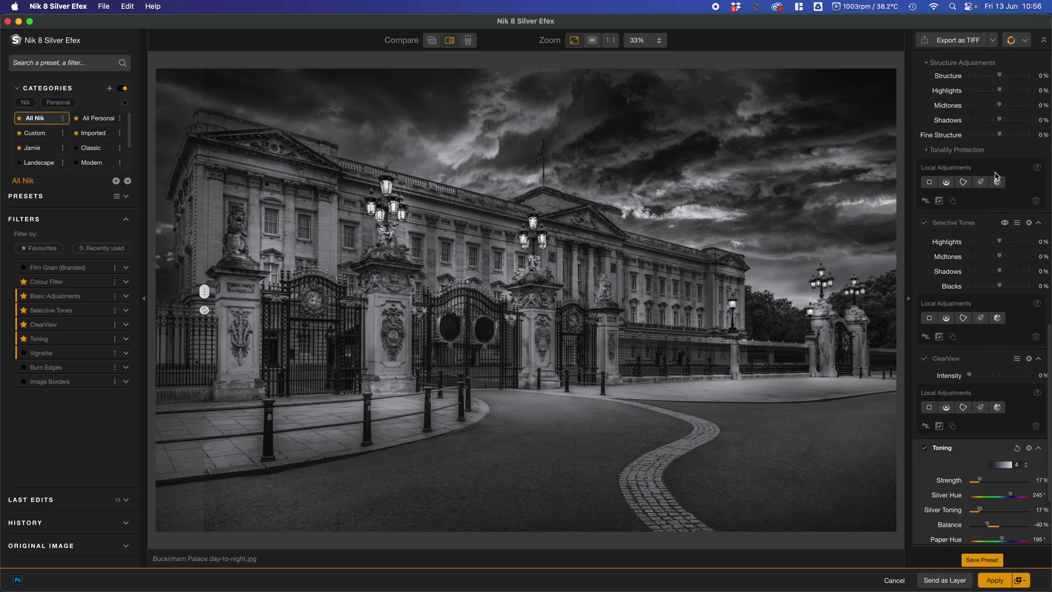
scroll(996, 175, "up", 5)
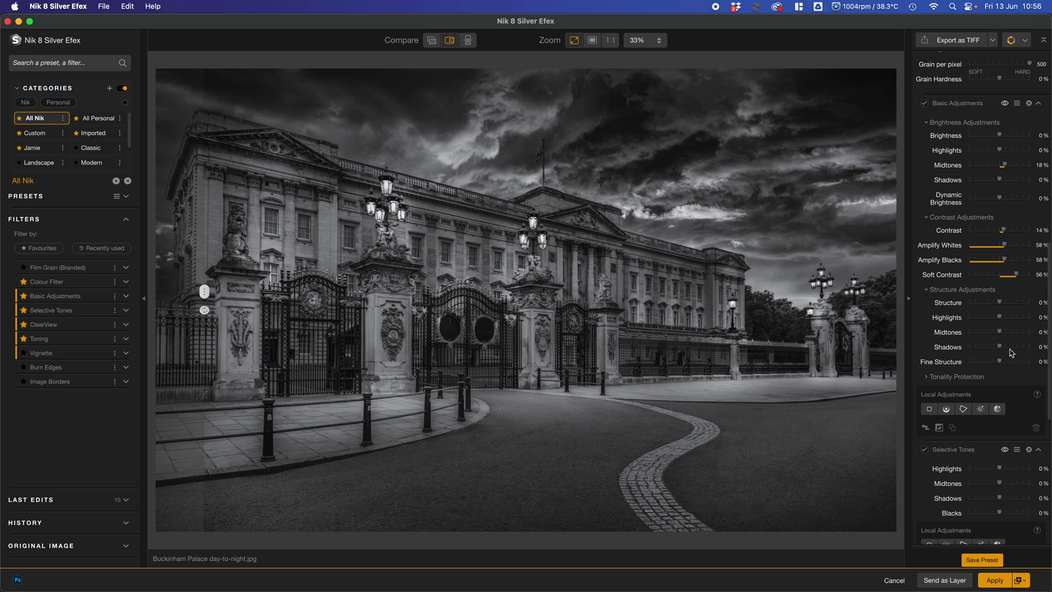
left_click(1007, 363)
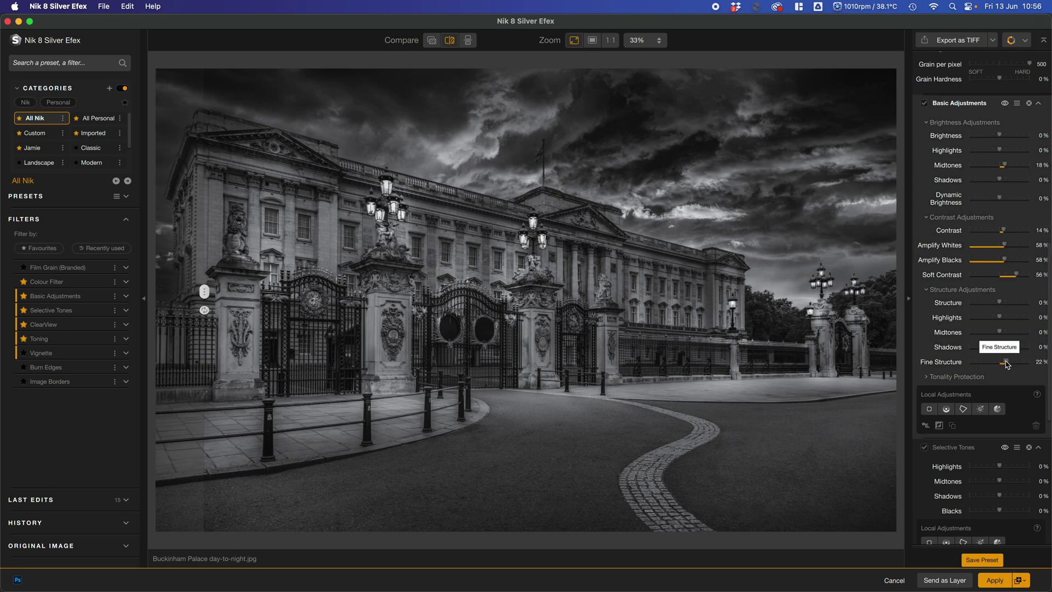
left_click(1004, 304)
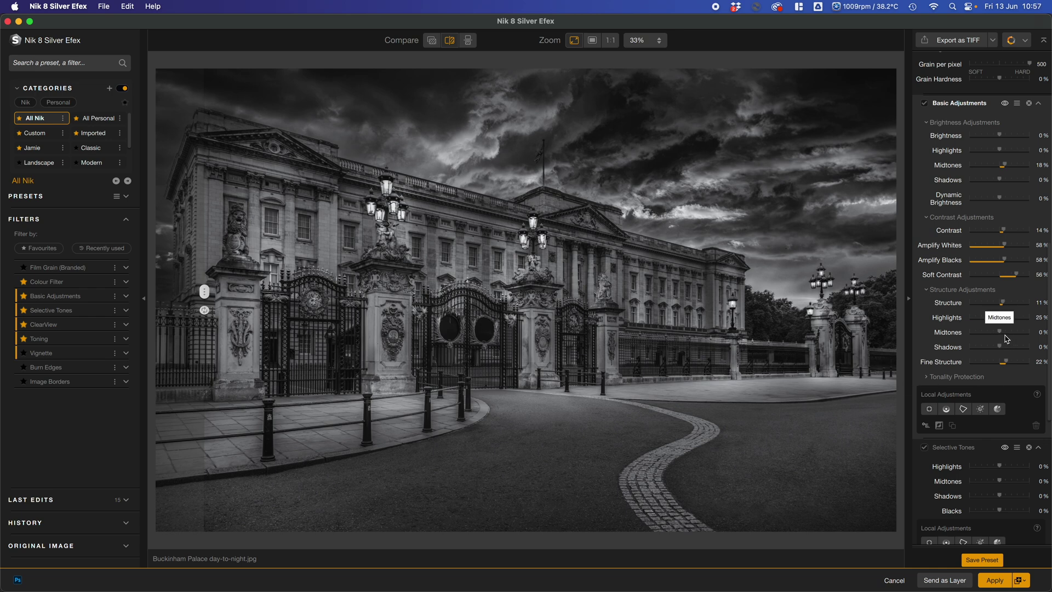
left_click(1006, 337)
left_click(1014, 353)
left_click_drag(1014, 352, 1005, 352)
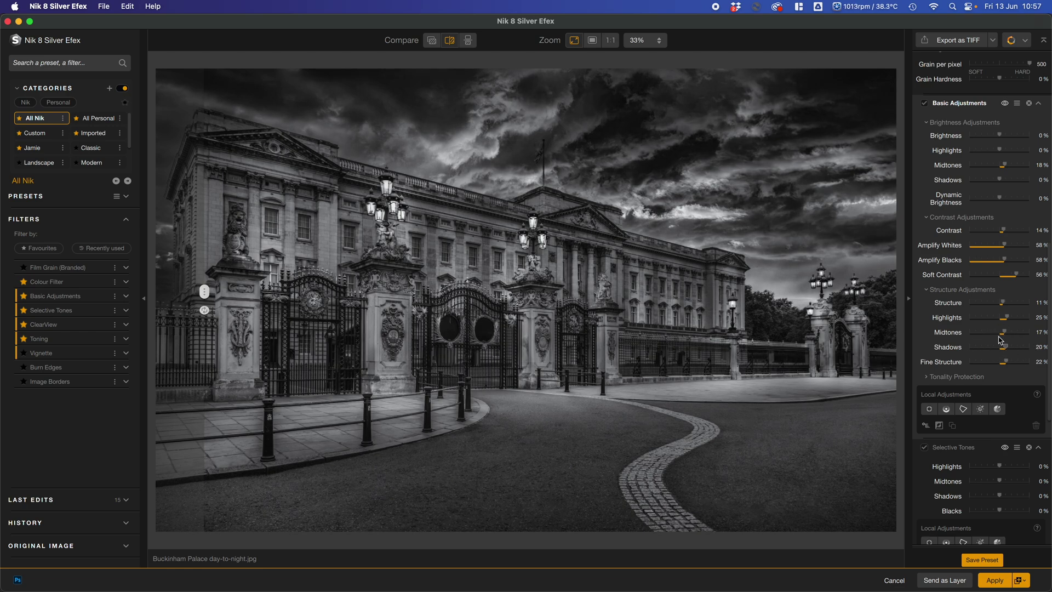
left_click(999, 333)
left_click(1002, 322)
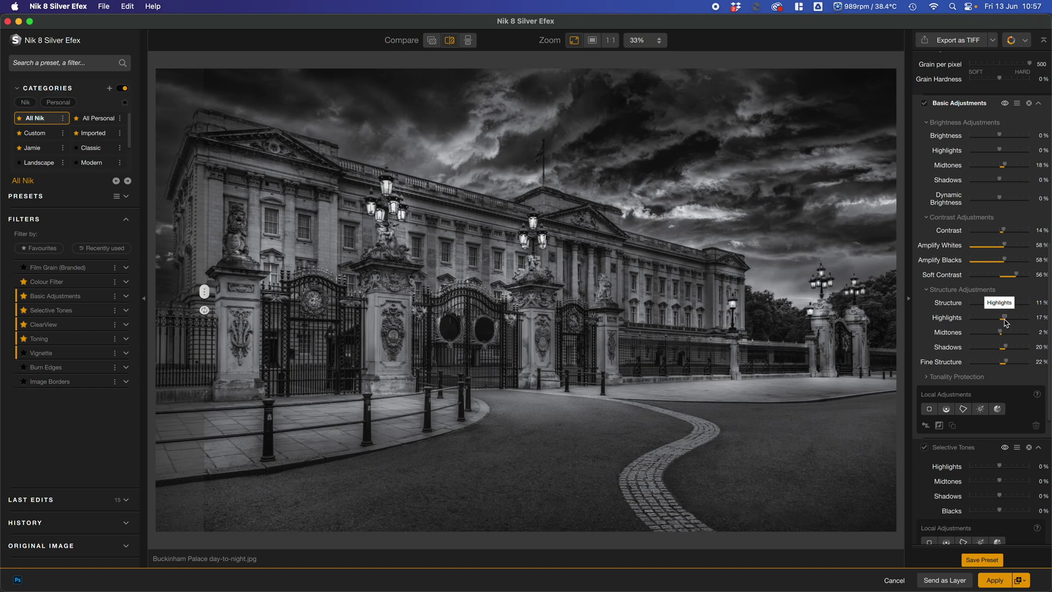
In the Brightness Adjustments, set Brightness to 14%, Dynamic Brightness to 14% and Highlights to -44%.
scroll(1000, 263, "up", 5)
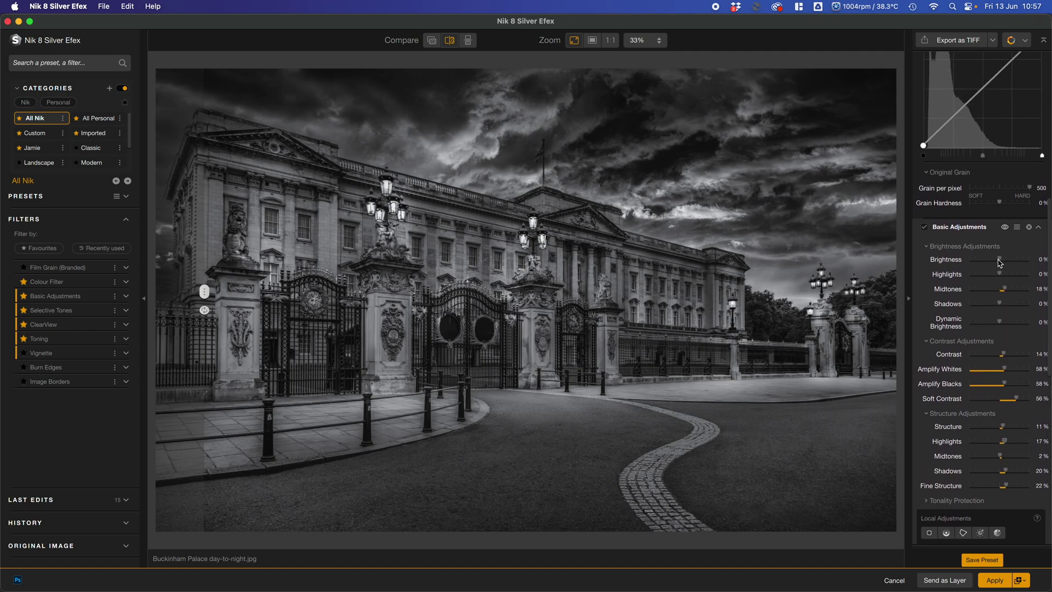
left_click_drag(1000, 274, 1008, 276)
left_click_drag(1007, 341, 1006, 341)
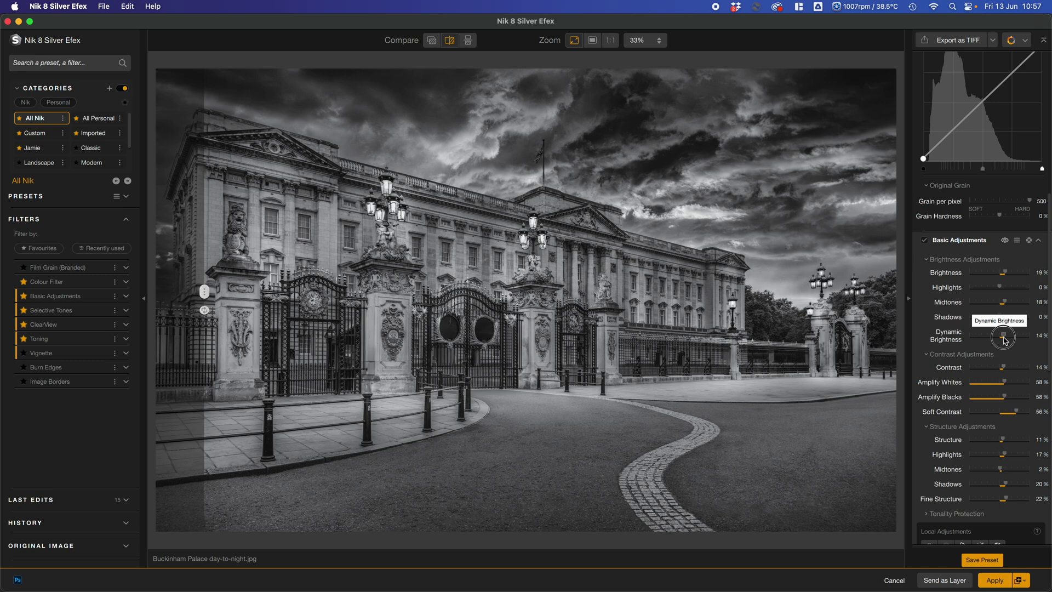
left_click_drag(1009, 276, 1006, 277)
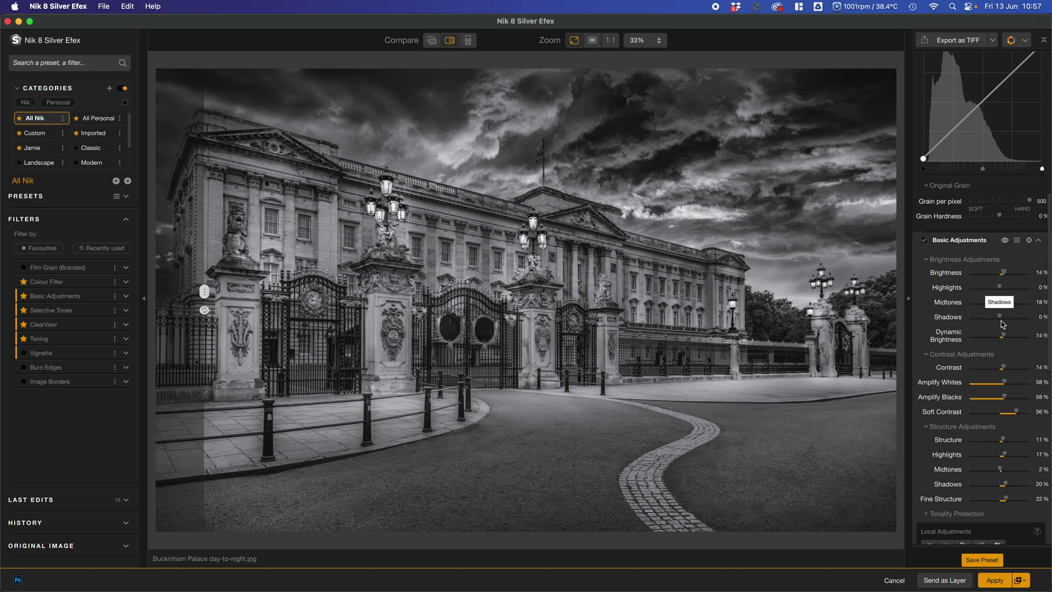
left_click_drag(996, 293, 989, 292)
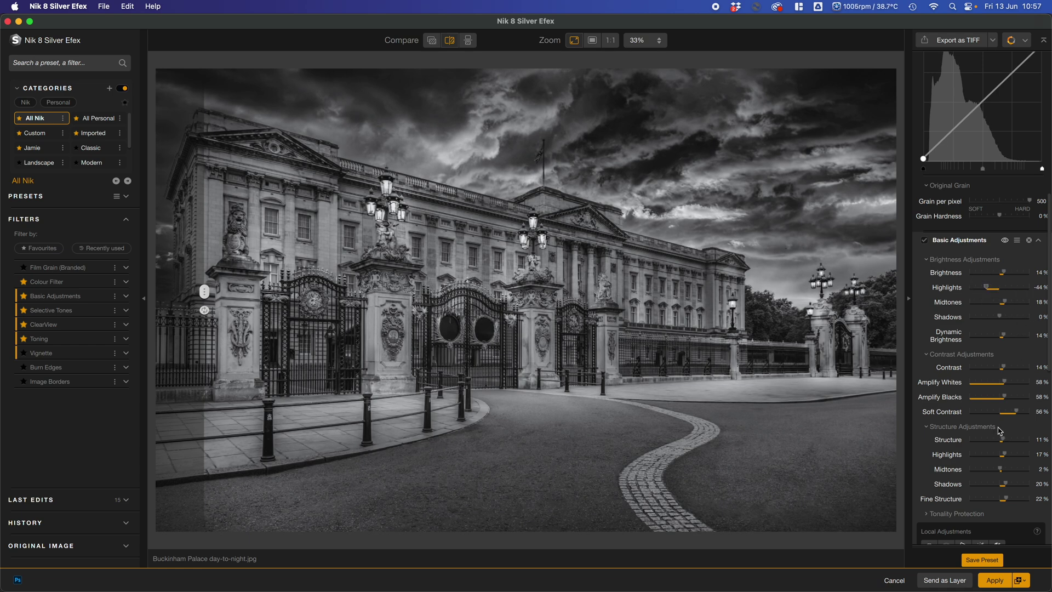
Reduce Structure to 5% and Fine Structure to 14%, and shift the split-view divider slightly to compare the result.
scroll(996, 341, "down", 5)
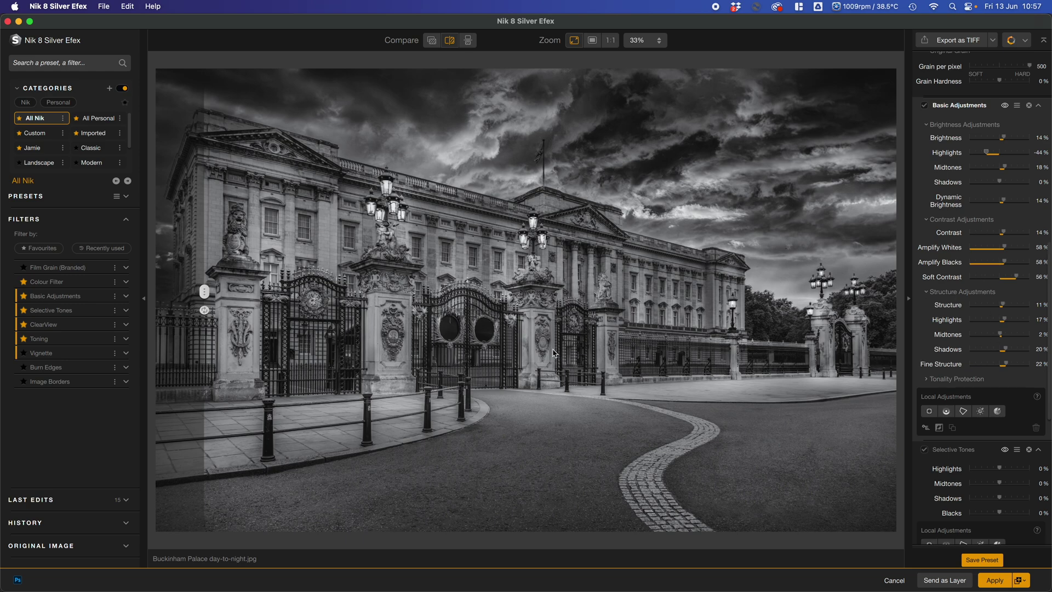
left_click_drag(1003, 306, 1002, 309)
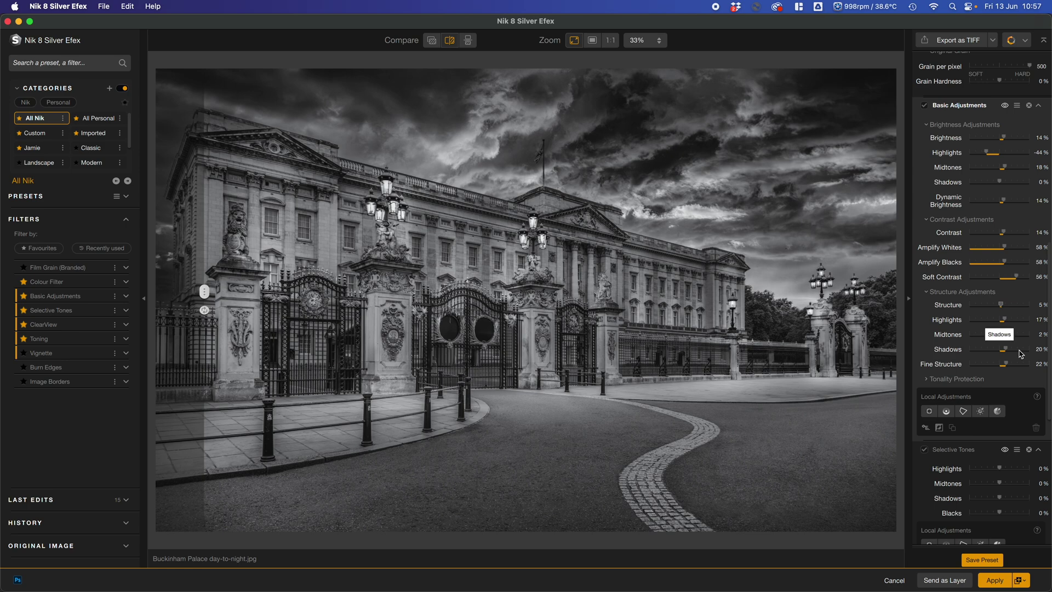
left_click(1006, 365)
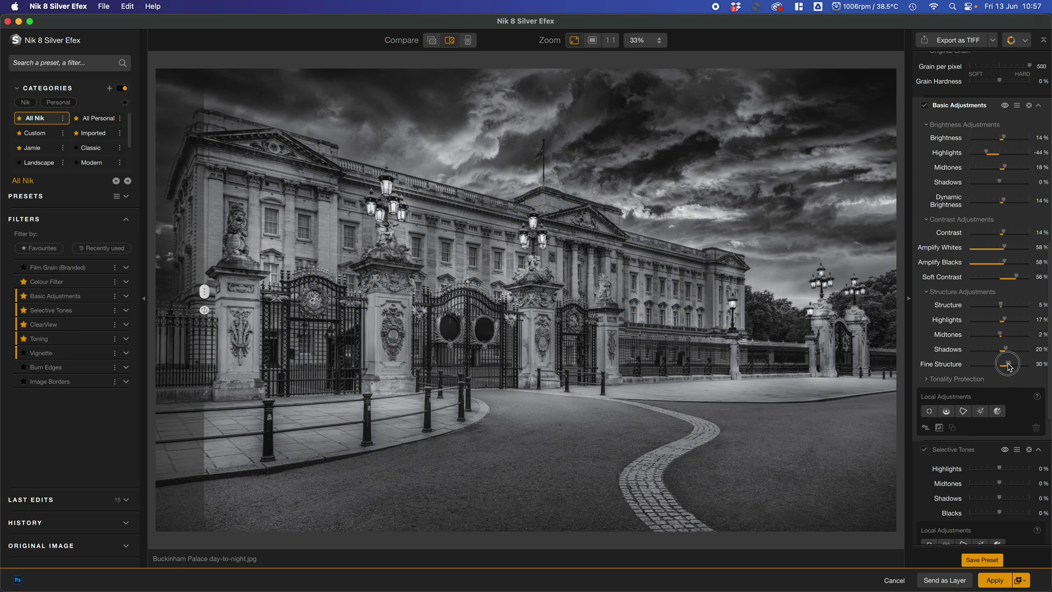
left_click_drag(1006, 363, 1002, 365)
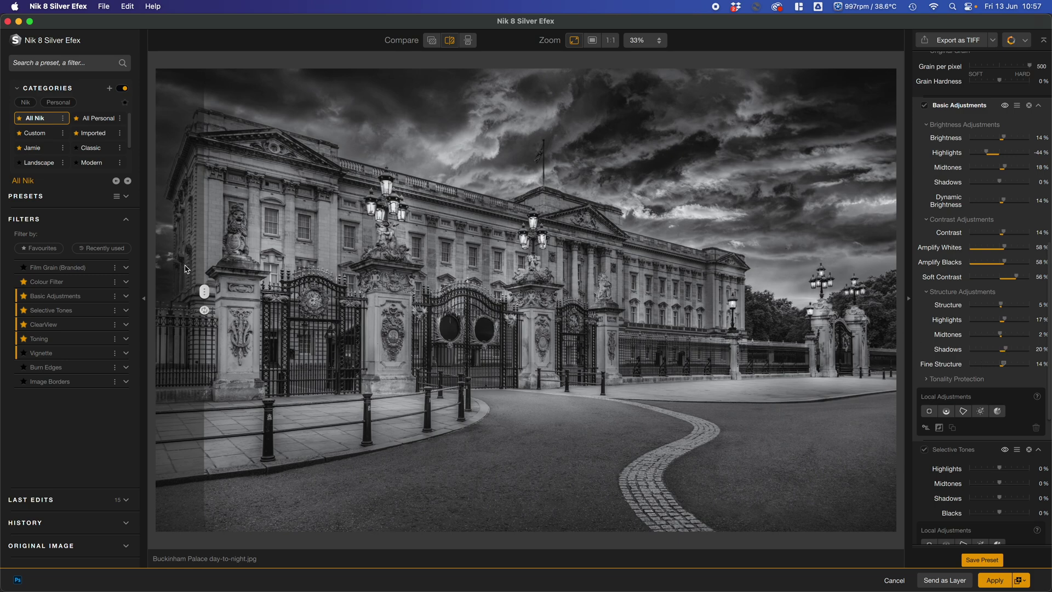
mouse_move(207, 301)
left_mouse_down()
mouse_move(816, 302)
mouse_move(873, 305)
mouse_move(899, 322)
mouse_move(213, 318)
left_mouse_up()
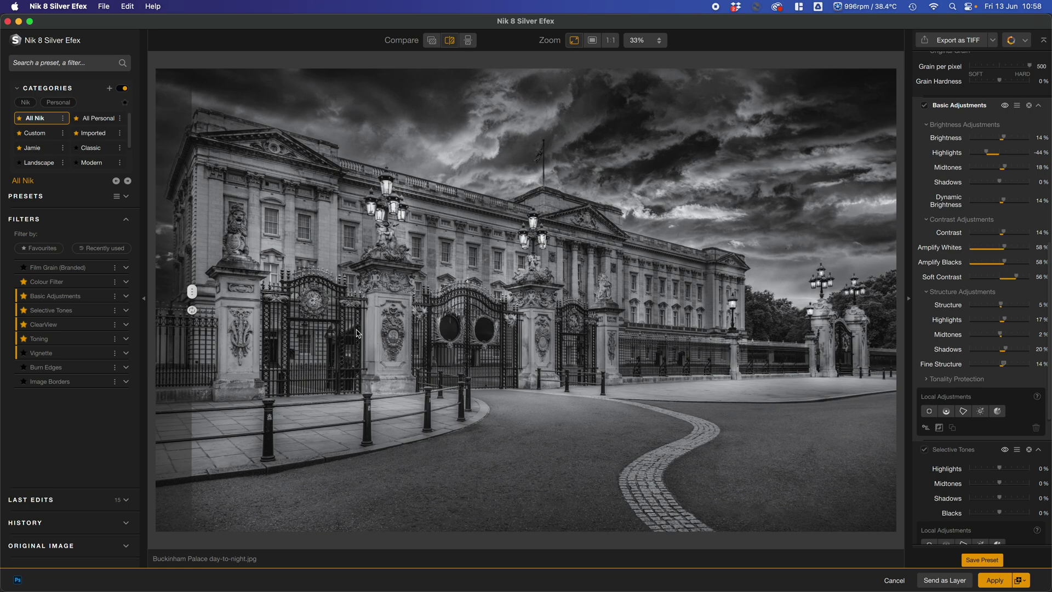
Set the Highlights of the Selective Tones filter to -29%.
scroll(972, 422, "down", 6)
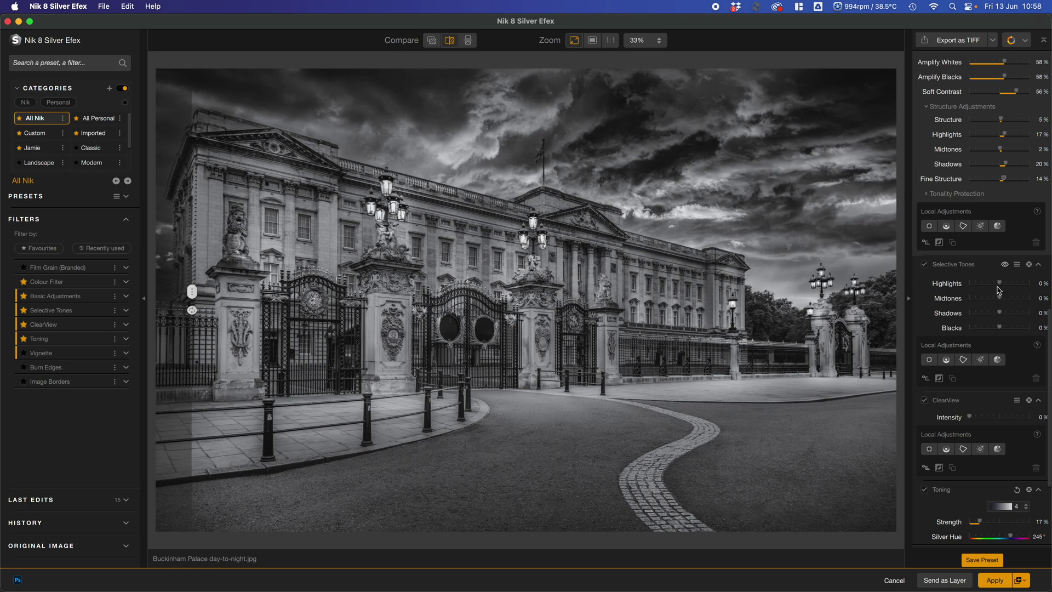
left_click_drag(992, 287, 994, 289)
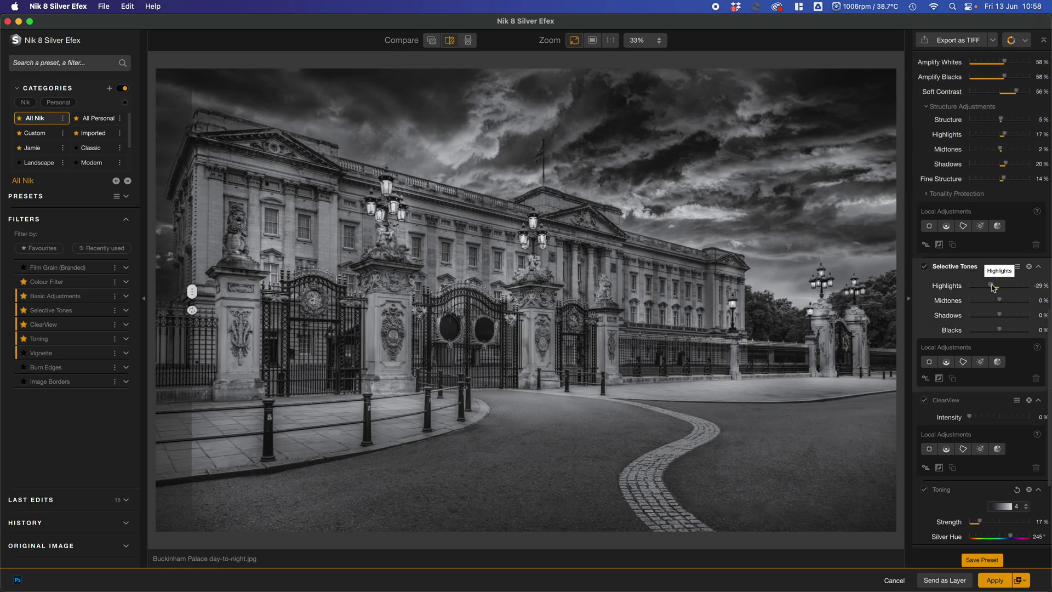
scroll(1028, 369, "up", 10)
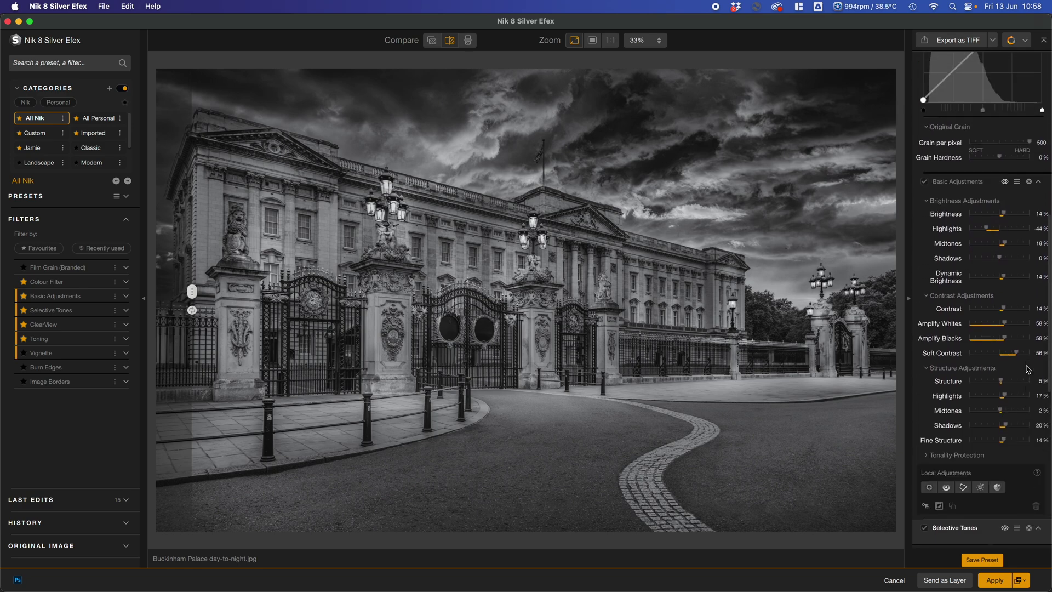
scroll(1028, 368, "up", 4)
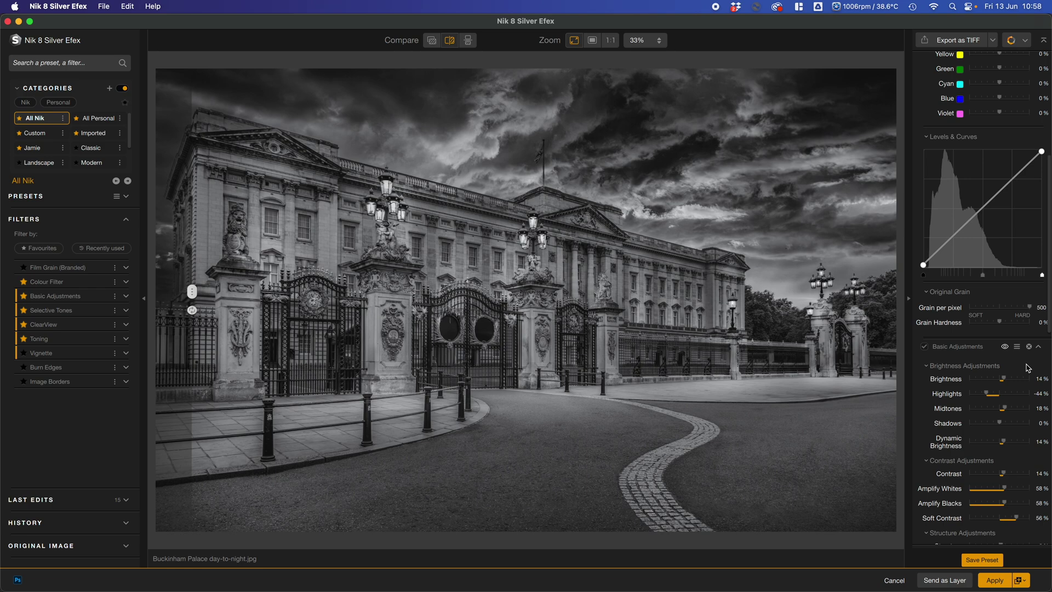
scroll(1028, 368, "up", 6)
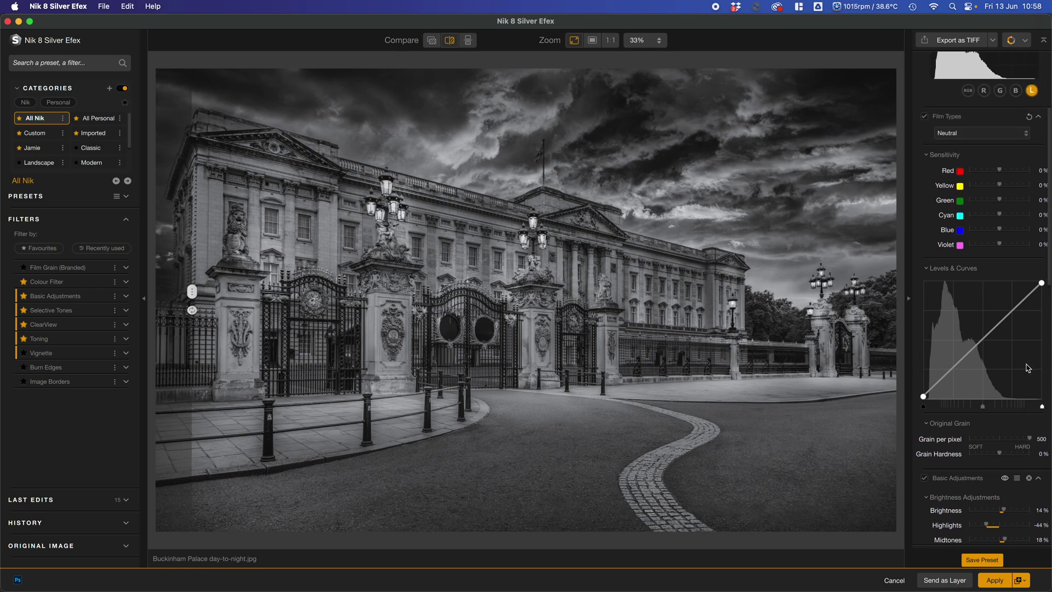
Review the Silver Efex filters, apply the edit to the palace photo in Photoshop, and collapse the Nik plugin panel.
scroll(1028, 368, "up", 2)
scroll(1028, 369, "down", 10)
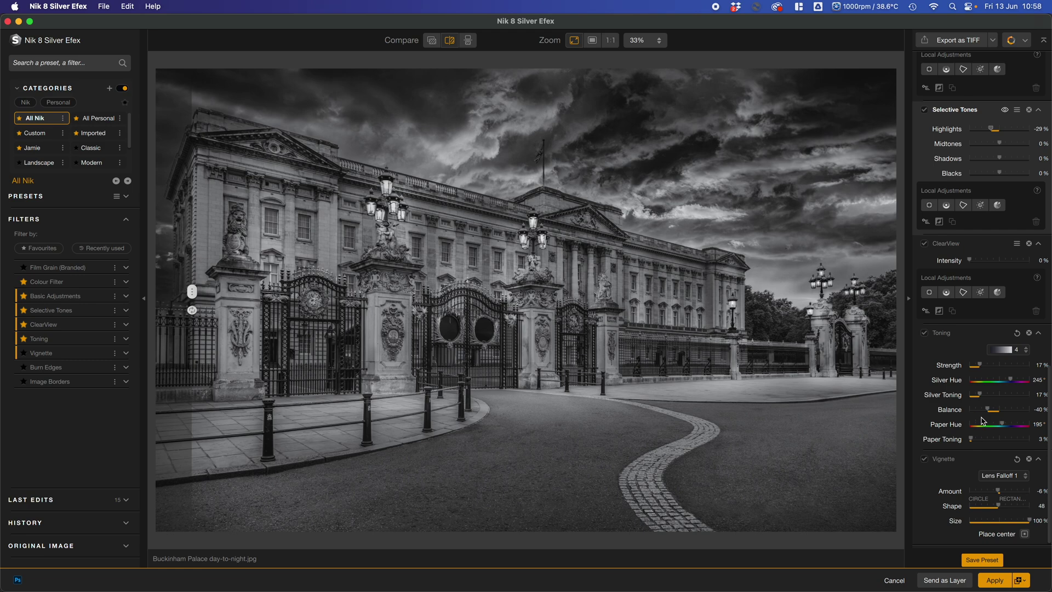
scroll(984, 421, "up", 8)
left_click(994, 582)
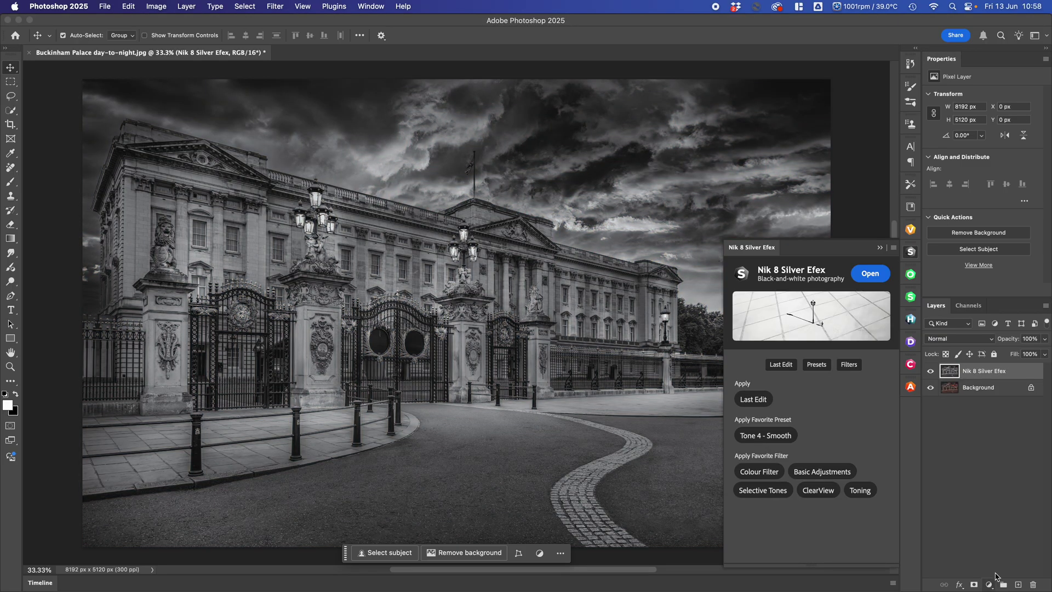
left_click(880, 247)
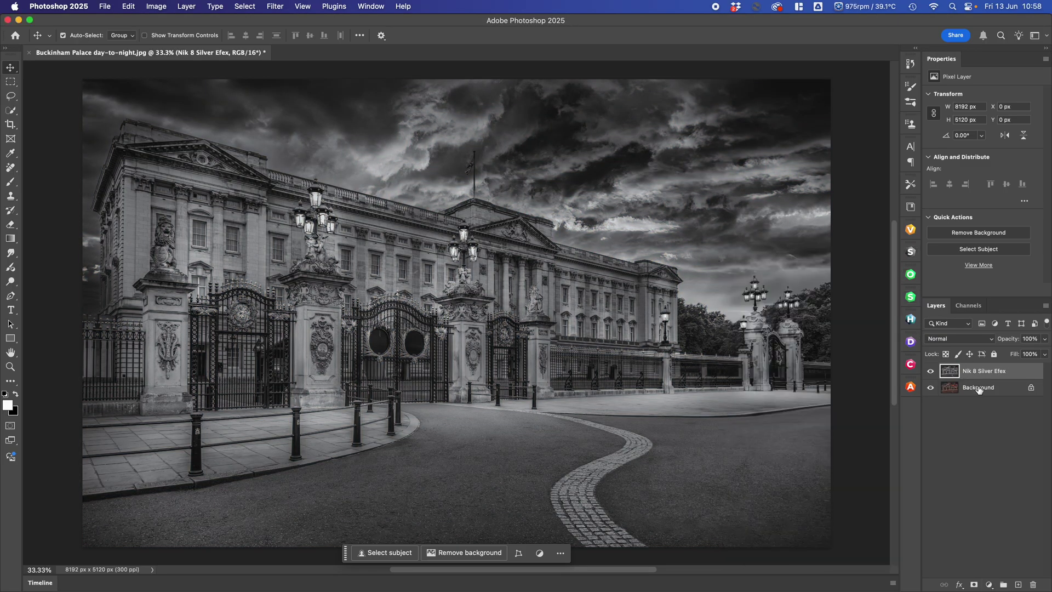
Compare the image with and without the Nik 8 Silver Efex layer, and delete the Background layer.
left_click(931, 372)
left_click(931, 372)
left_click(970, 389)
right_click(970, 390)
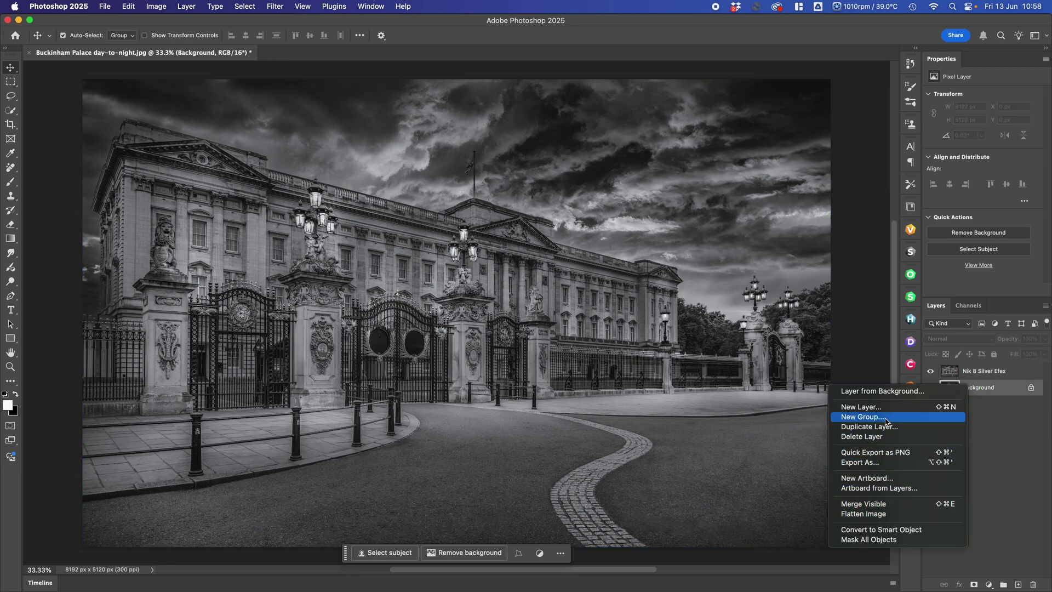
left_click(887, 436)
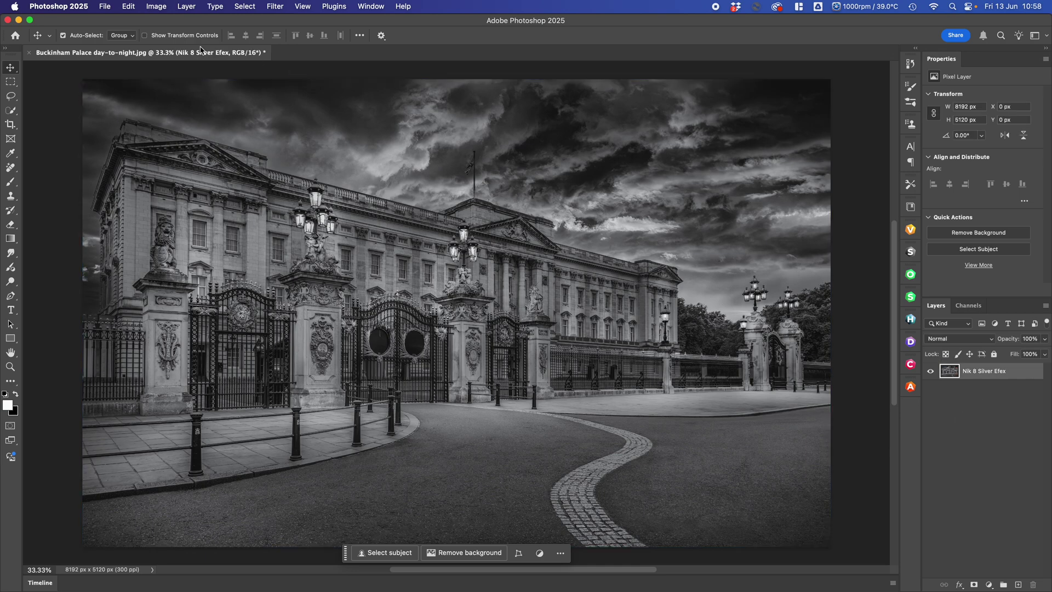
Close the Buckingham Palace document and save its changes.
left_click(108, 8)
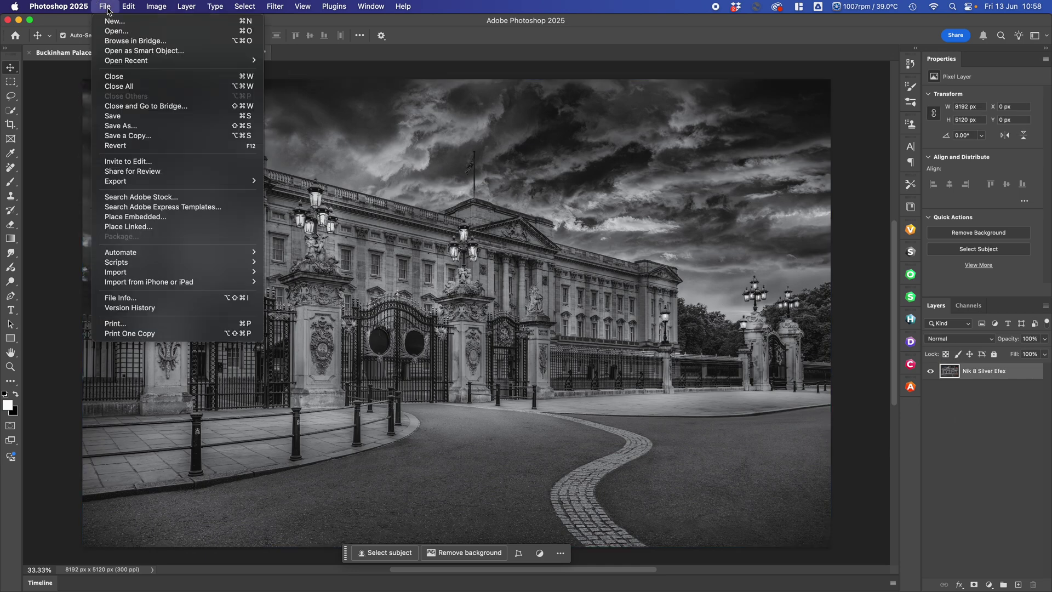
left_click(115, 76)
left_click(496, 242)
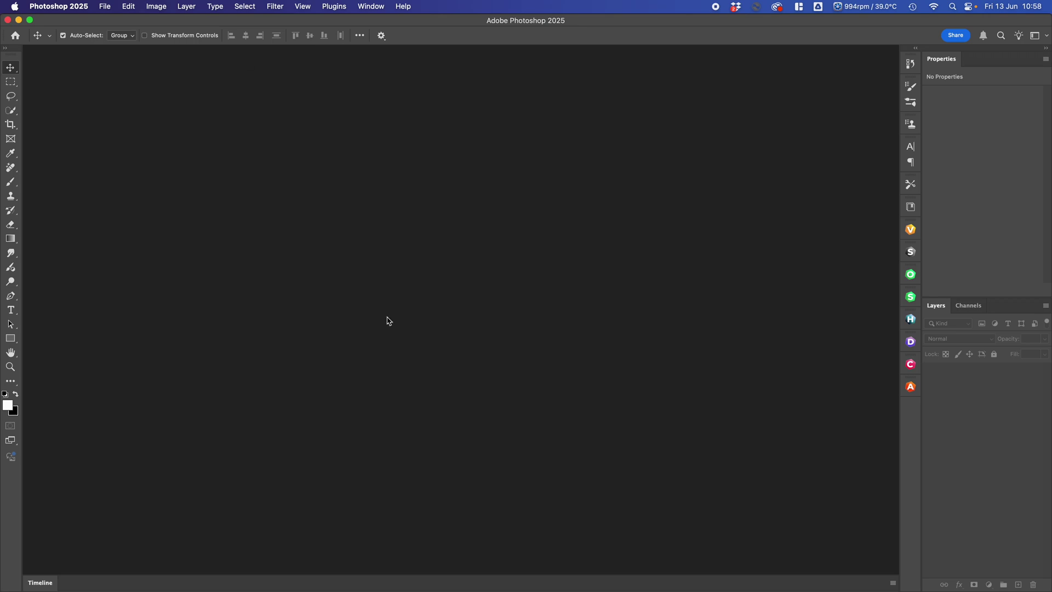
Switch to Lightroom Classic and compare the original colour palace photo with its black-and-white edit.
key("super+Tab")
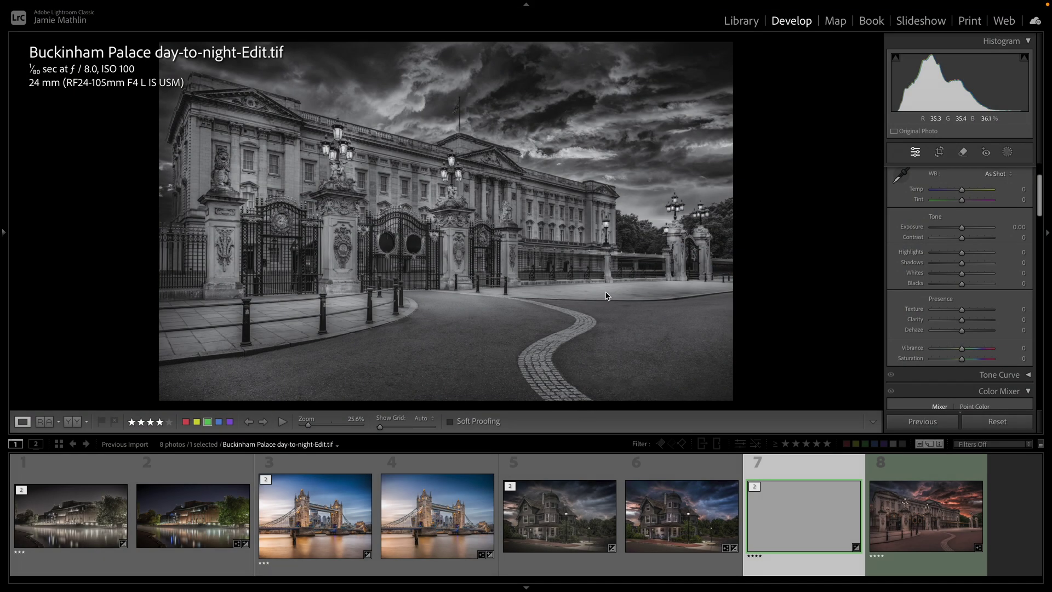
left_click(925, 524)
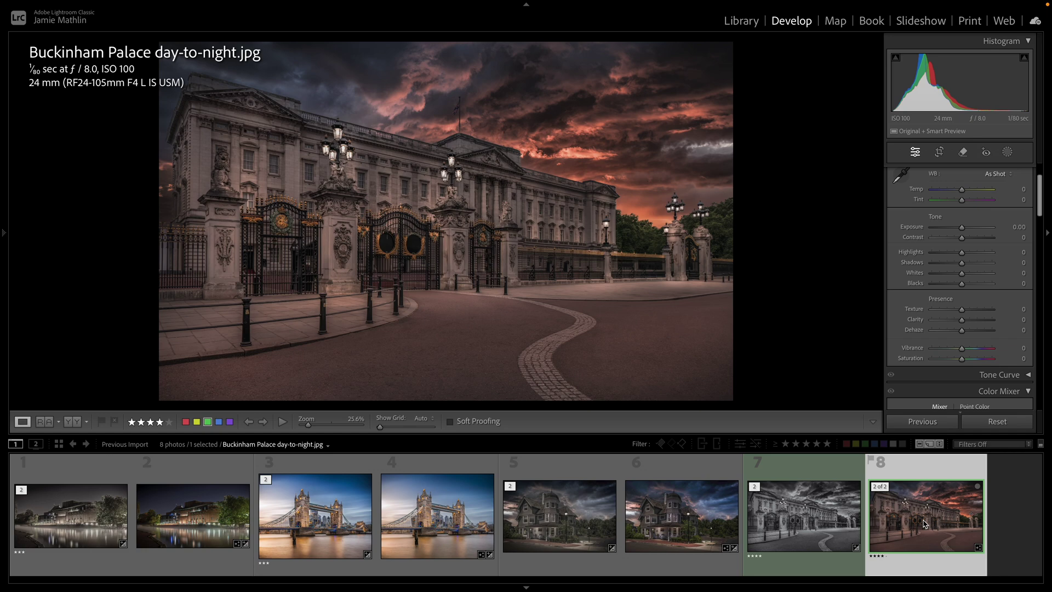
key("Left")
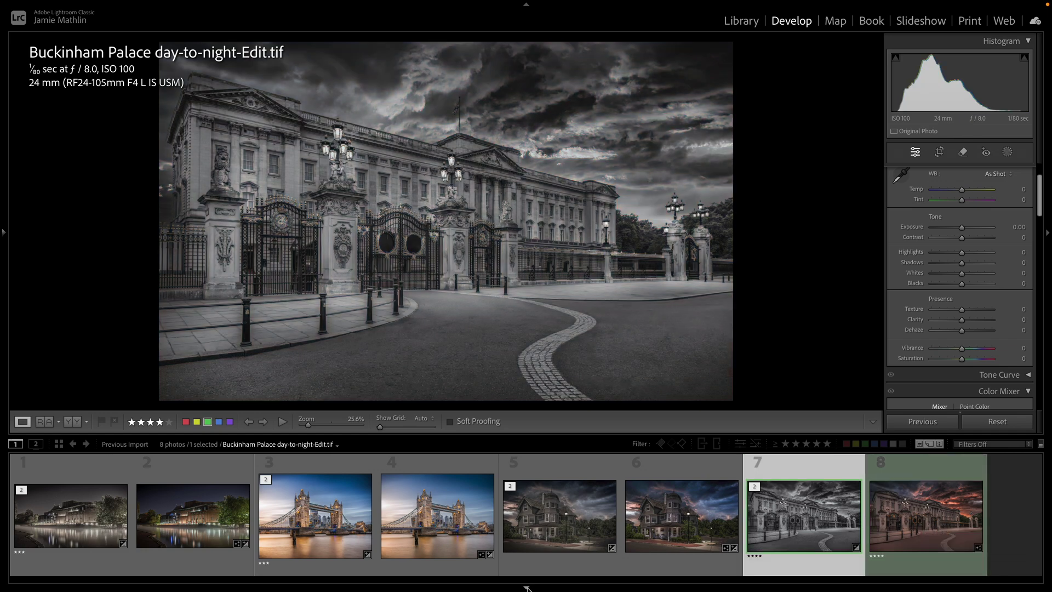
Hide the filmstrip for a larger view, and rate the black-and-white palace edit and the Serena & Lily house edit three stars each.
left_click(526, 588)
key("3")
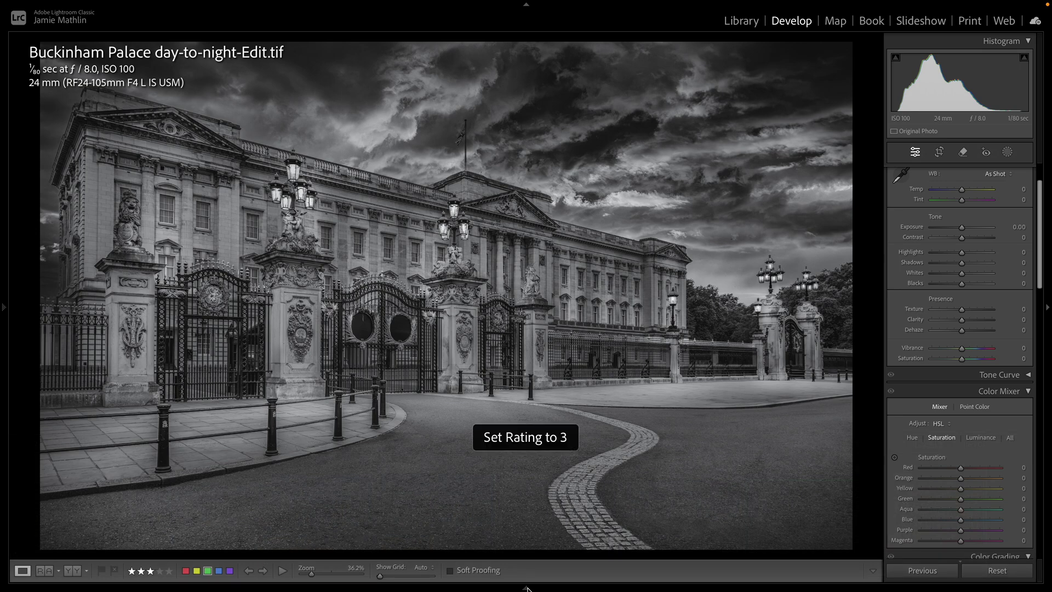
mouse_move(527, 588)
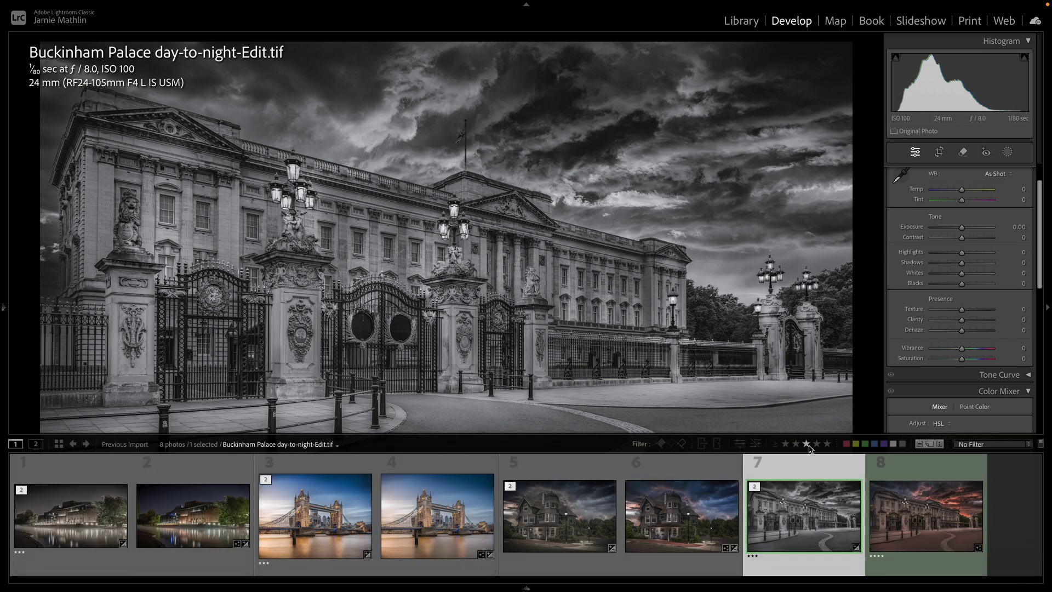
left_click(553, 538)
key("3")
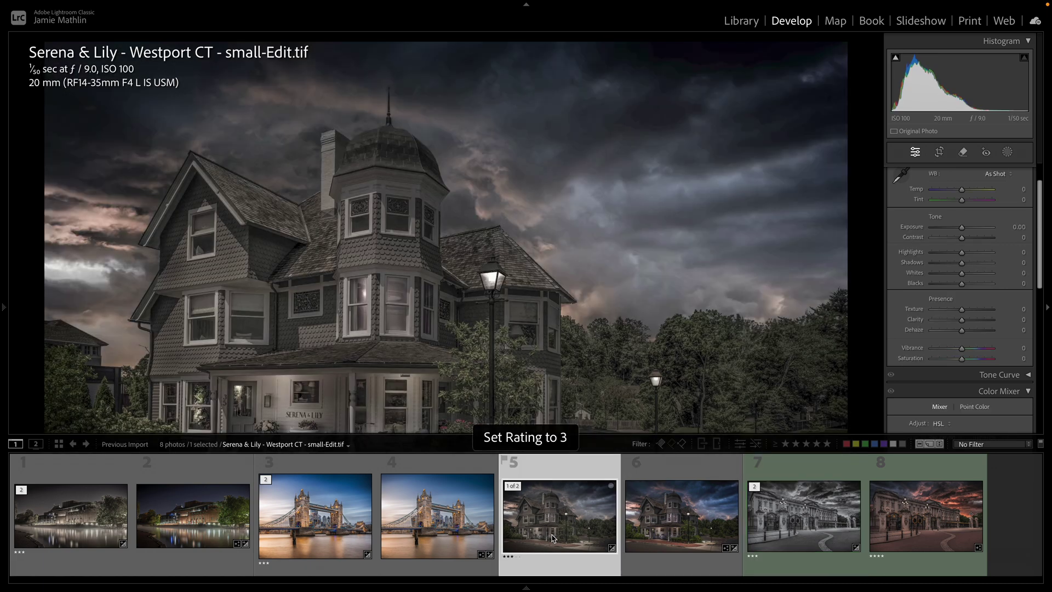
Filter the filmstrip to photos rated three stars or higher, and rate the original colour palace photo two stars.
left_click(808, 446)
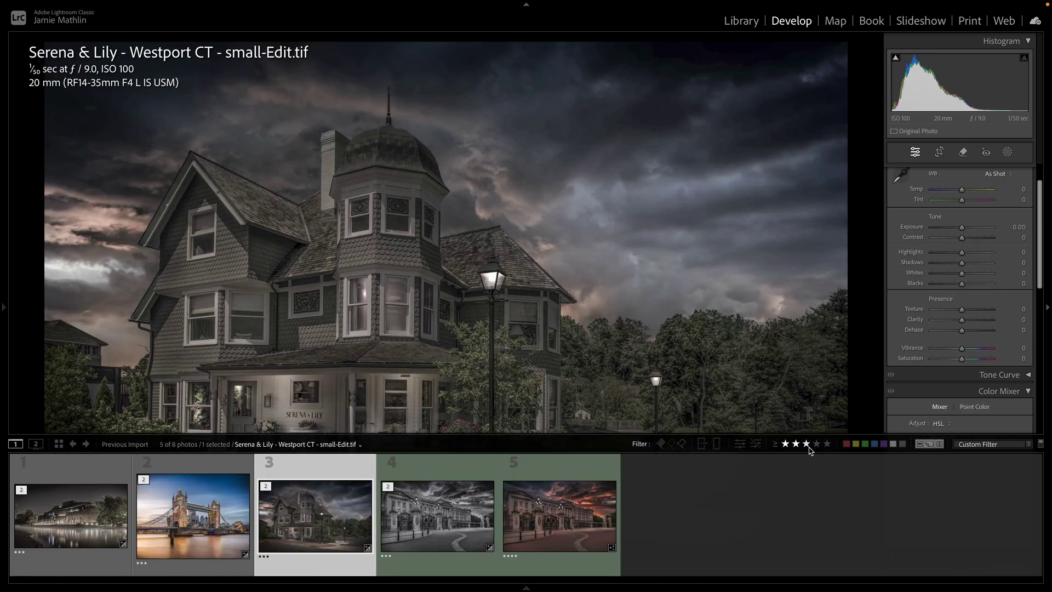
left_click(609, 528)
key("2")
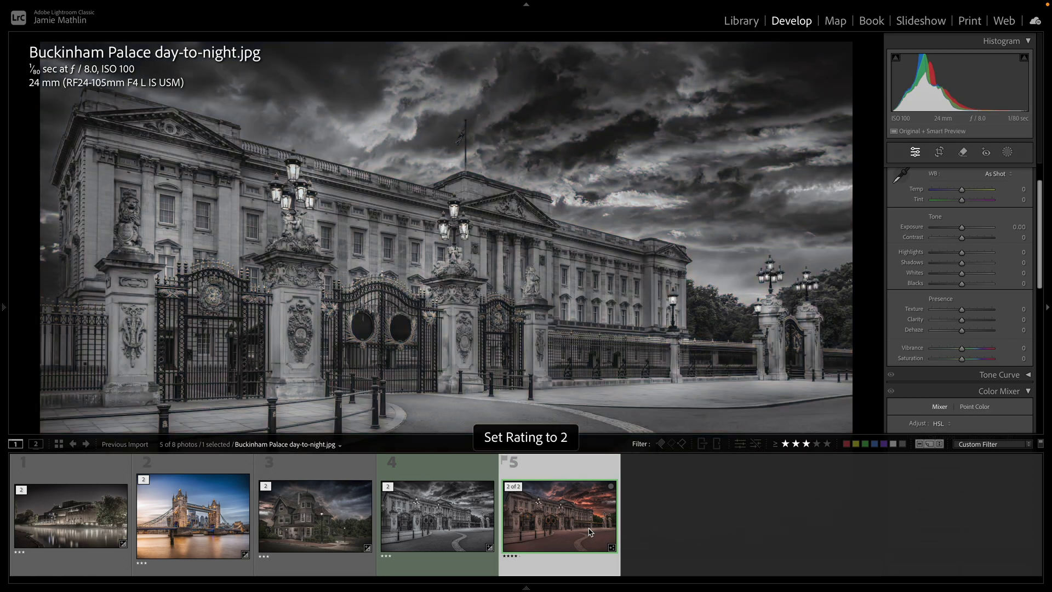